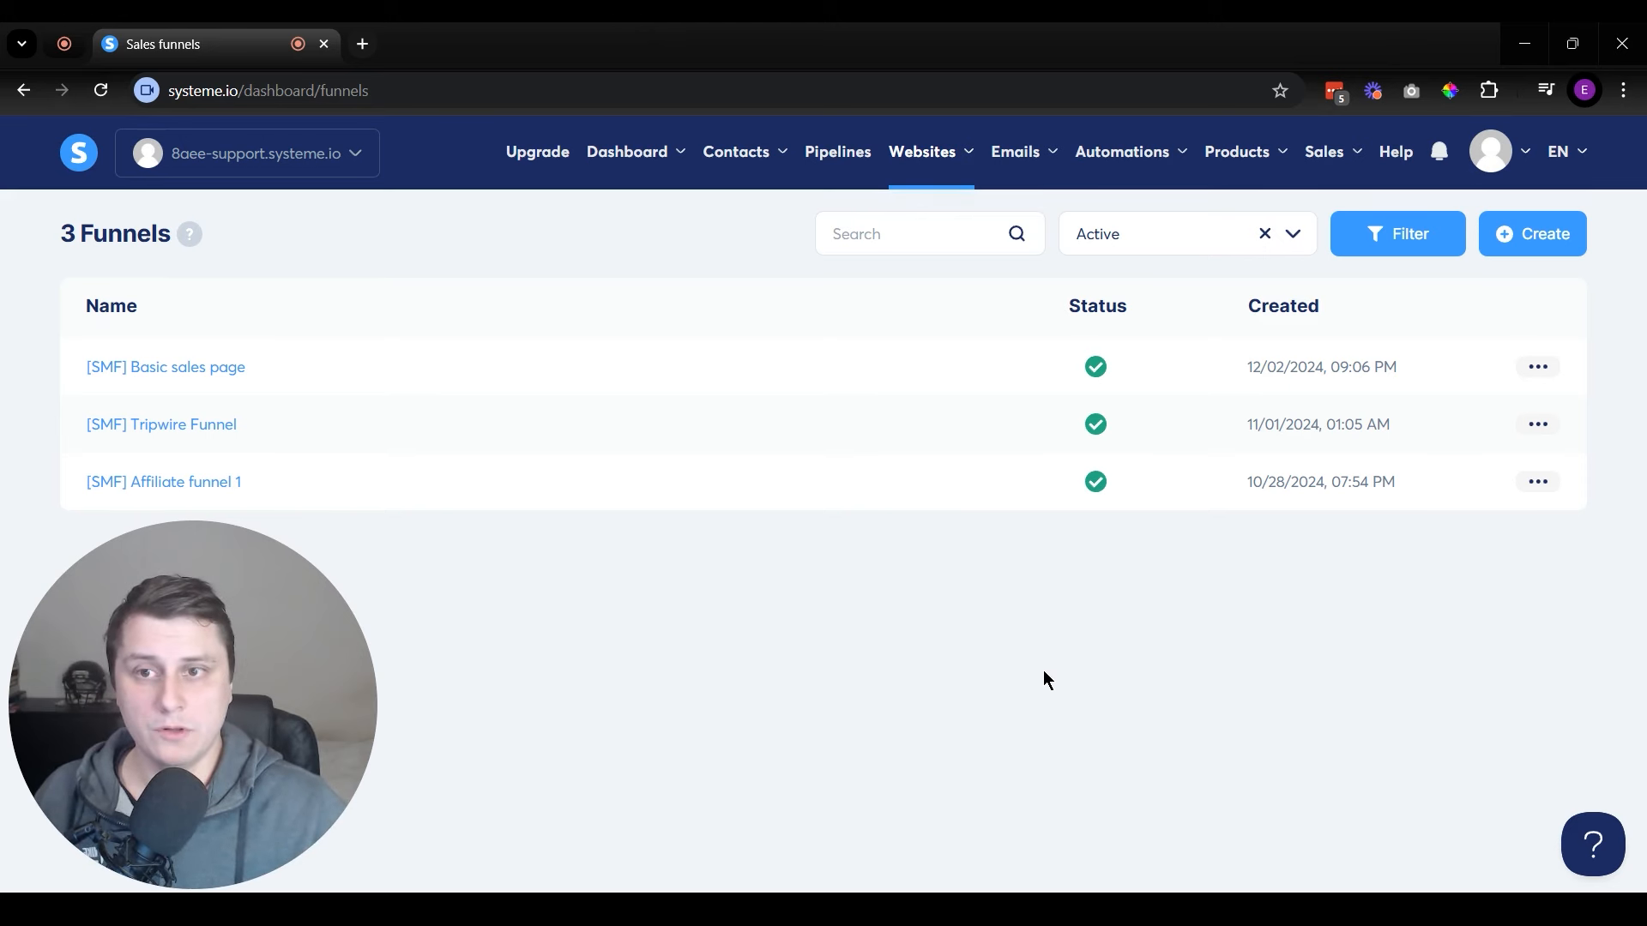
pyautogui.moveTo(923, 170)
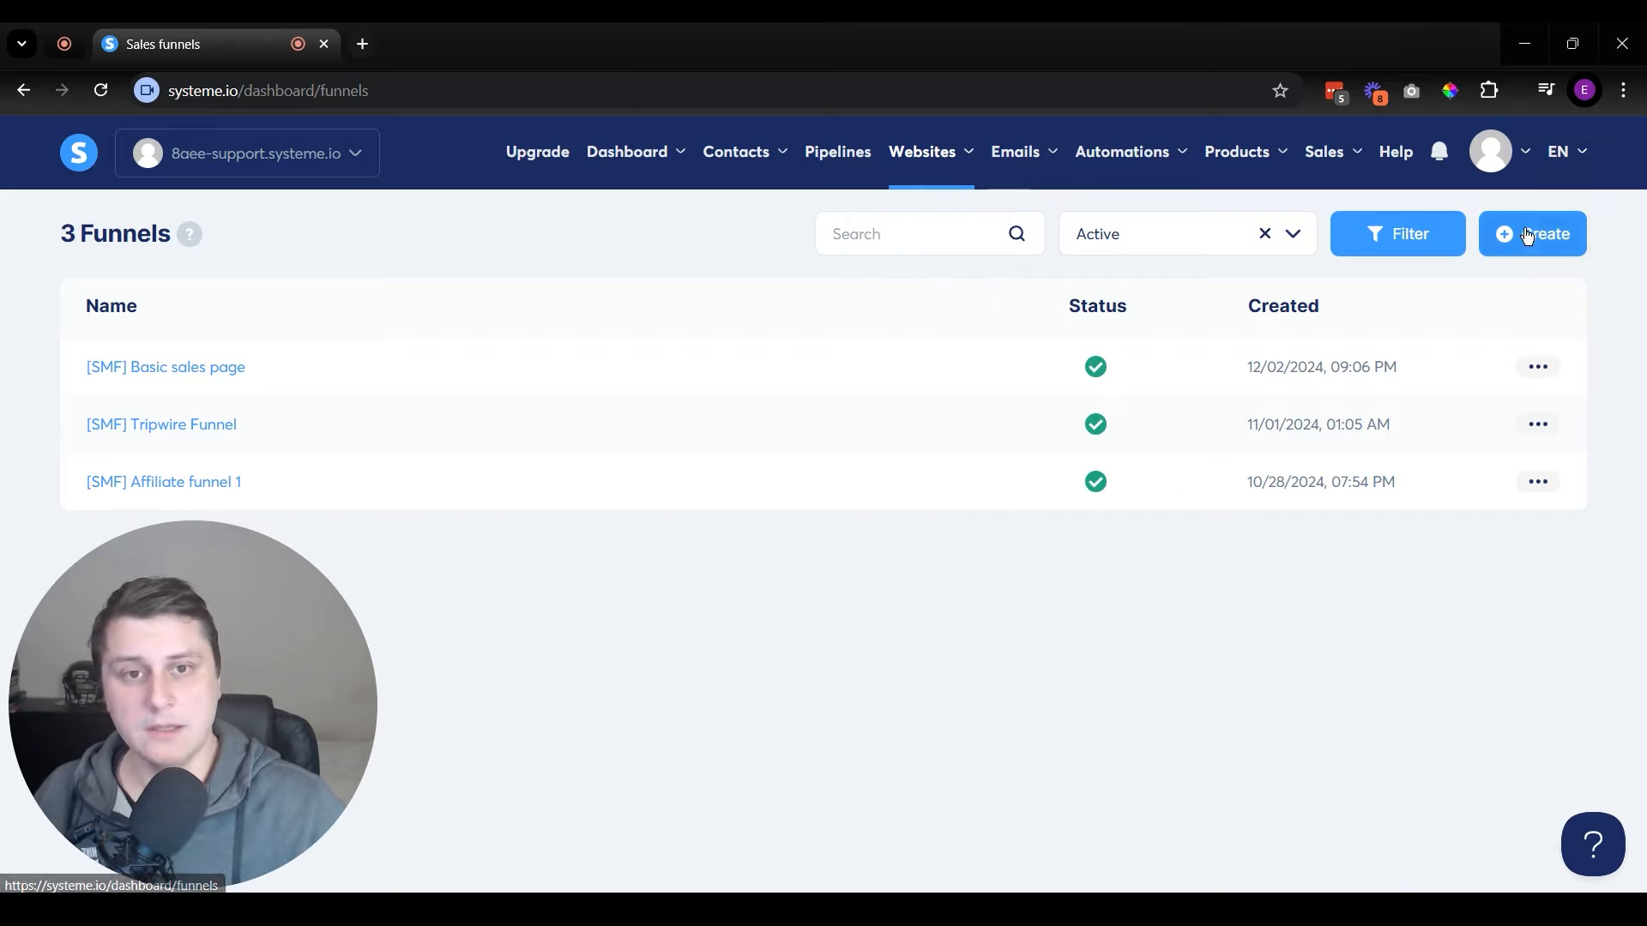
pyautogui.click(1559, 243)
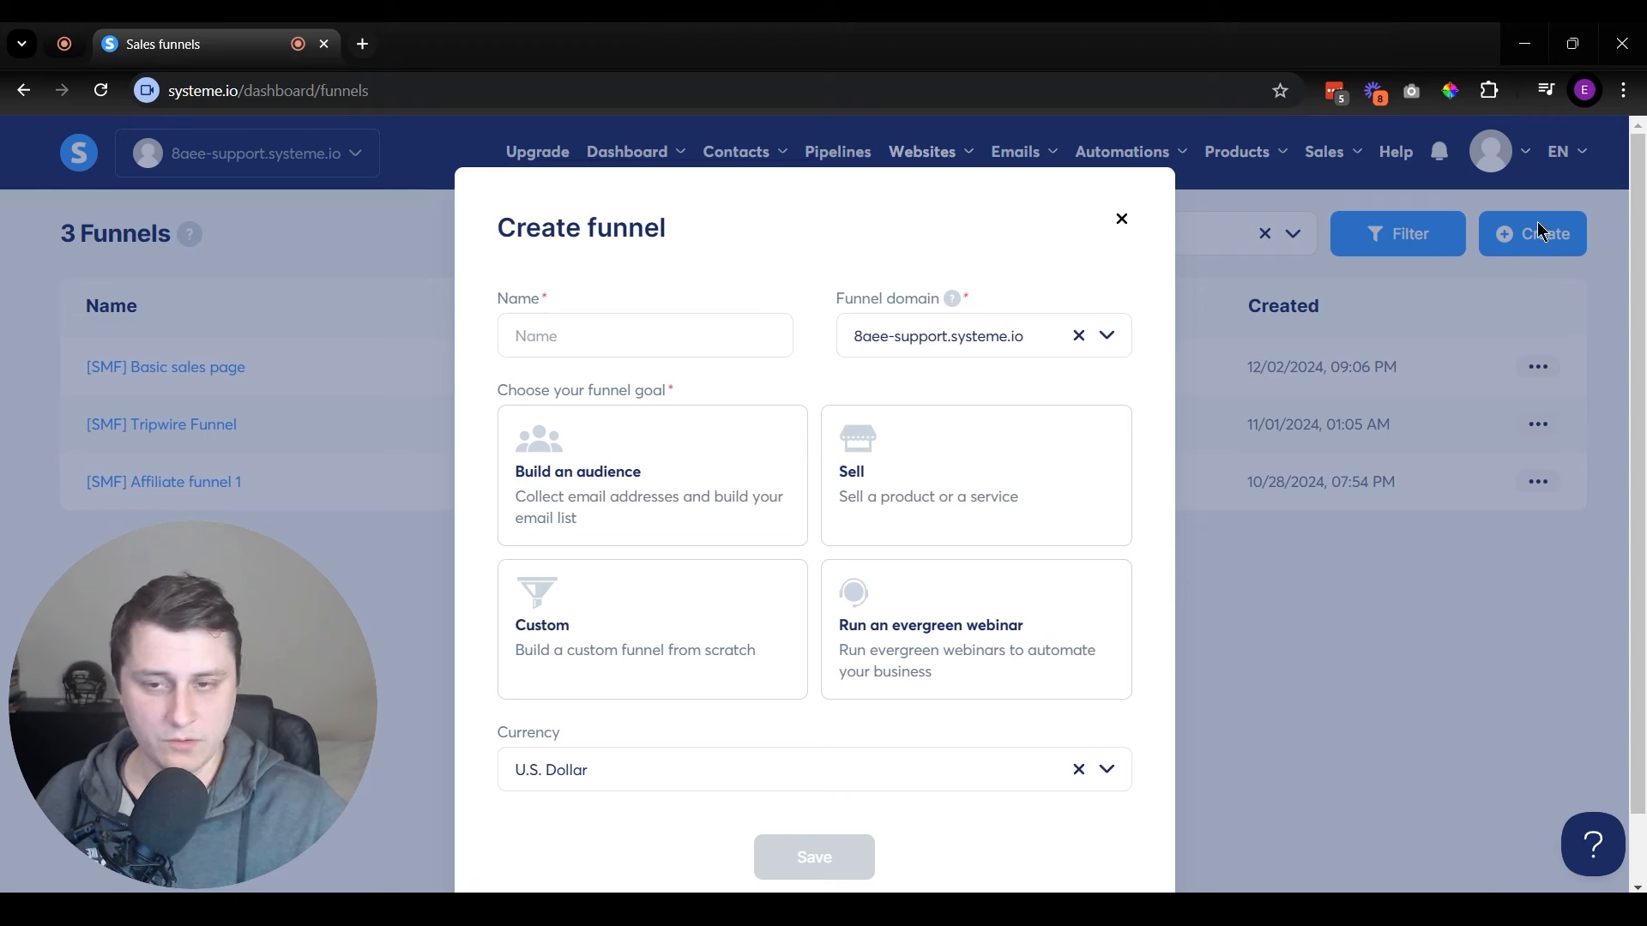
pyautogui.click(913, 480)
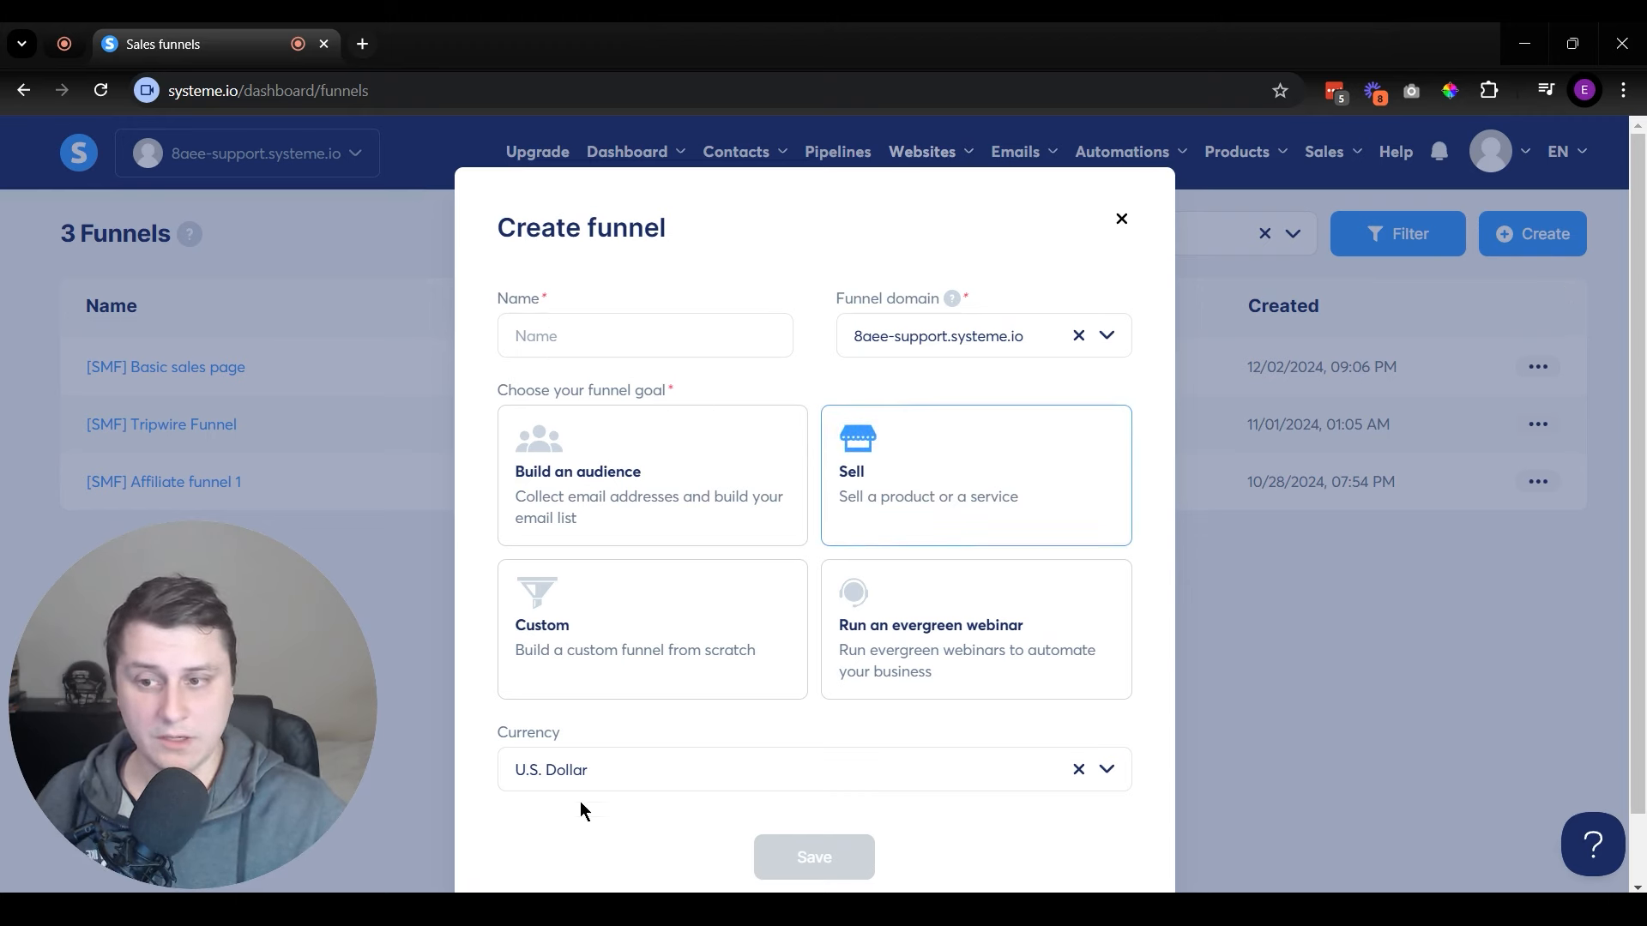
pyautogui.click(661, 781)
pyautogui.click(623, 841)
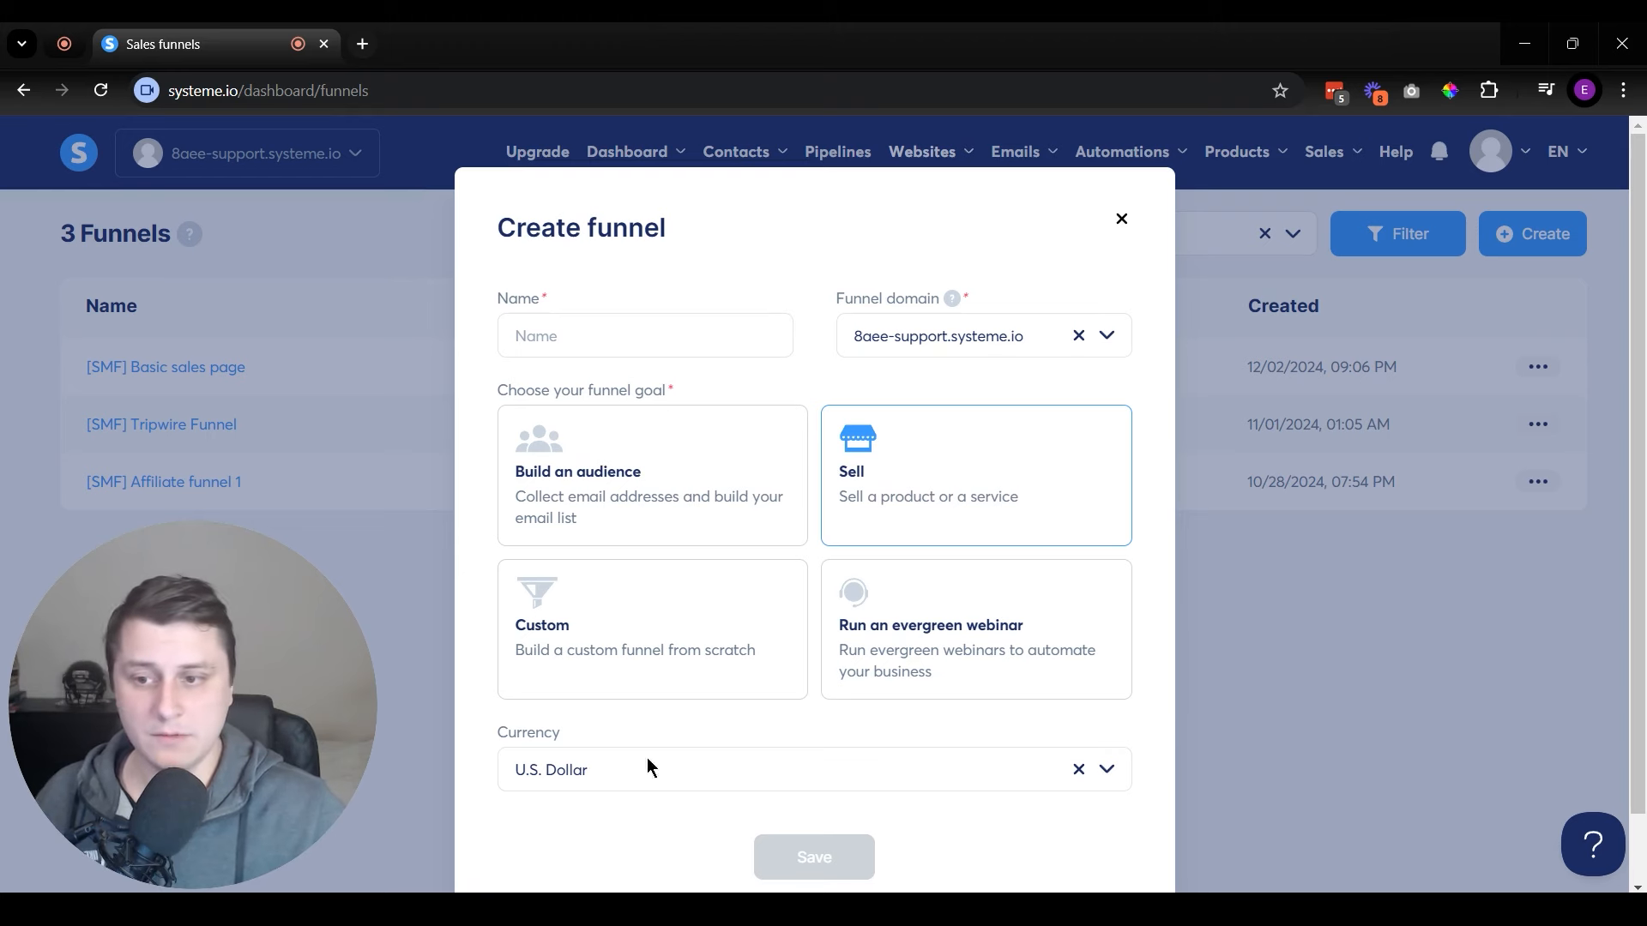
pyautogui.click(611, 777)
pyautogui.click(637, 862)
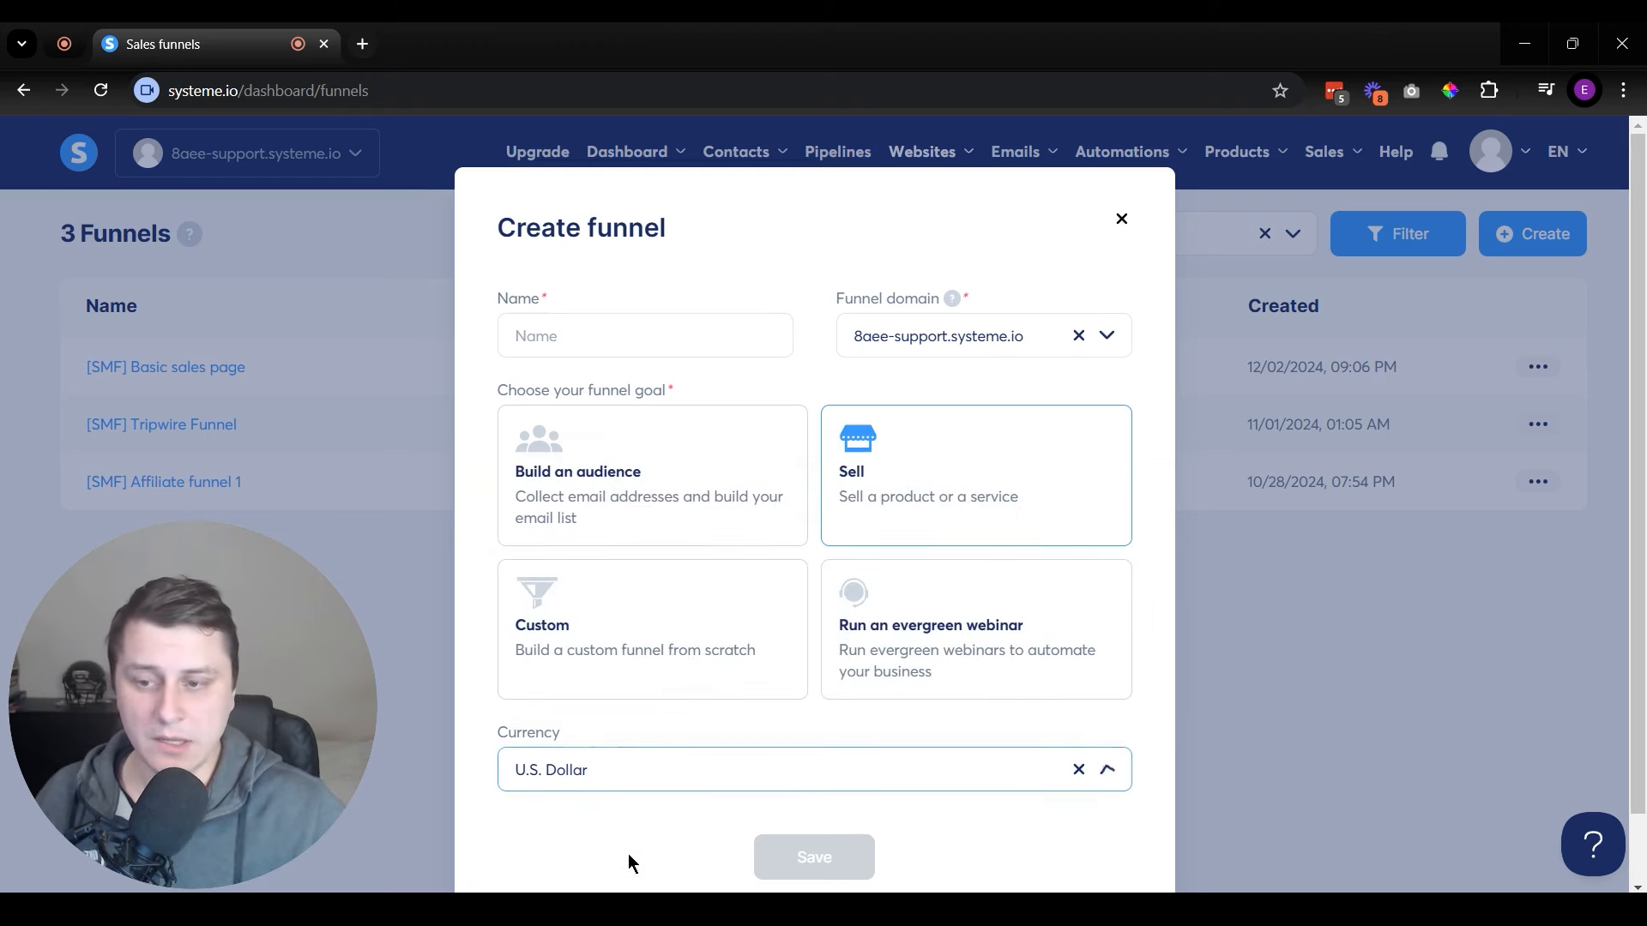
pyautogui.click(619, 779)
pyautogui.click(620, 855)
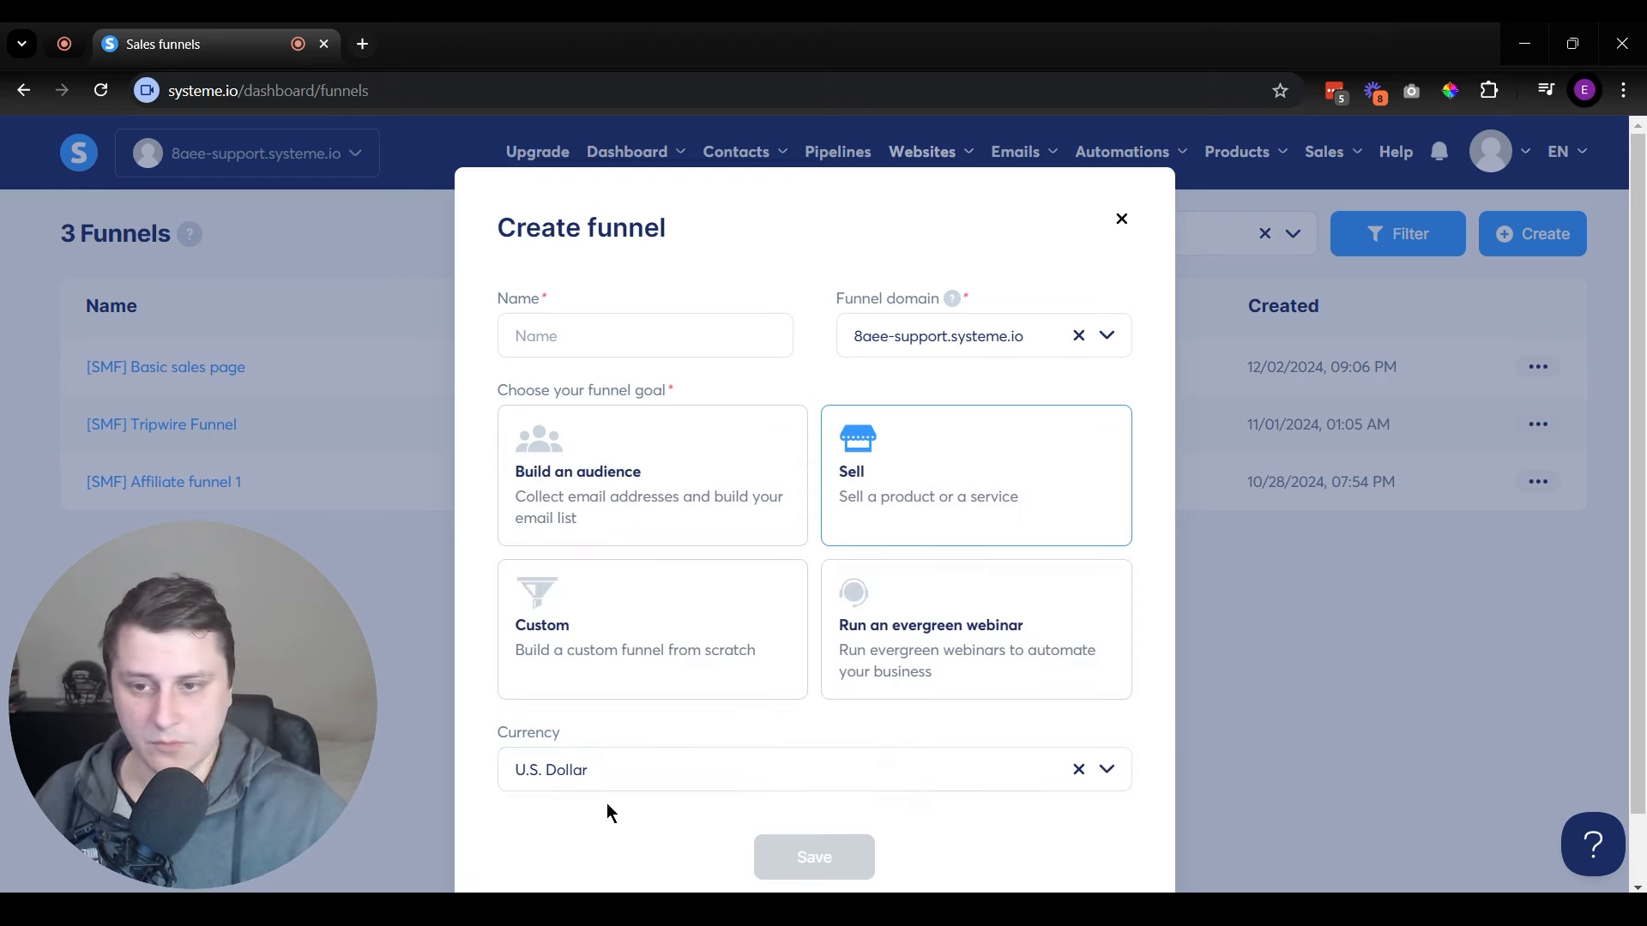
pyautogui.click(1003, 324)
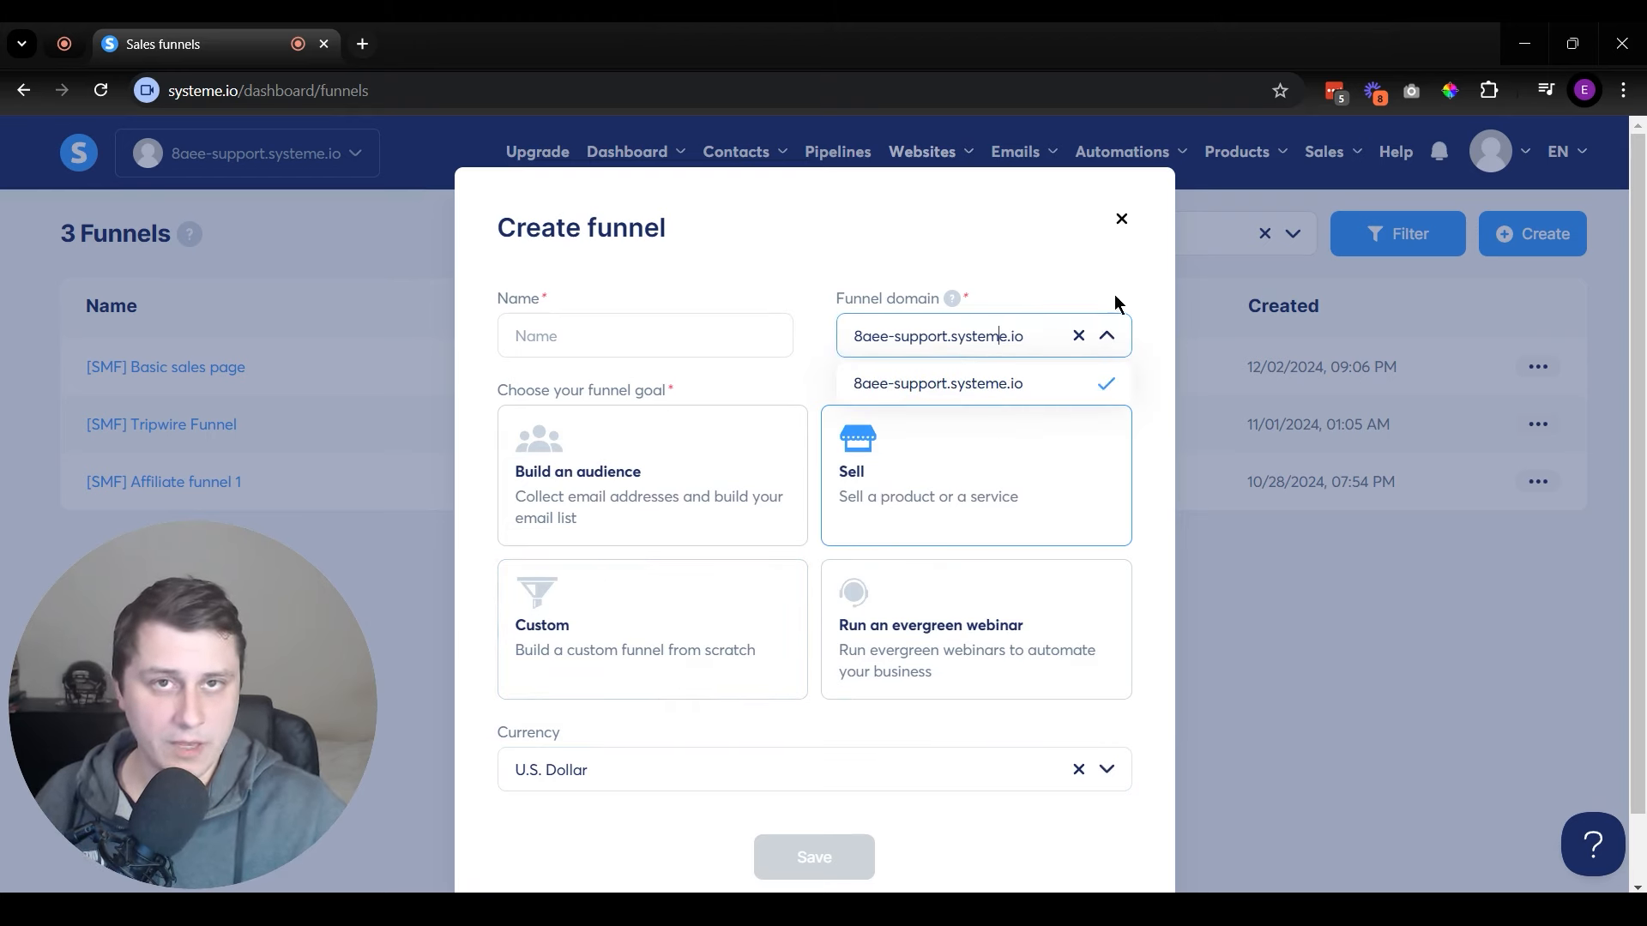
pyautogui.click(992, 867)
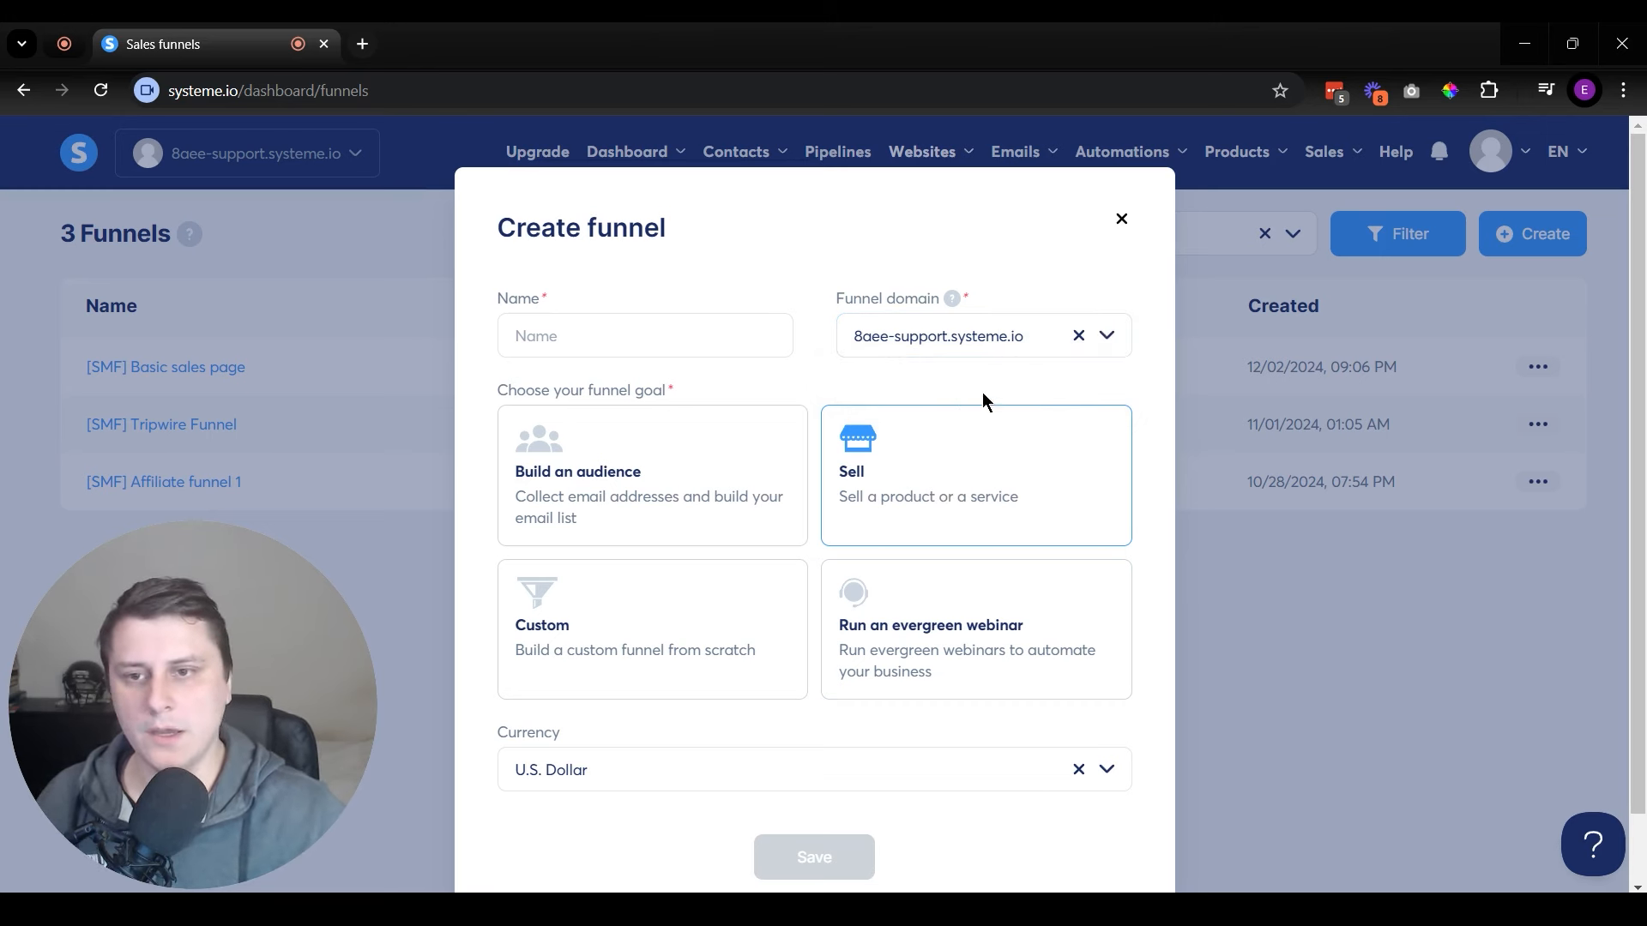
pyautogui.click(1122, 220)
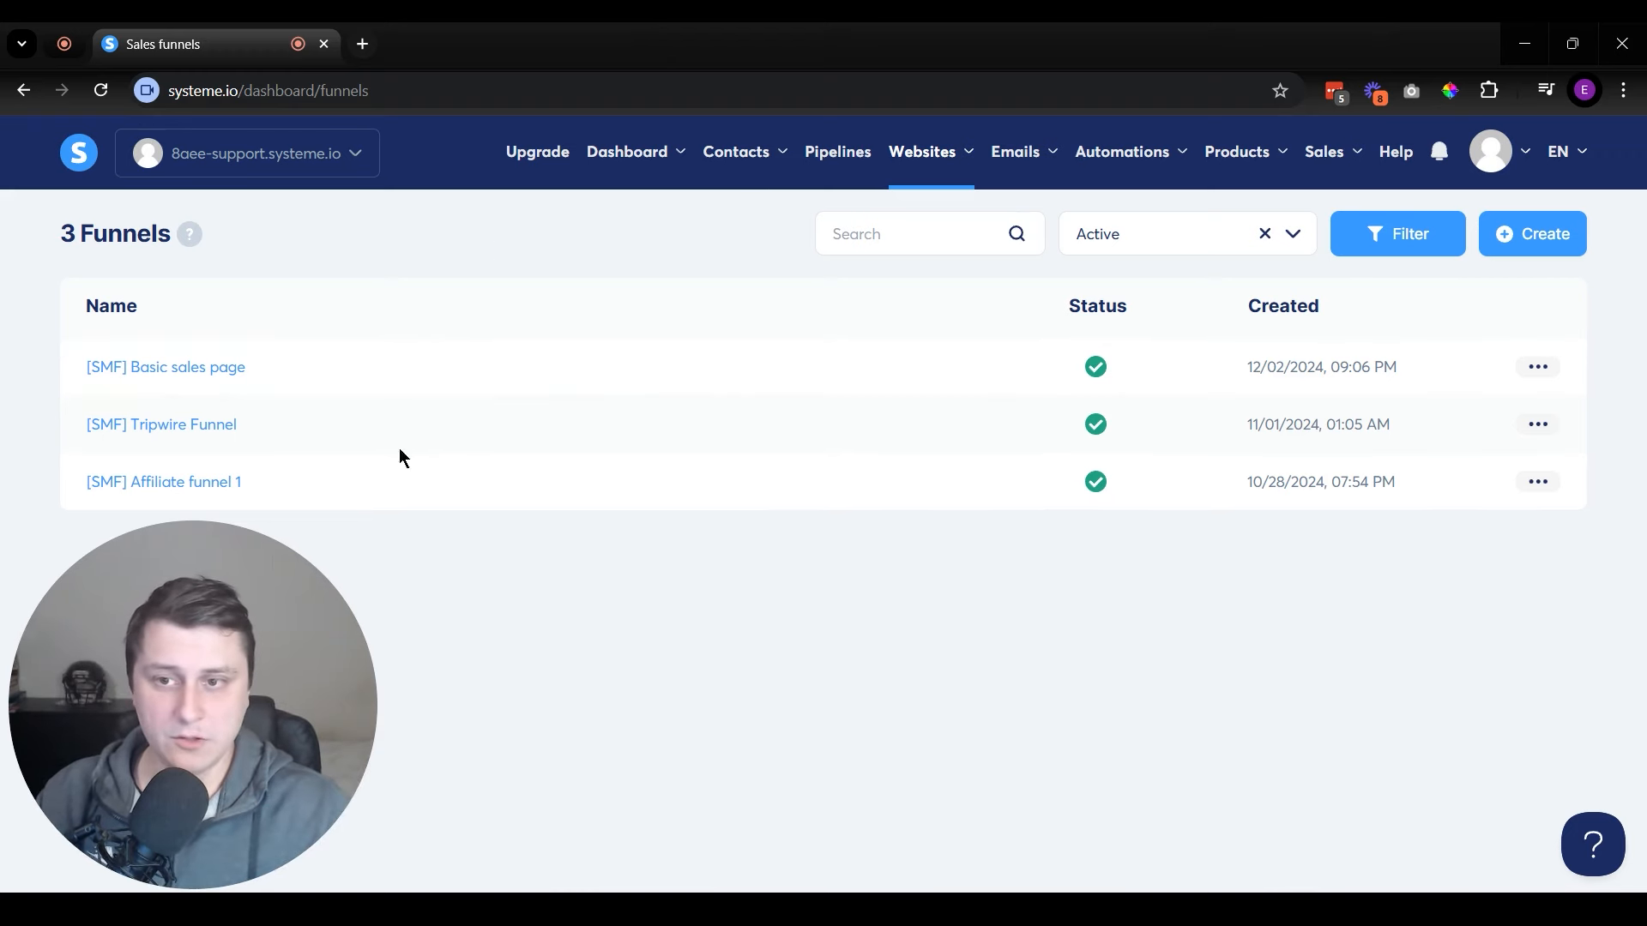
# - Open the [SMF] Basic sales page funnel and clear the digital product selected in the Sales page step's offer
pyautogui.click(218, 375)
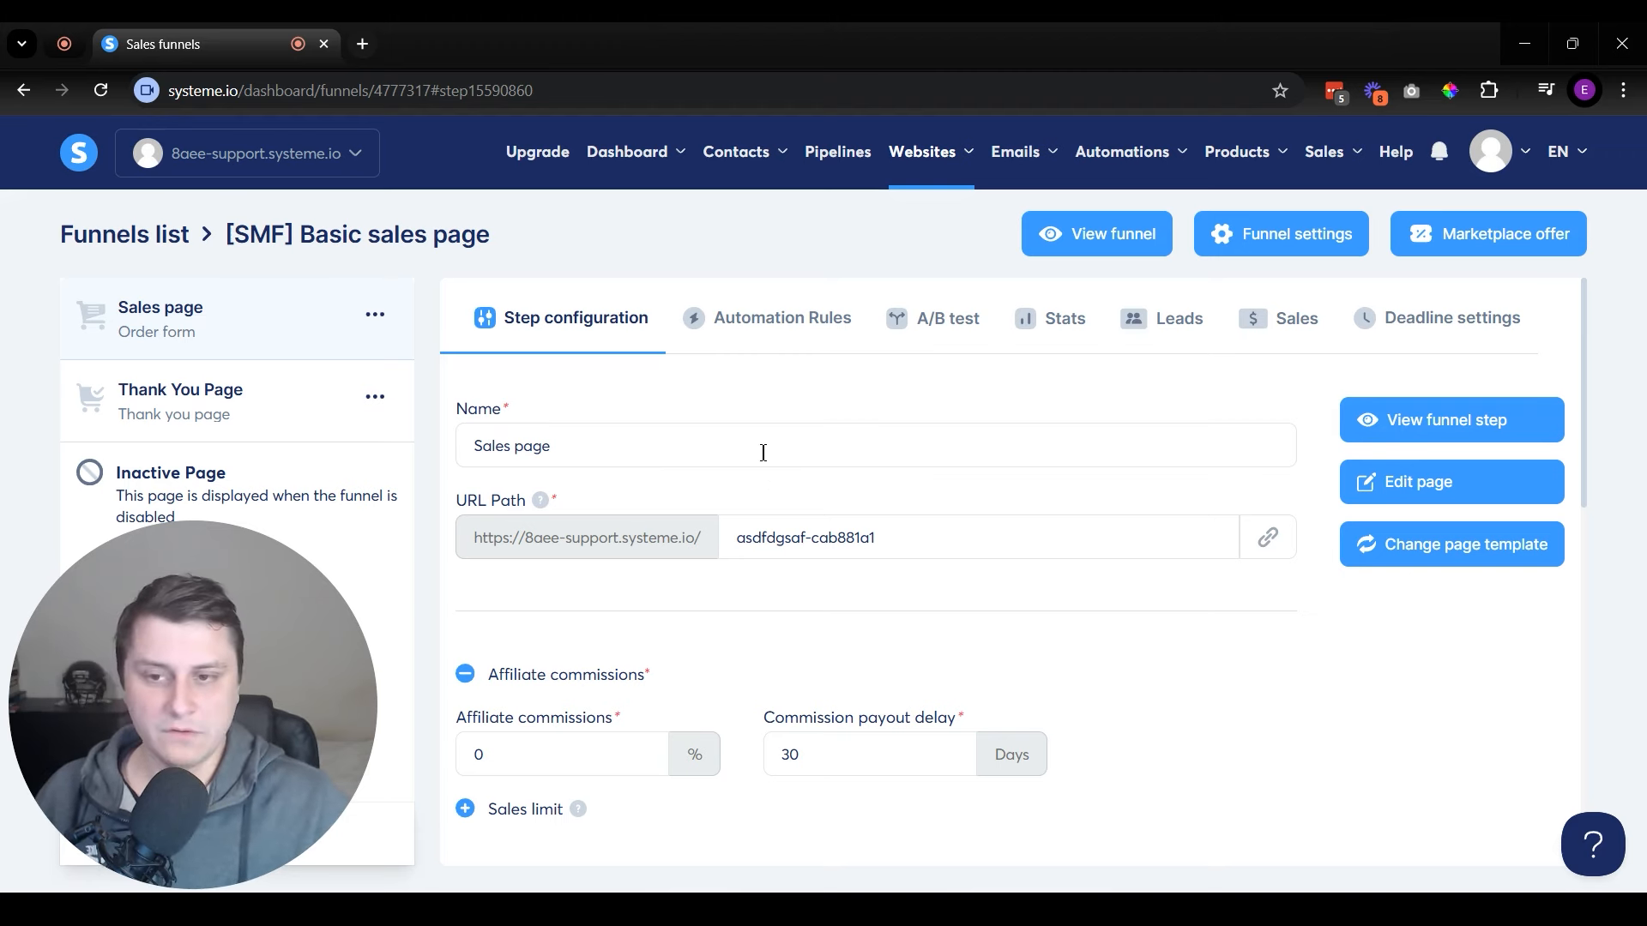
pyautogui.scroll(-2, 944, 458)
pyautogui.scroll(2, 1078, 467)
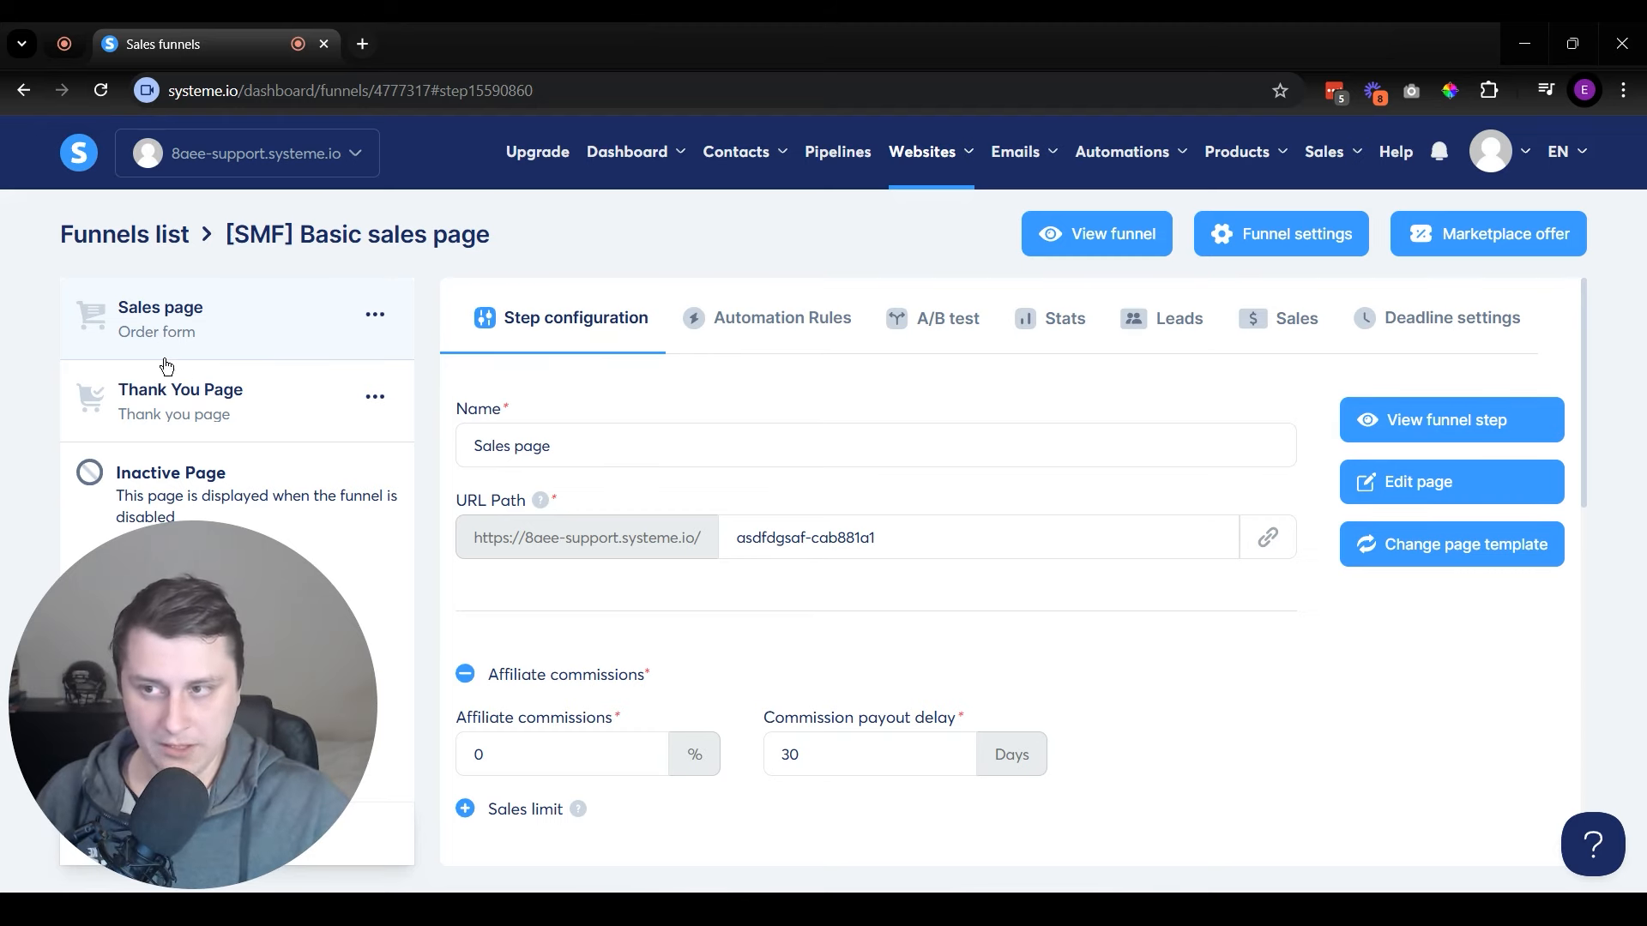
pyautogui.scroll(-5, 1151, 573)
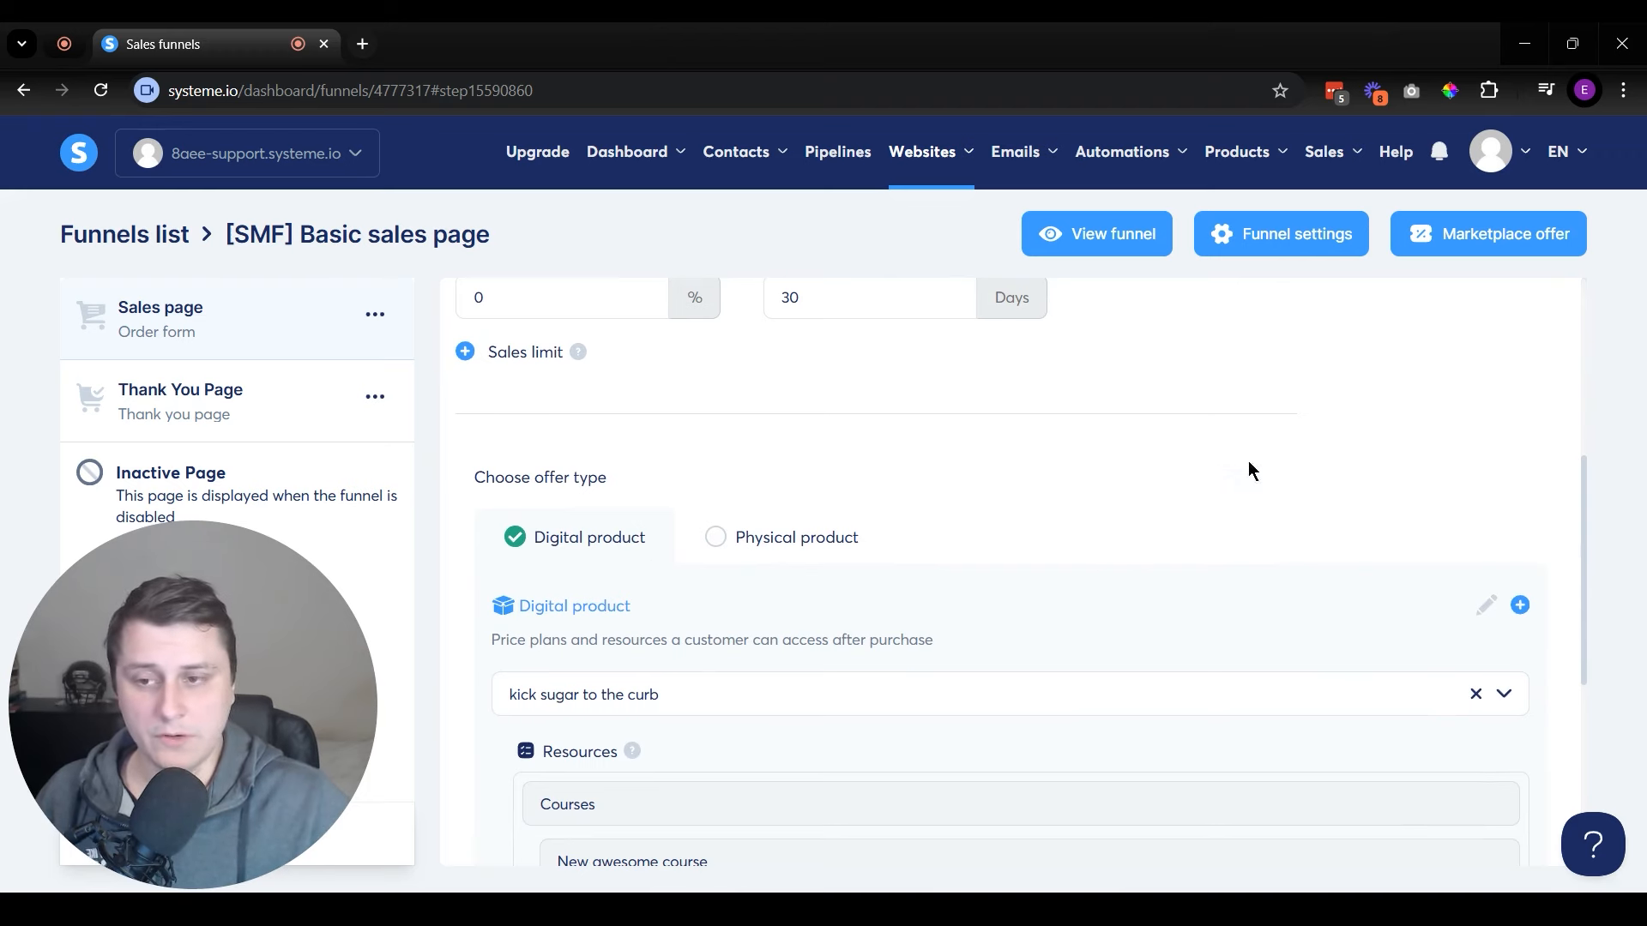
pyautogui.scroll(-4, 1226, 532)
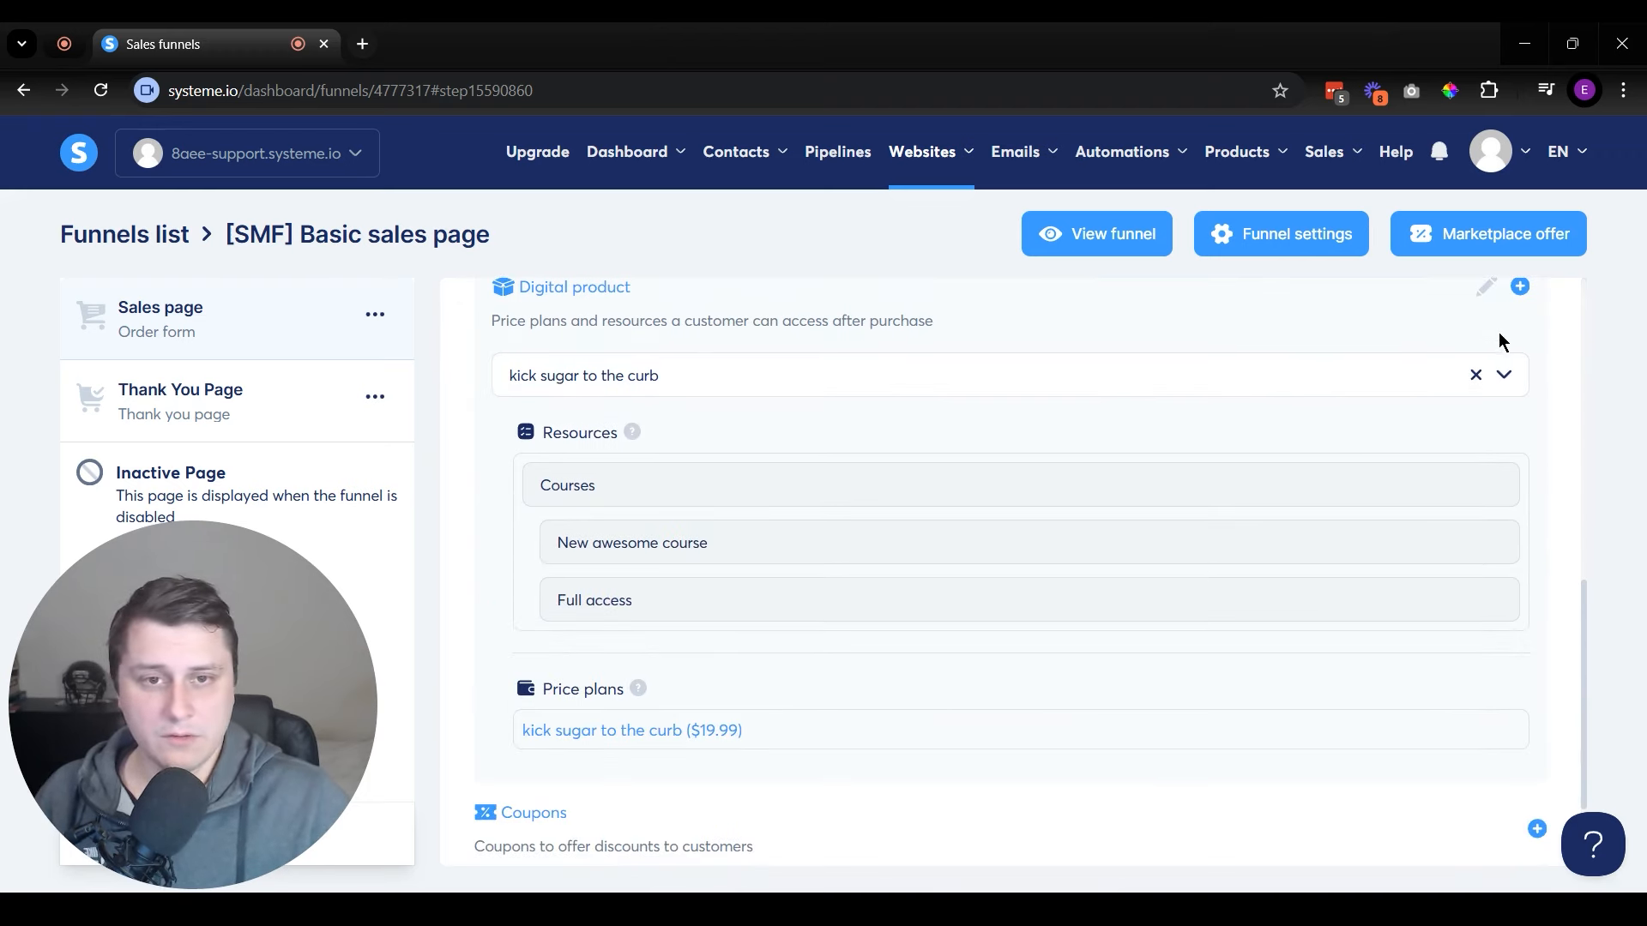
pyautogui.click(1478, 376)
pyautogui.scroll(1, 1008, 554)
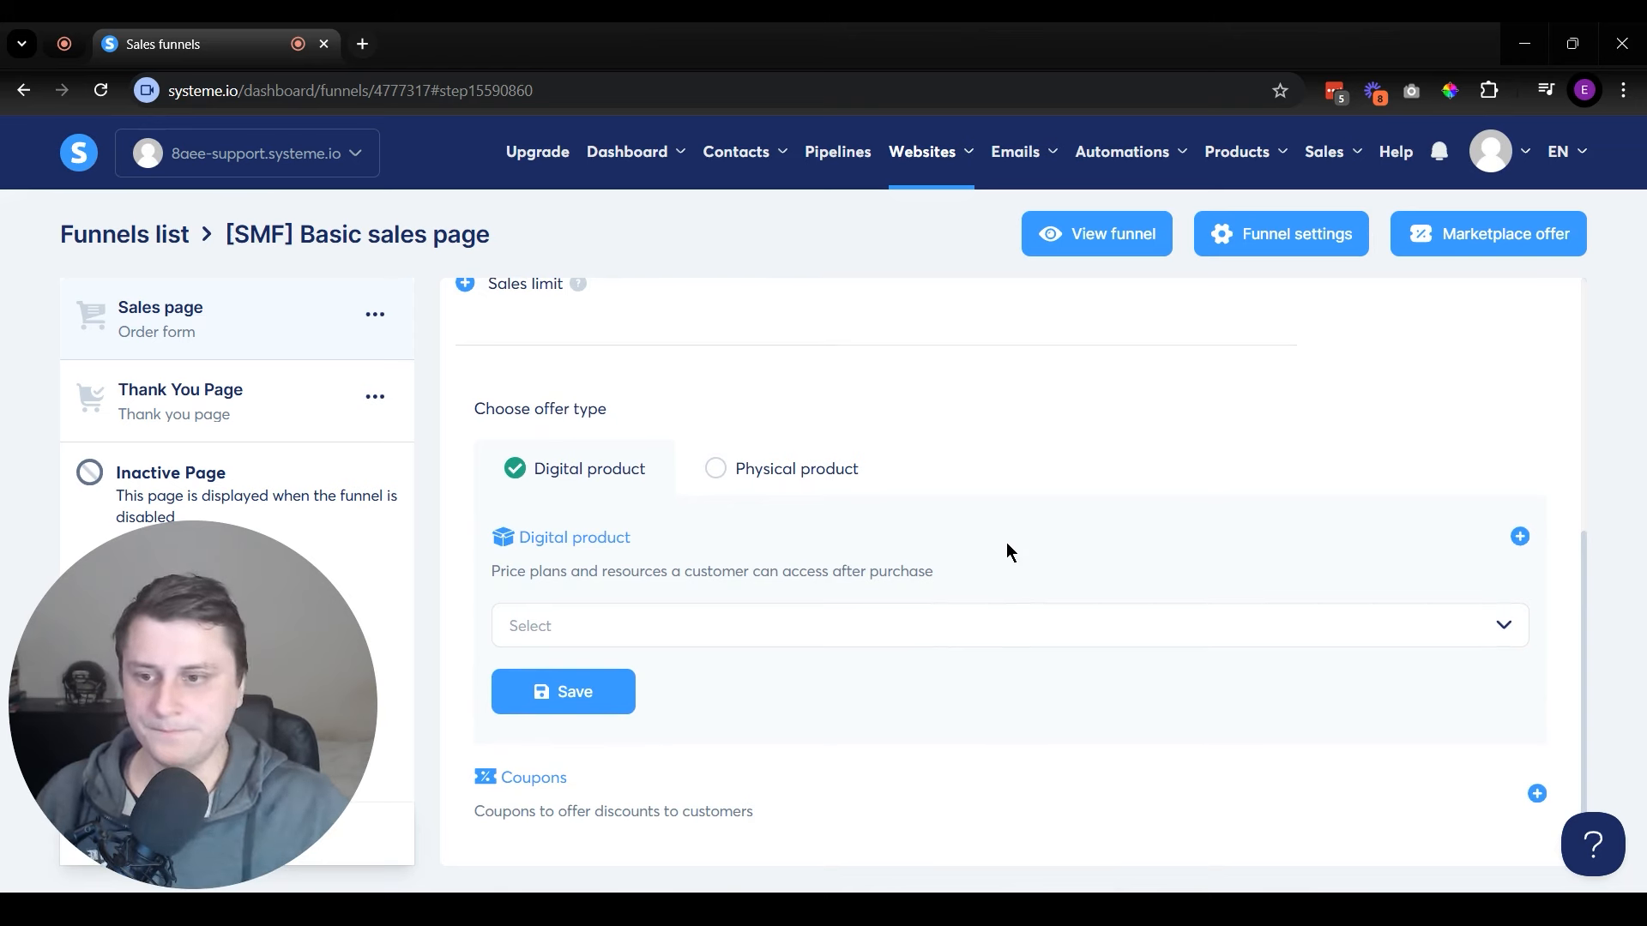
# - Create a new digital product named "Product A", add a resource entry to it and open the resource type choices
pyautogui.click(1519, 538)
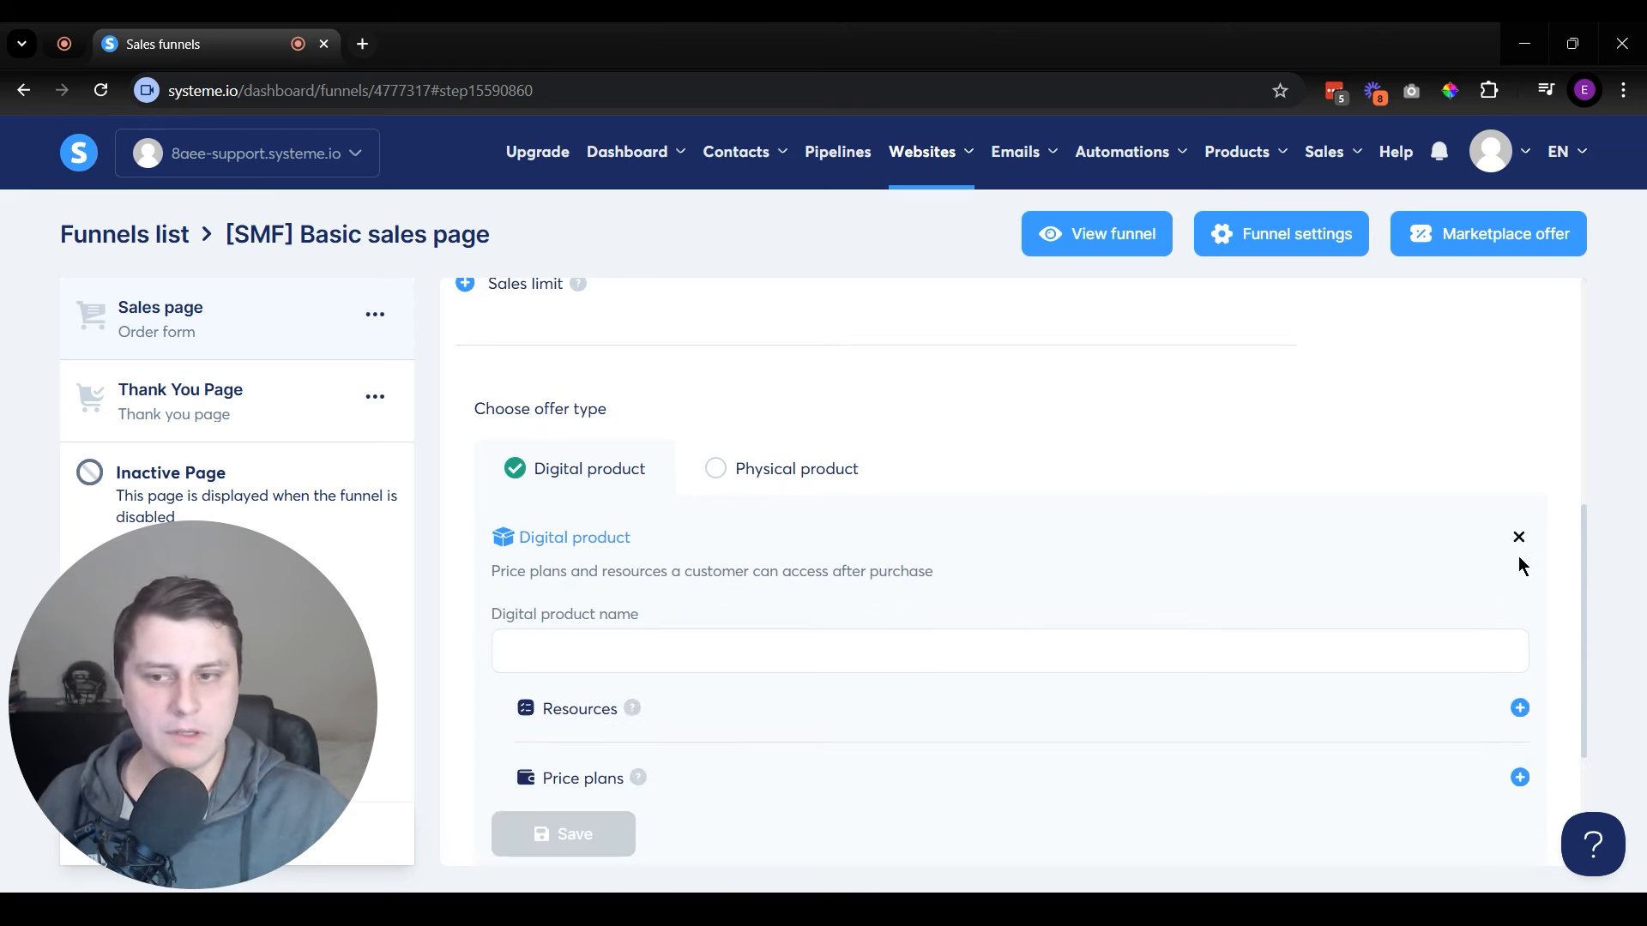
pyautogui.scroll(-3, 1501, 558)
pyautogui.click(687, 440)
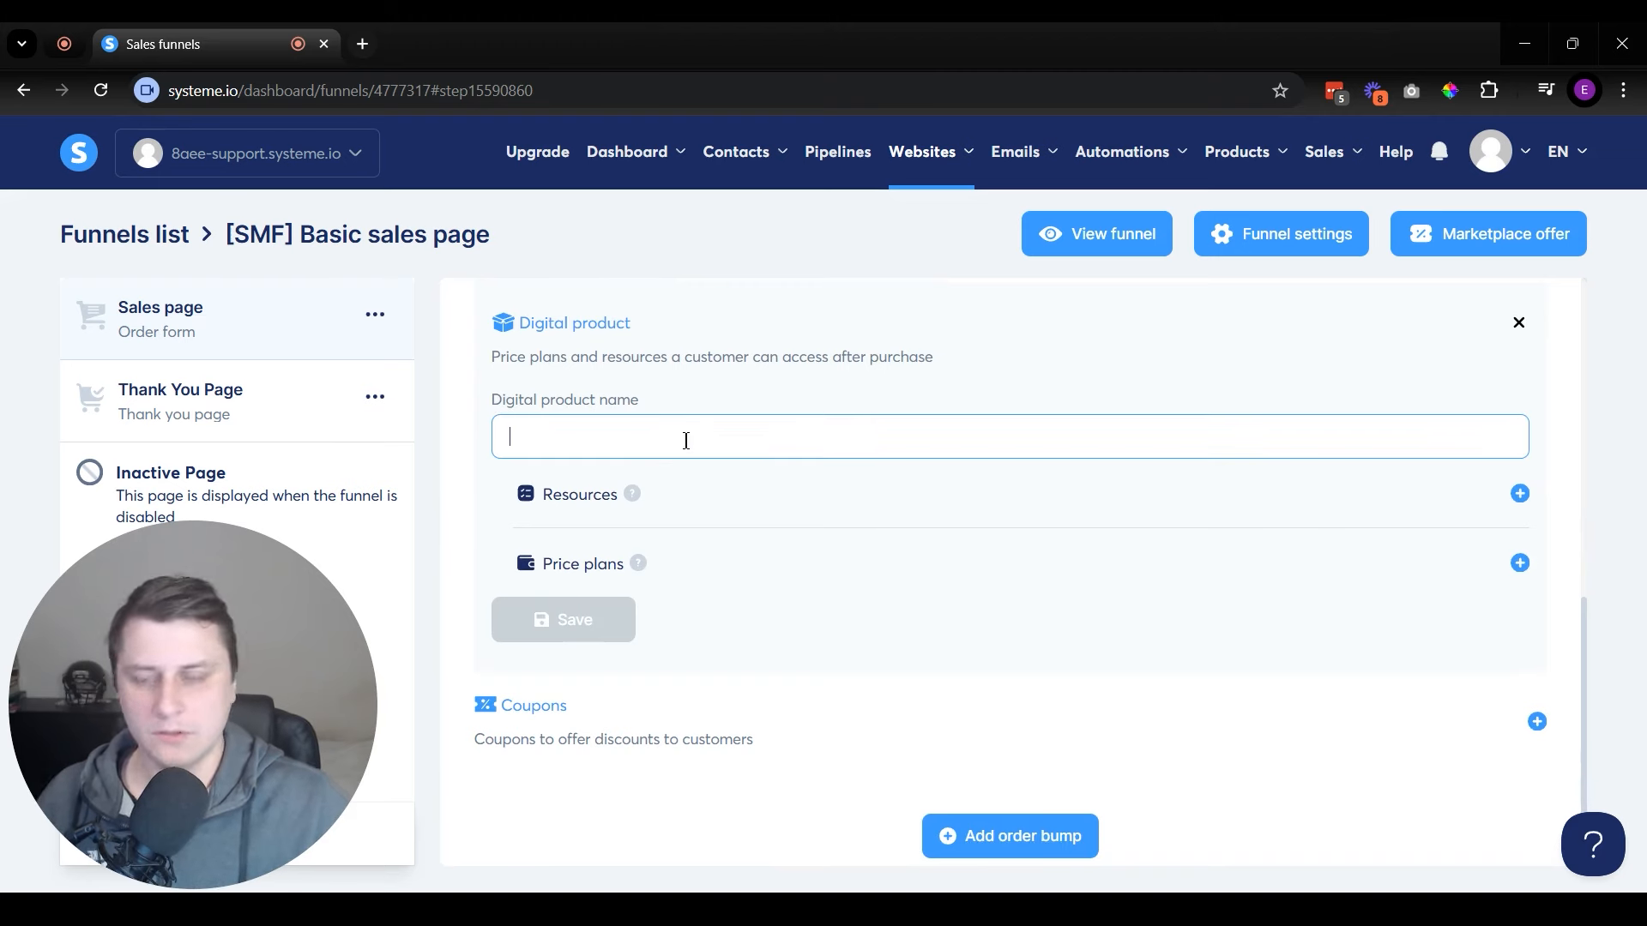
pyautogui.write('Product A')
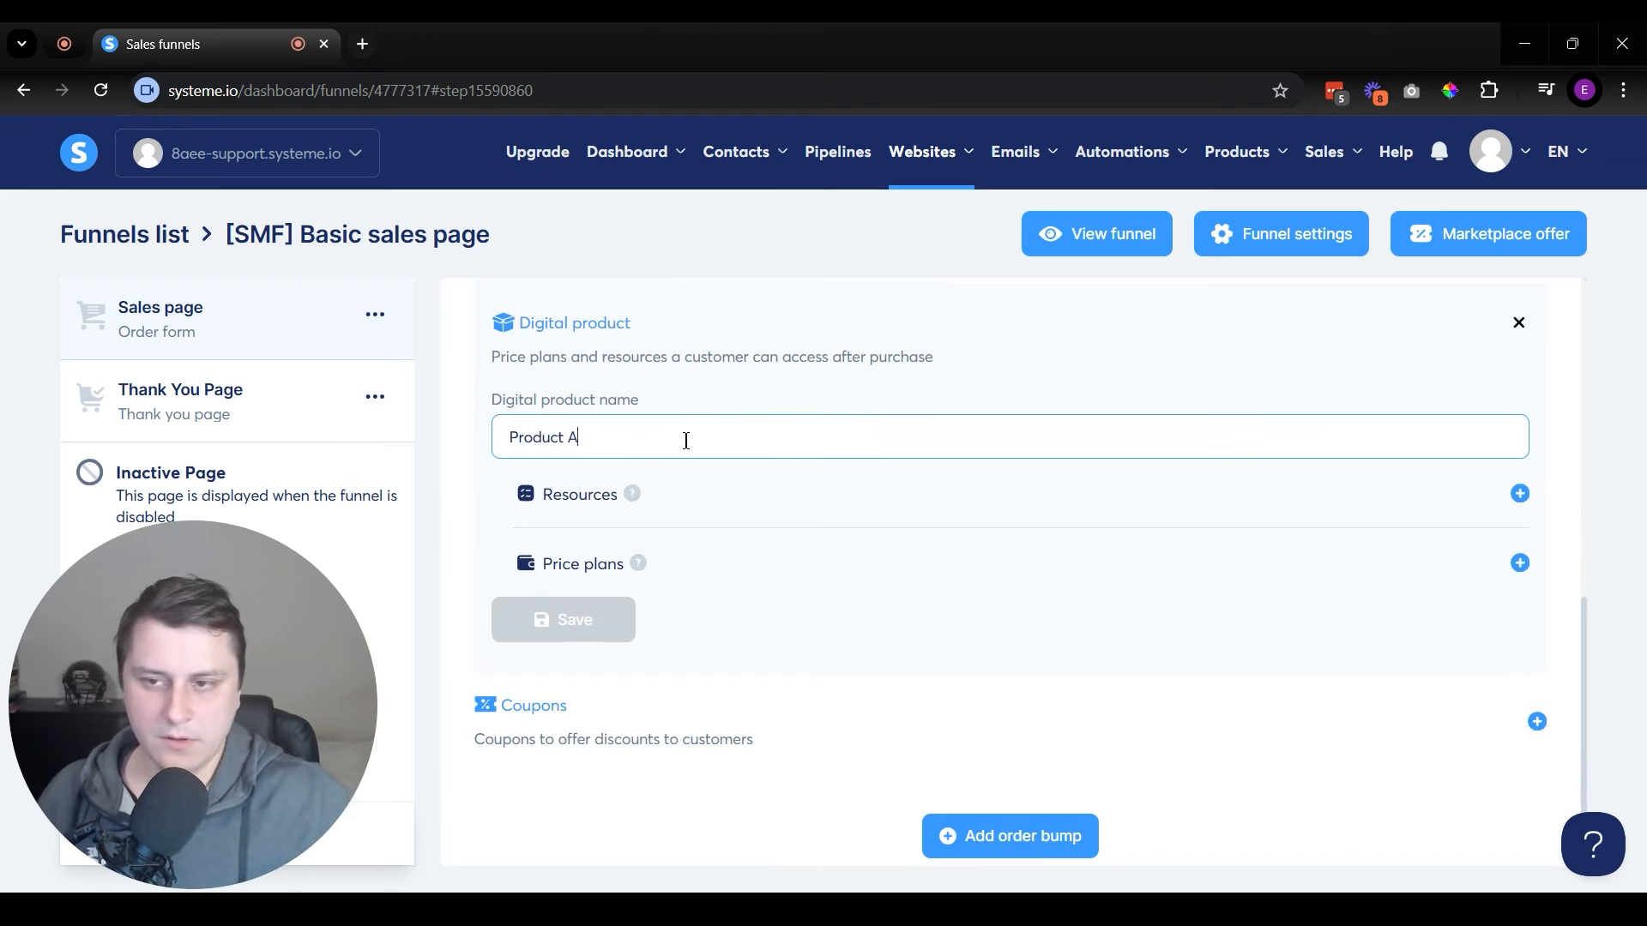
pyautogui.click(529, 499)
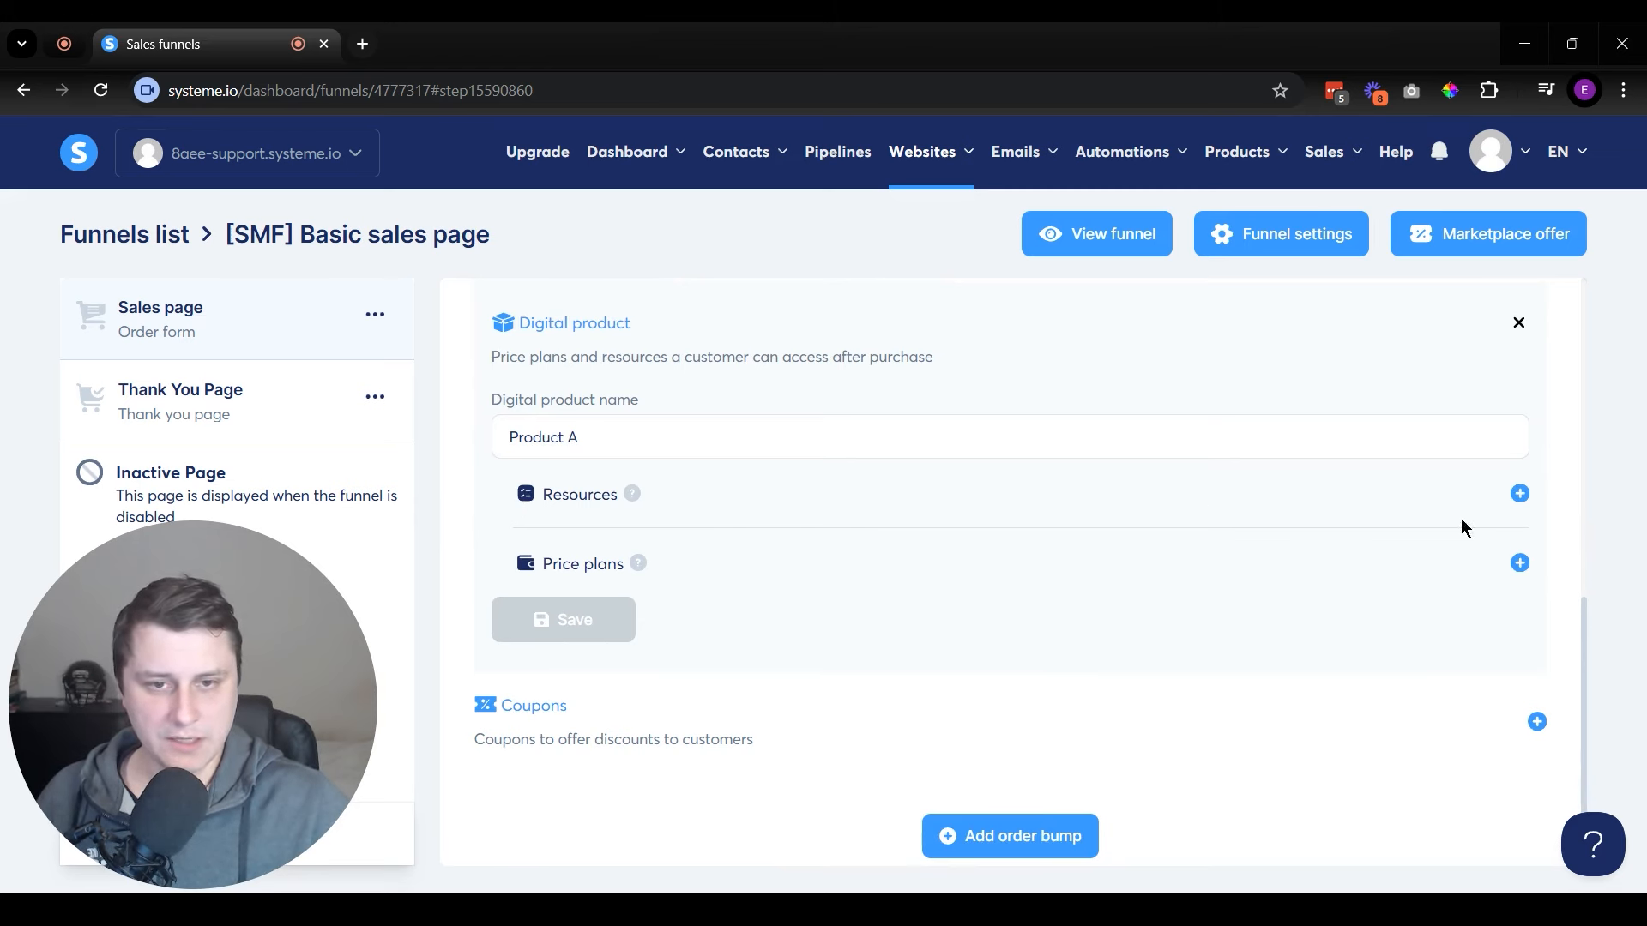
pyautogui.click(1520, 494)
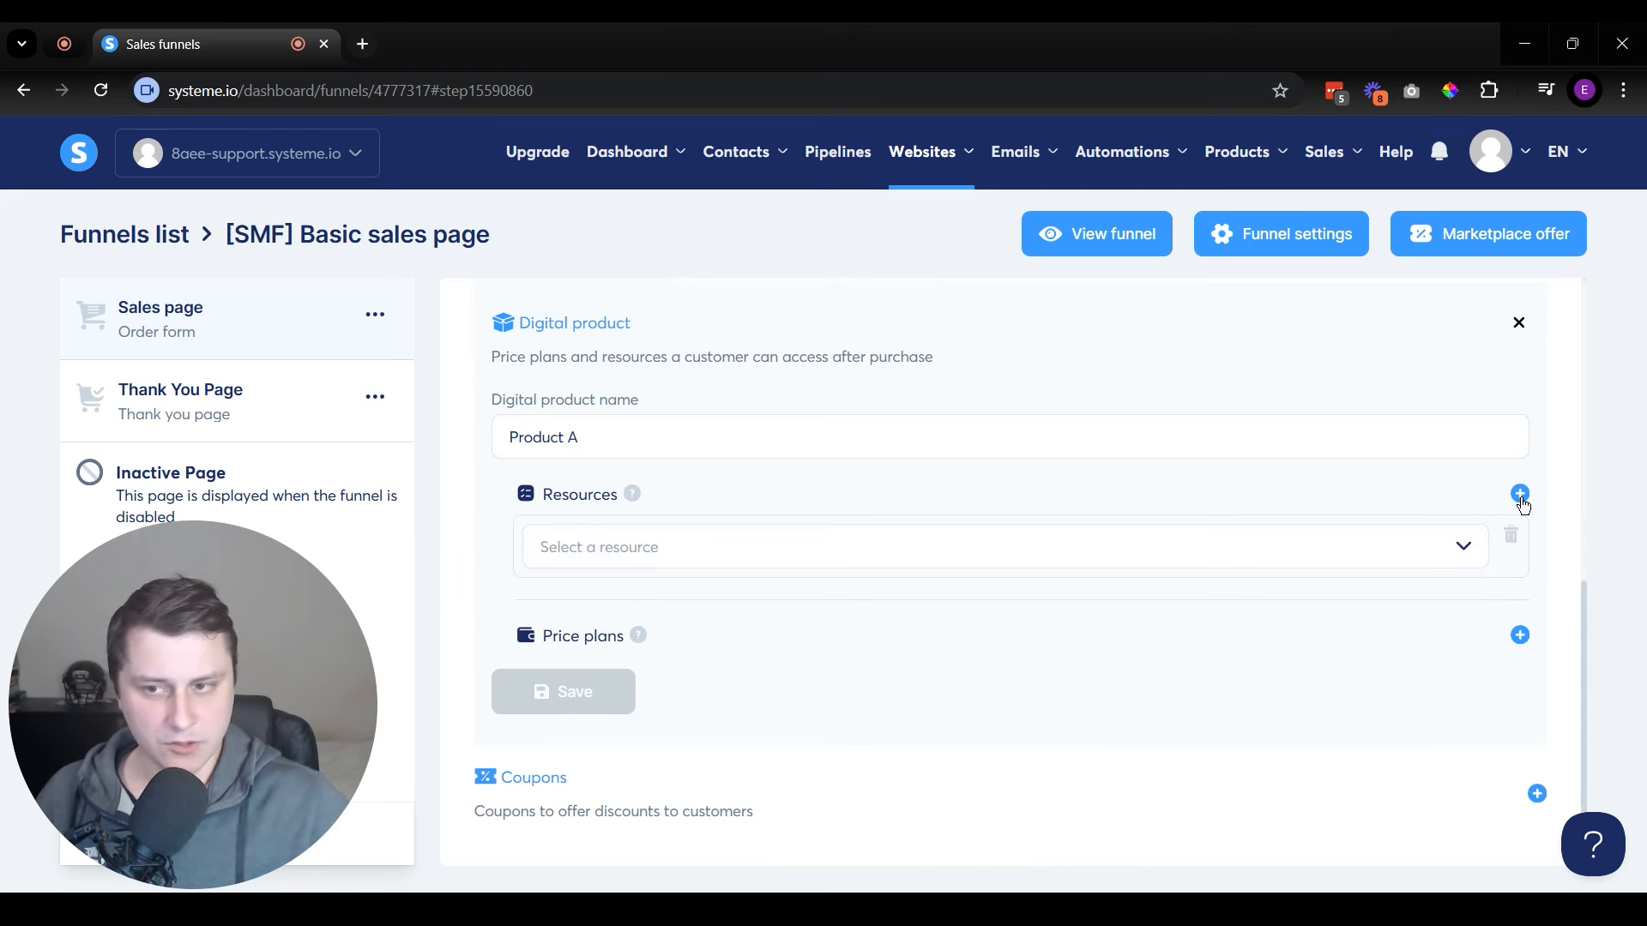
pyautogui.click(705, 546)
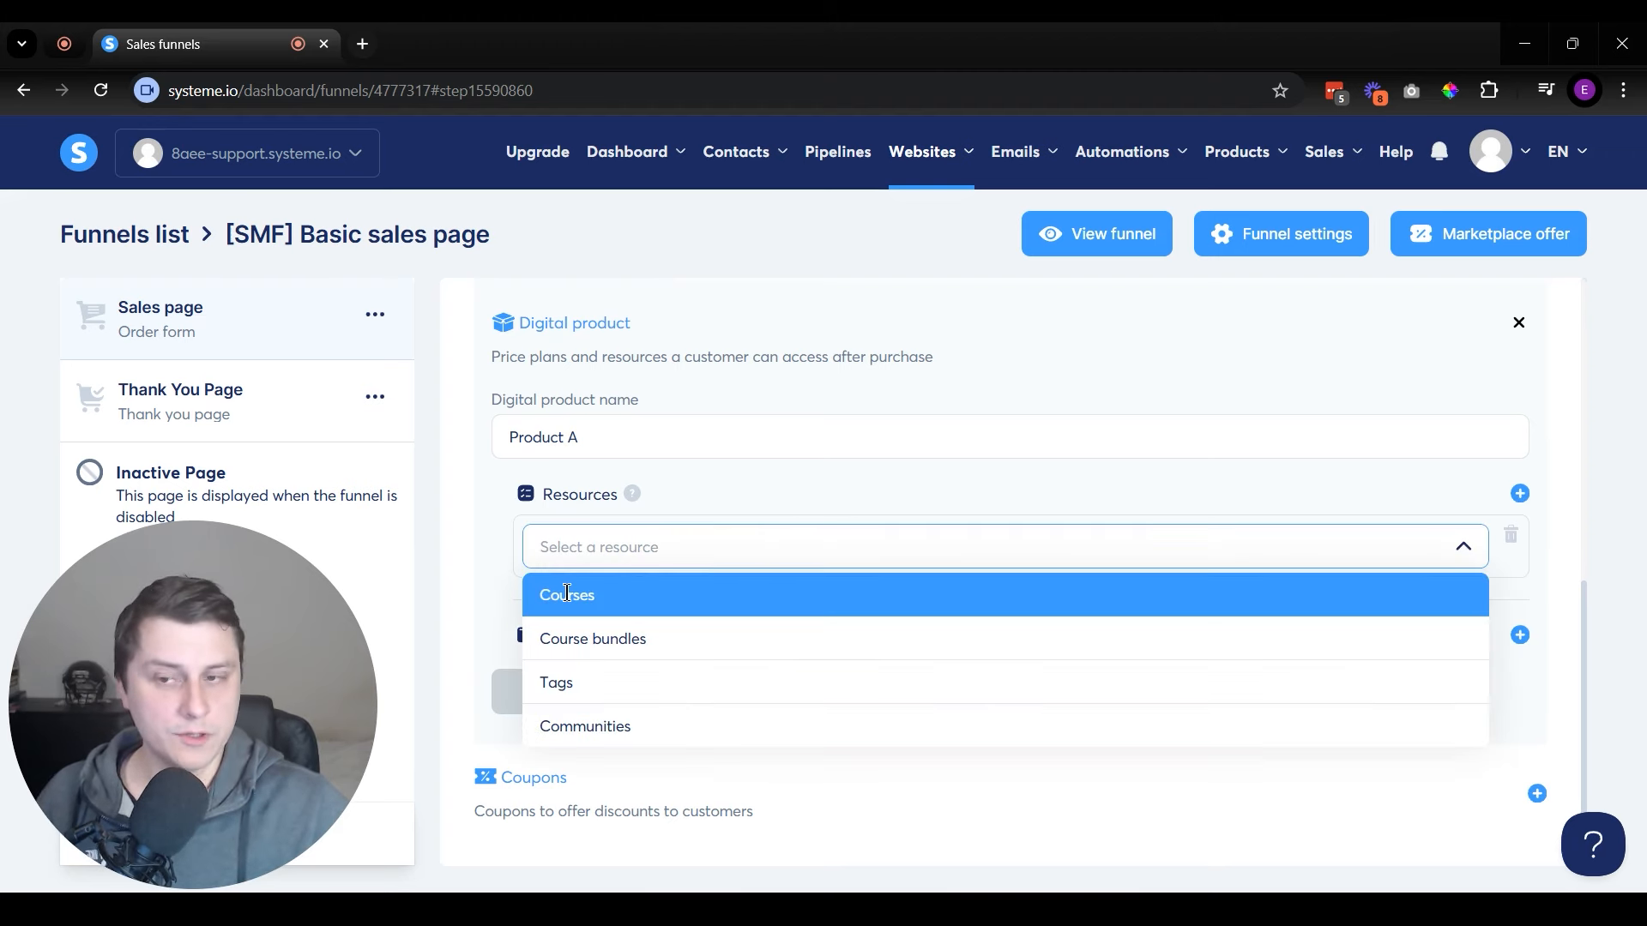
# - Open the courses list in a new tab and preview New awesome course as students see it
pyautogui.moveTo(1239, 152)
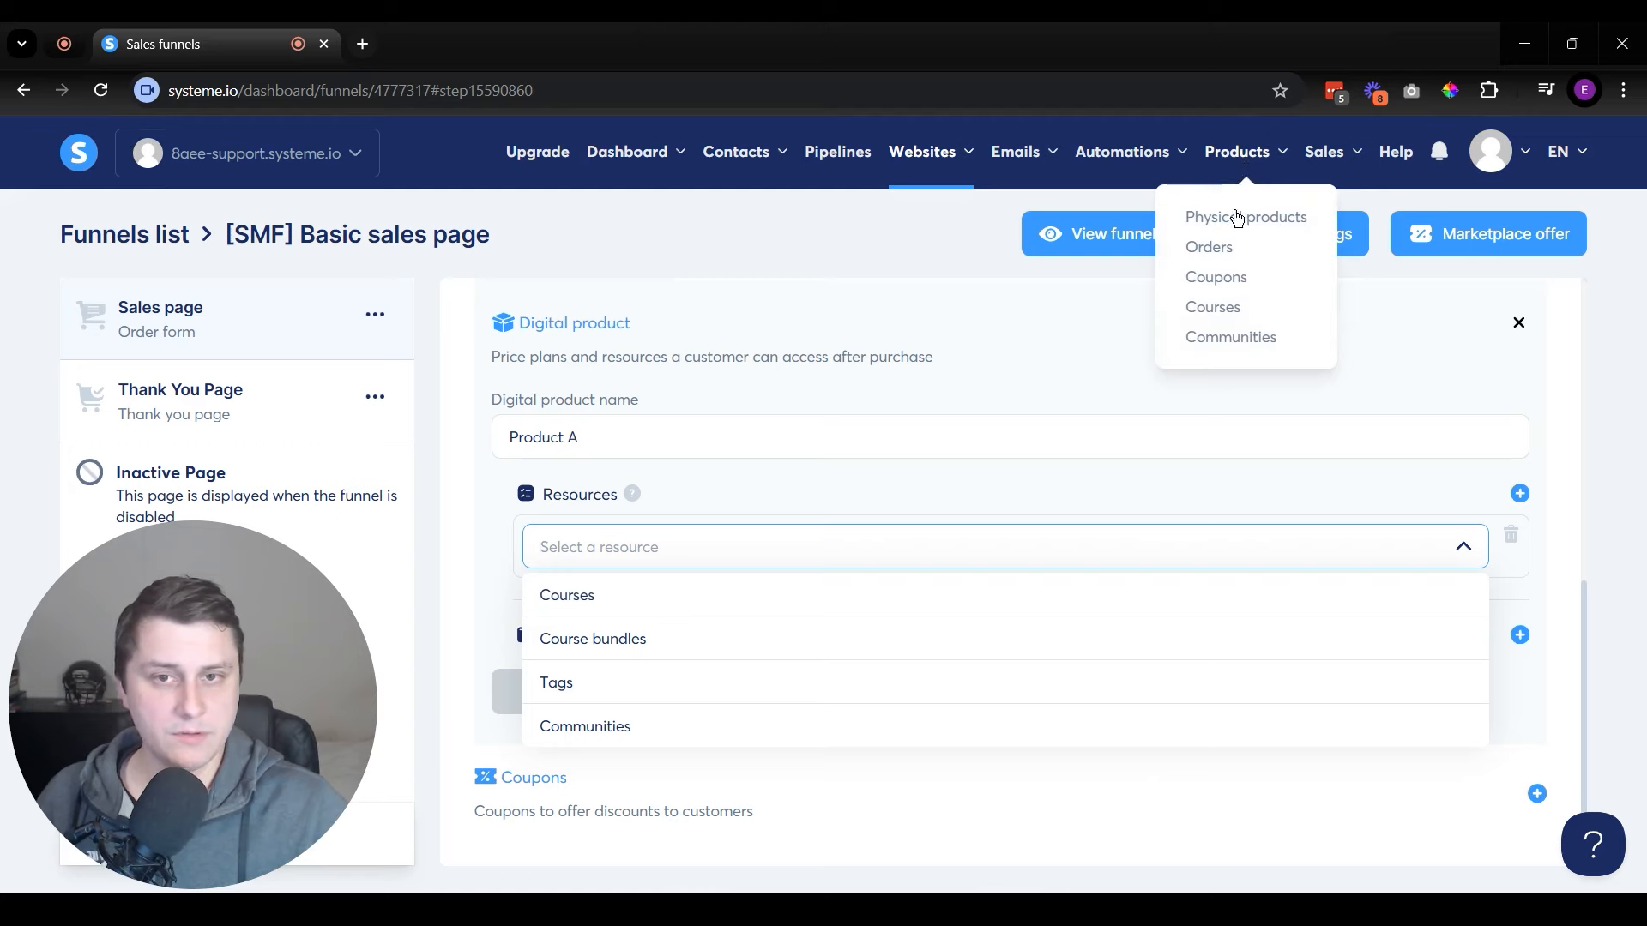
pyautogui.middleClick(1235, 306)
pyautogui.click(435, 30)
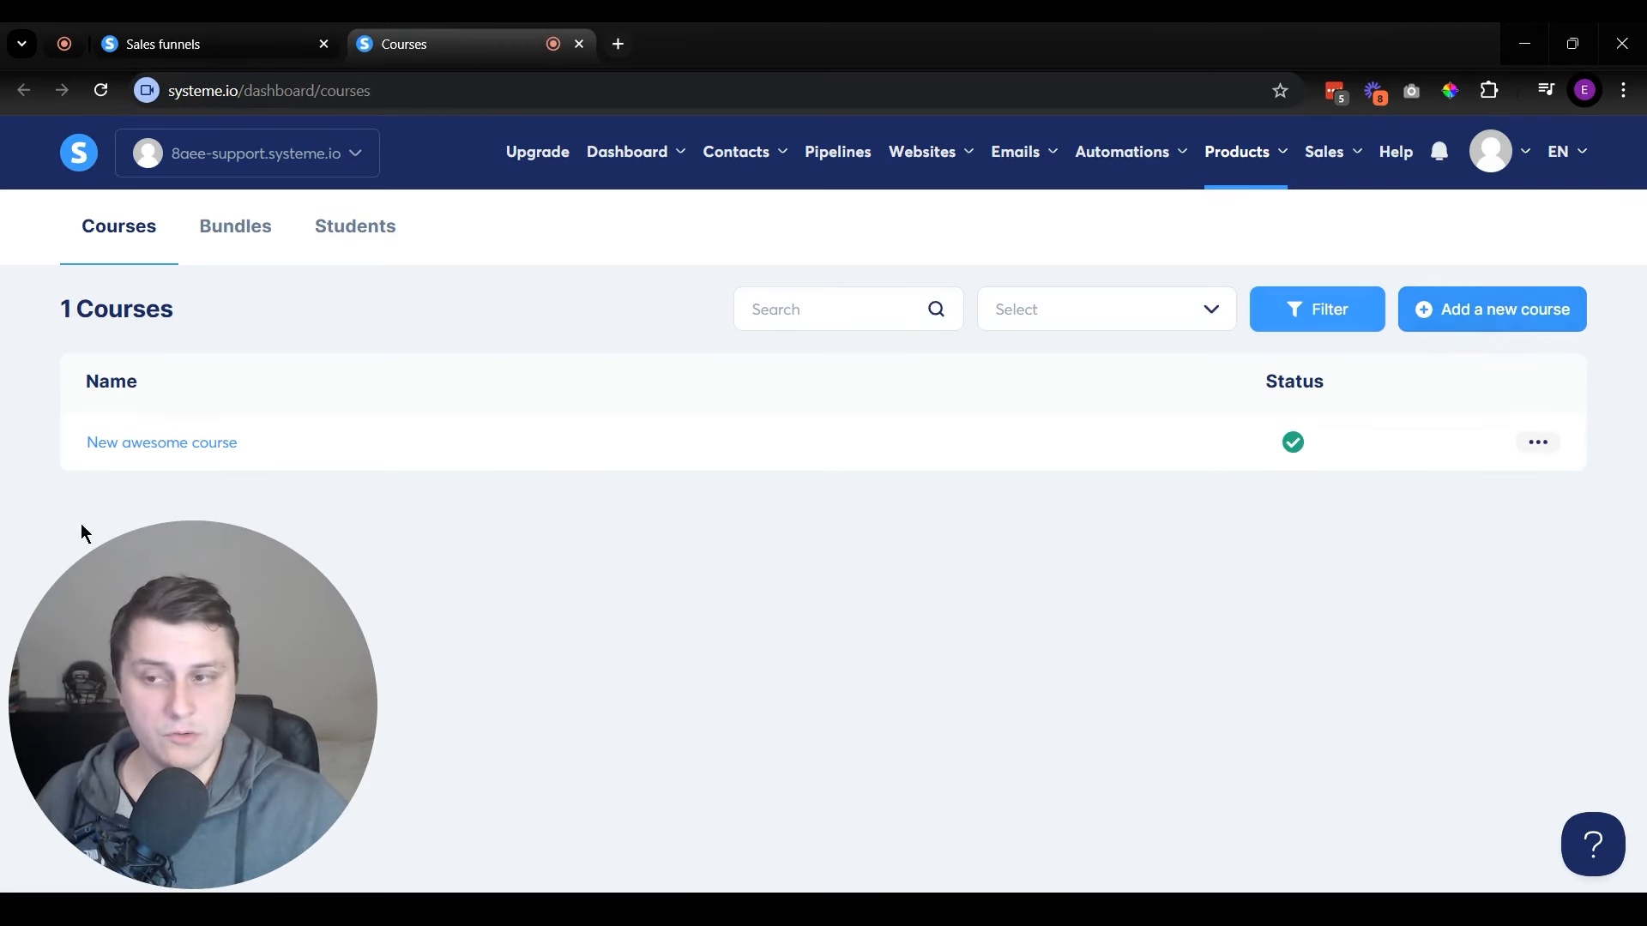
pyautogui.click(169, 442)
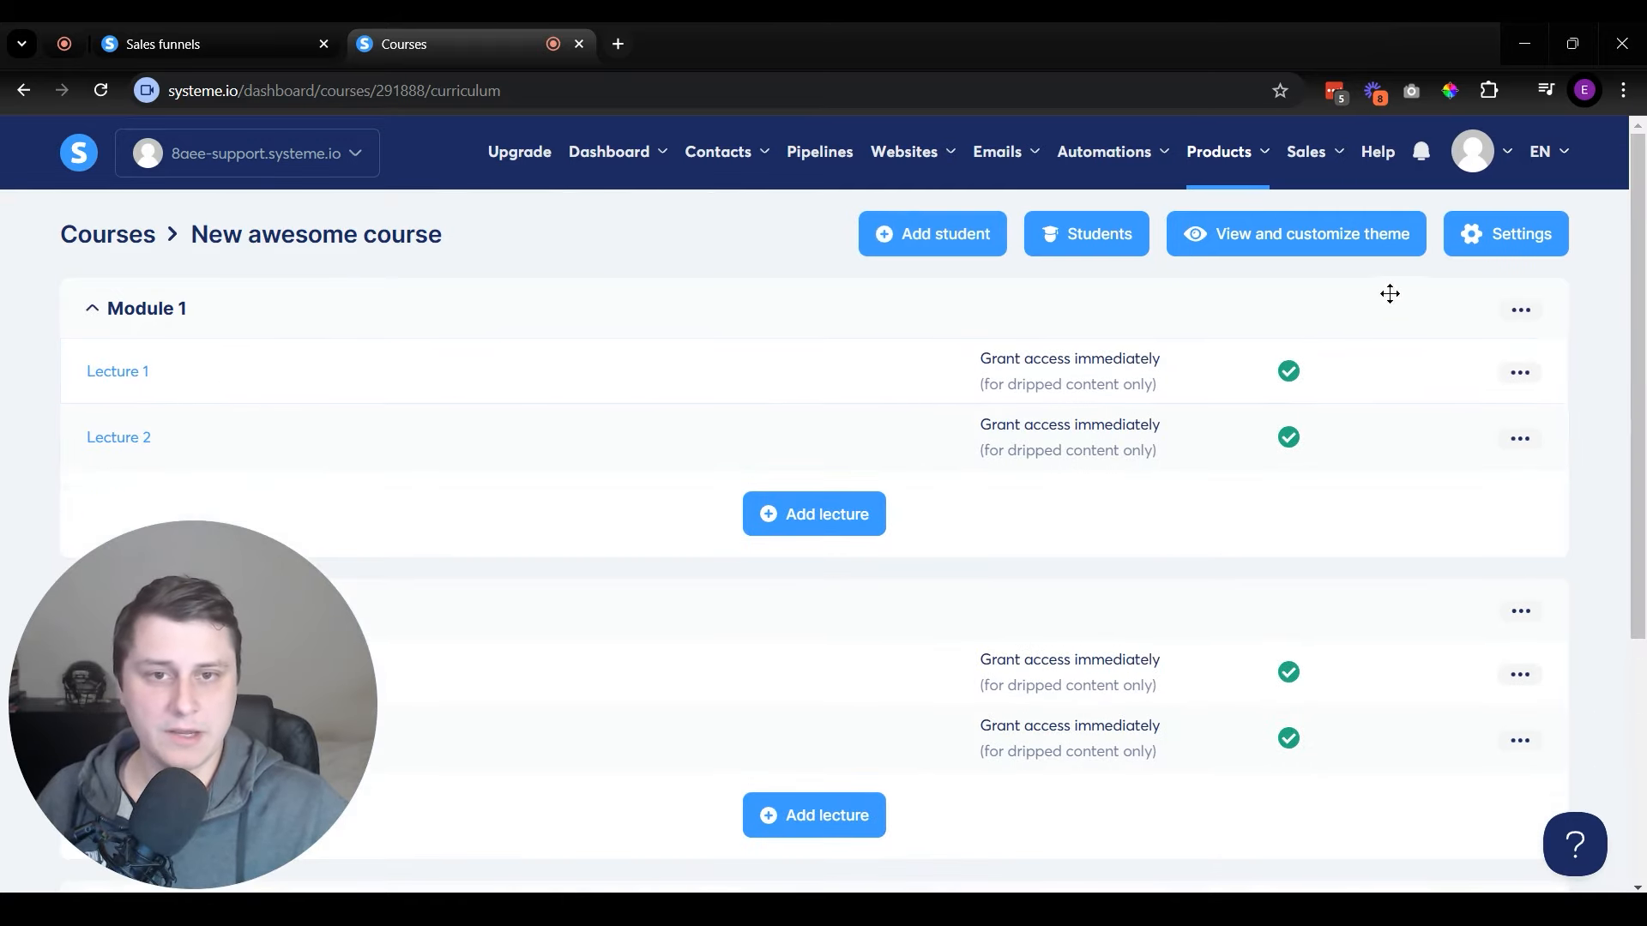
pyautogui.click(1355, 249)
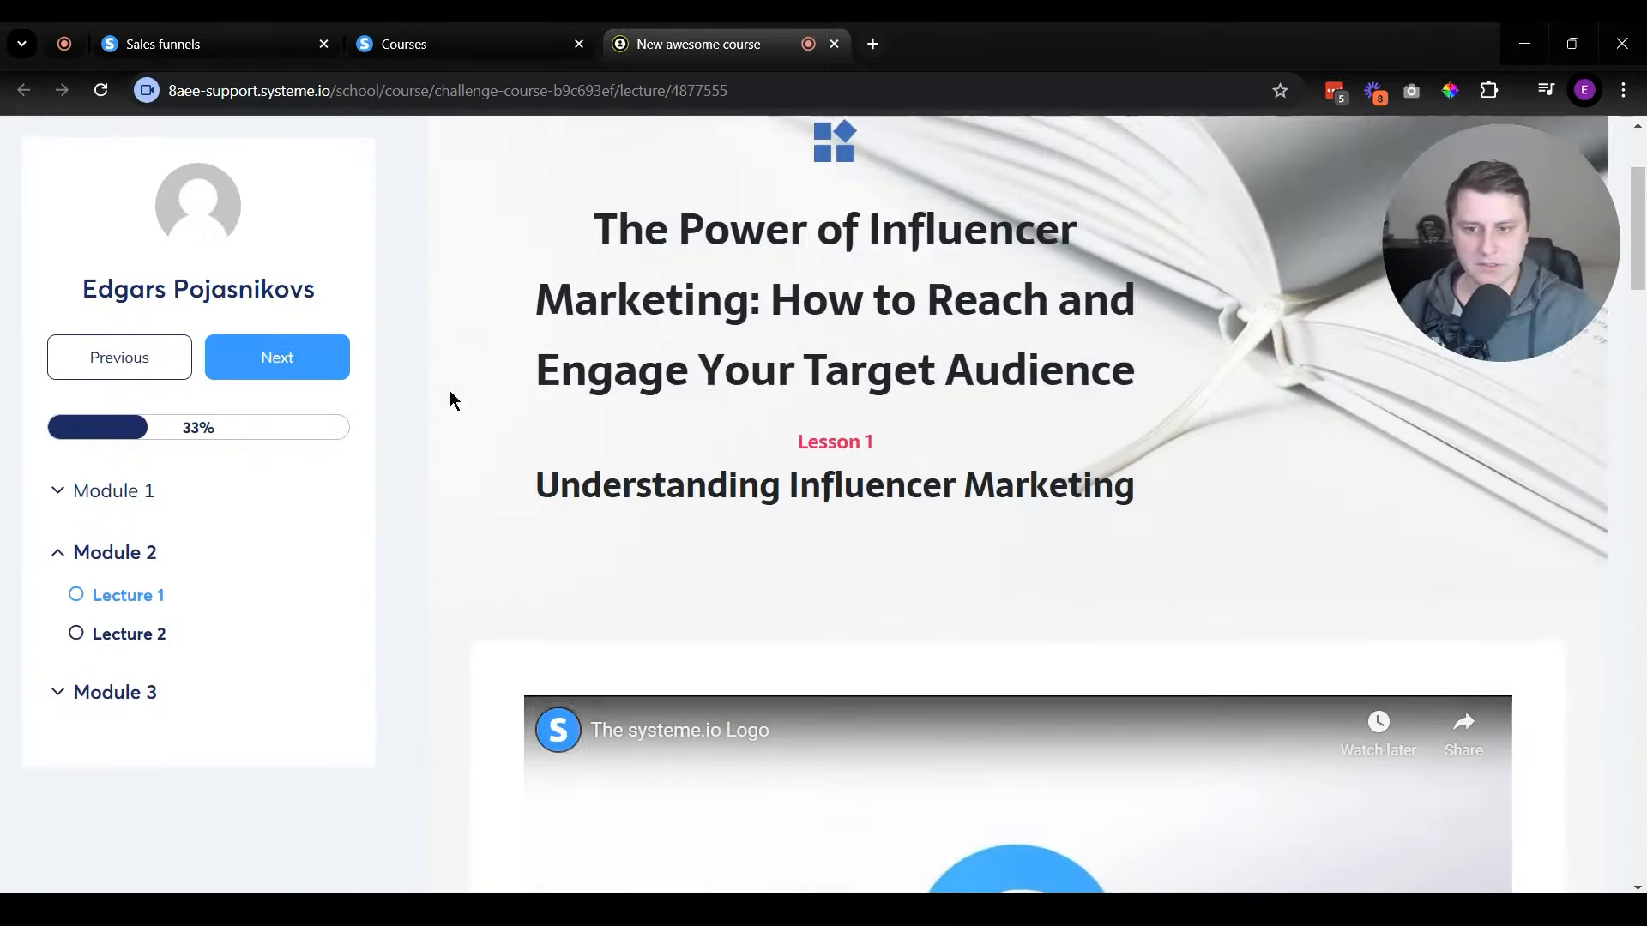
# - Look through Lecture 1 and Lecture 2 of Module 2, and close the course preview and courses pages
pyautogui.scroll(-7, 450, 400)
pyautogui.scroll(-5, 443, 452)
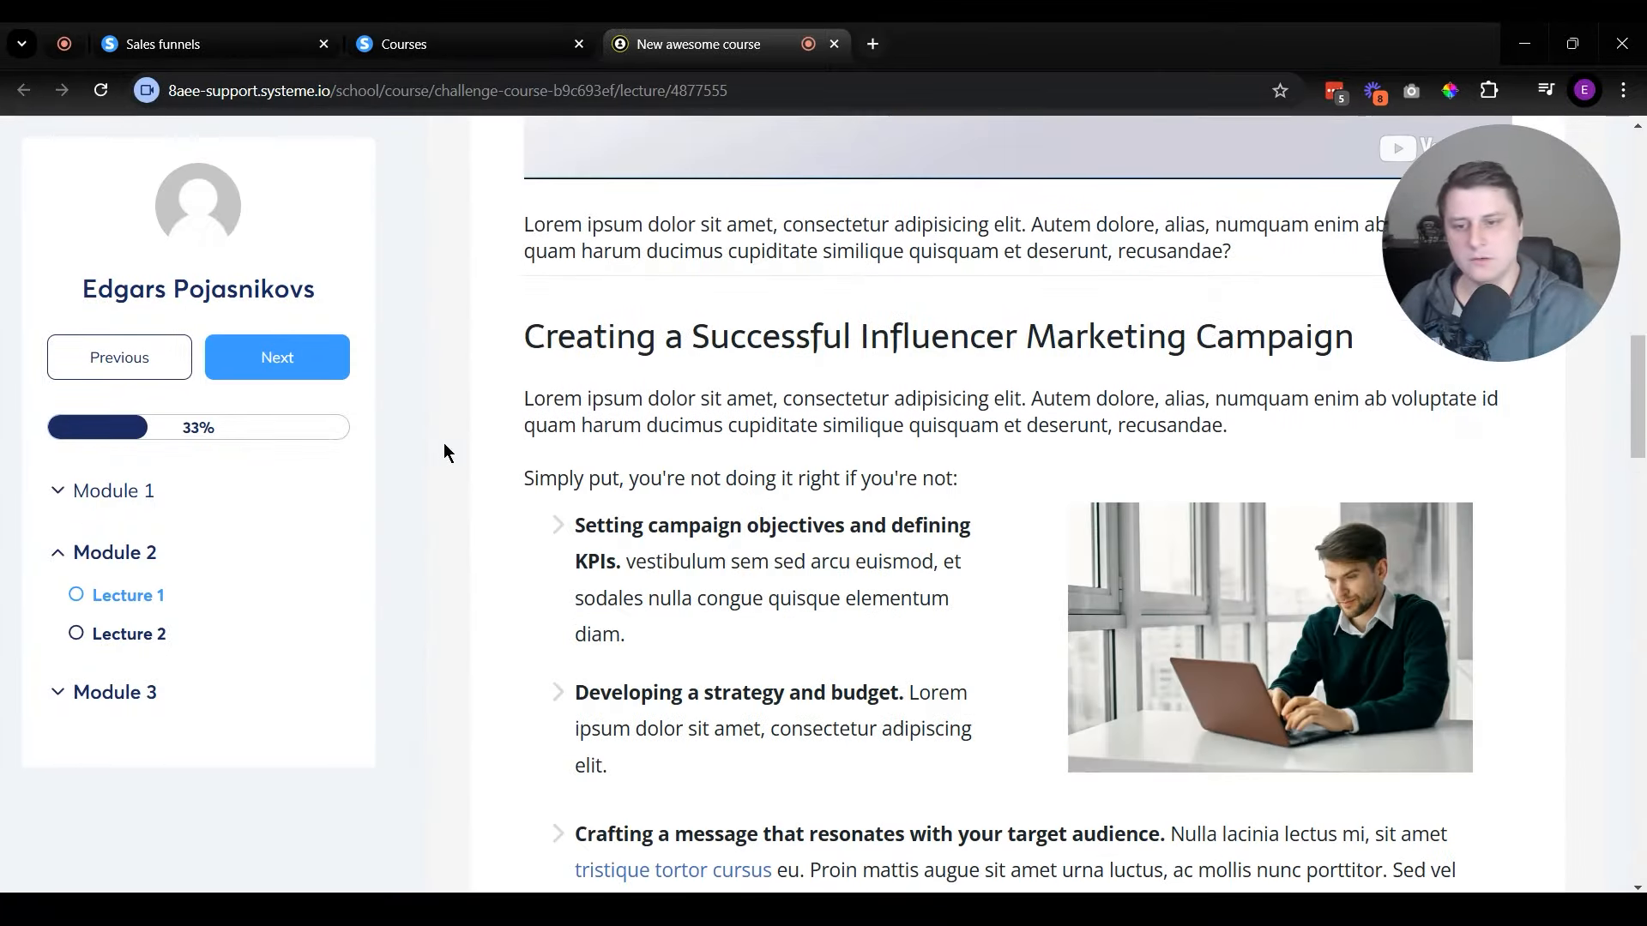
pyautogui.scroll(-15, 993, 681)
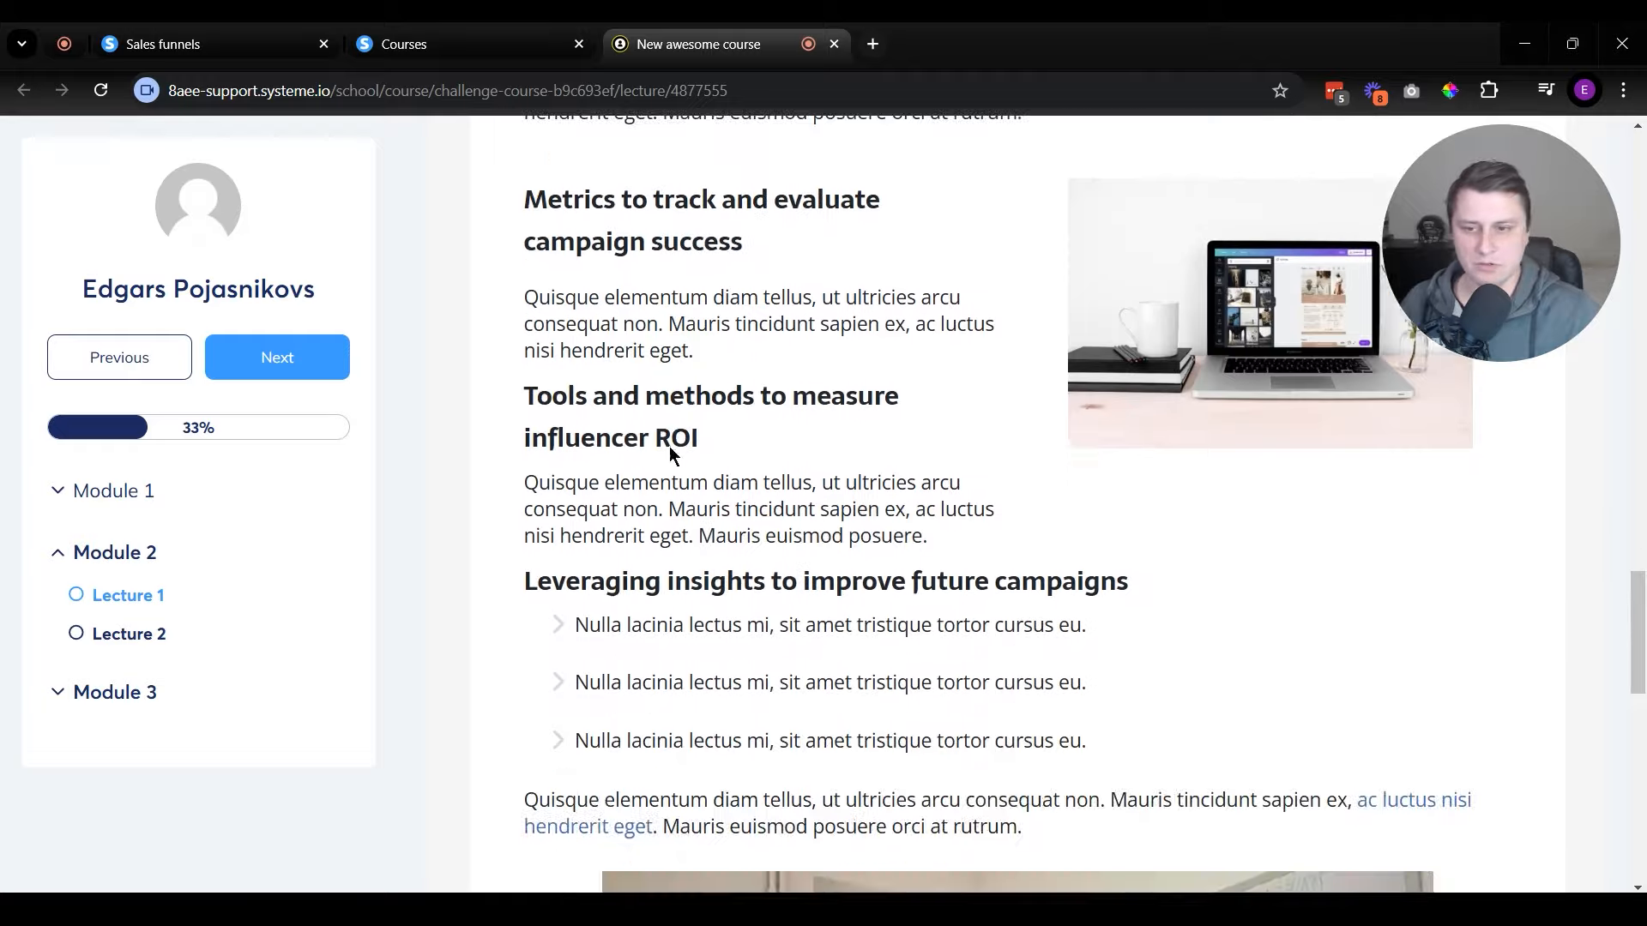
pyautogui.click(156, 635)
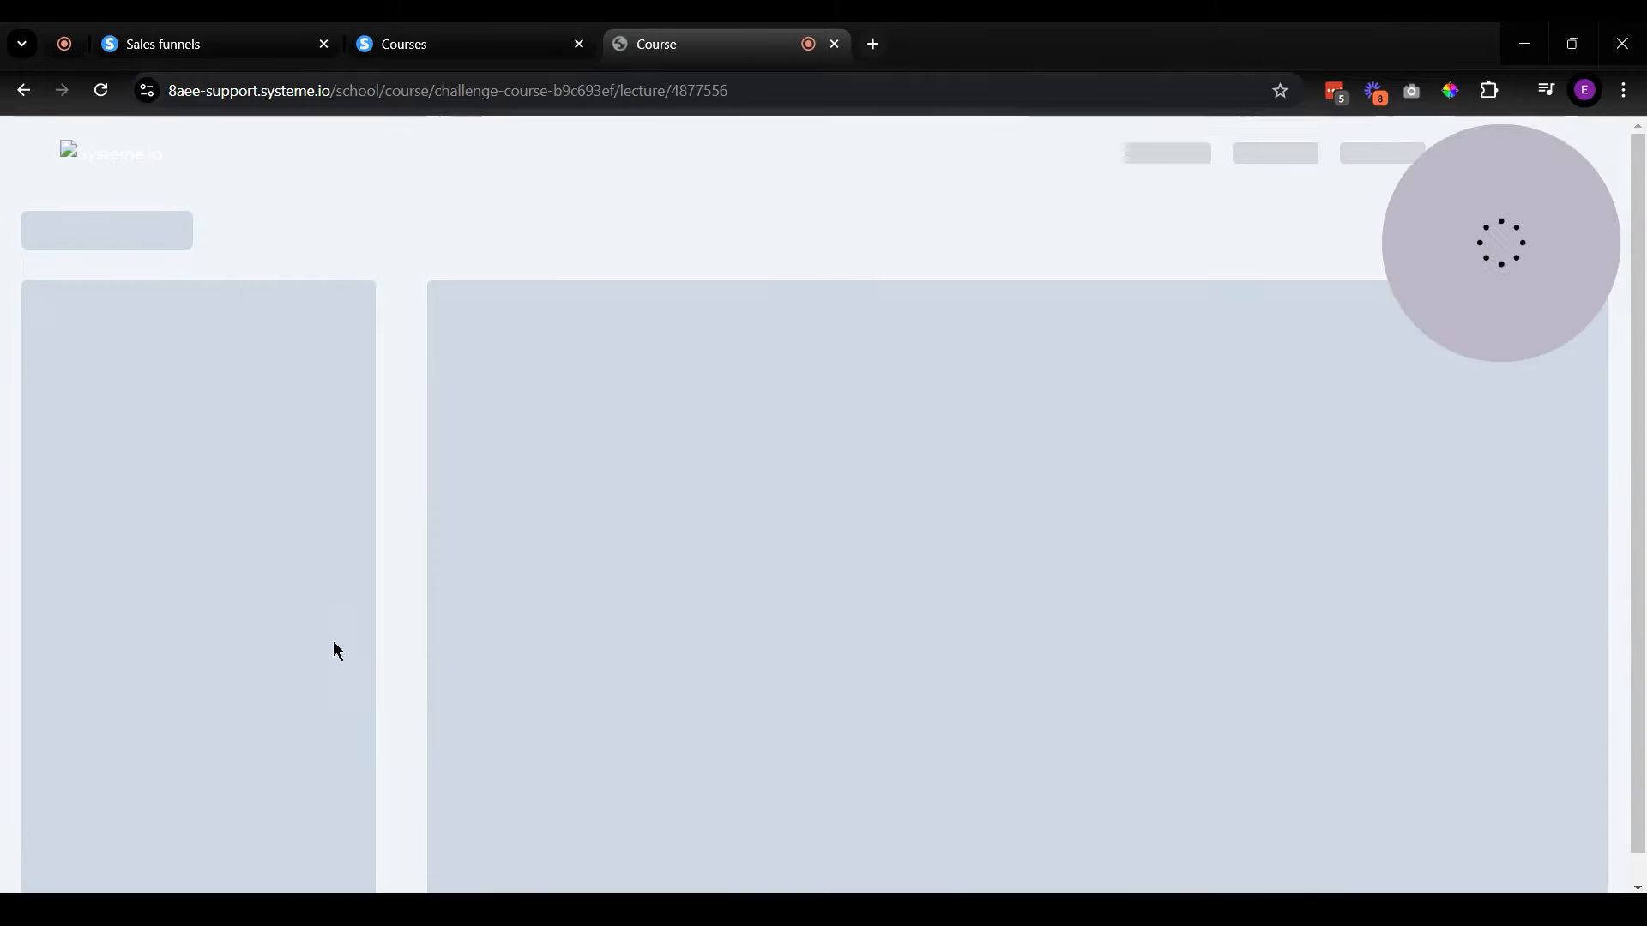
pyautogui.scroll(-20, 1202, 611)
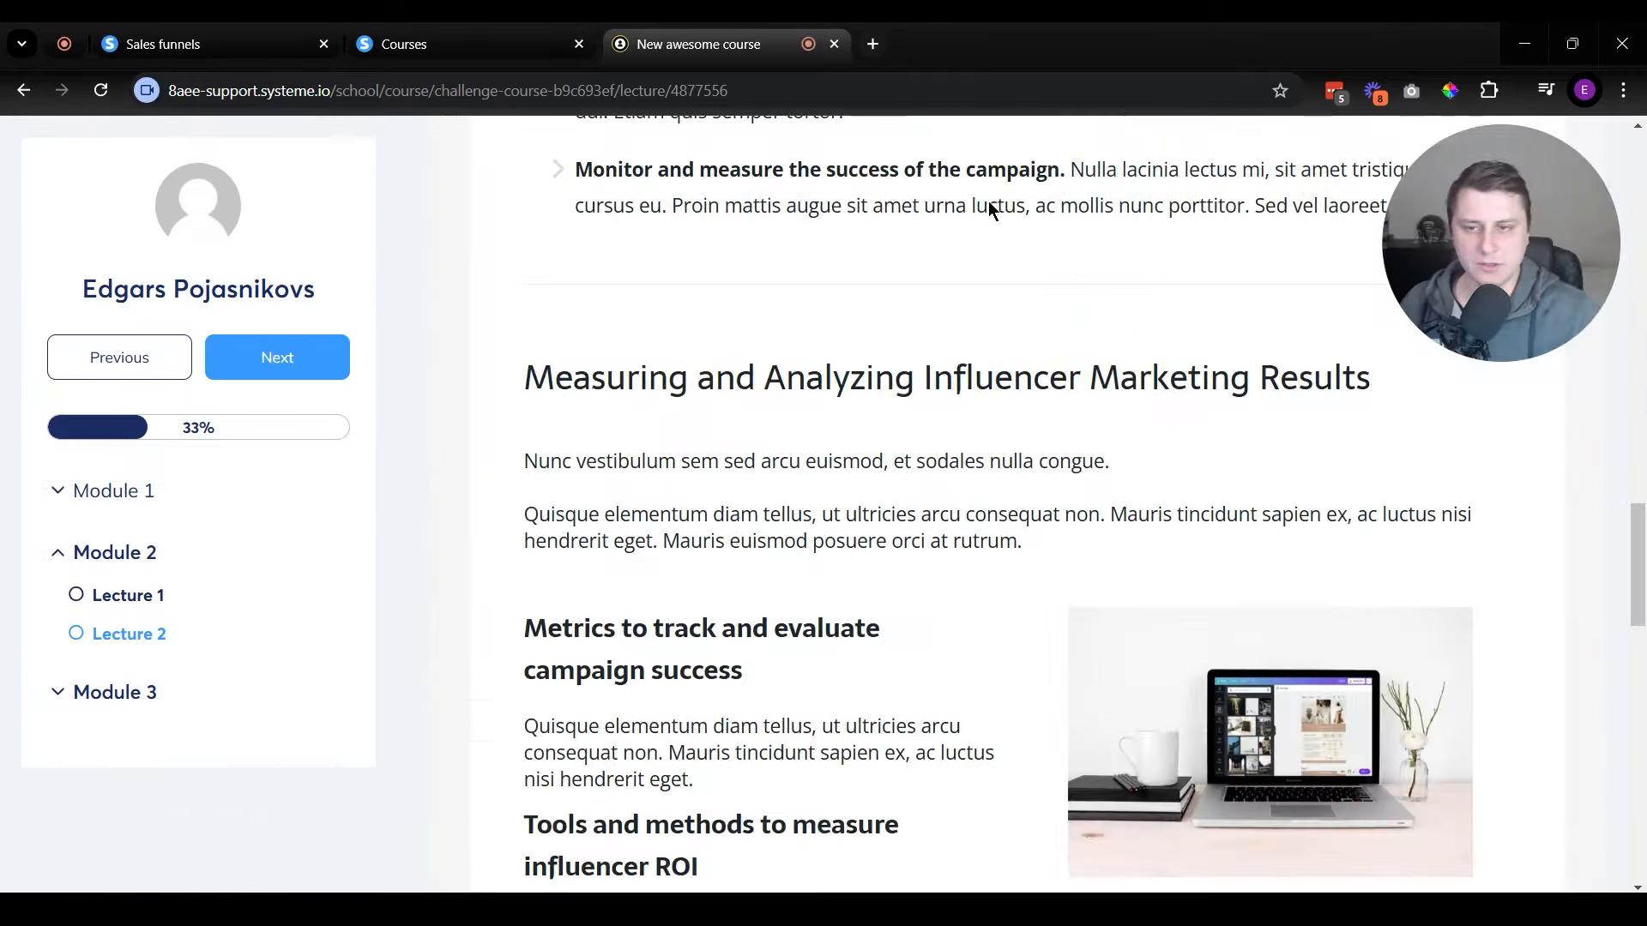
pyautogui.middleClick(784, 38)
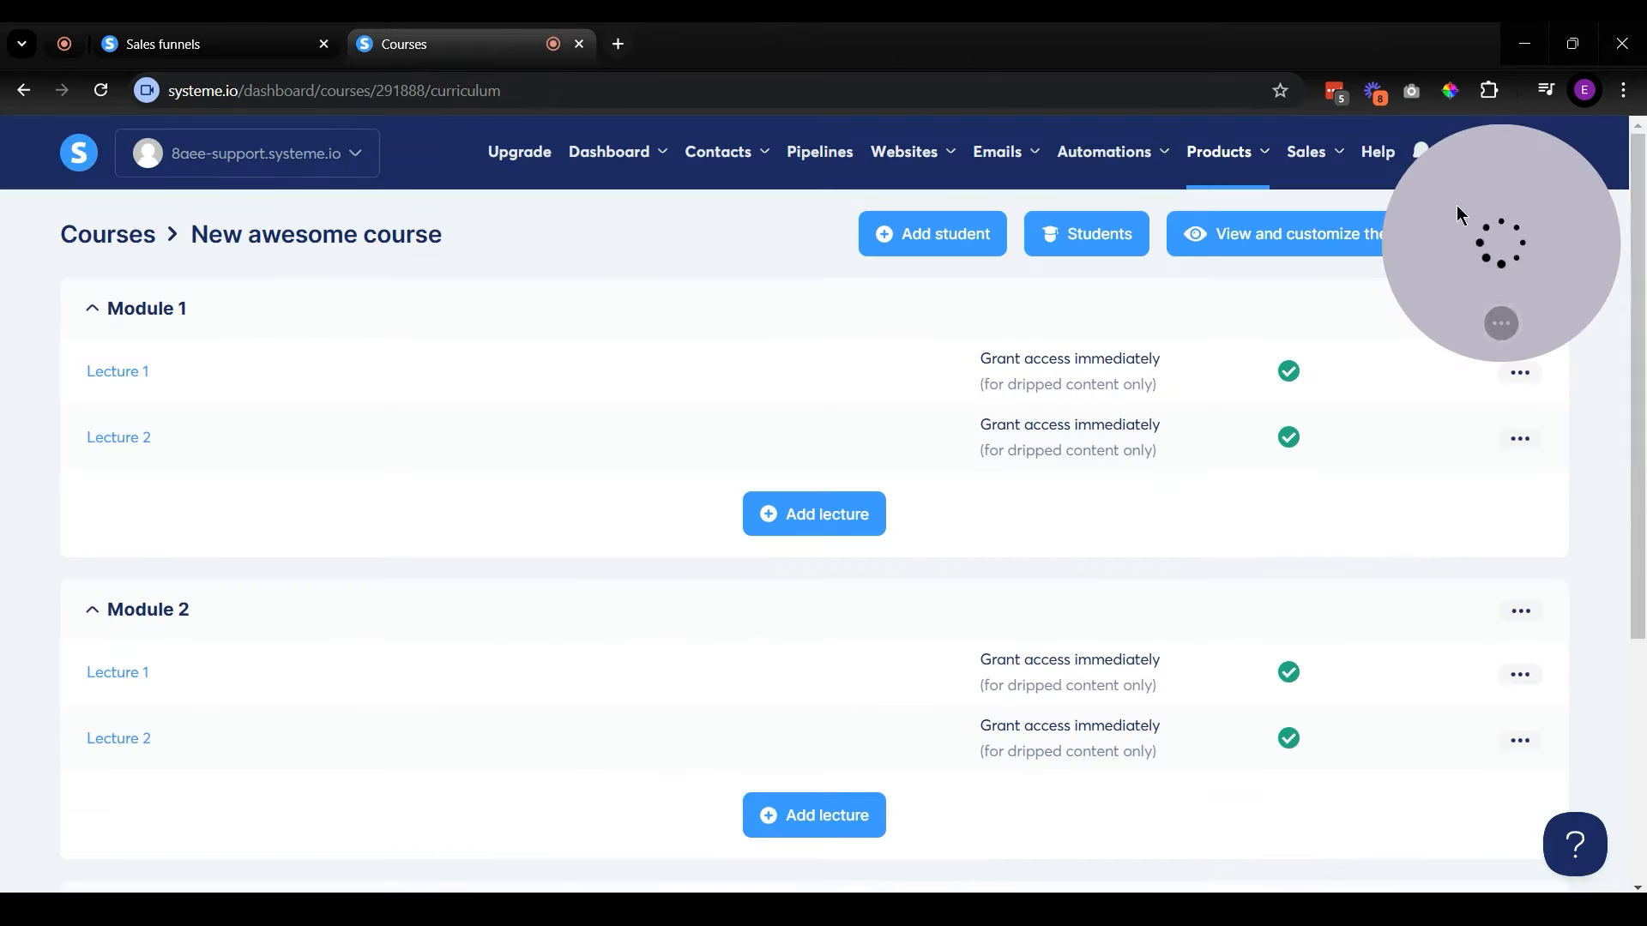
pyautogui.middleClick(463, 39)
pyautogui.moveTo(1402, 233); pyautogui.dragTo(2, 892)
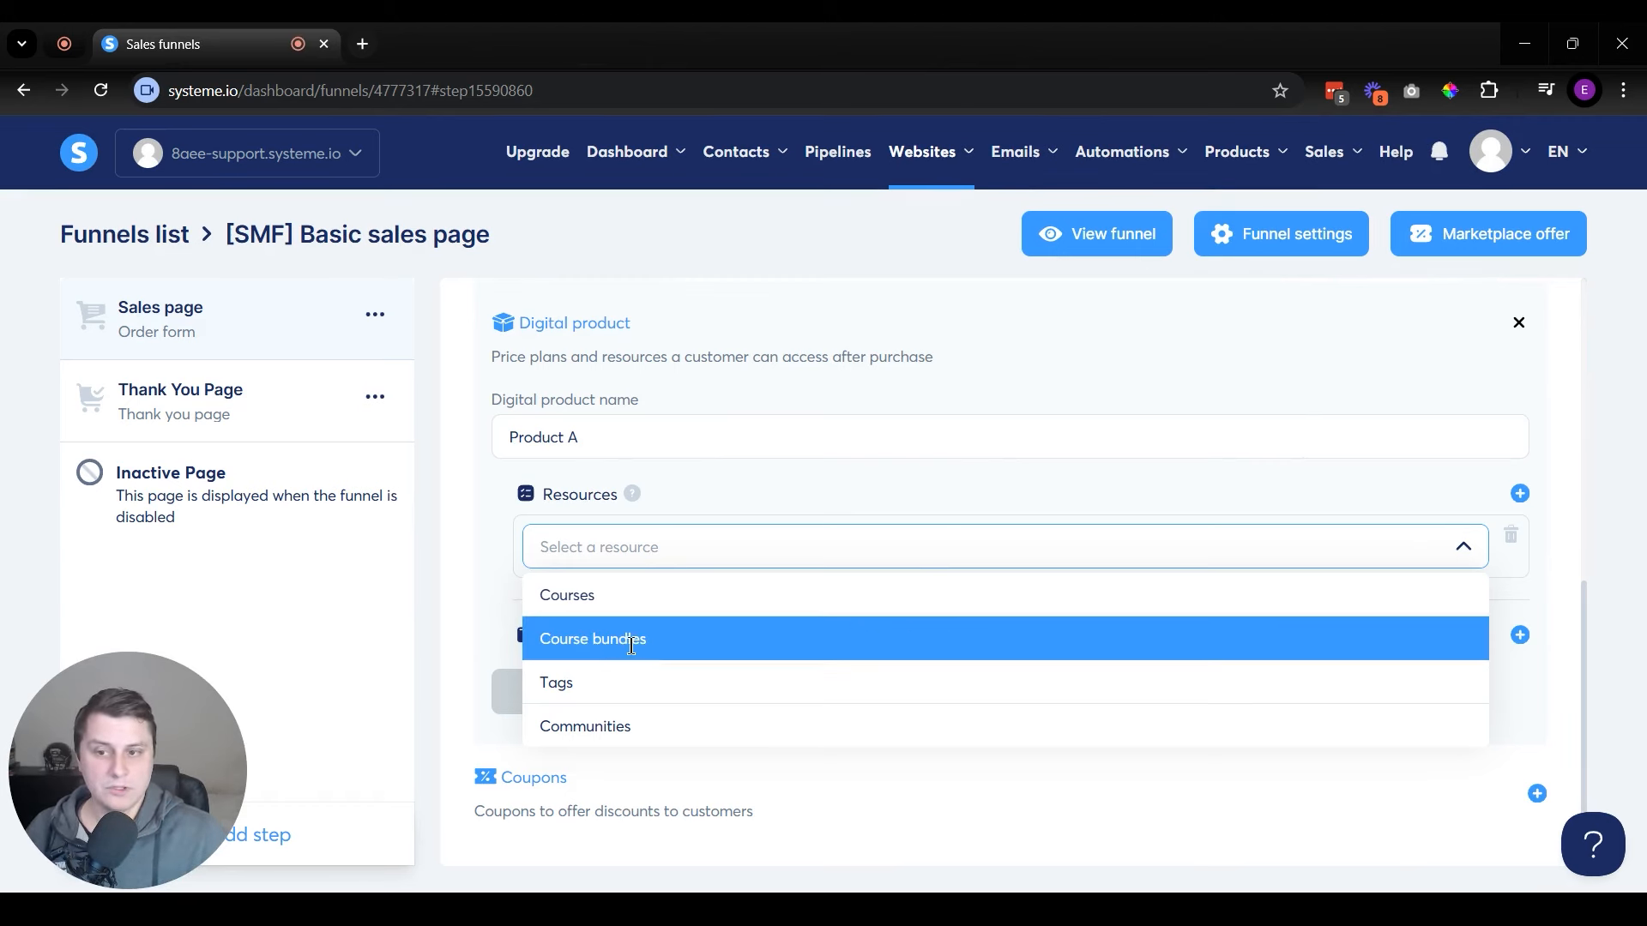
# - Open the student dashboard in a new tab and look through the enrolled courses and the course bundle
pyautogui.moveTo(618, 187)
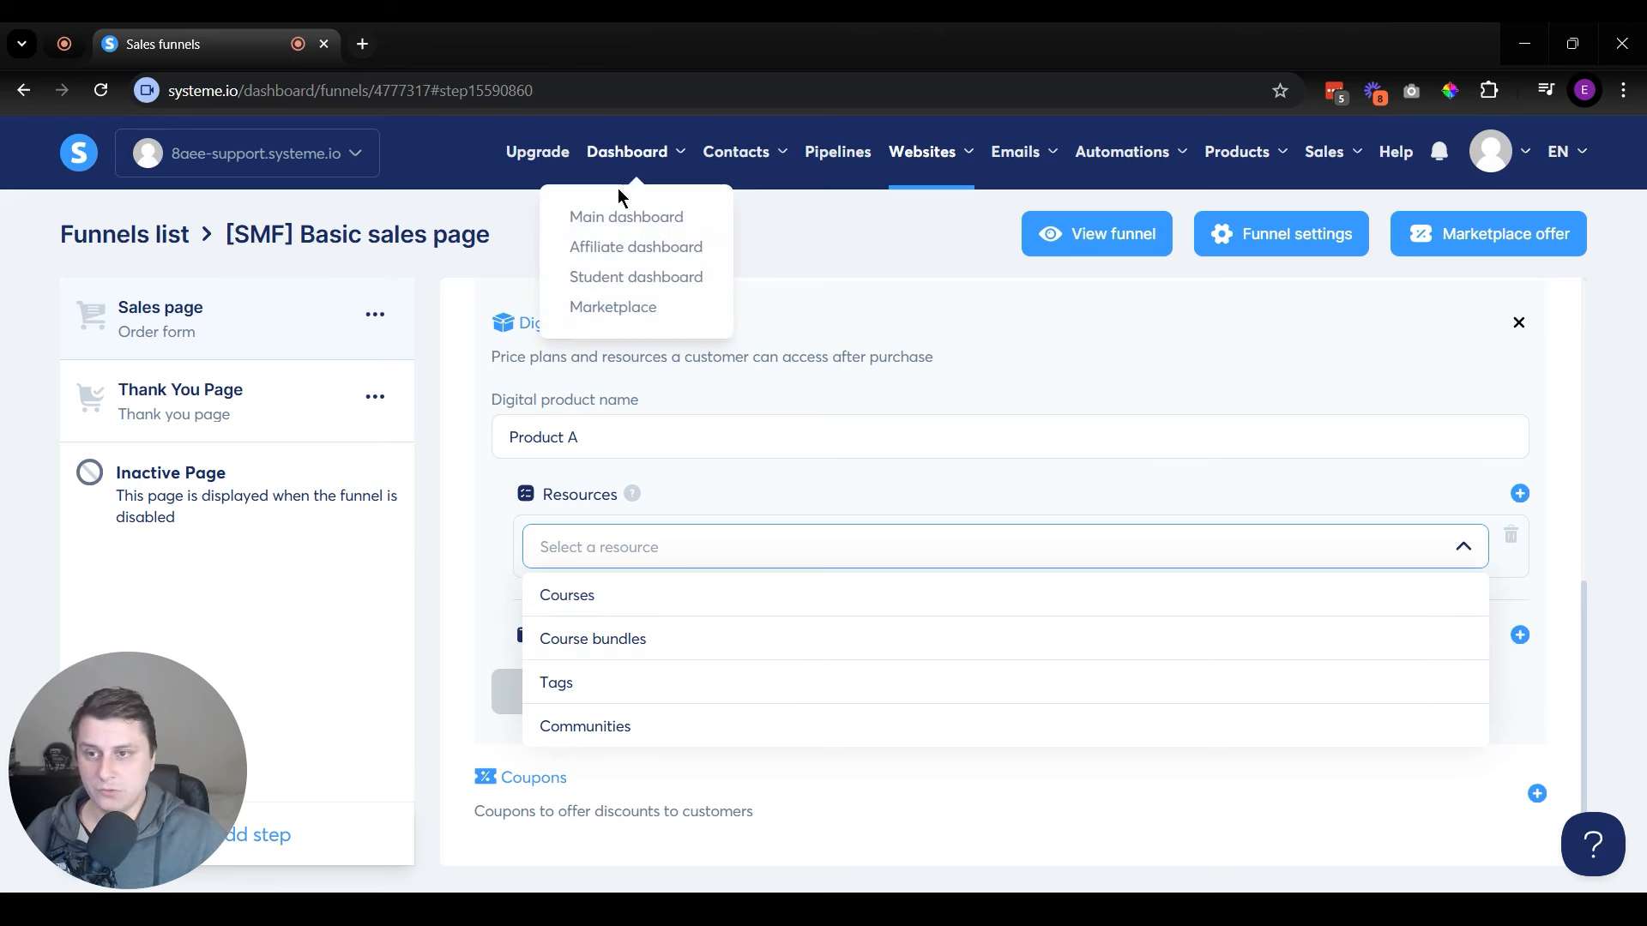
pyautogui.middleClick(610, 278)
pyautogui.click(422, 26)
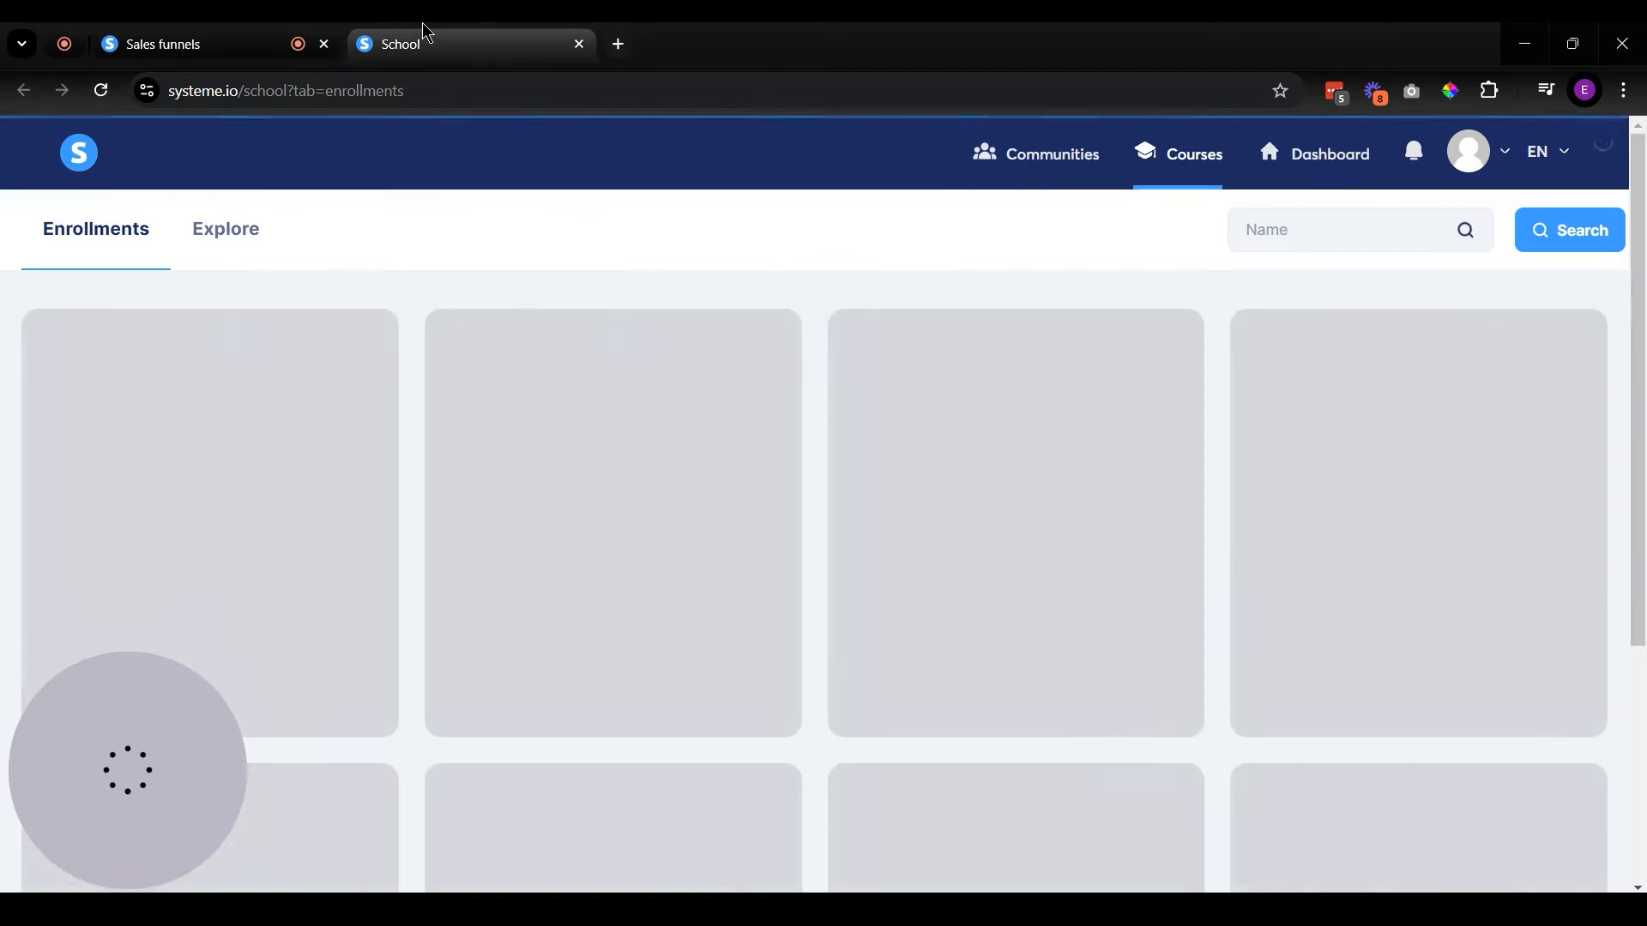
pyautogui.scroll(-8, 1322, 546)
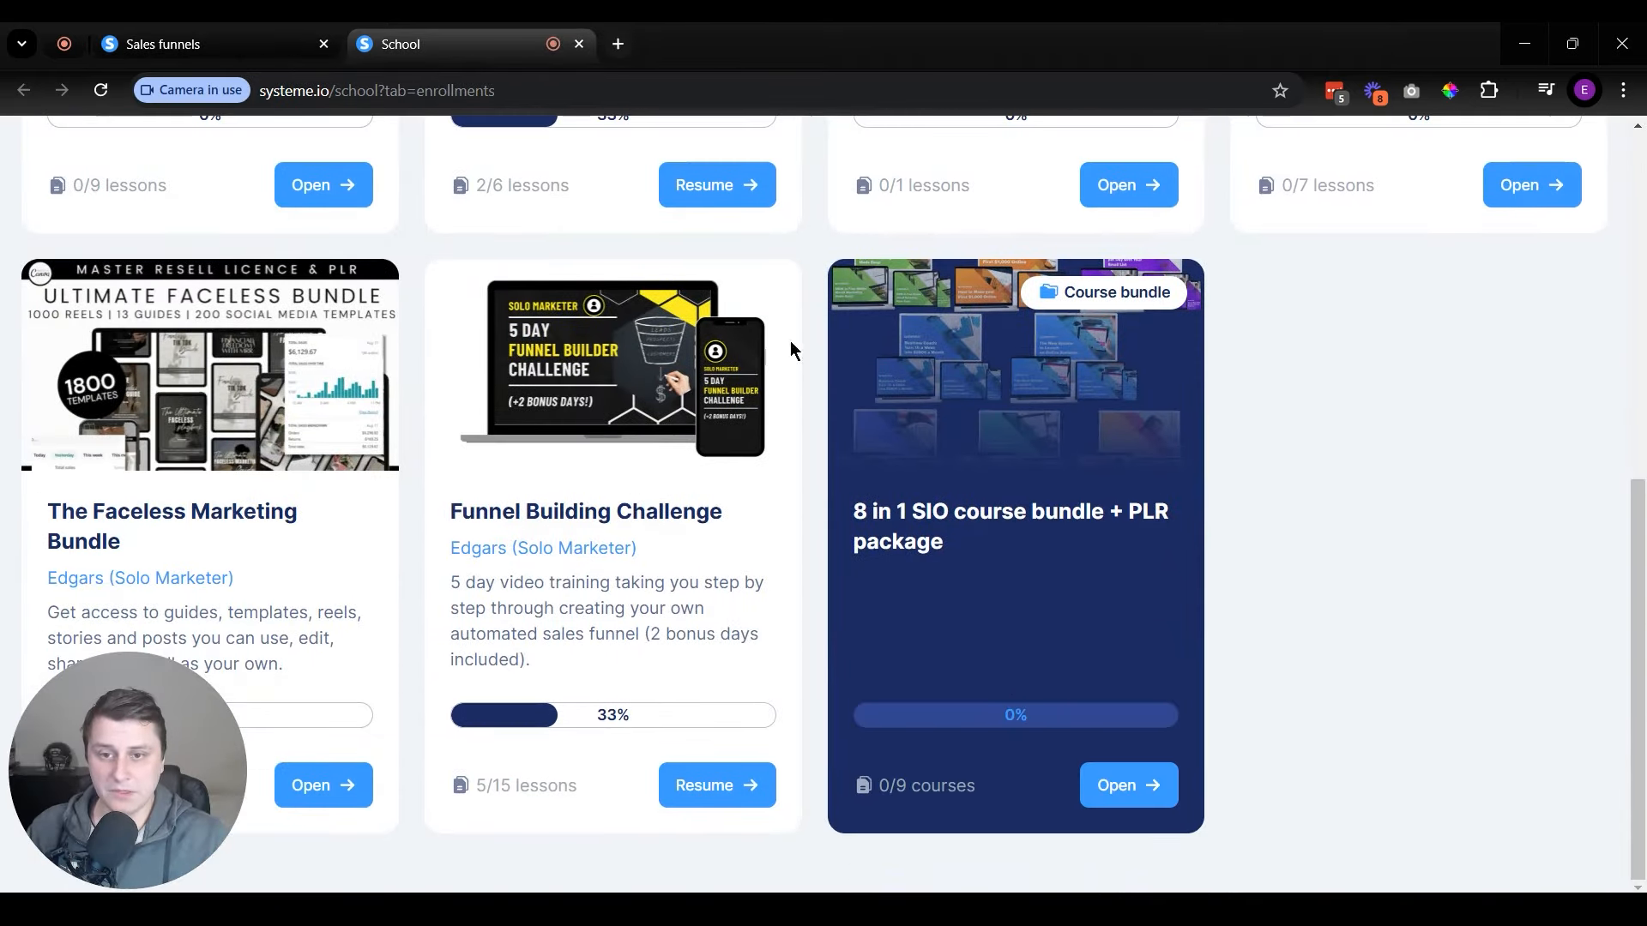
pyautogui.scroll(5, 372, 372)
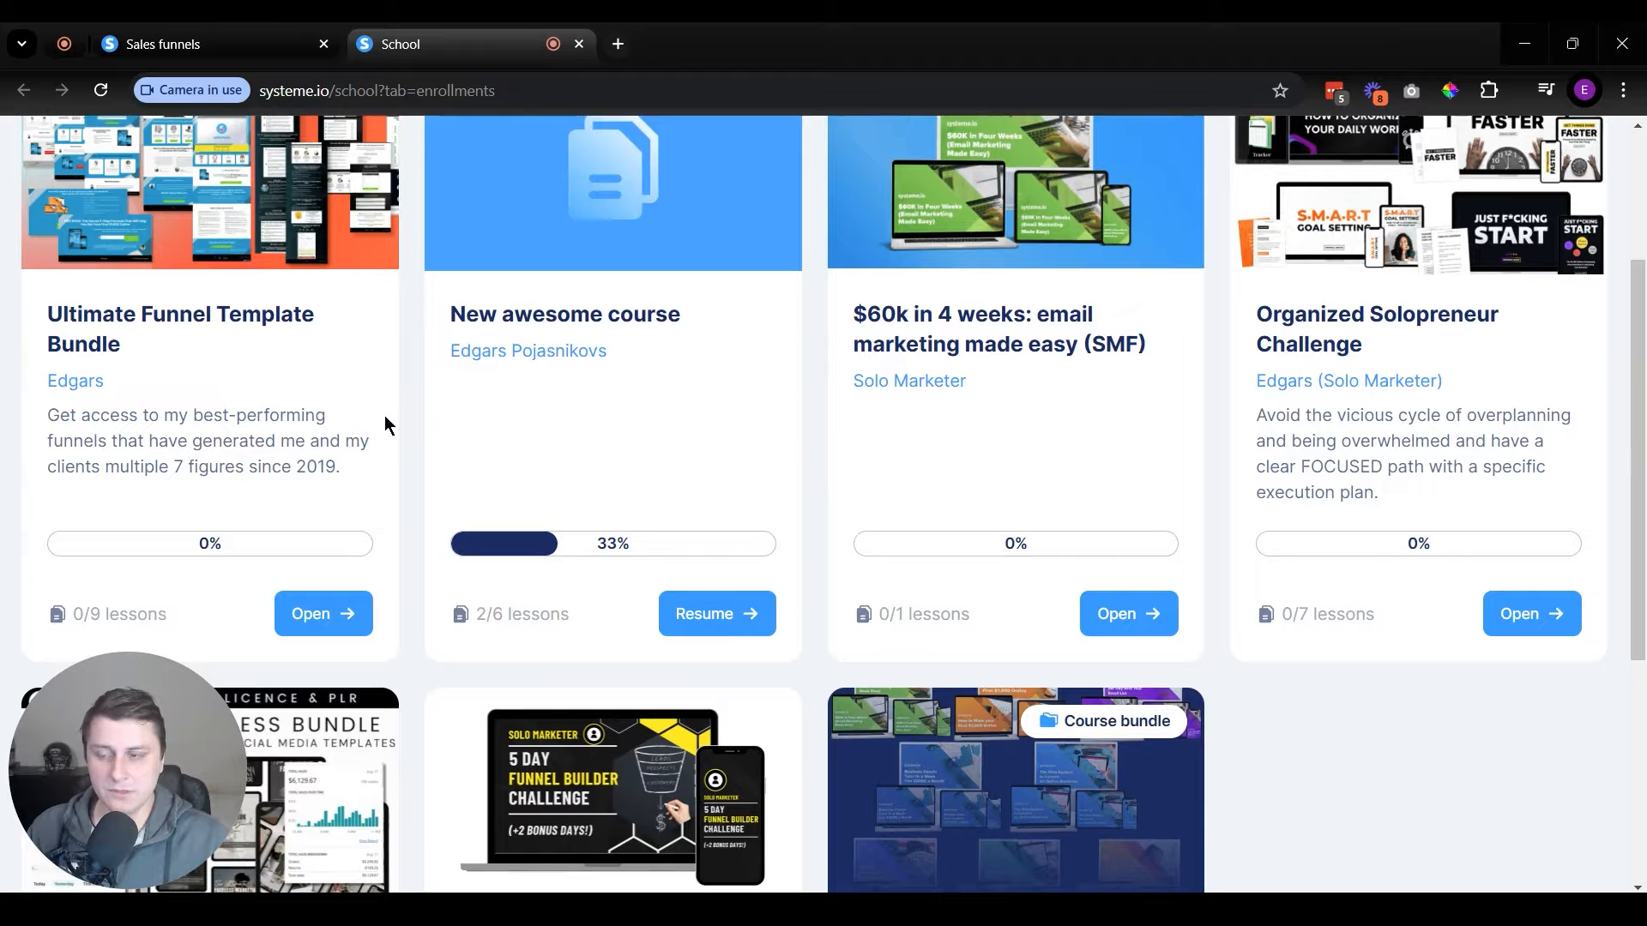
pyautogui.scroll(1, 385, 416)
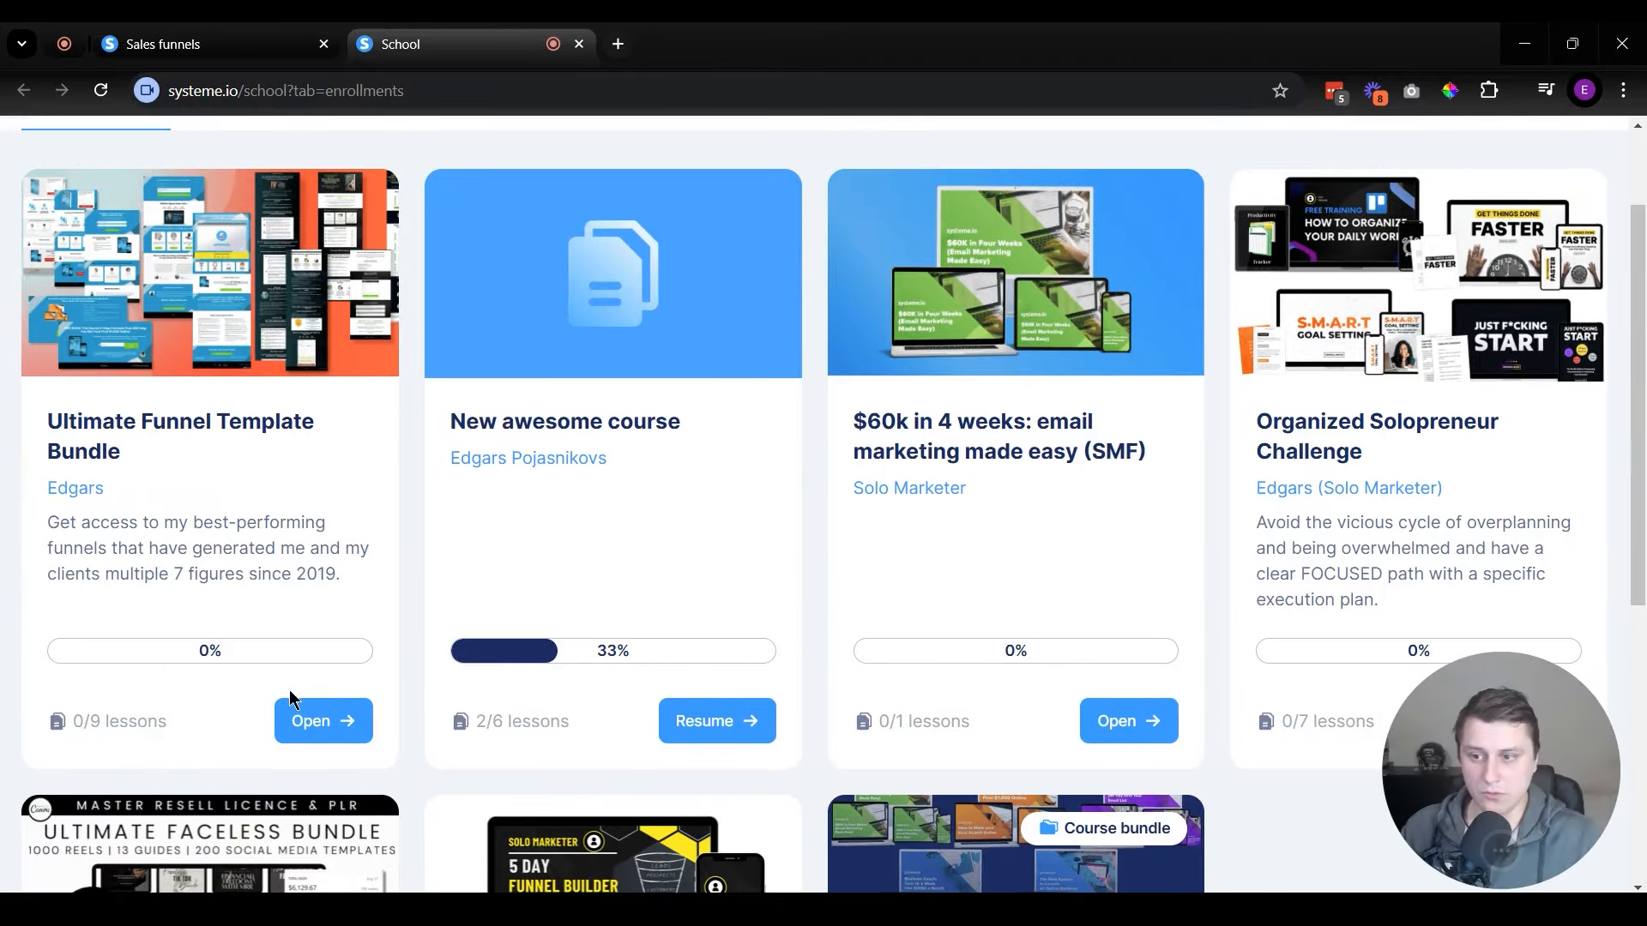
# - Open the Ultimate Funnel Template Bundle course to look over its content, and return to the enrolled courses
pyautogui.click(341, 722)
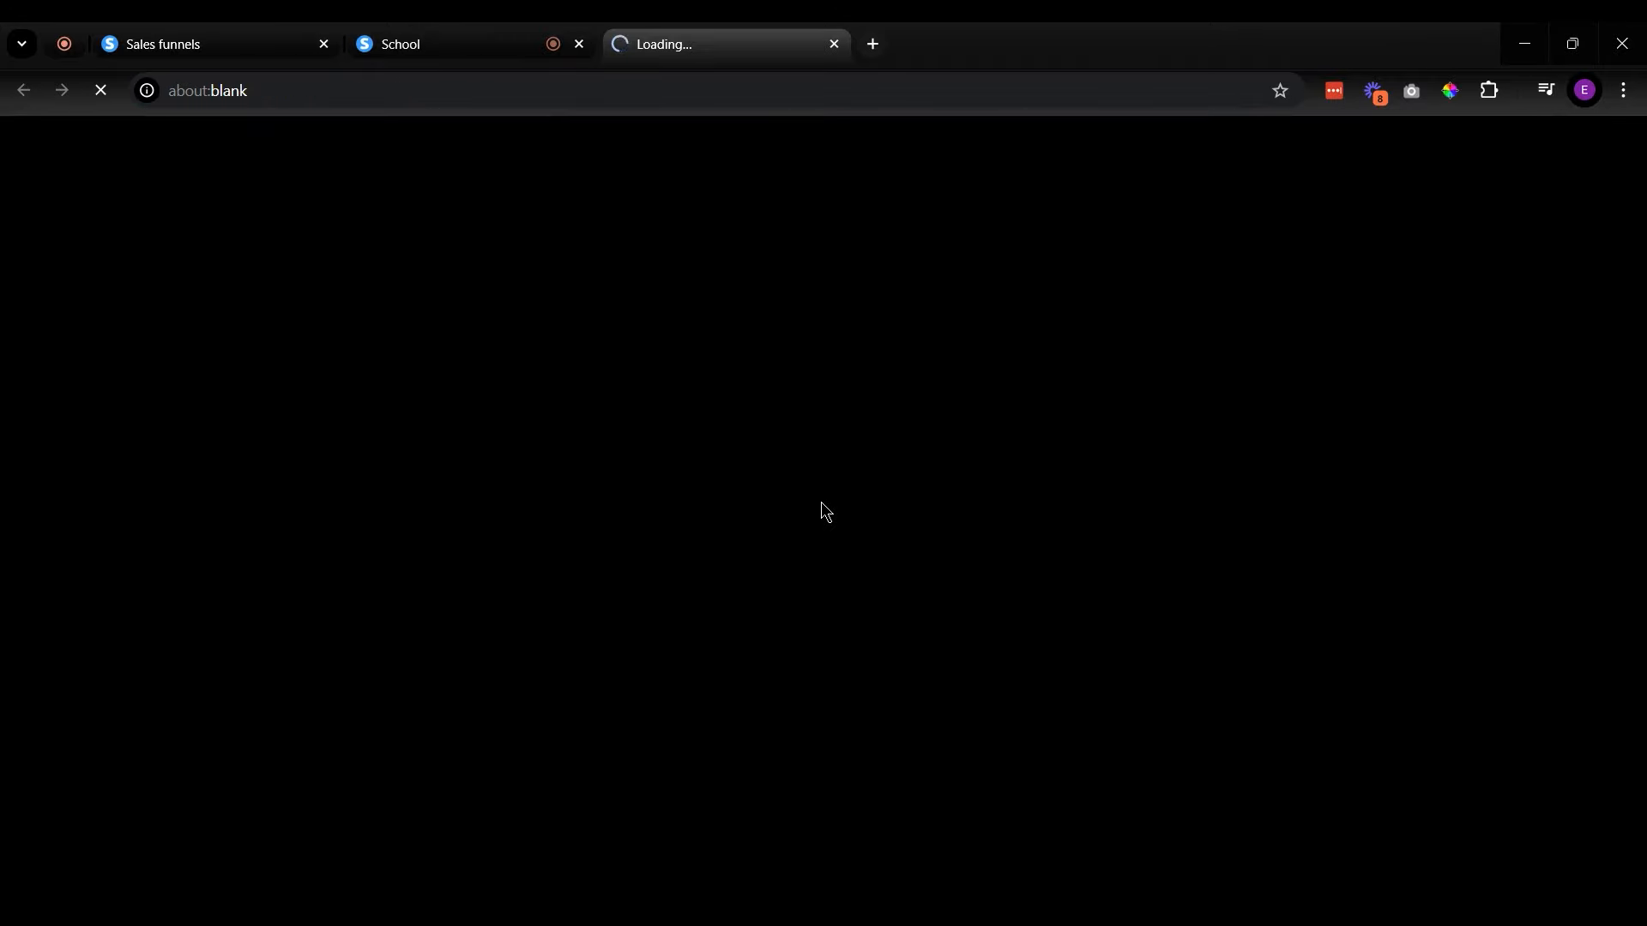
pyautogui.scroll(-4, 907, 625)
pyautogui.scroll(-5, 603, 315)
pyautogui.hotkey('ctrl', 'w')
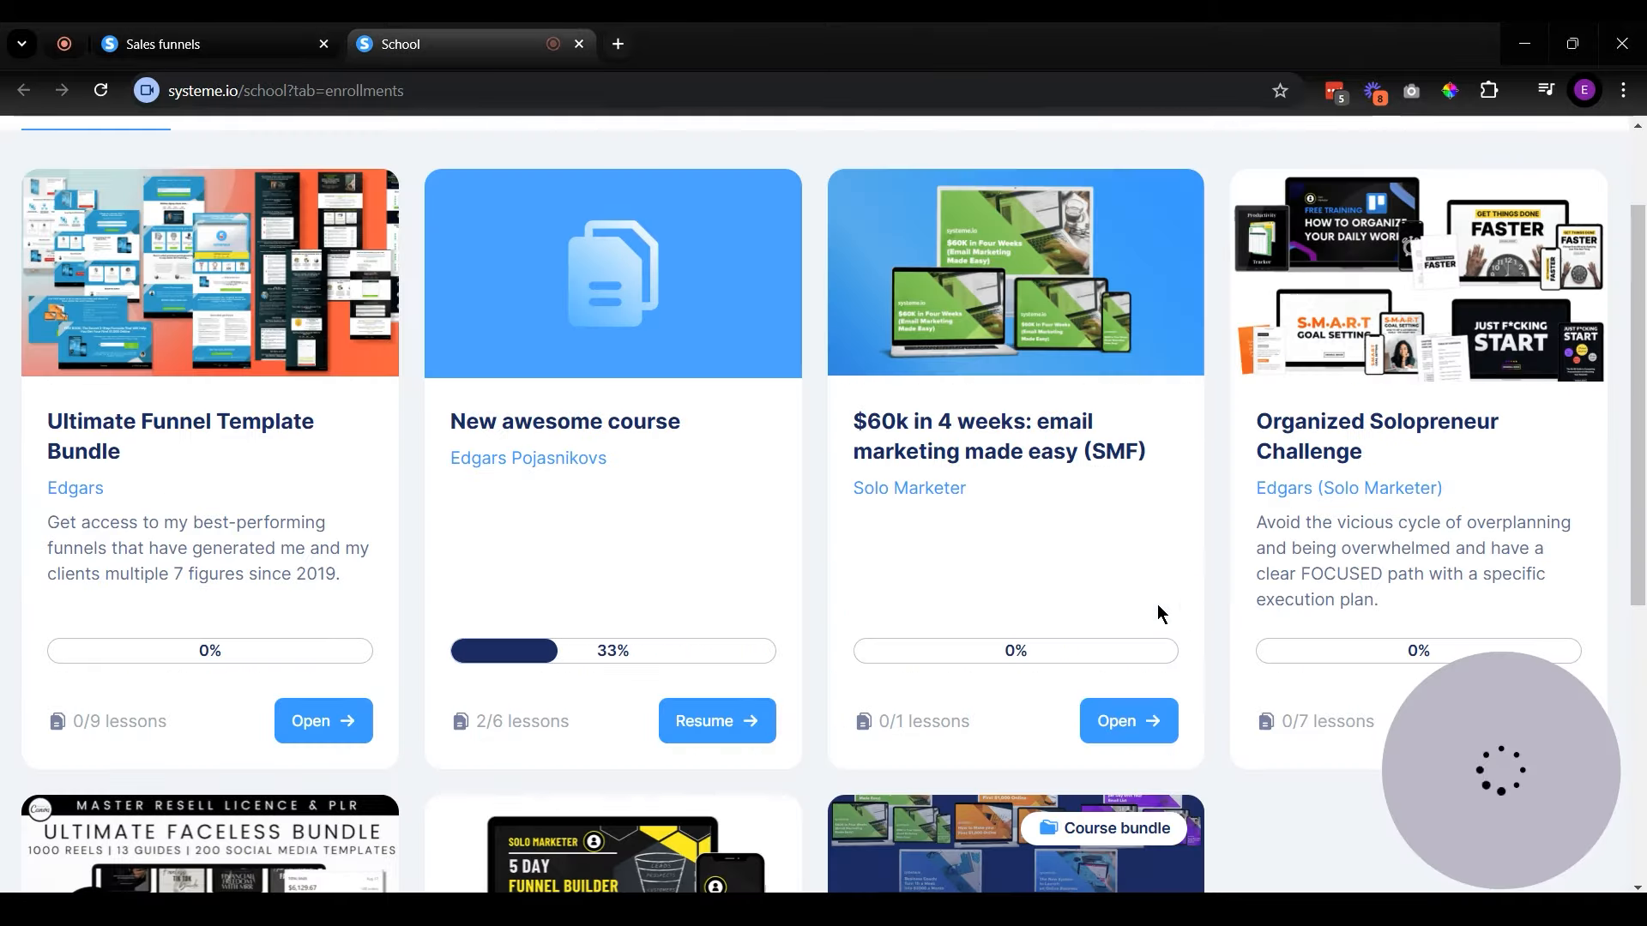
# - Open the 8 in 1 SIO course bundle + PLR package and look through the courses it contains
pyautogui.scroll(-7, 1150, 602)
pyautogui.click(1120, 796)
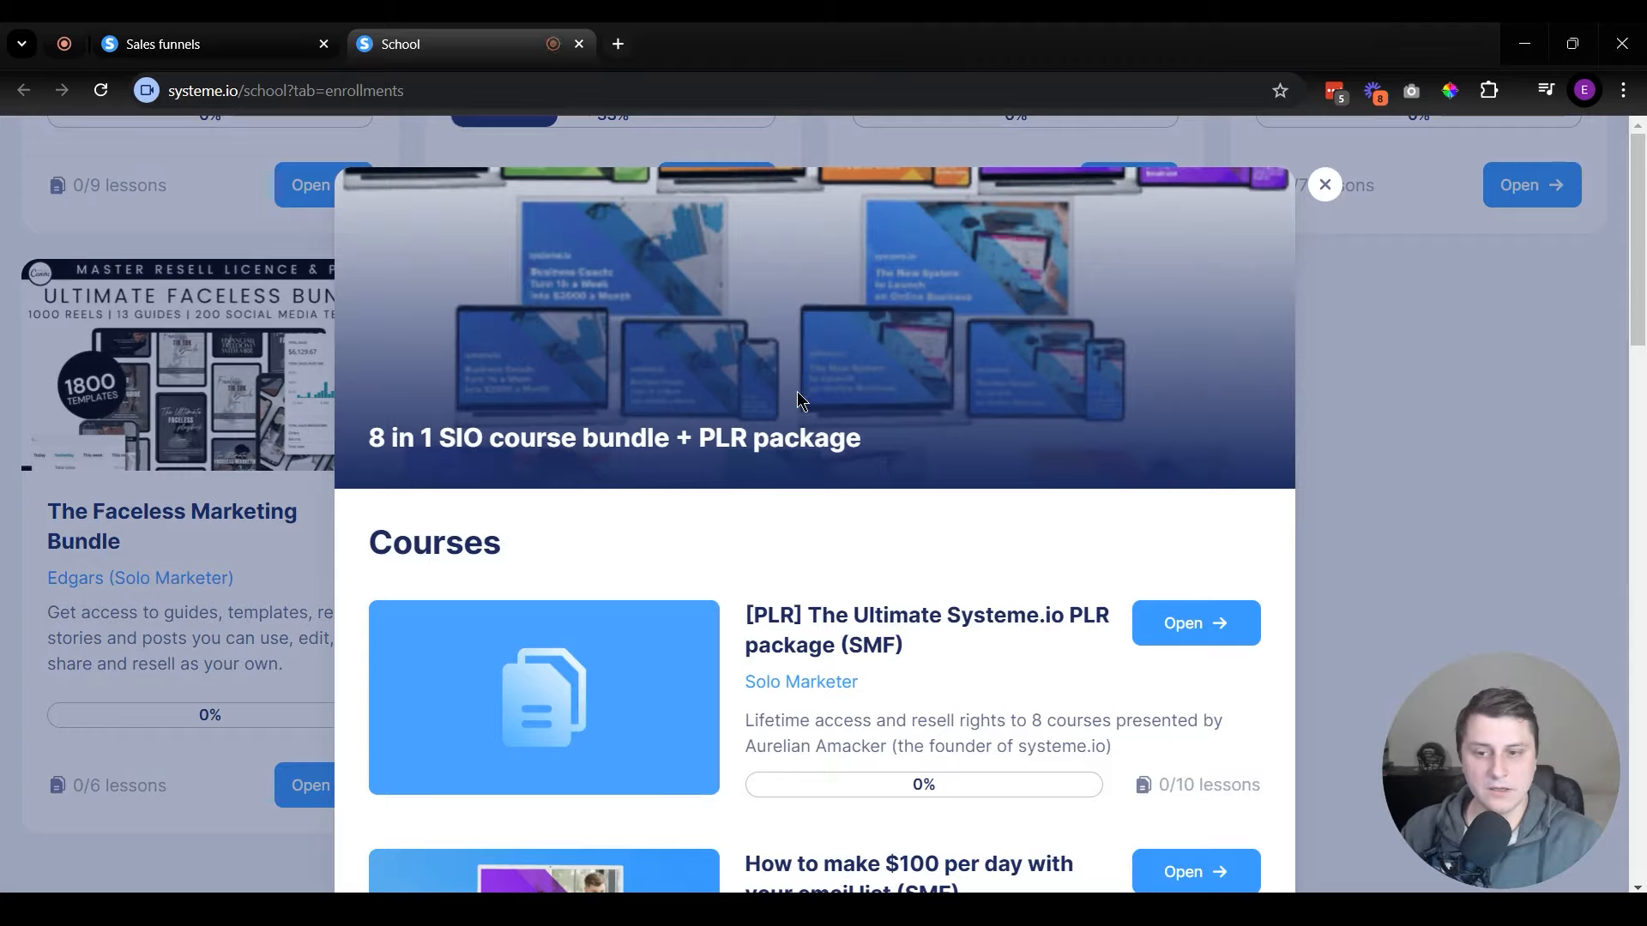
pyautogui.scroll(-3, 841, 369)
pyautogui.scroll(-15, 892, 337)
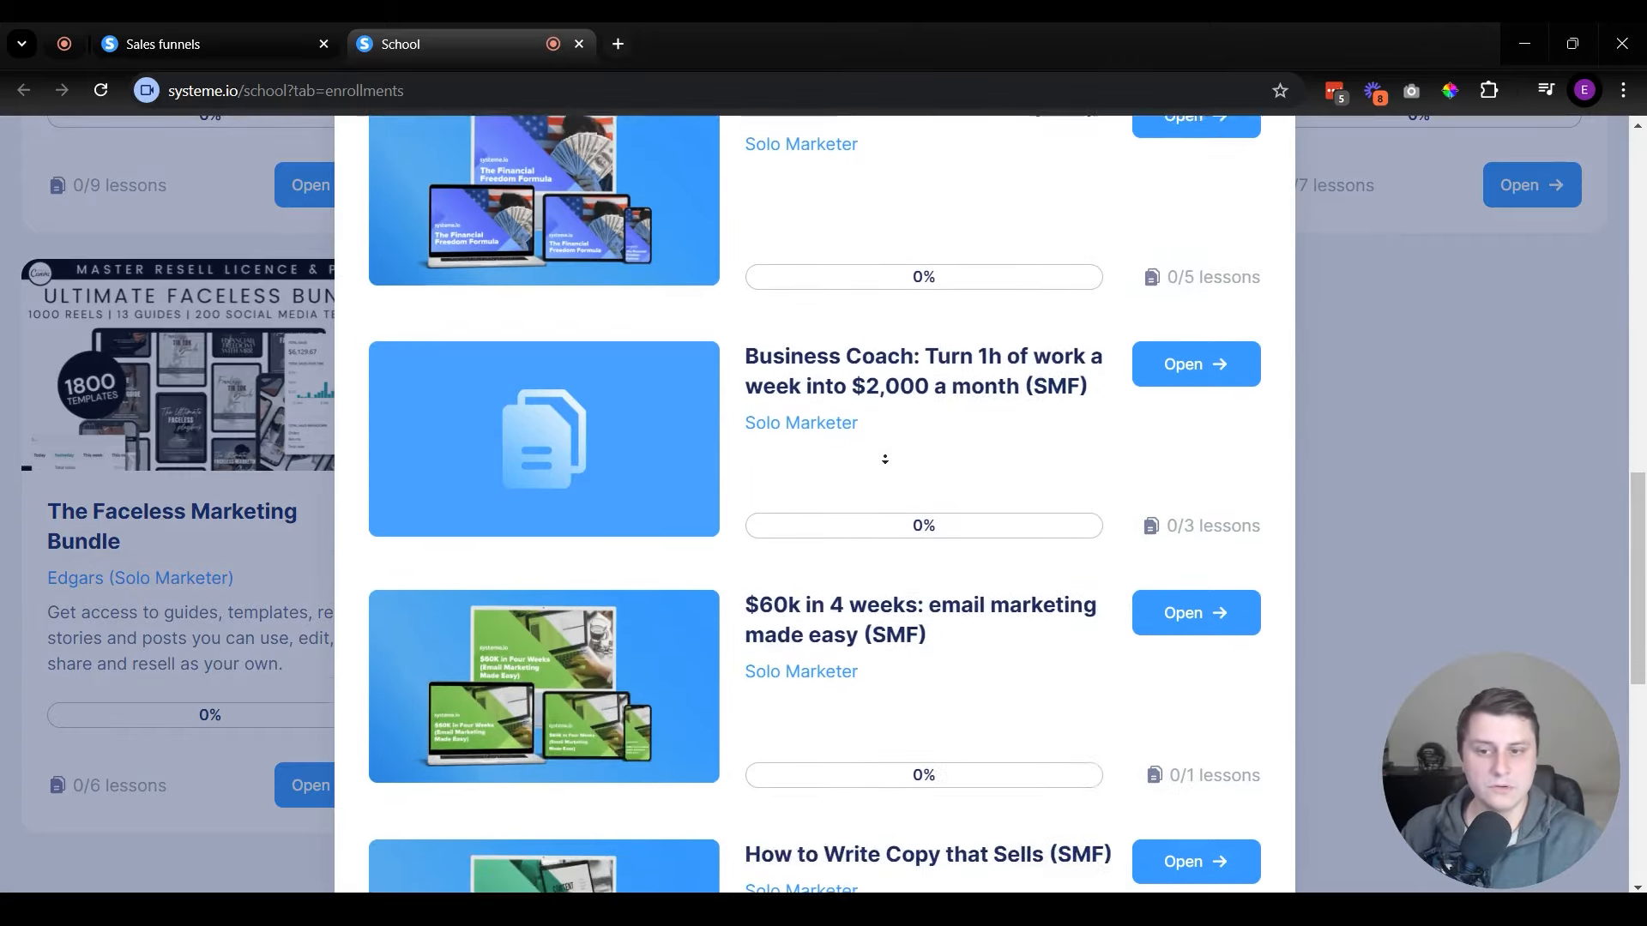
pyautogui.scroll(-4, 885, 461)
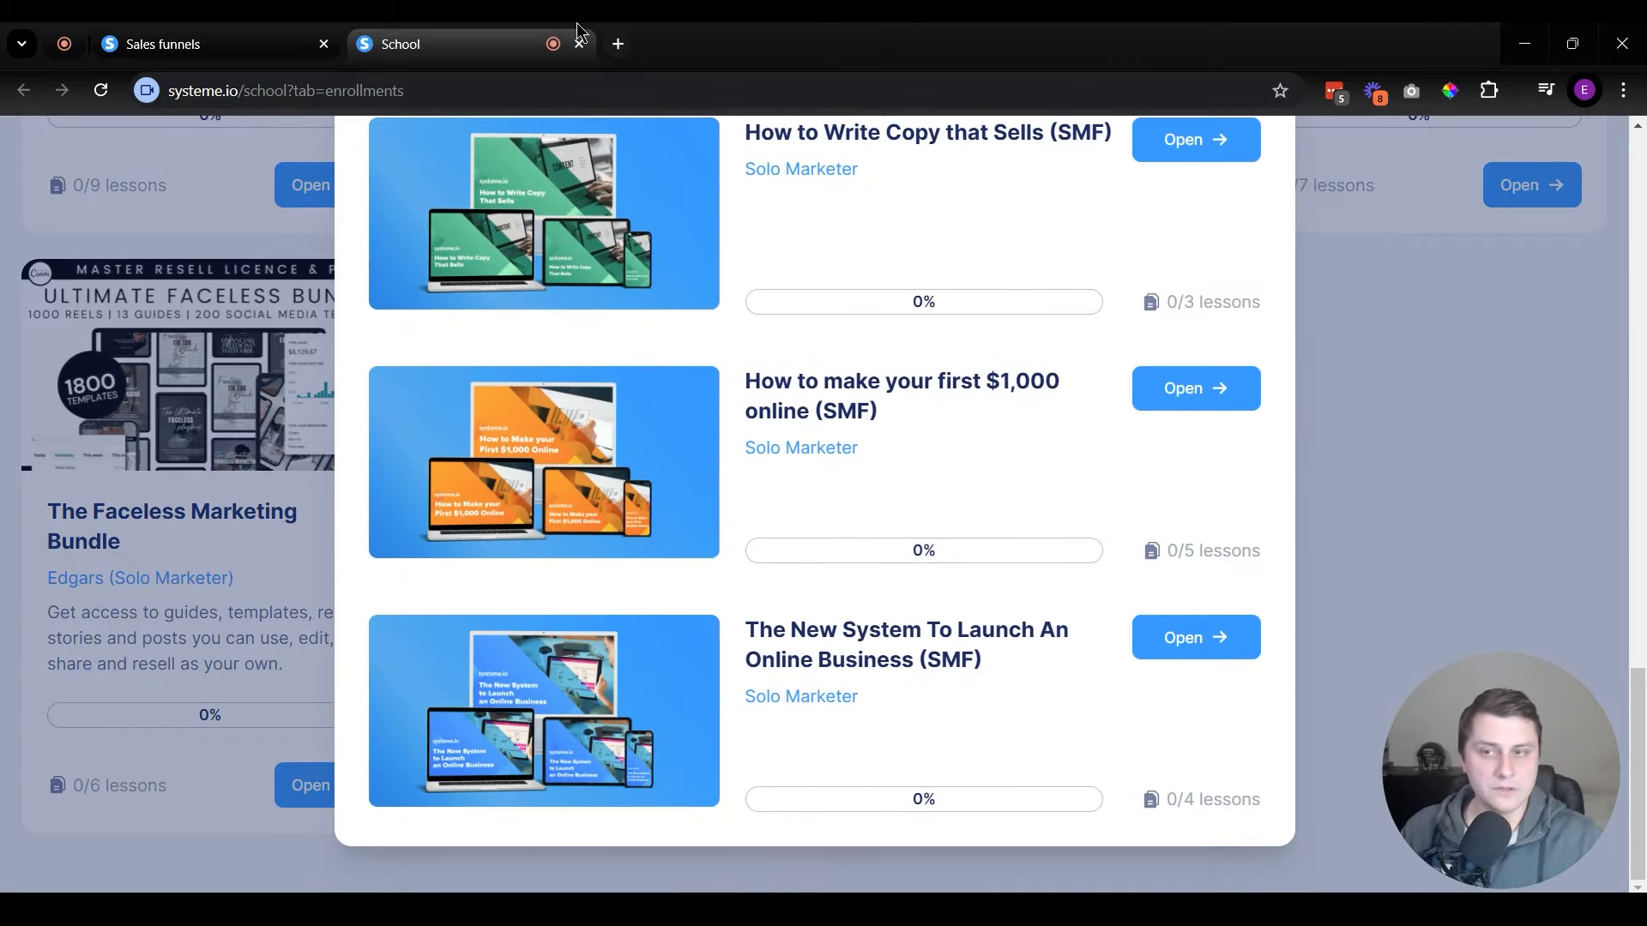
# - Return to the sales funnel and set the resource type of Product A to Tags
pyautogui.click(230, 33)
pyautogui.moveTo(1518, 769); pyautogui.dragTo(193, 665)
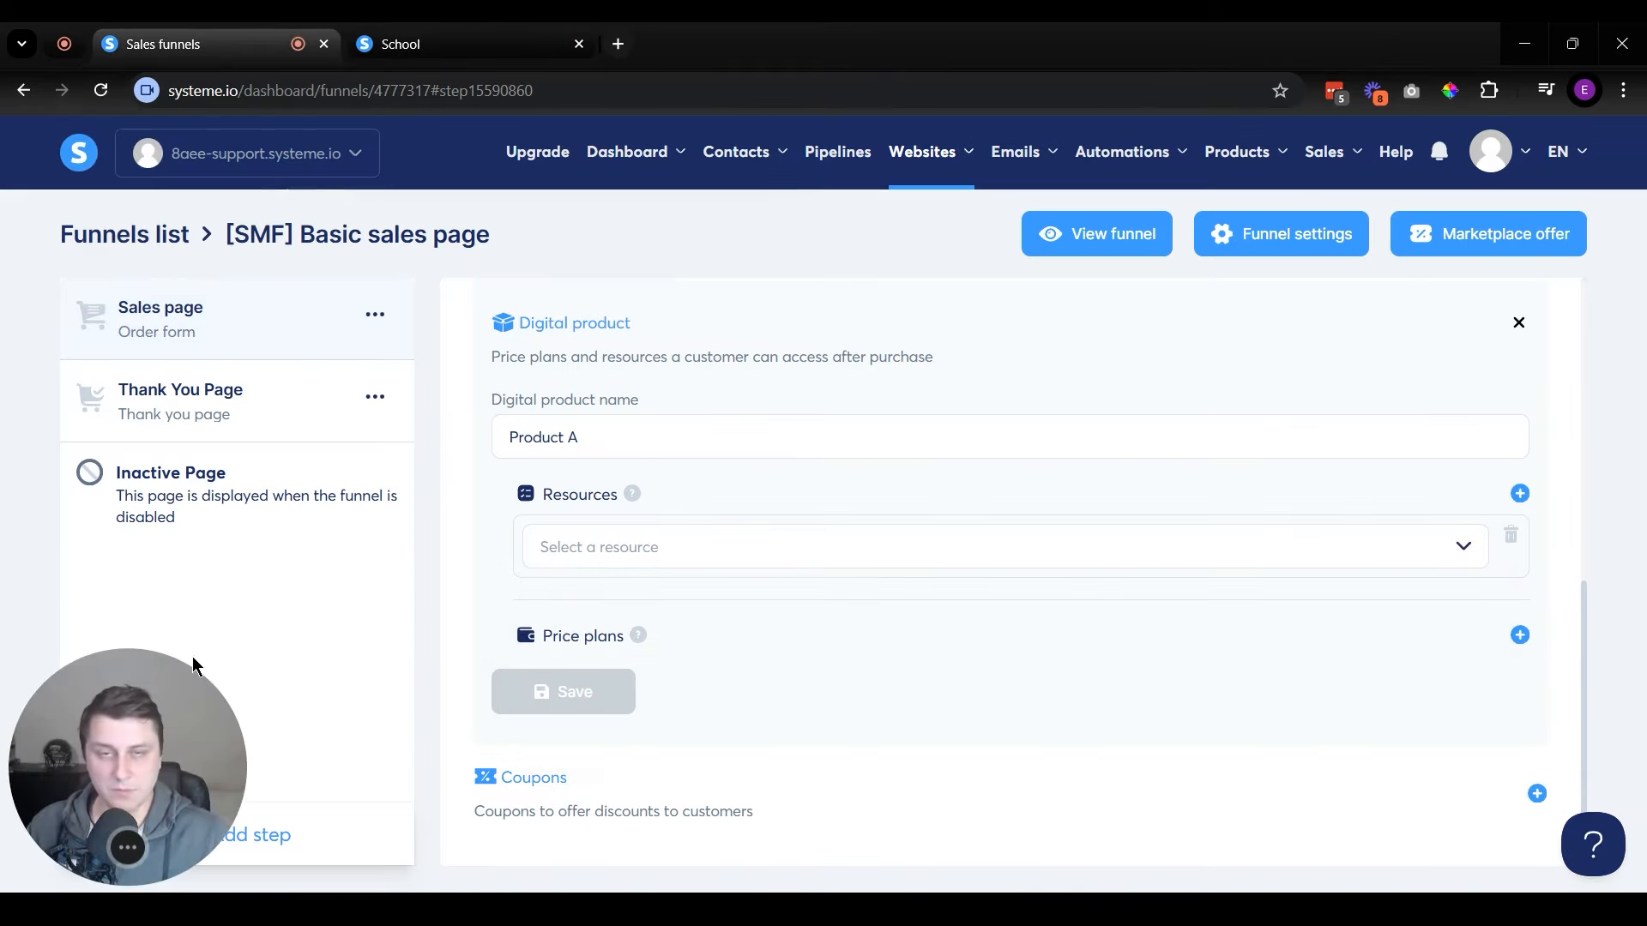
pyautogui.click(633, 541)
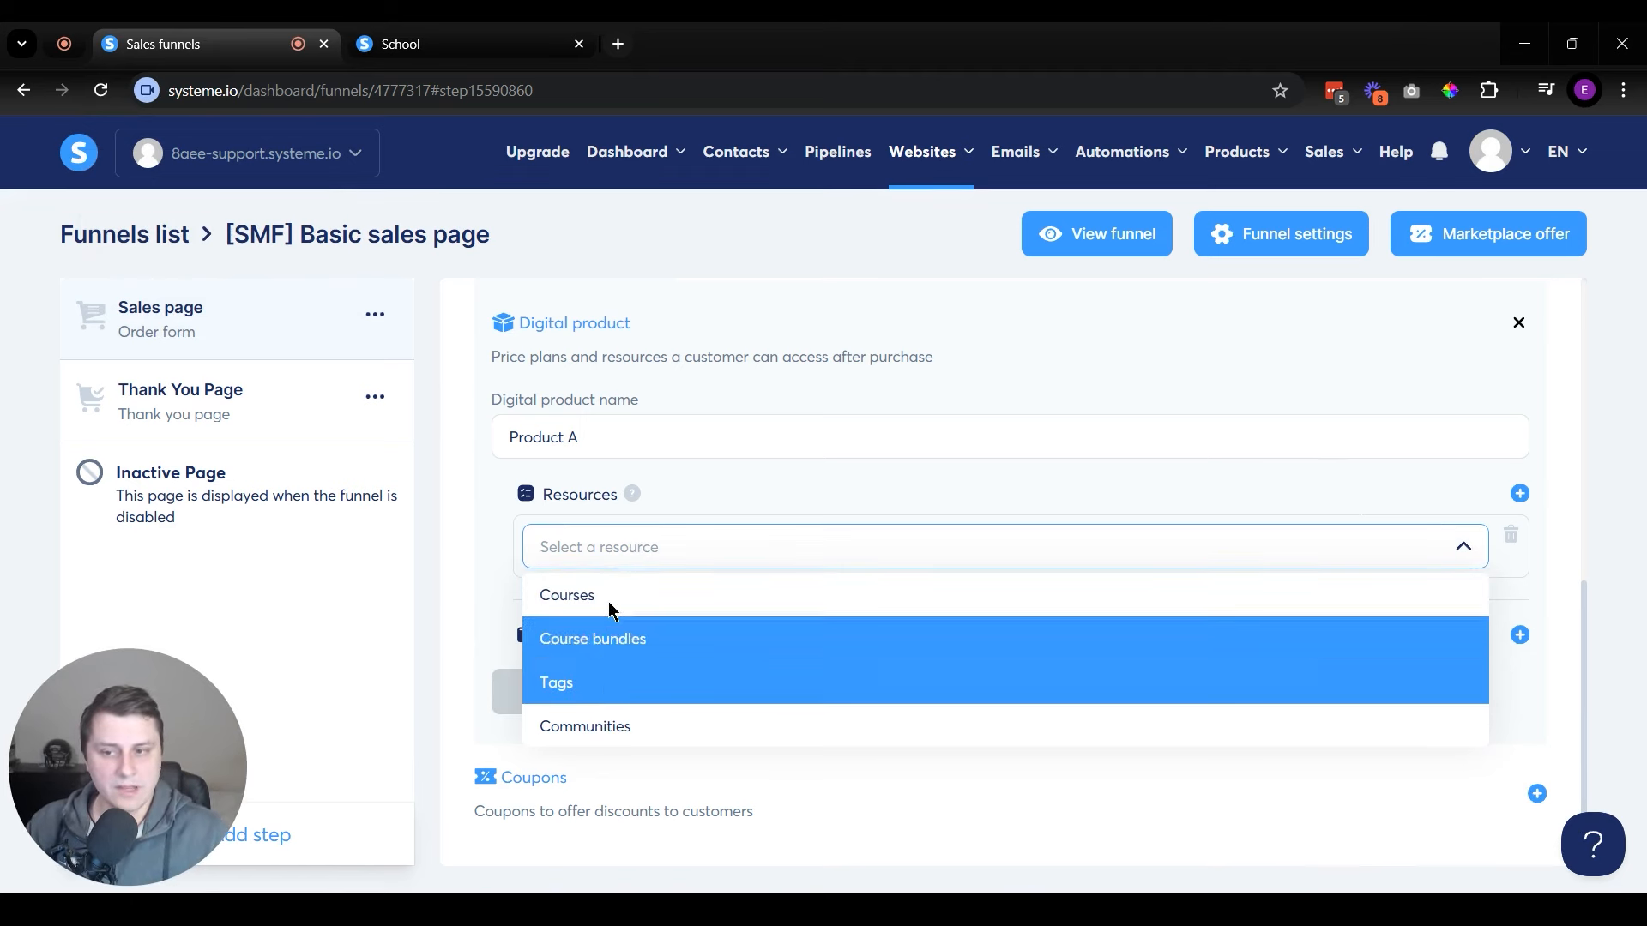
pyautogui.click(562, 682)
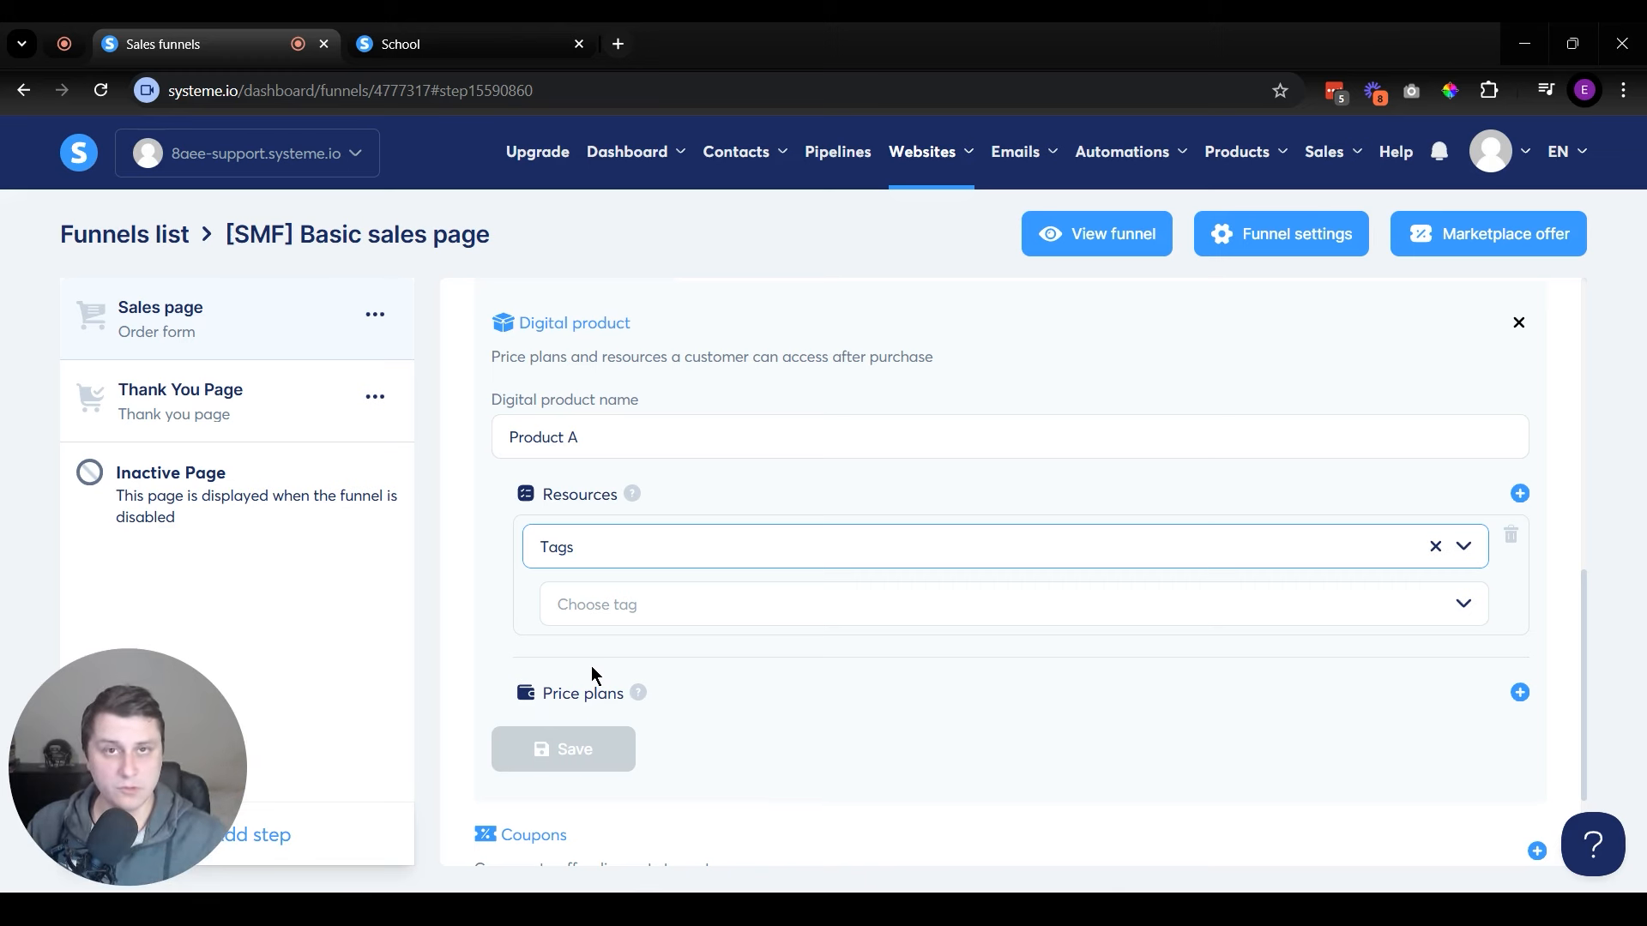
# - Open the contact tags list in a new tab and delete the tag IG org - LM 15 day challenge
pyautogui.moveTo(745, 163)
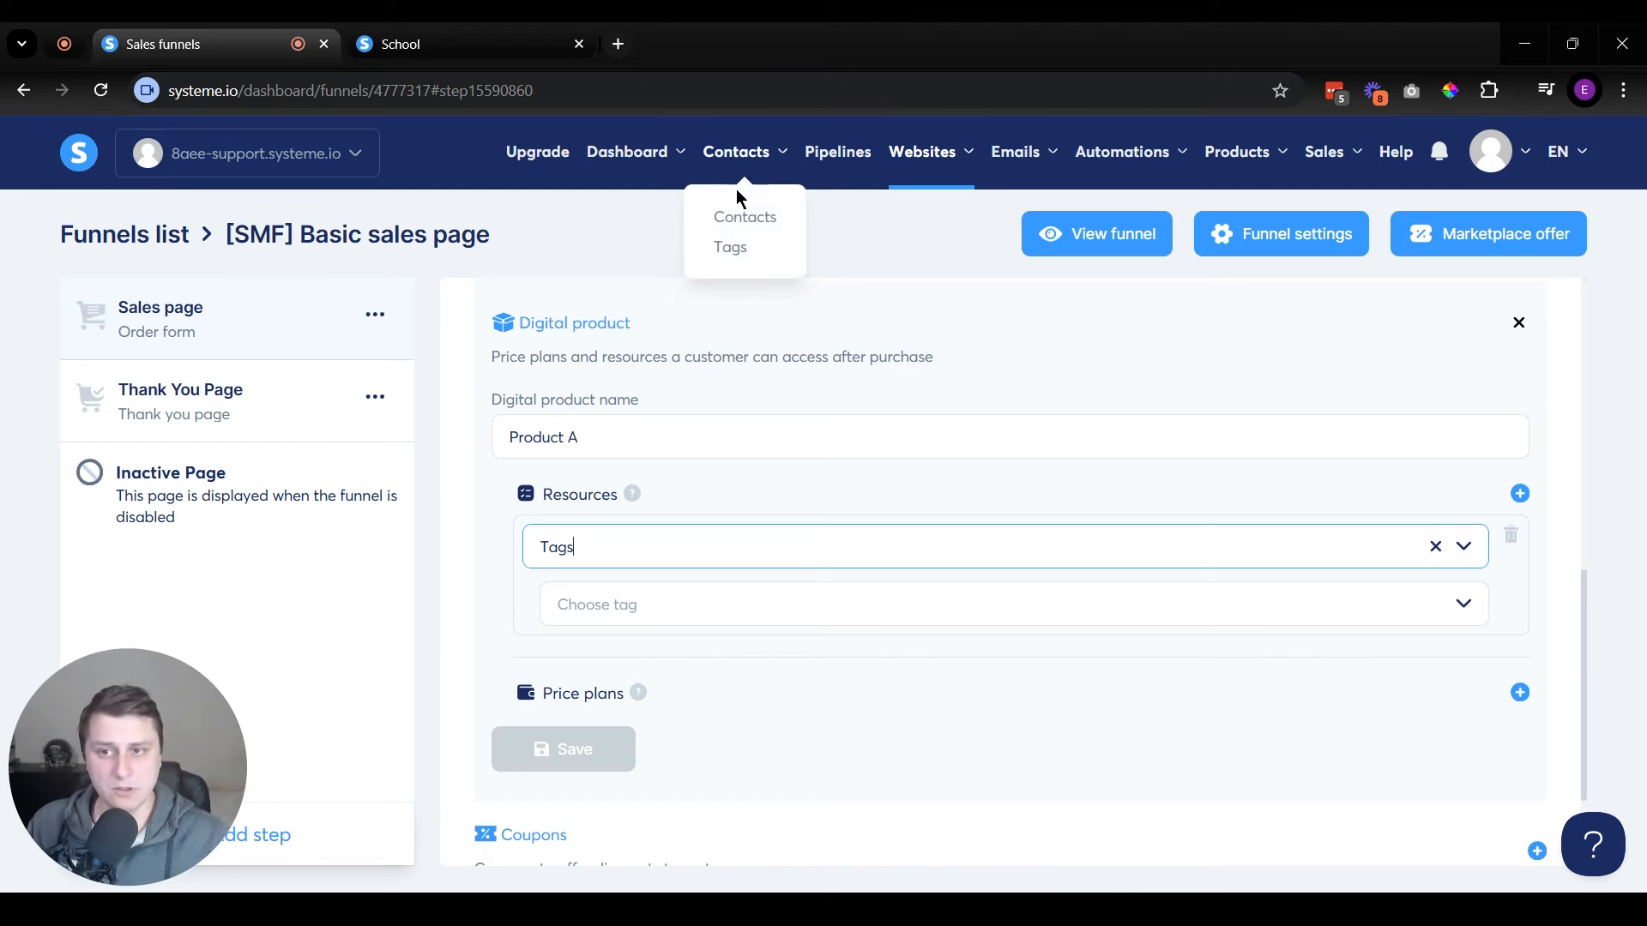
pyautogui.middleClick(733, 247)
pyautogui.click(534, 26)
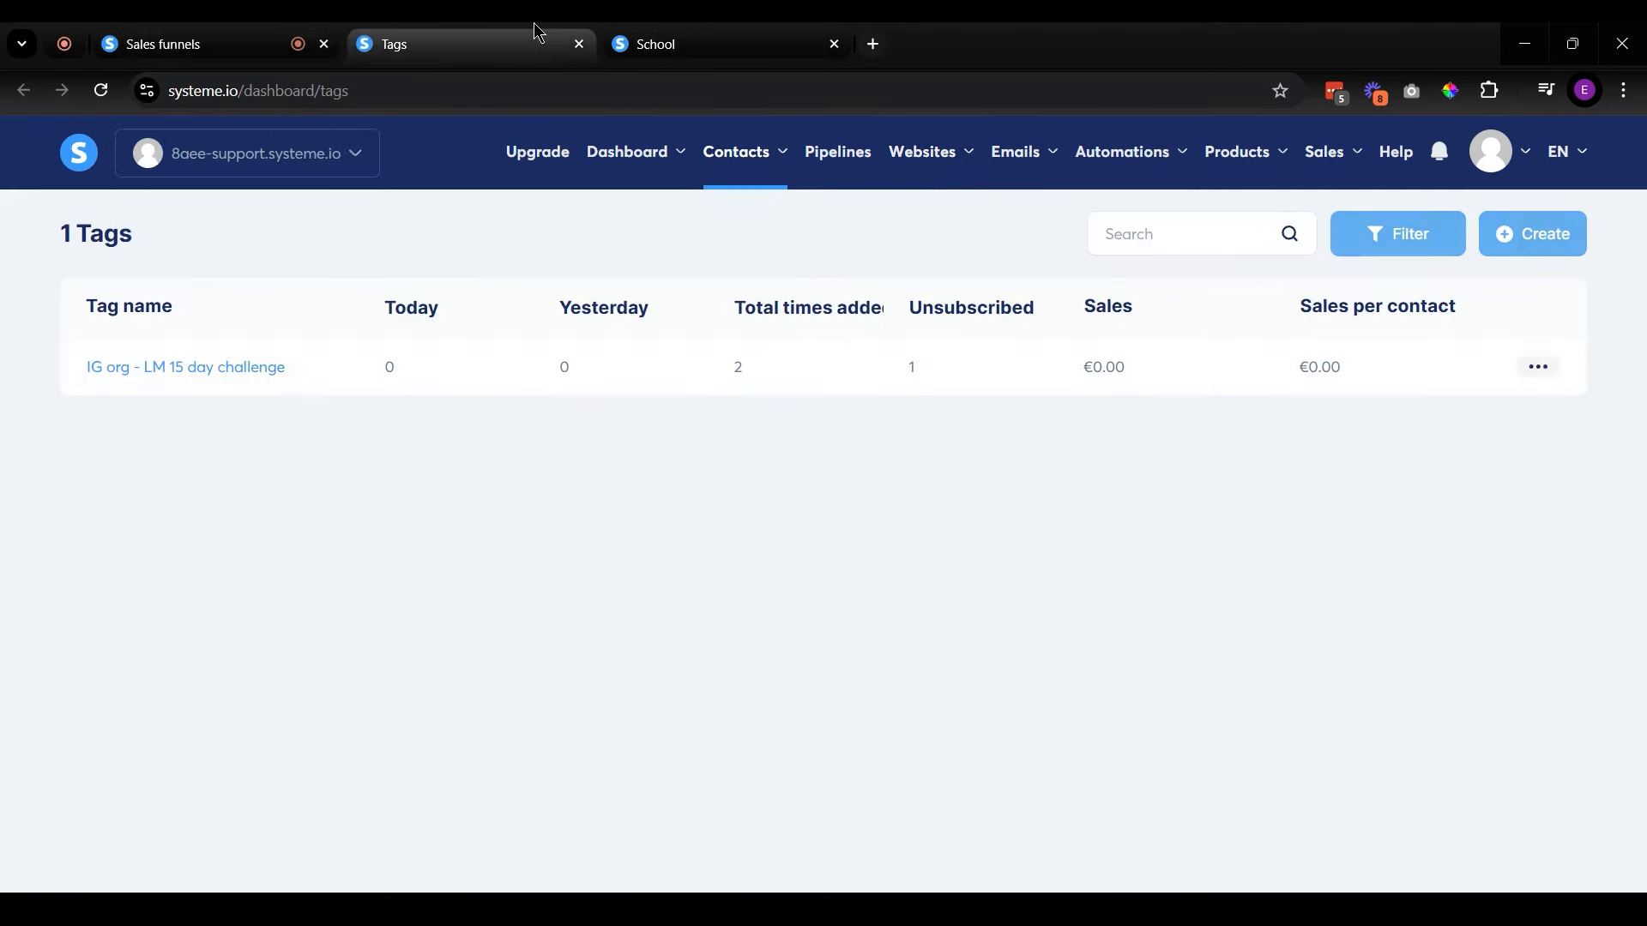
pyautogui.click(1539, 367)
pyautogui.click(1424, 418)
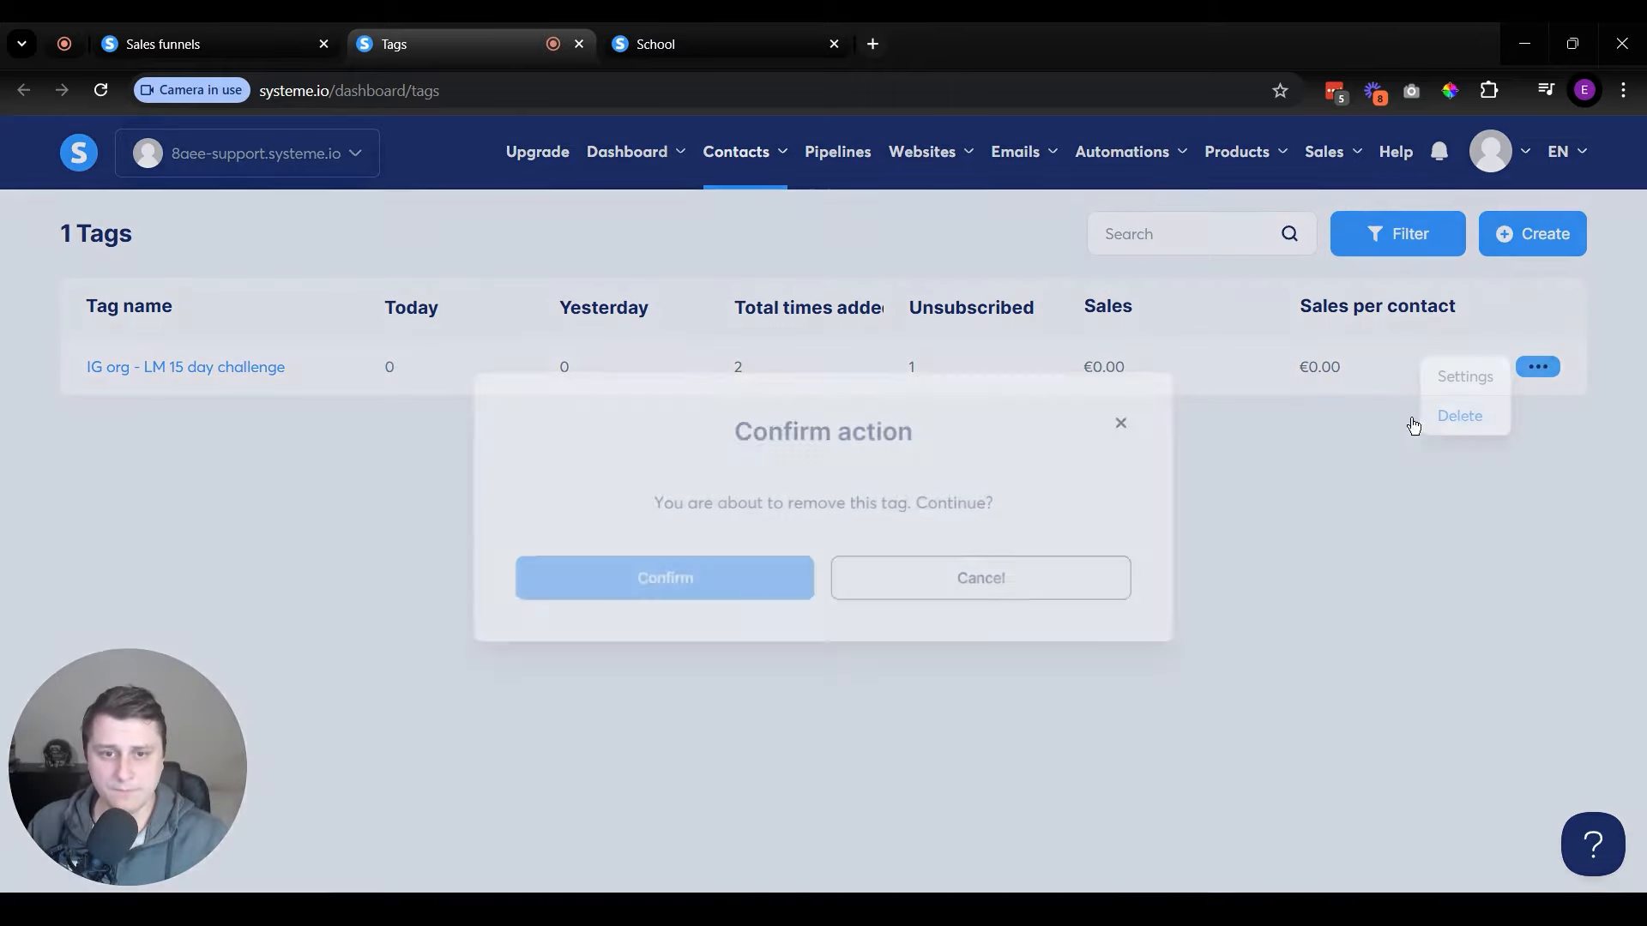
pyautogui.click(640, 599)
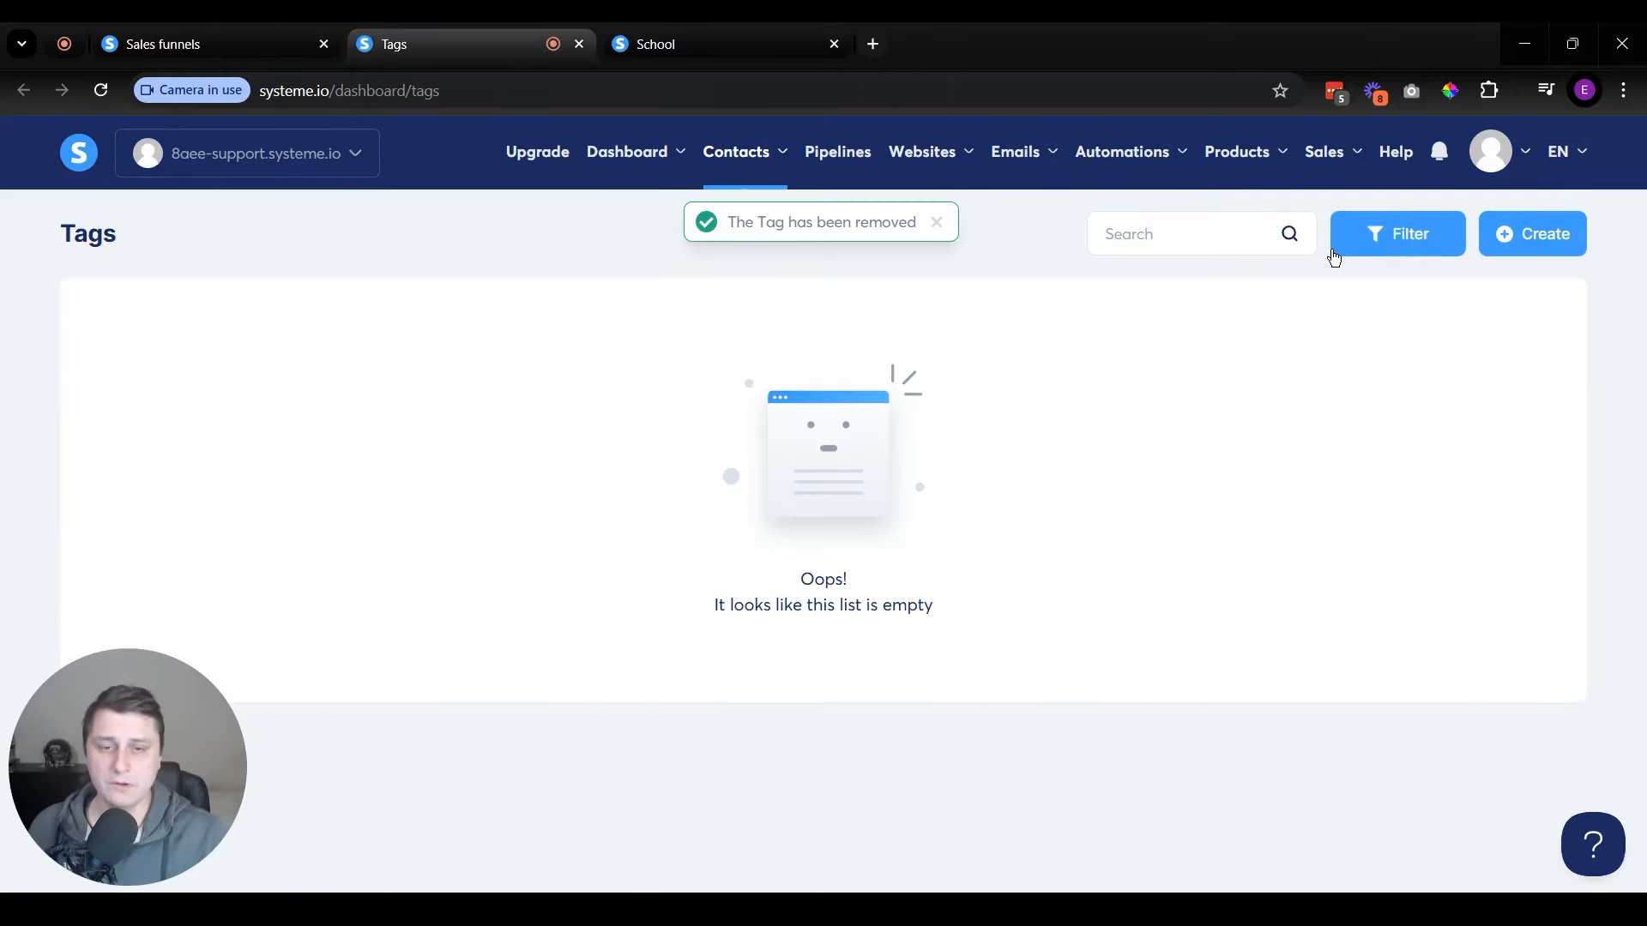
# - Create a new contact tag named "PURCHASED - Product A"
pyautogui.click(1494, 251)
pyautogui.click(798, 519)
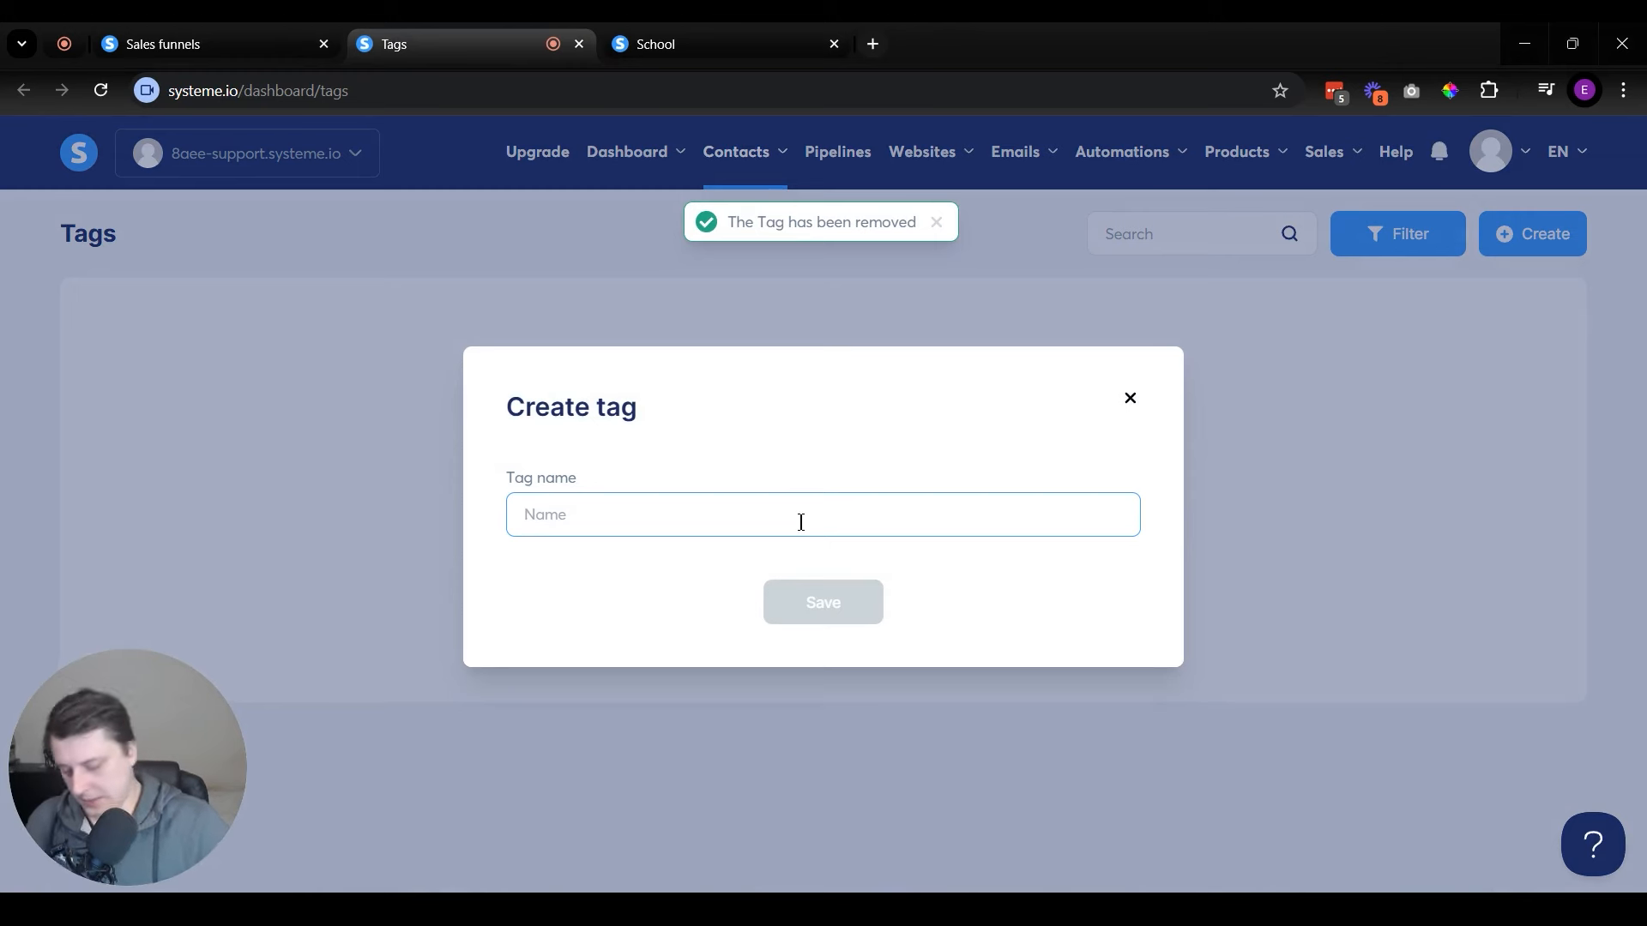
pyautogui.write('PURCHA')
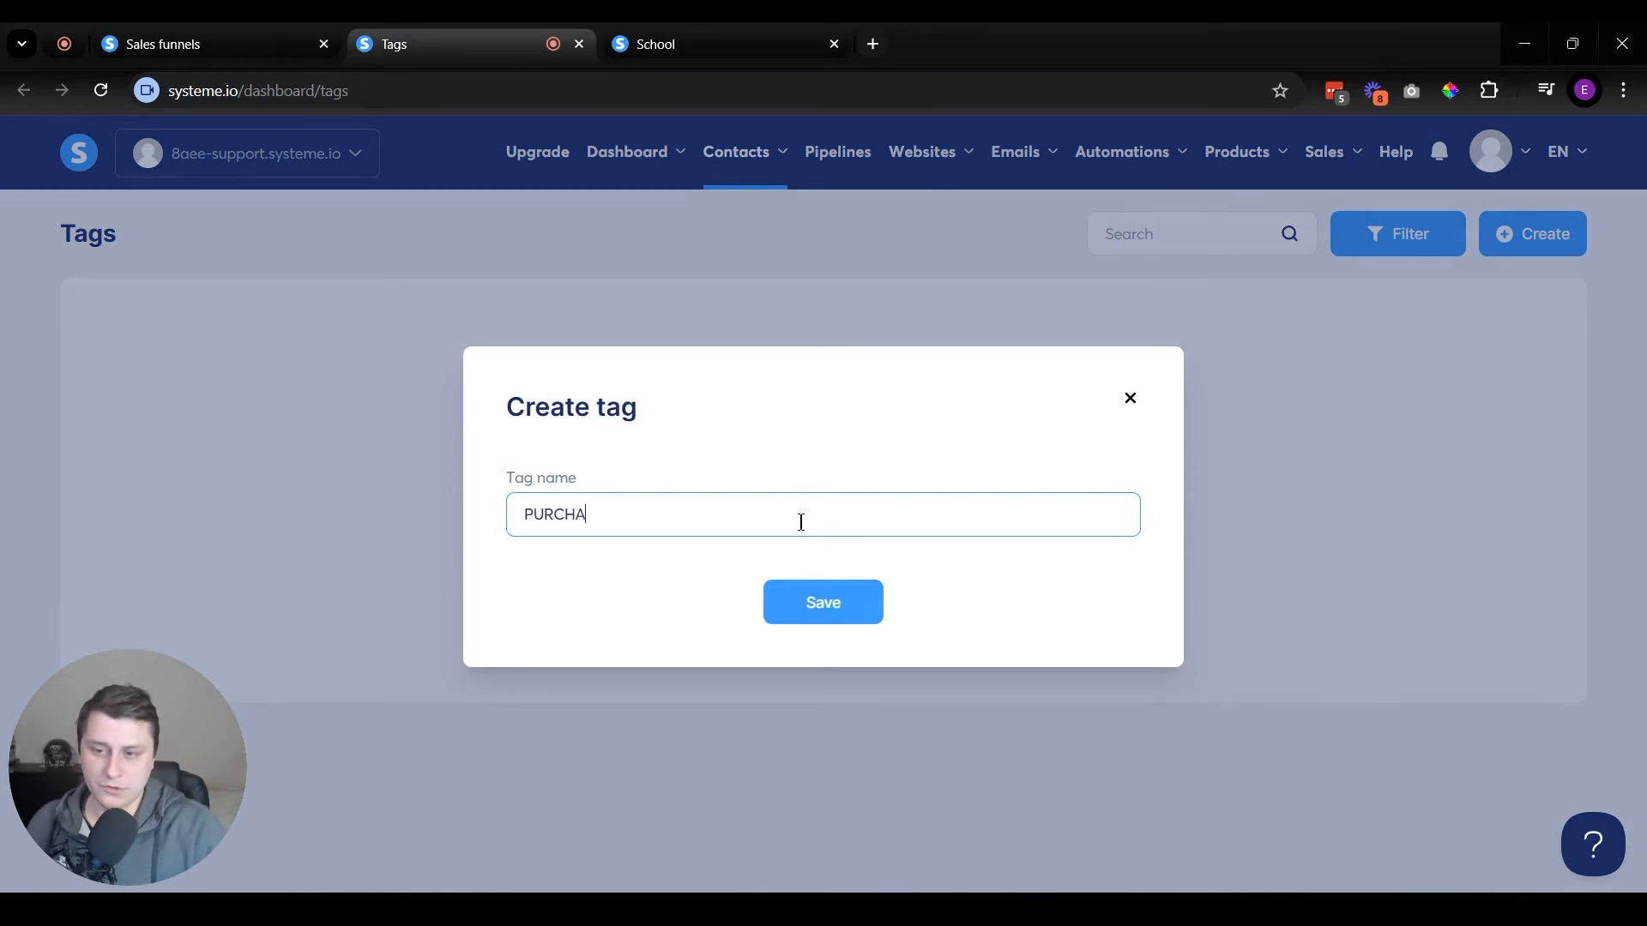
pyautogui.write('SED - Product A')
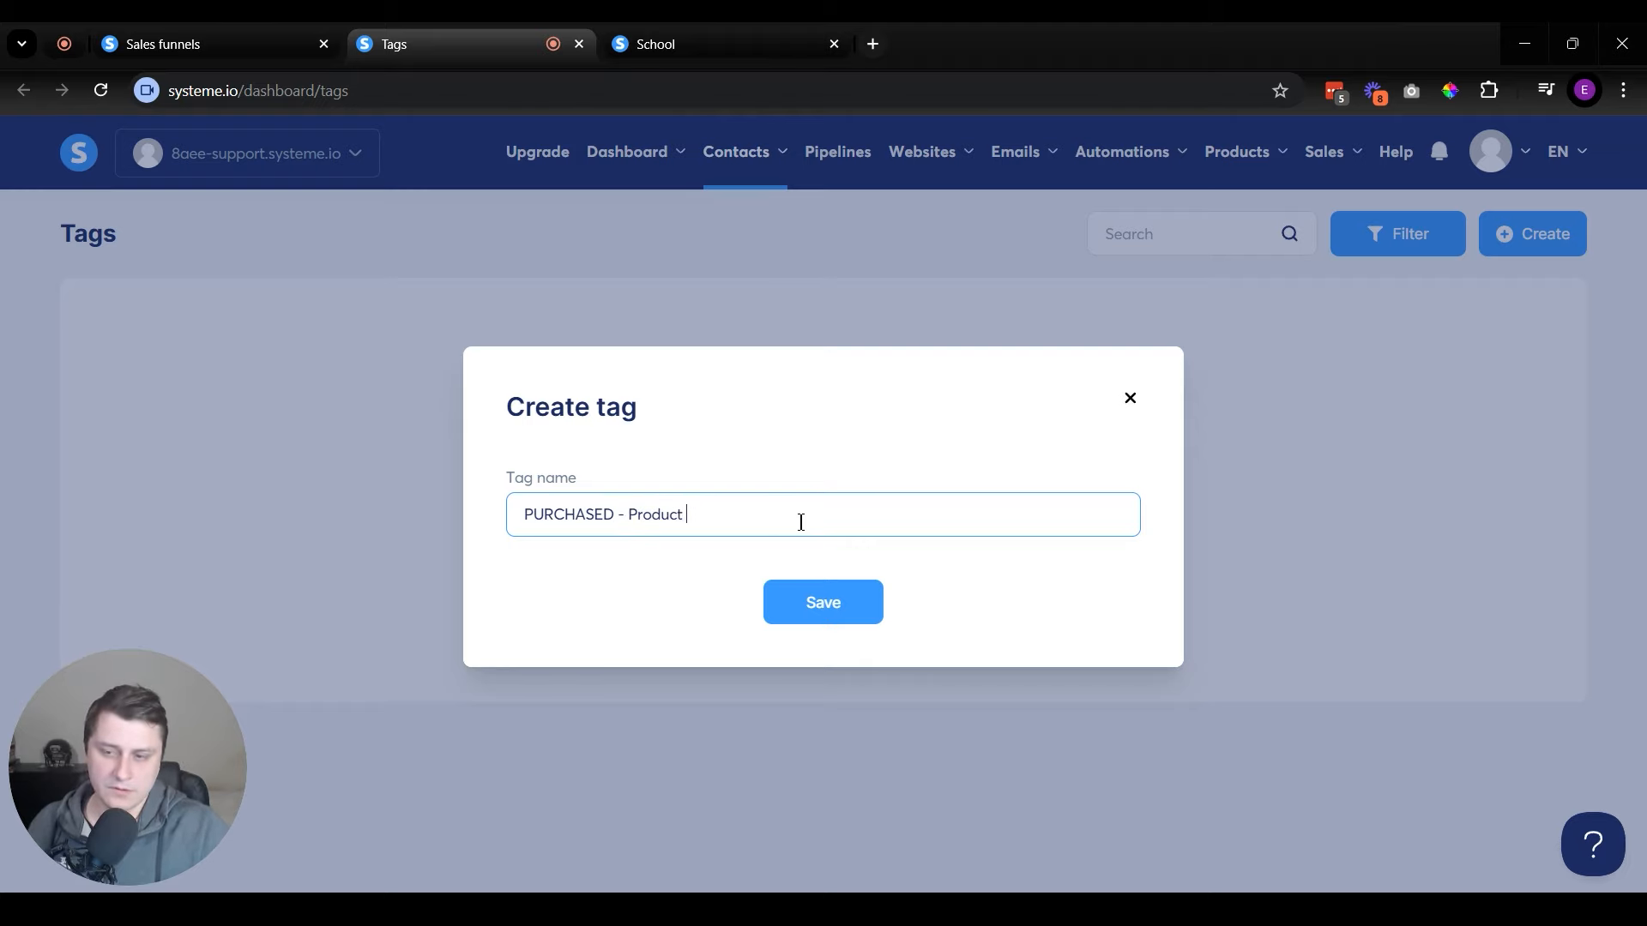
pyautogui.click(861, 597)
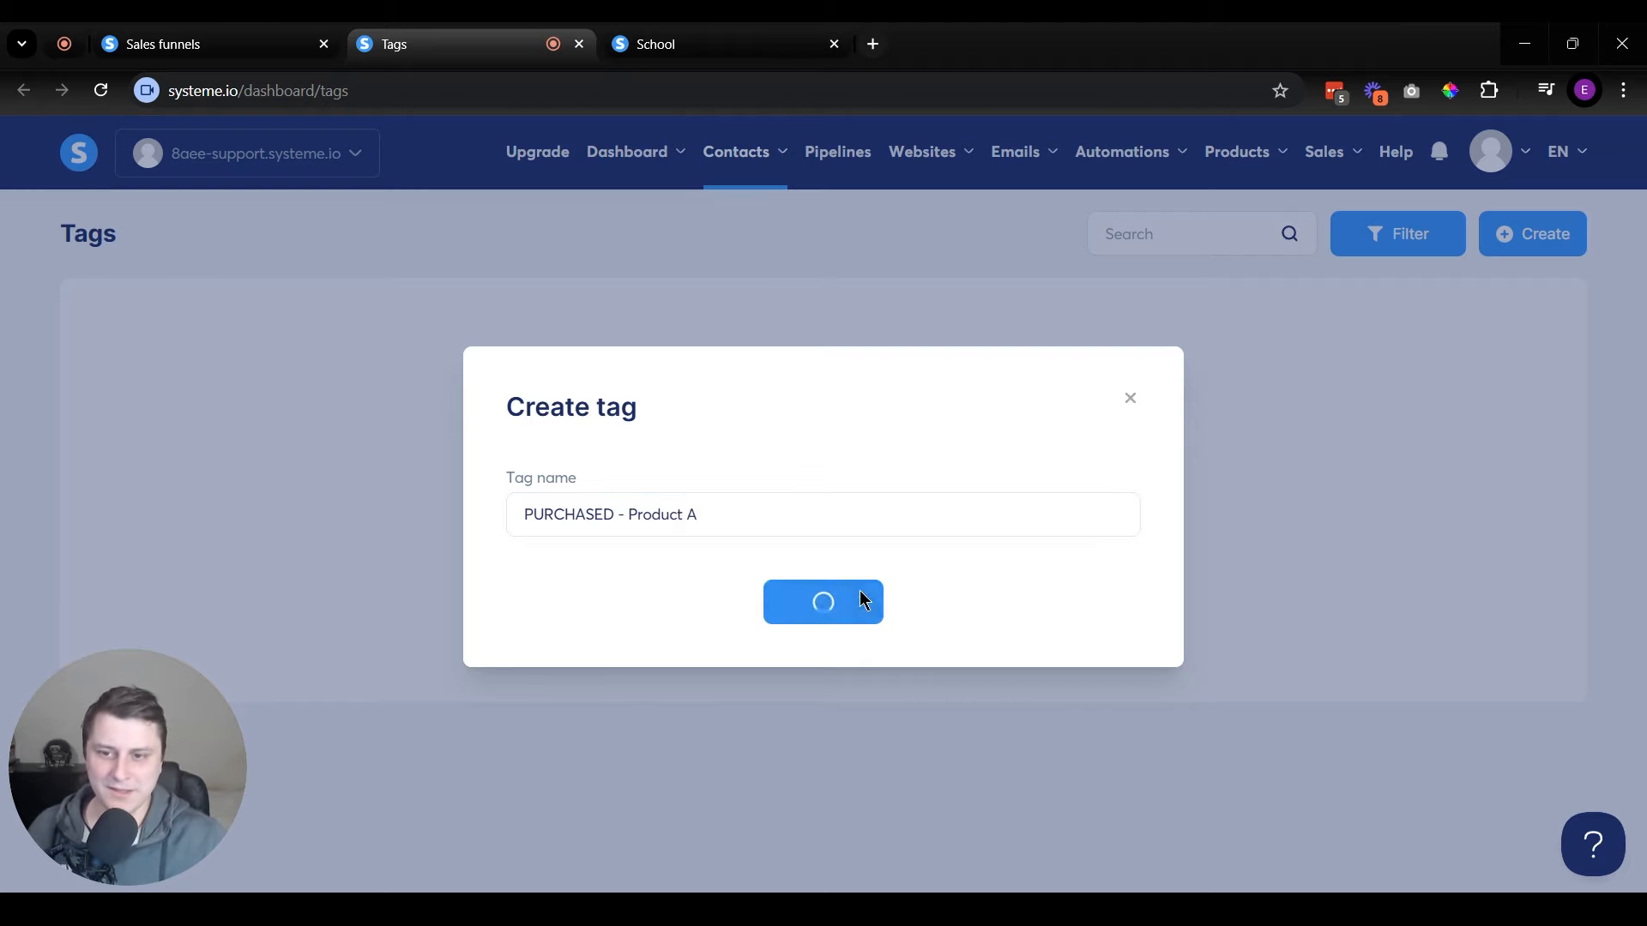
# - Return to the sales funnel and check which tags can be chosen for Product A's resource
pyautogui.click(211, 24)
pyautogui.click(677, 604)
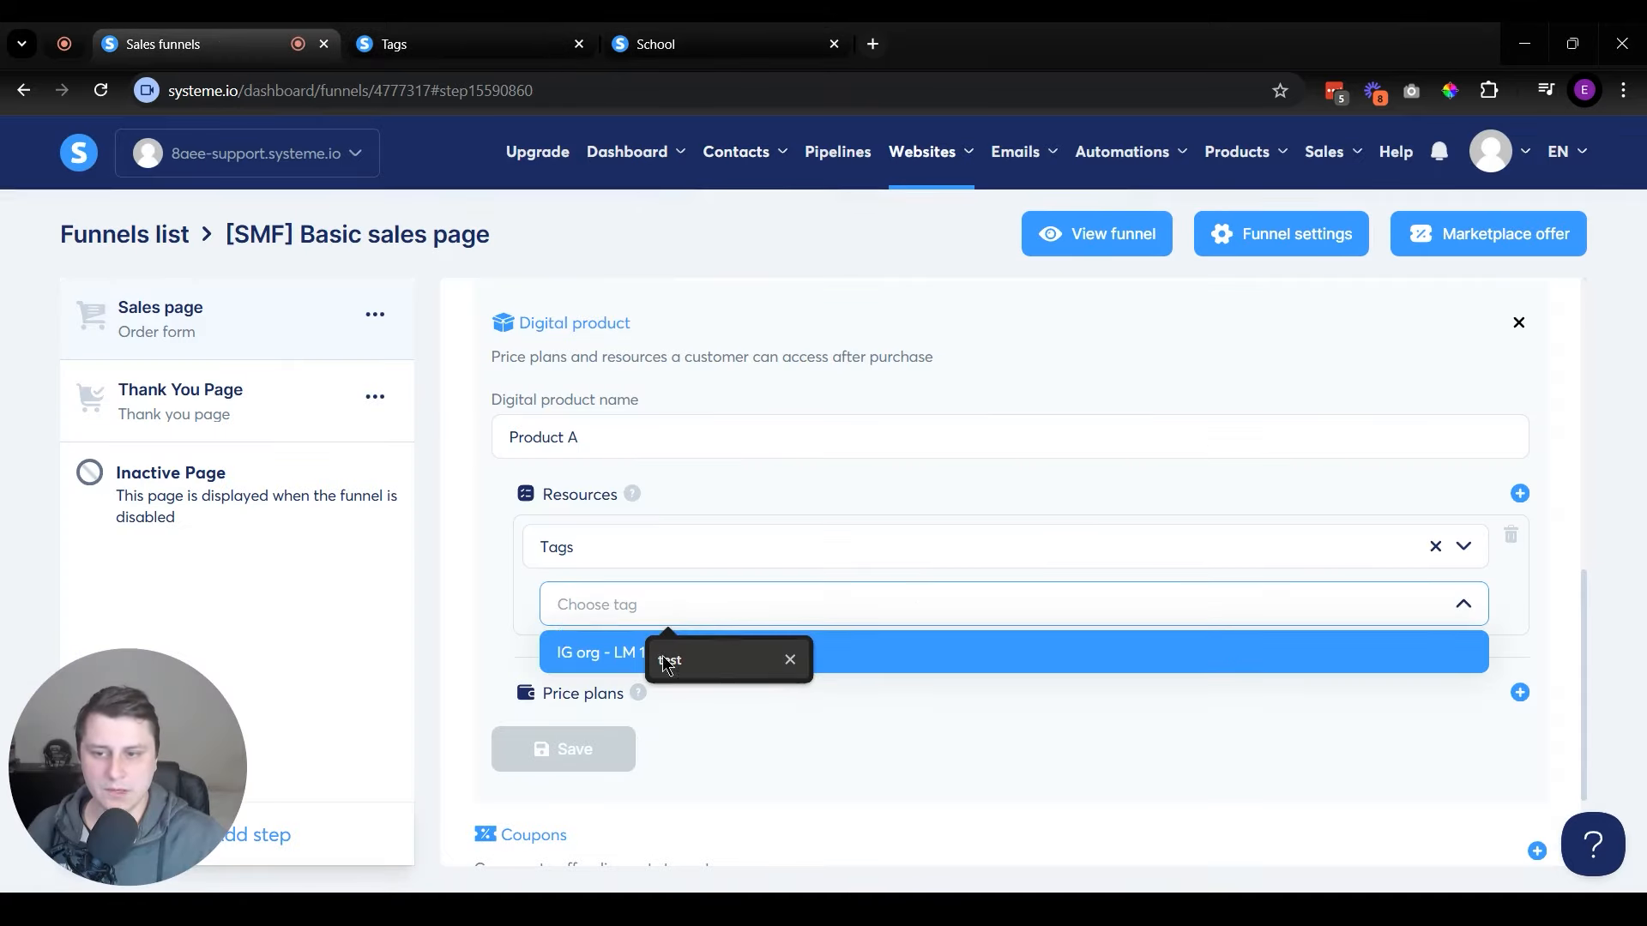
pyautogui.click(791, 662)
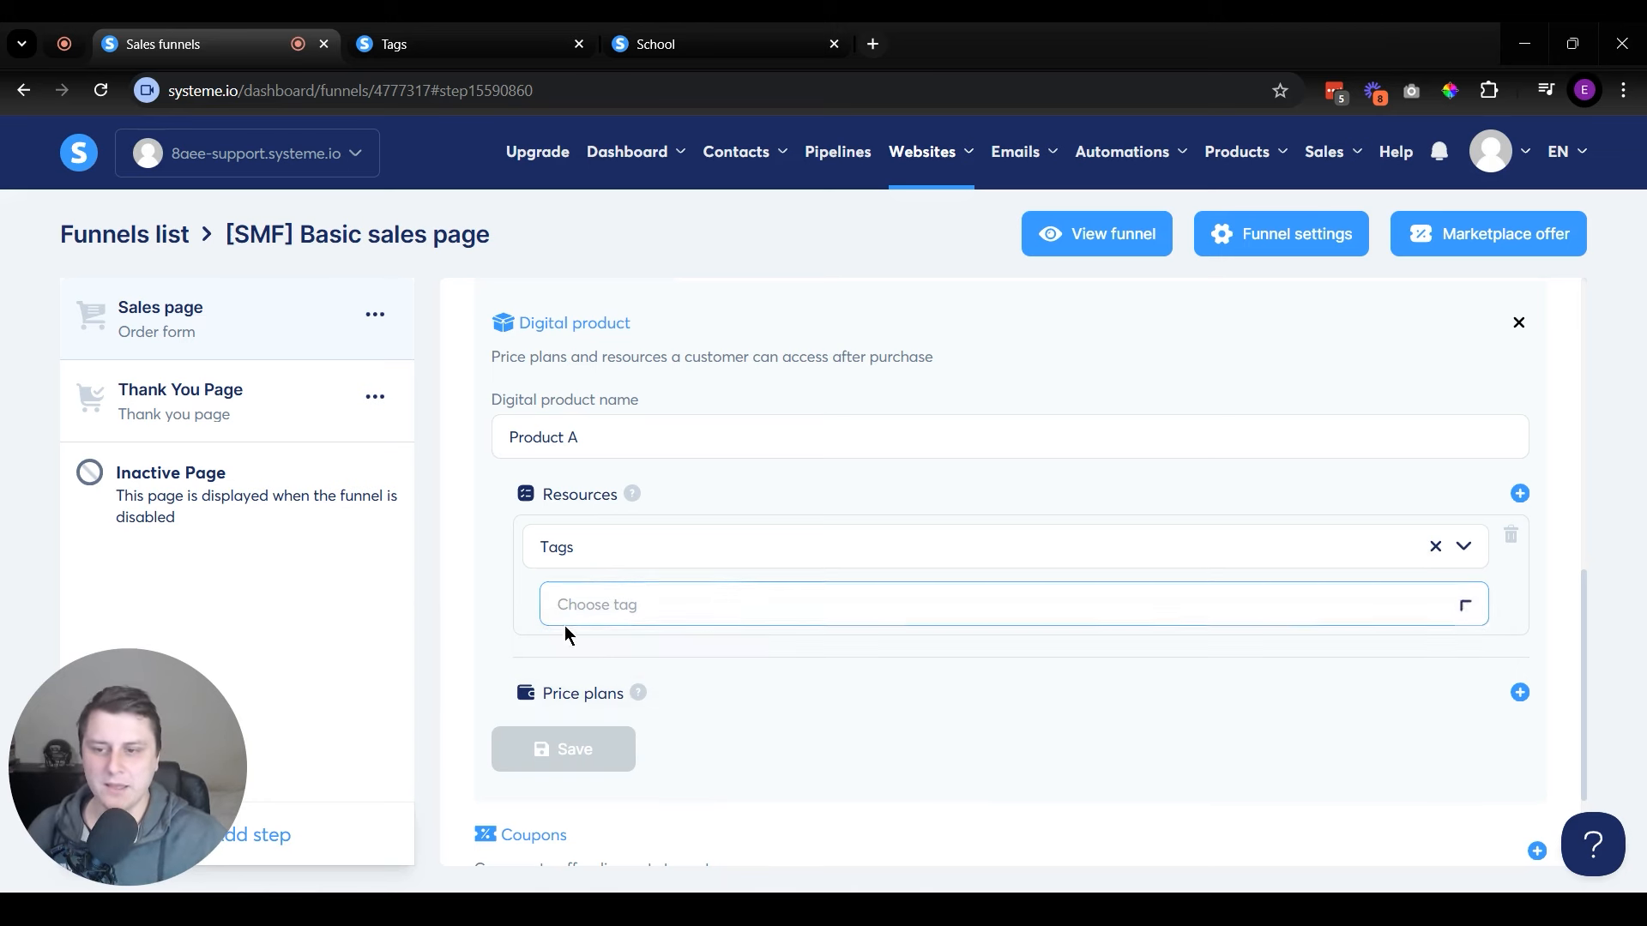
# - Change Product A's resource type to Communities and choose Private community
pyautogui.click(719, 547)
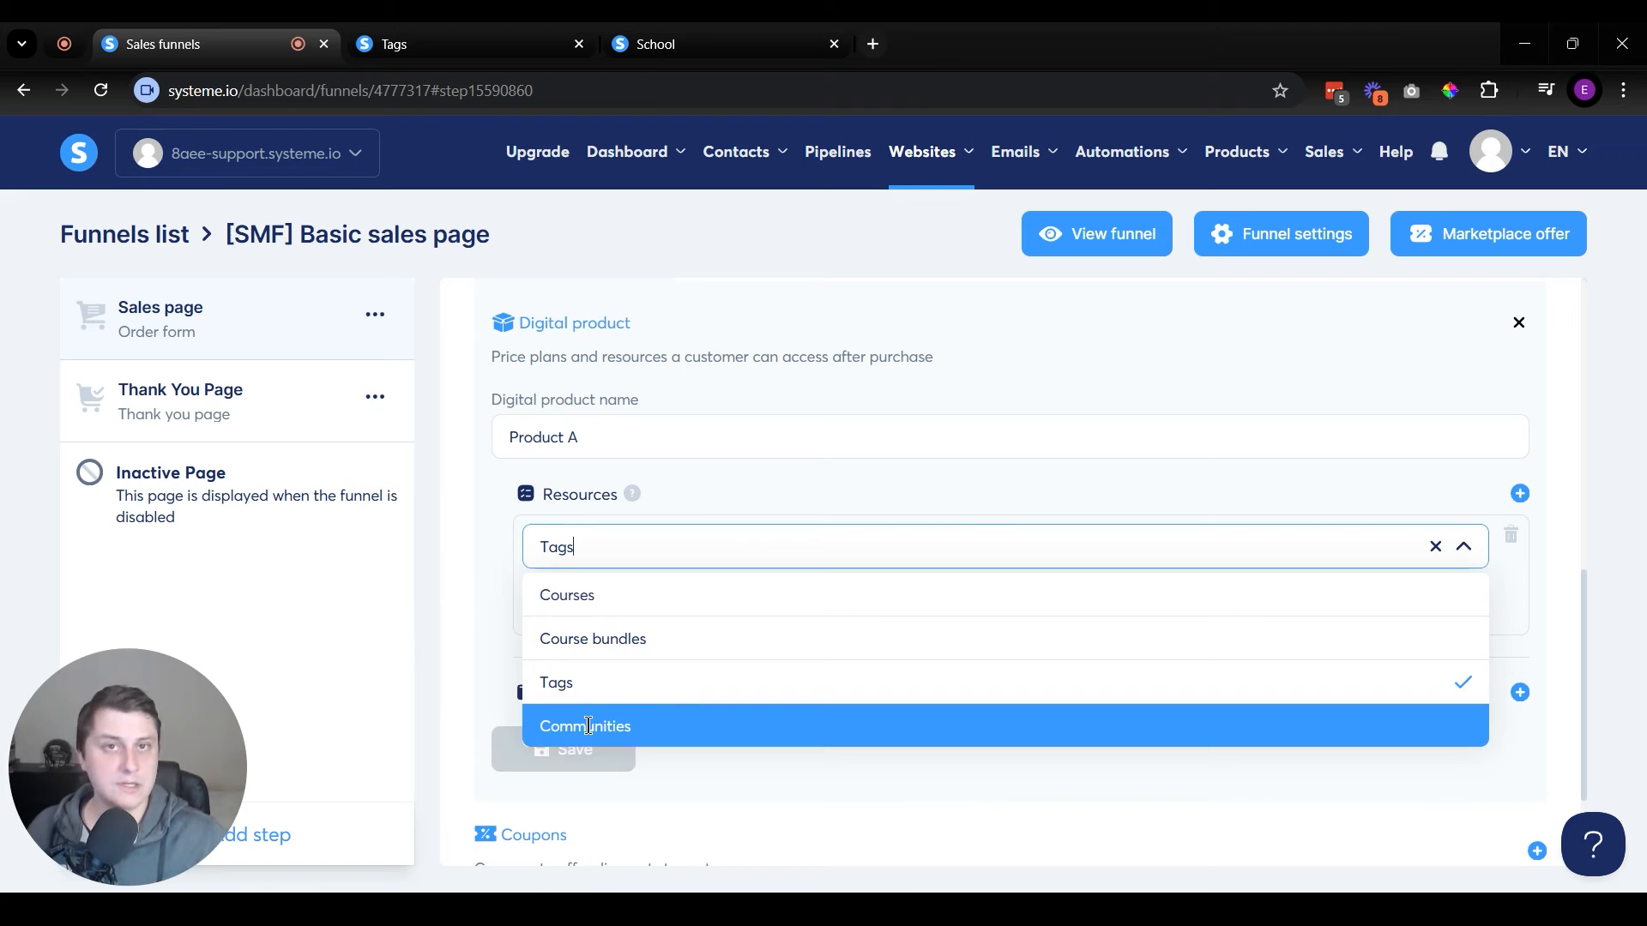
pyautogui.click(588, 726)
pyautogui.click(638, 613)
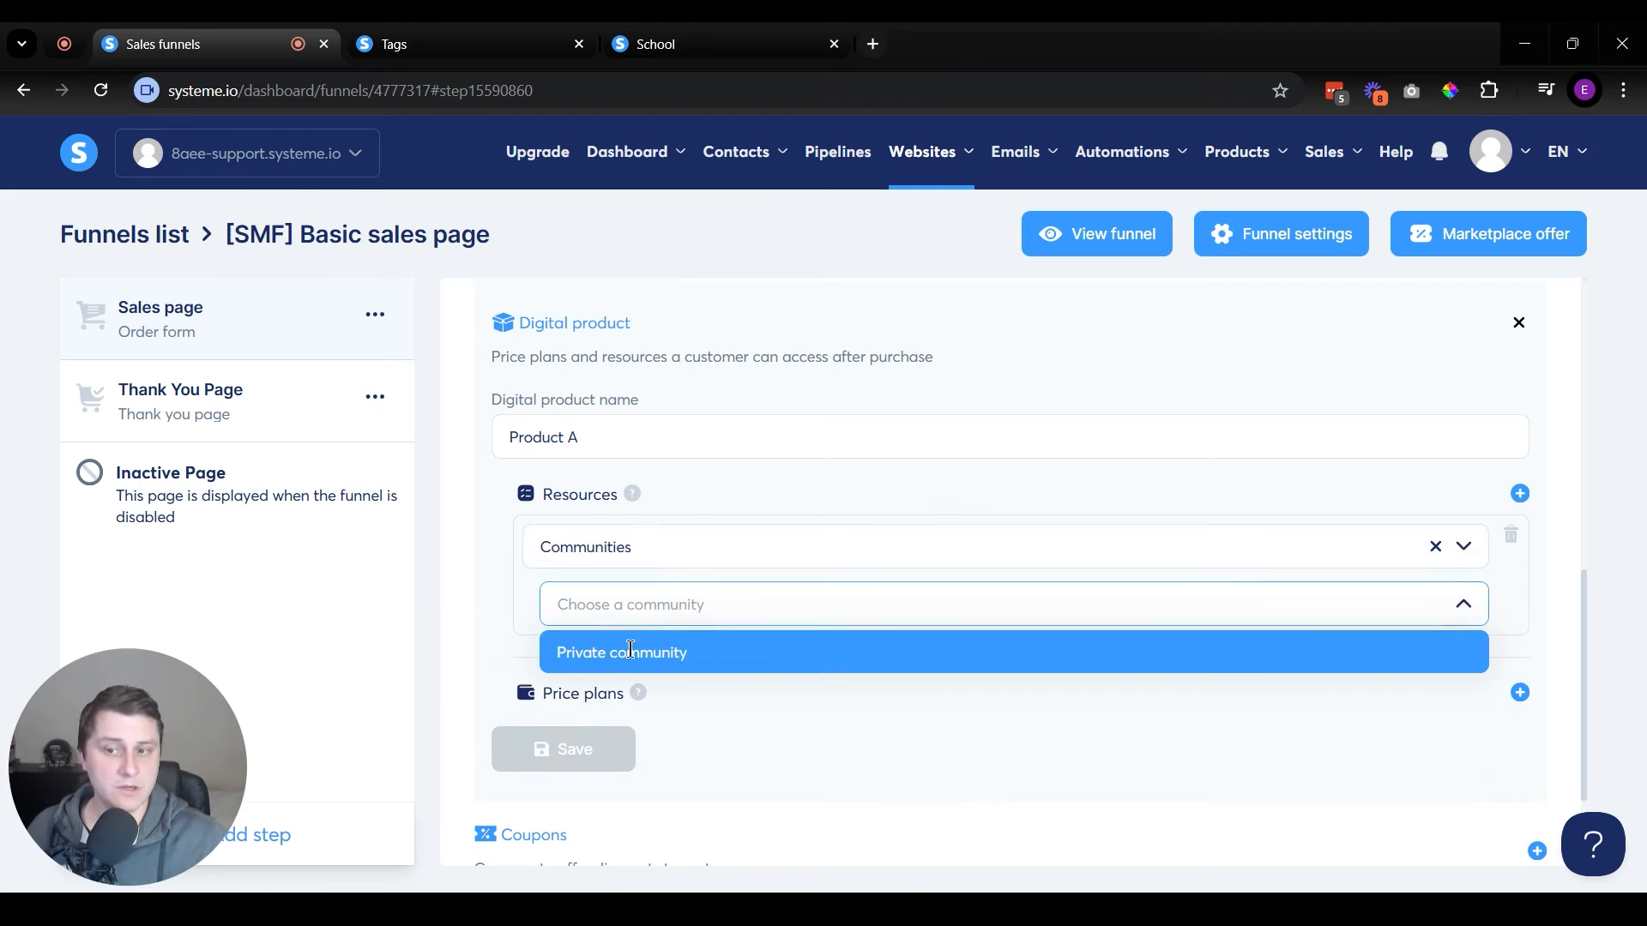
pyautogui.click(688, 659)
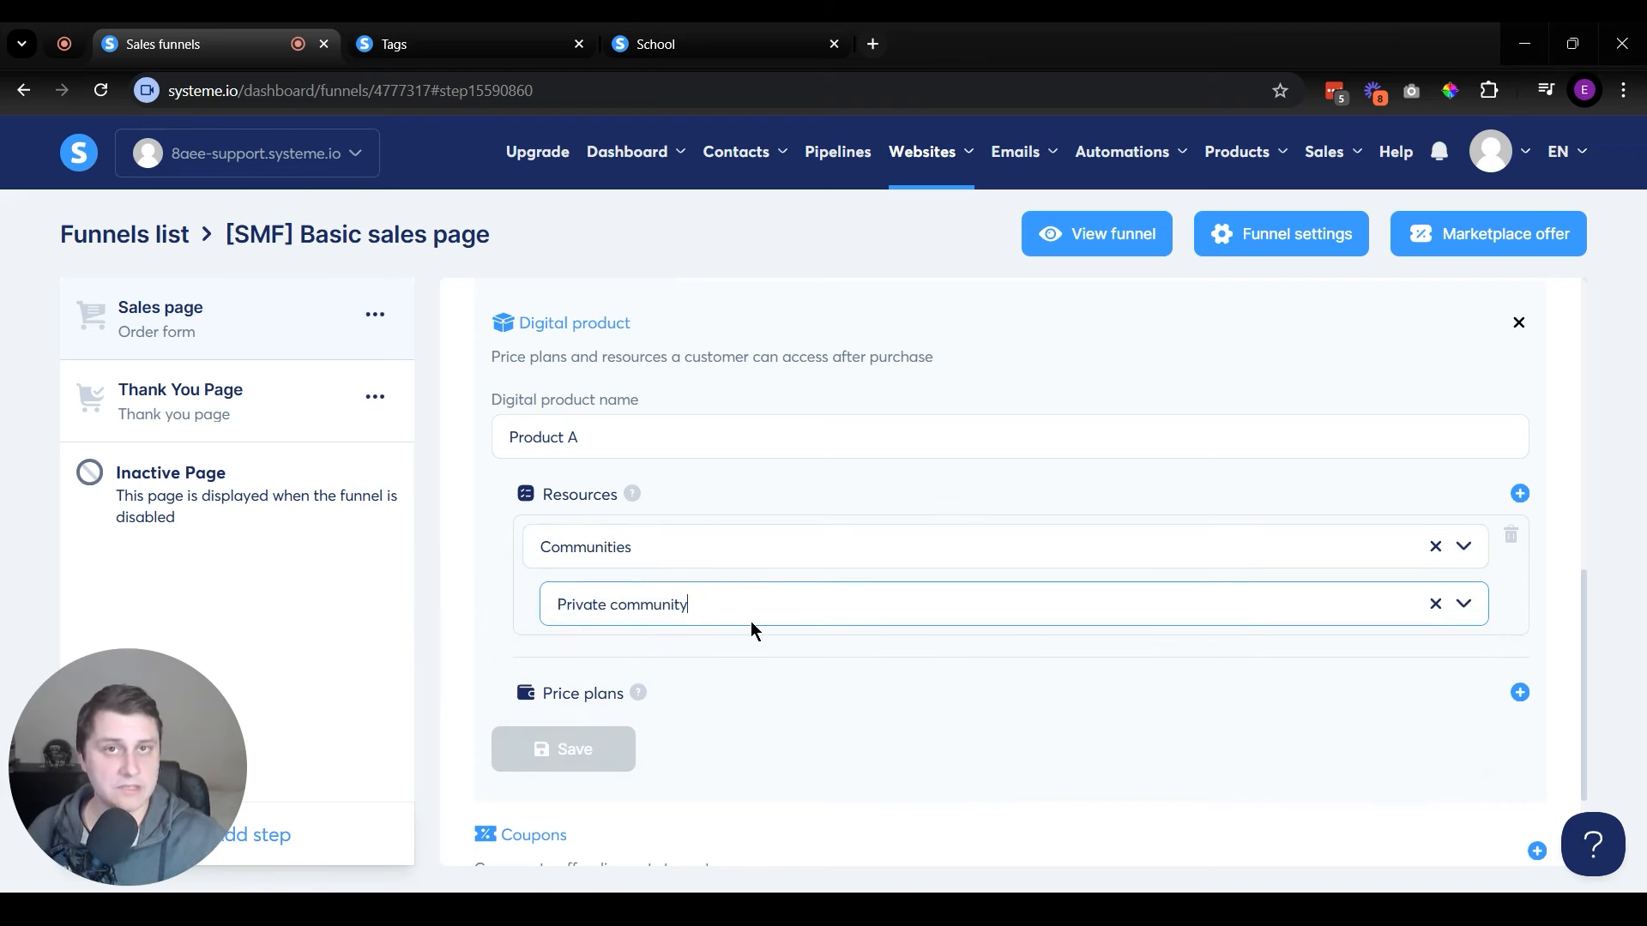
pyautogui.click(485, 598)
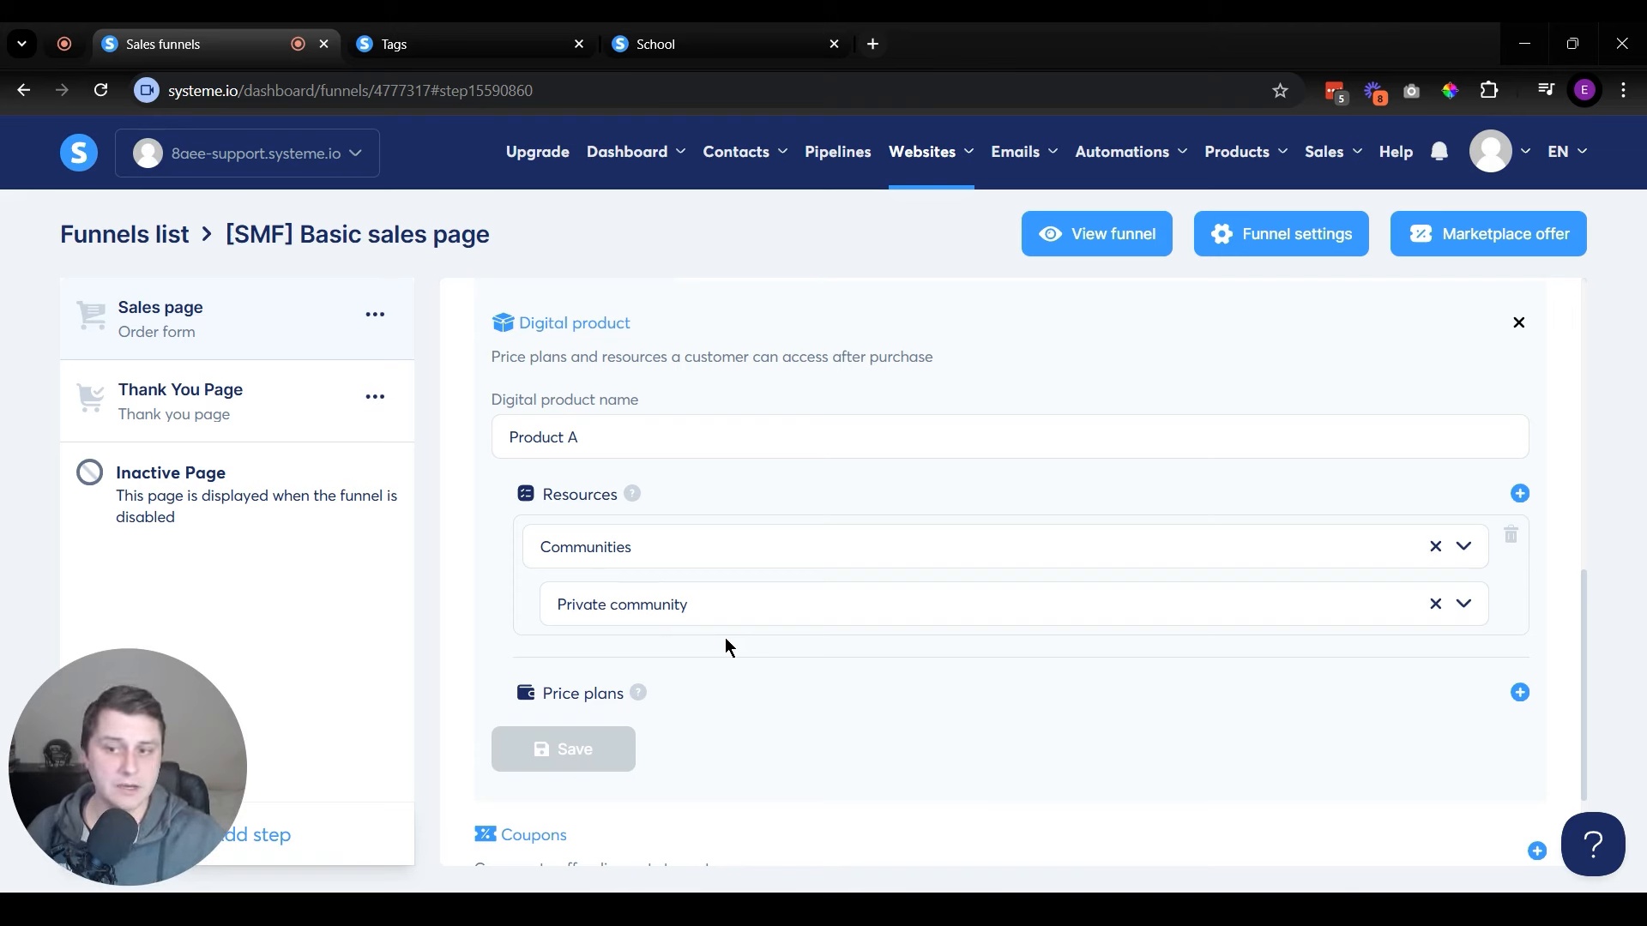
pyautogui.click(713, 612)
pyautogui.click(529, 570)
# - Switch Product A's resource from Communities to Tags and choose the tag IG org - LM 15 day challenge
pyautogui.click(650, 547)
pyautogui.click(636, 681)
pyautogui.click(620, 605)
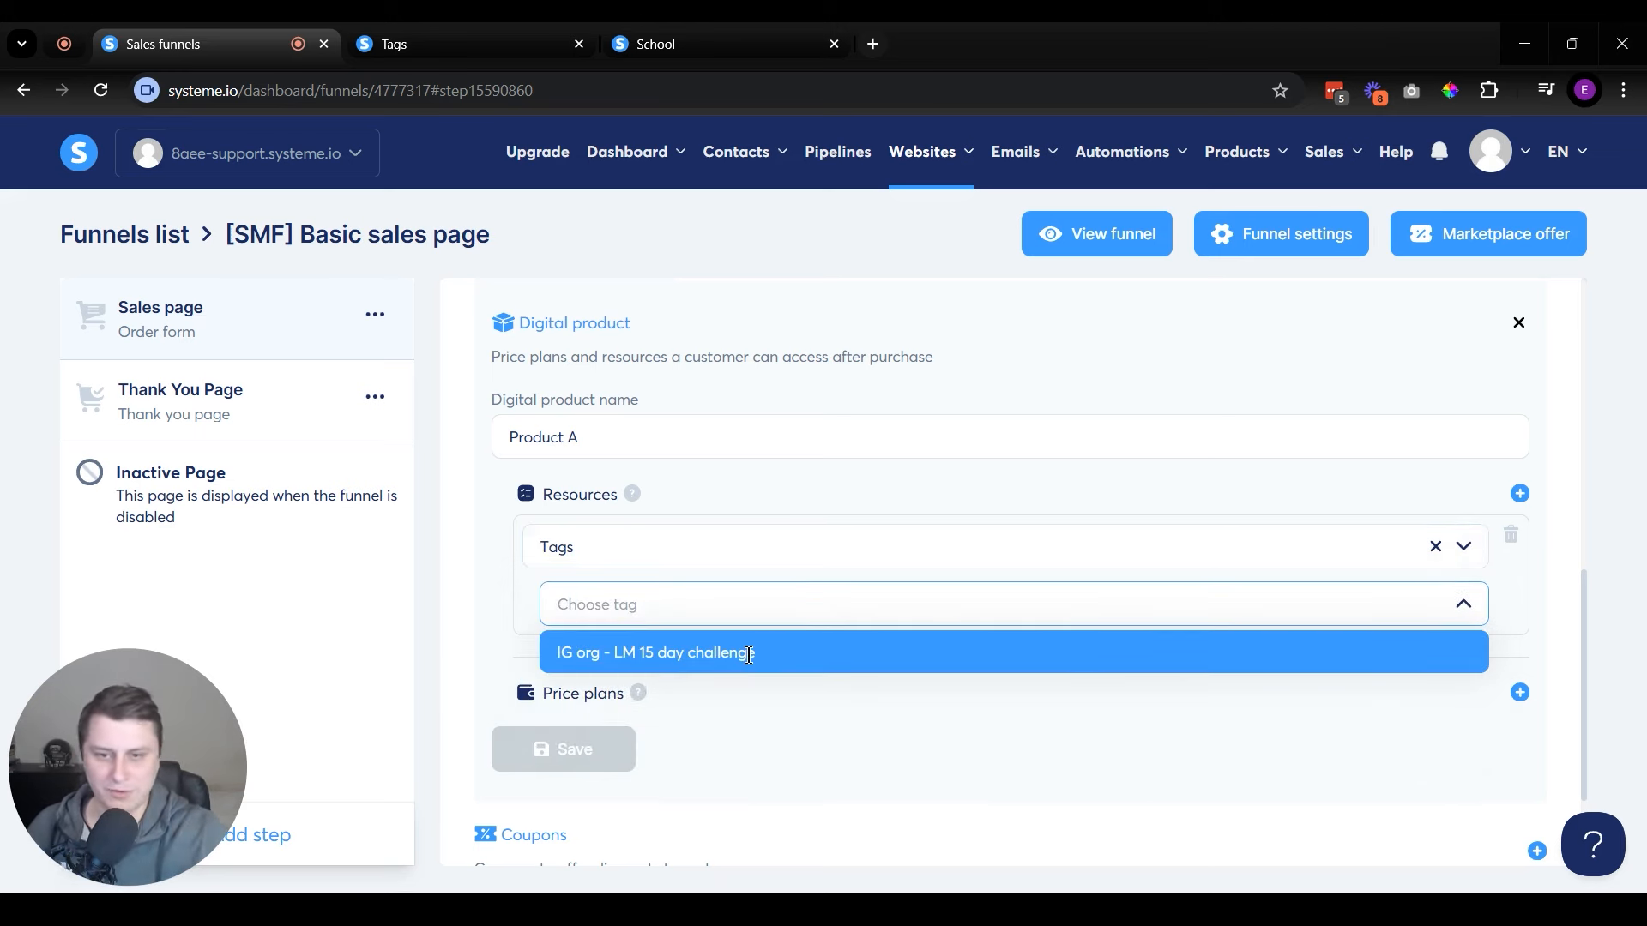
pyautogui.click(805, 654)
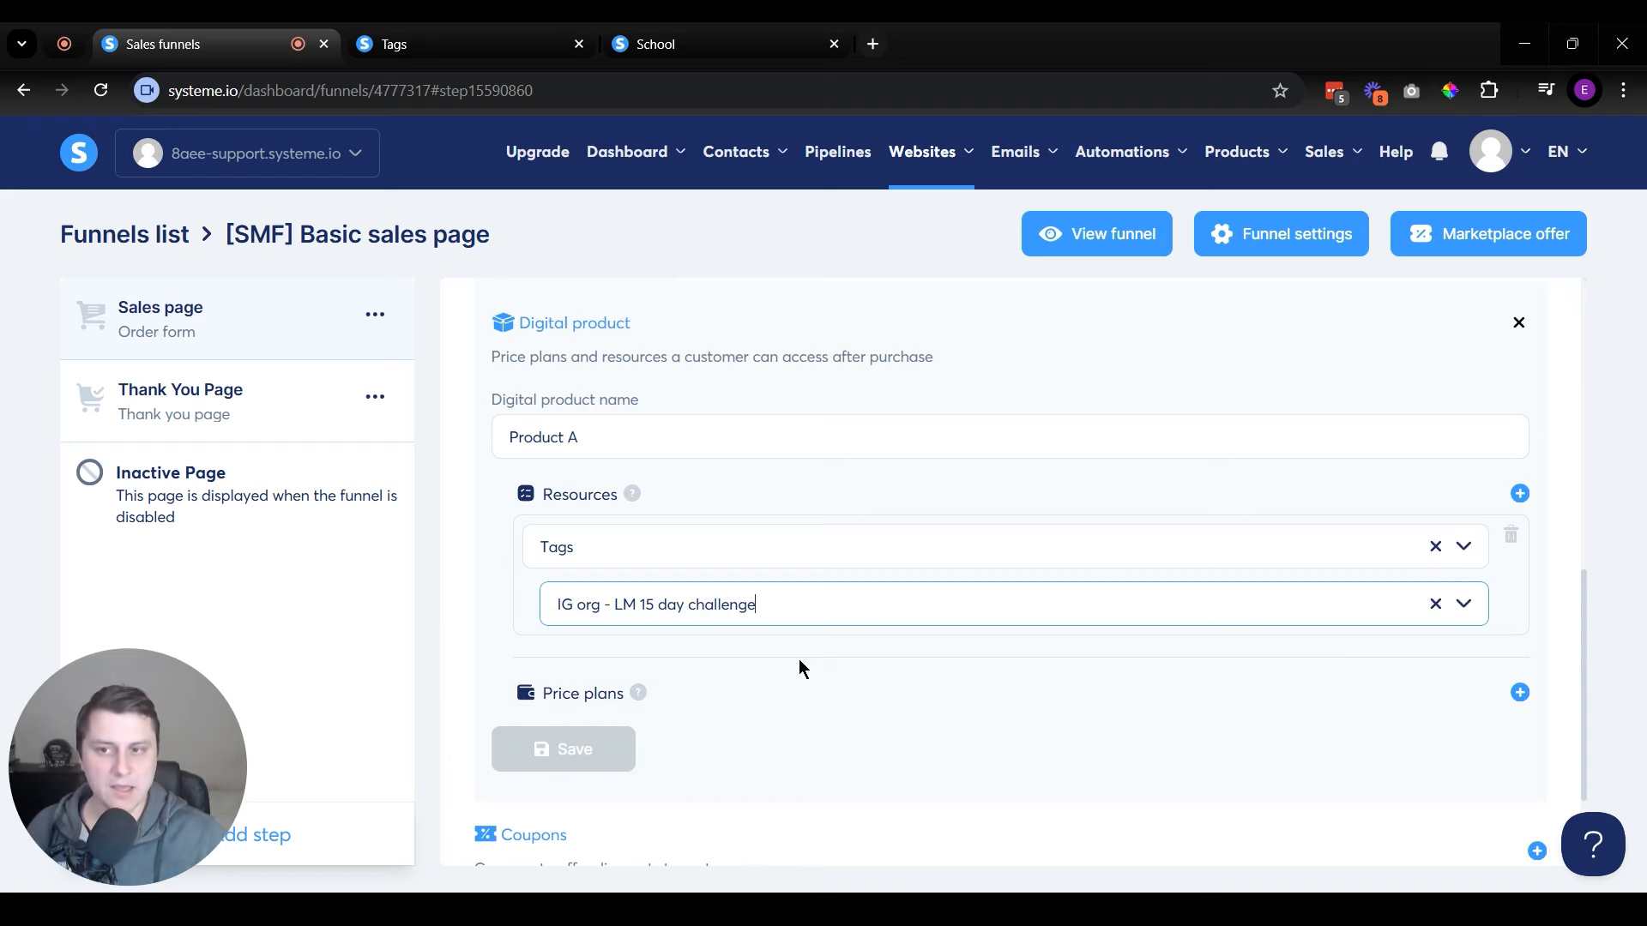
pyautogui.scroll(5, 510, 657)
pyautogui.scroll(-4, 589, 616)
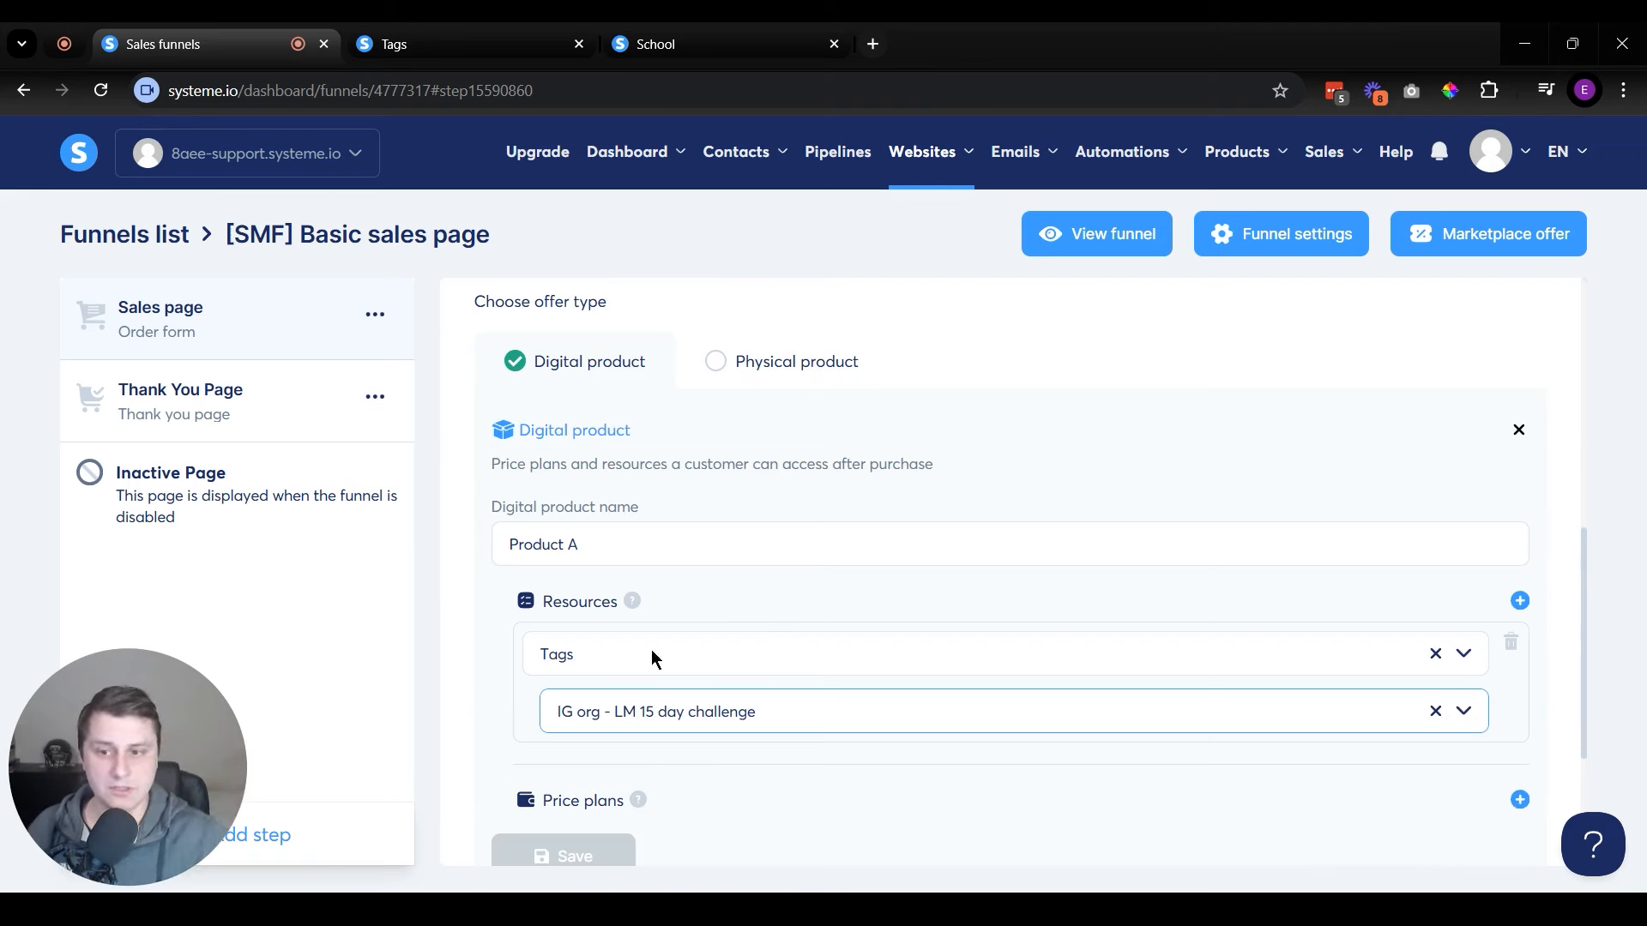
pyautogui.scroll(-1, 455, 687)
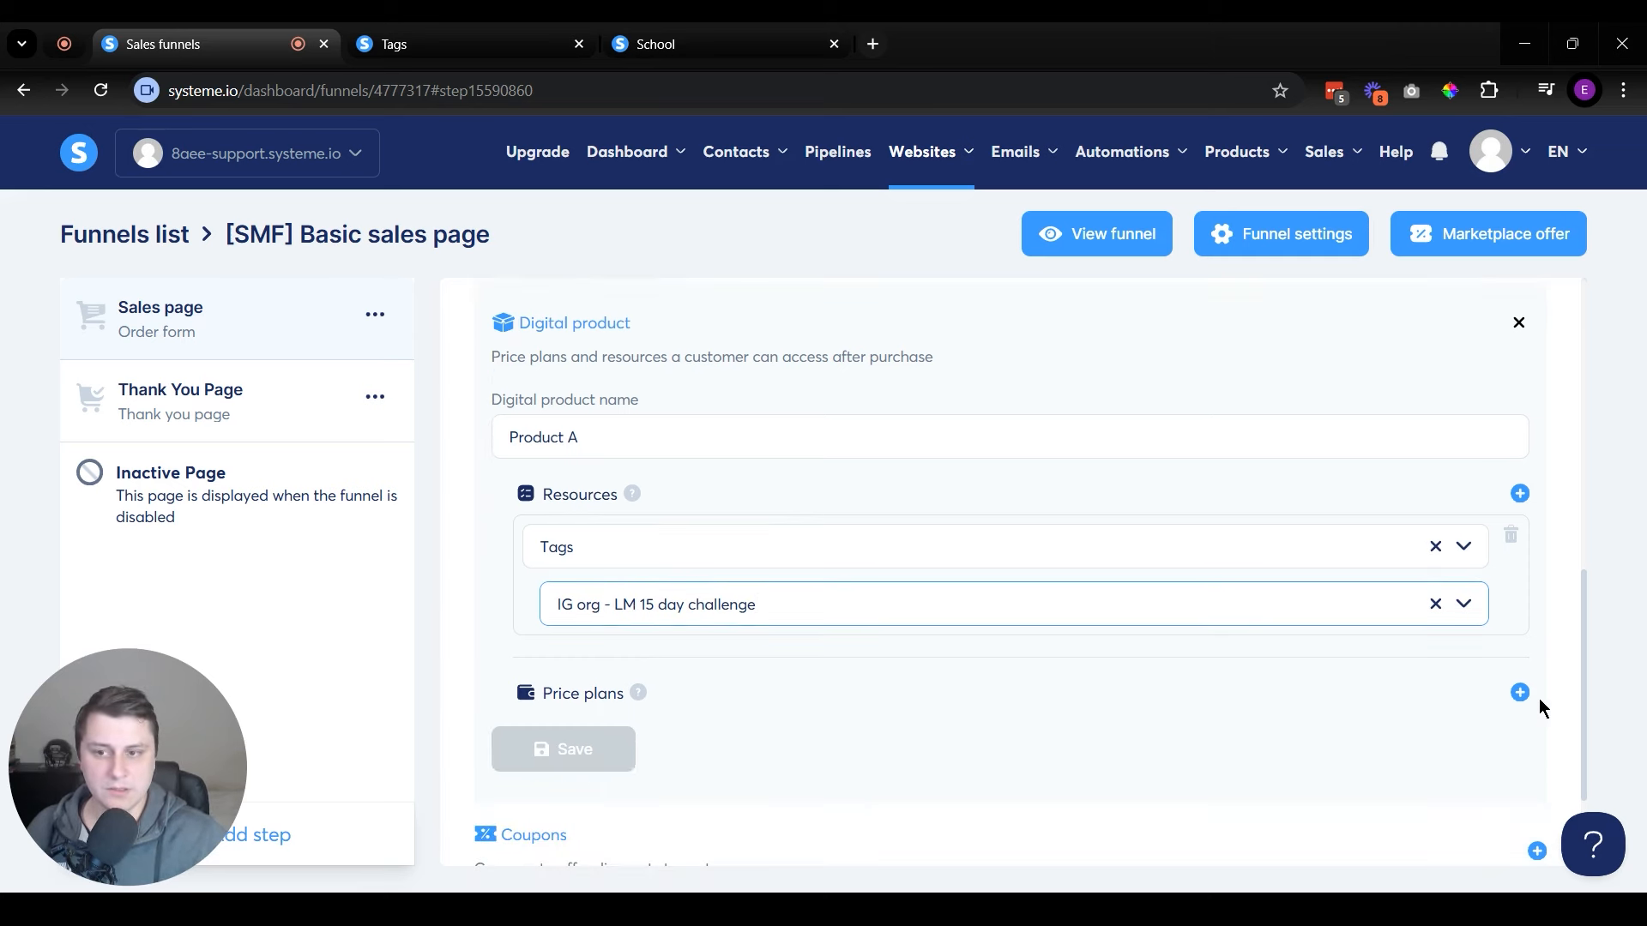
# - Change Product A's resource to Courses, choose New awesome course and set its access type to Partial access
pyautogui.click(892, 548)
pyautogui.click(579, 596)
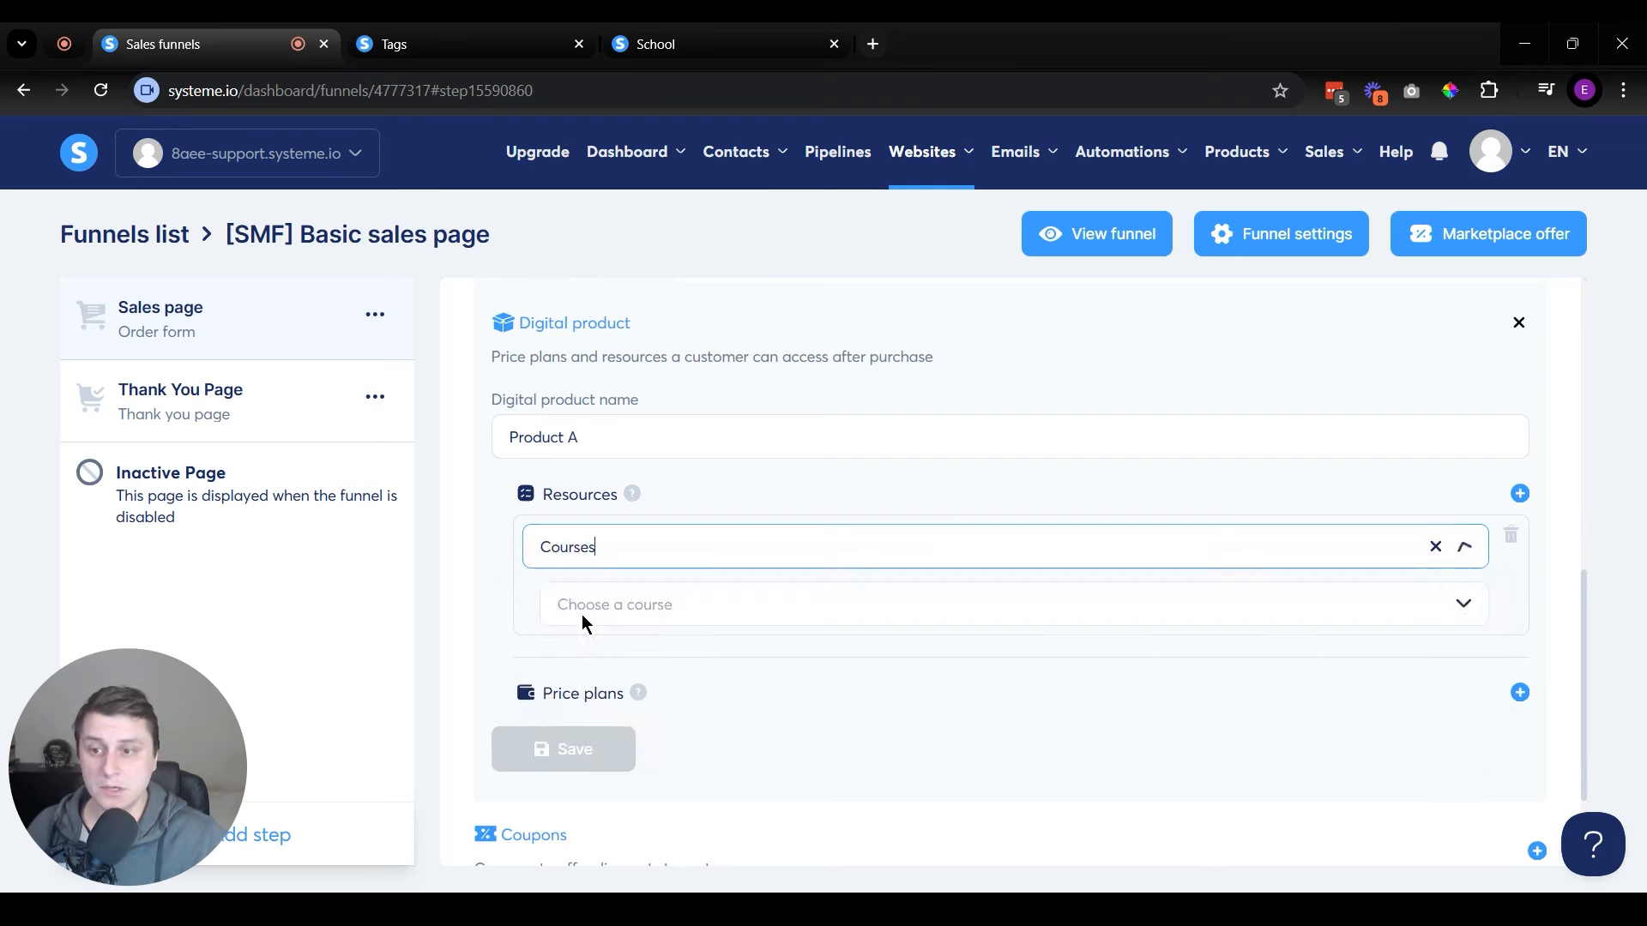
pyautogui.click(581, 614)
pyautogui.click(665, 664)
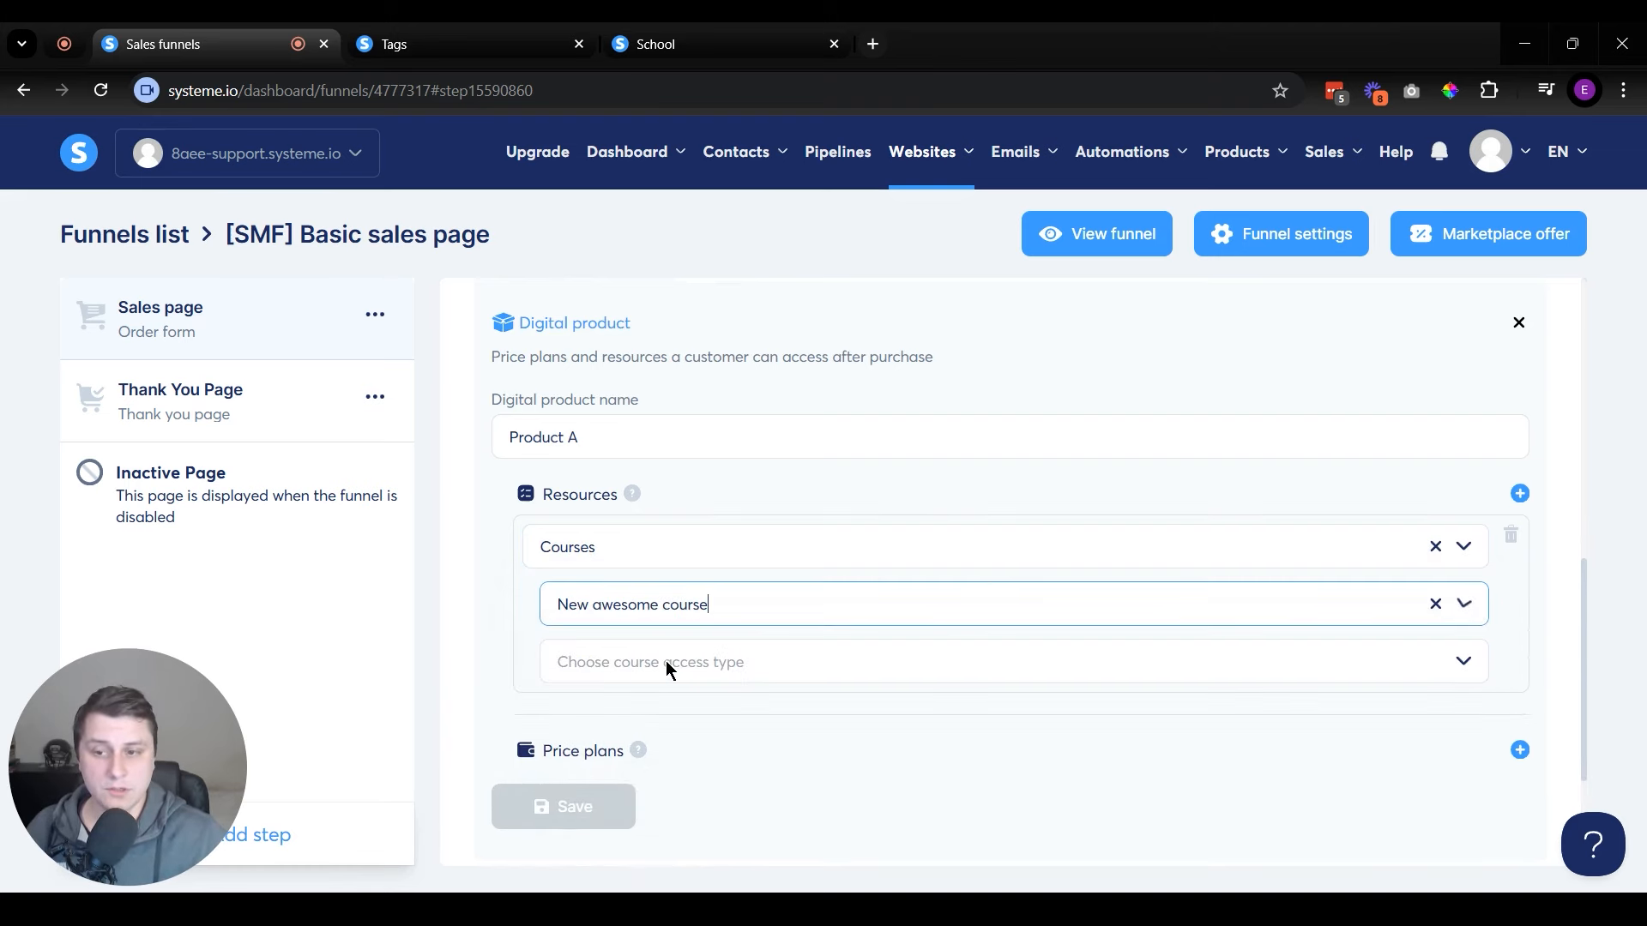
pyautogui.click(666, 660)
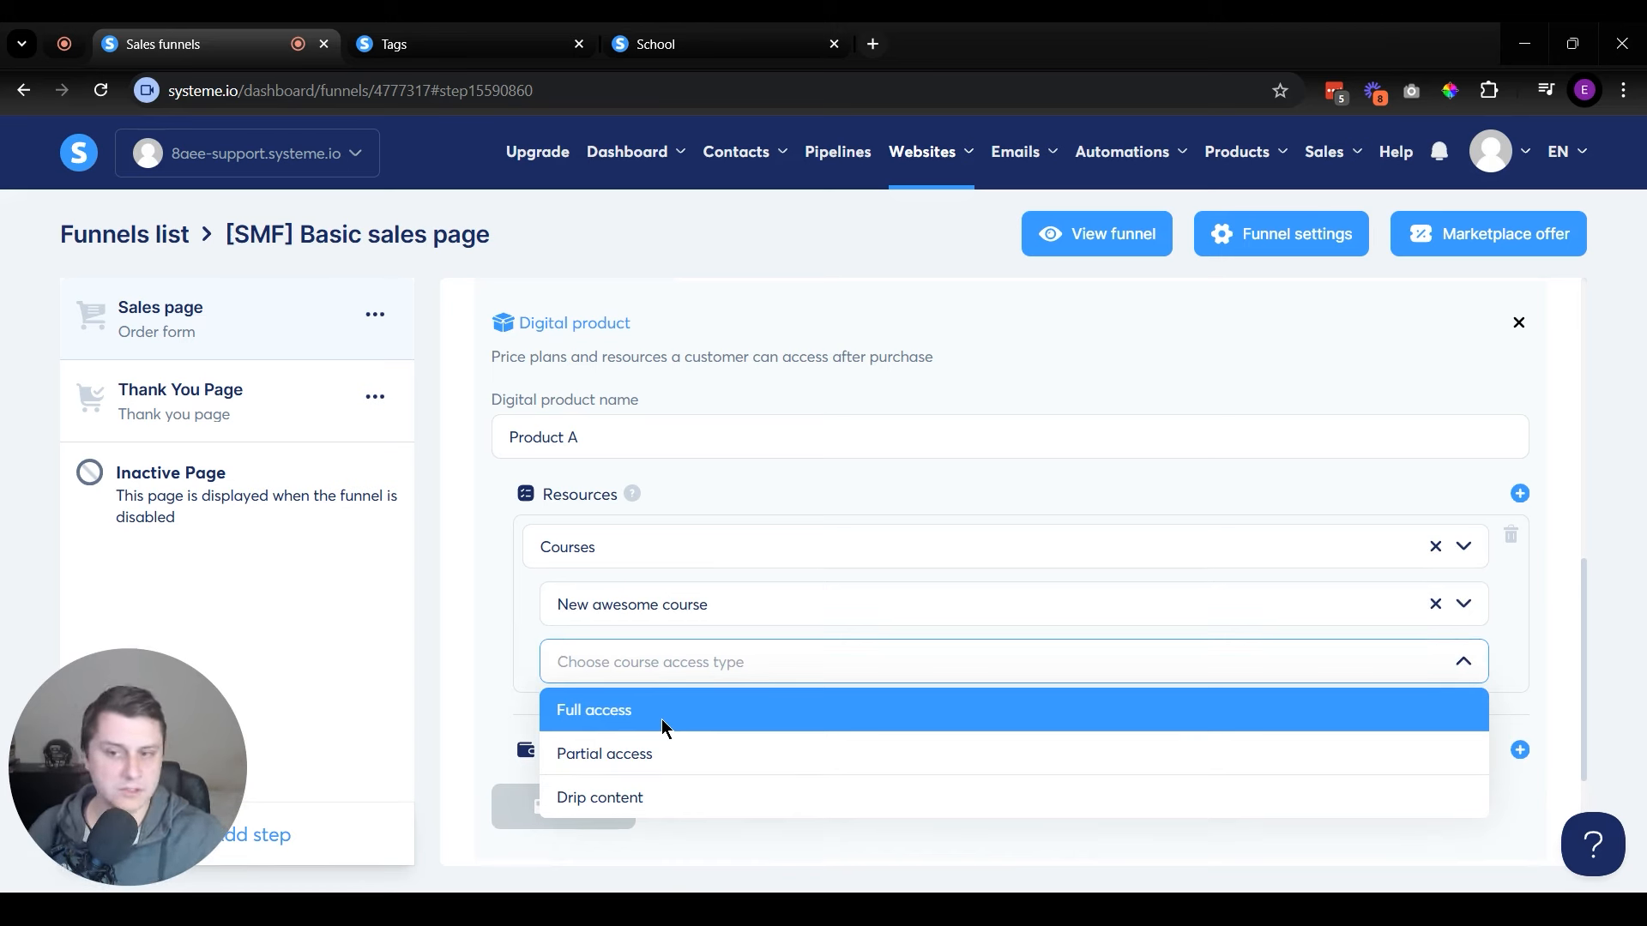
pyautogui.click(656, 742)
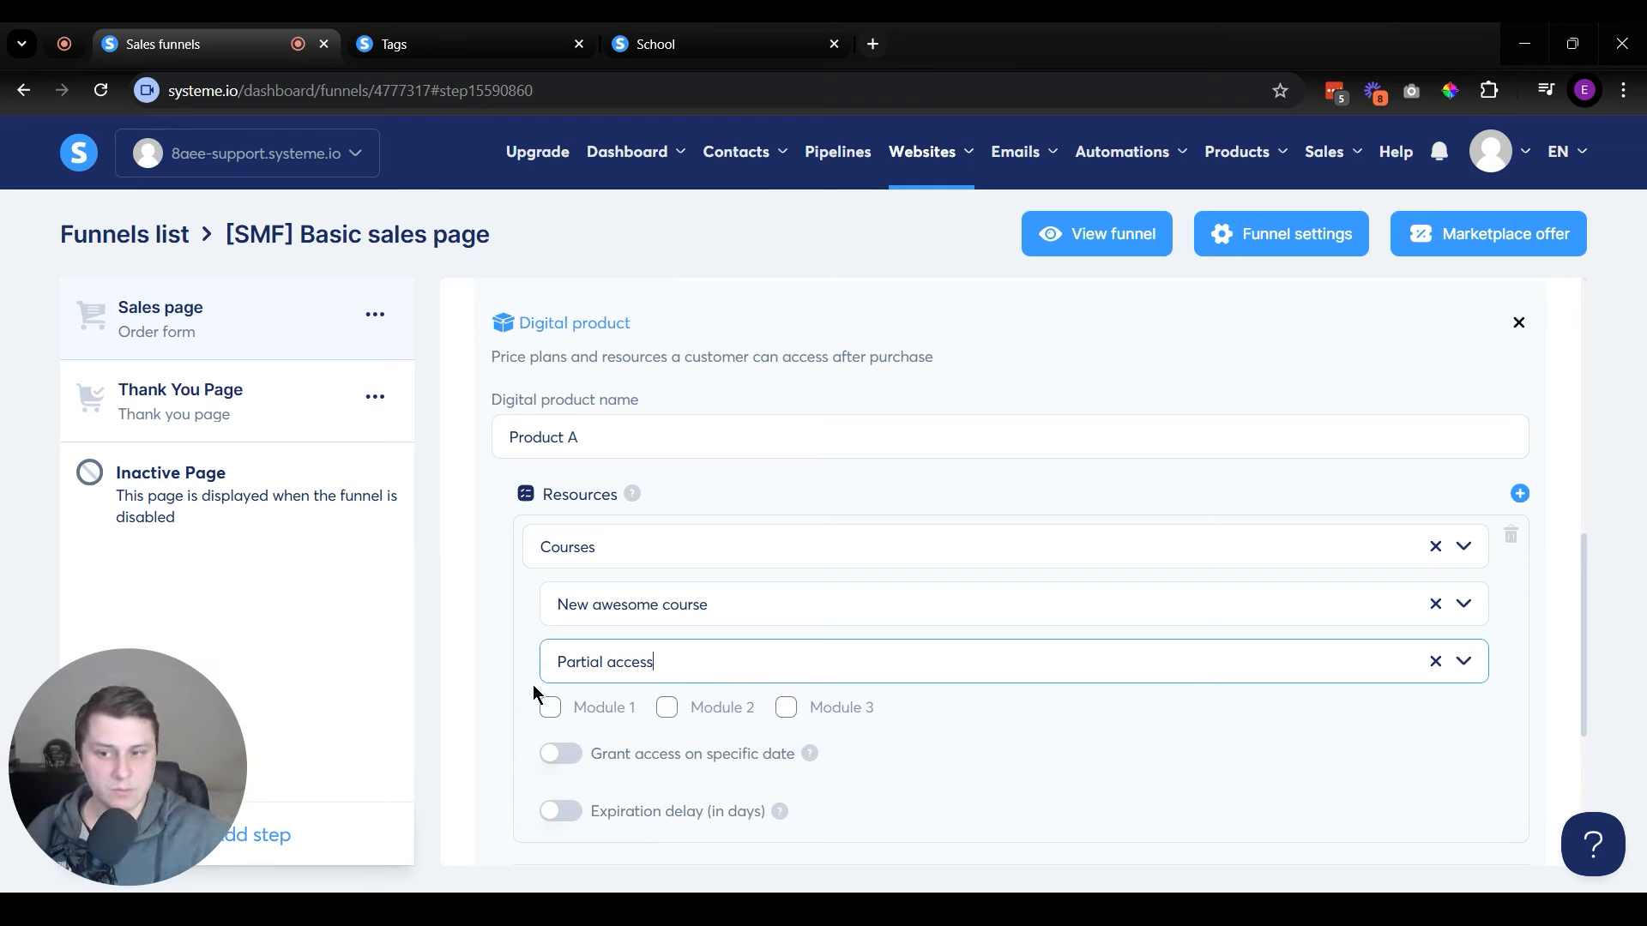
pyautogui.click(730, 660)
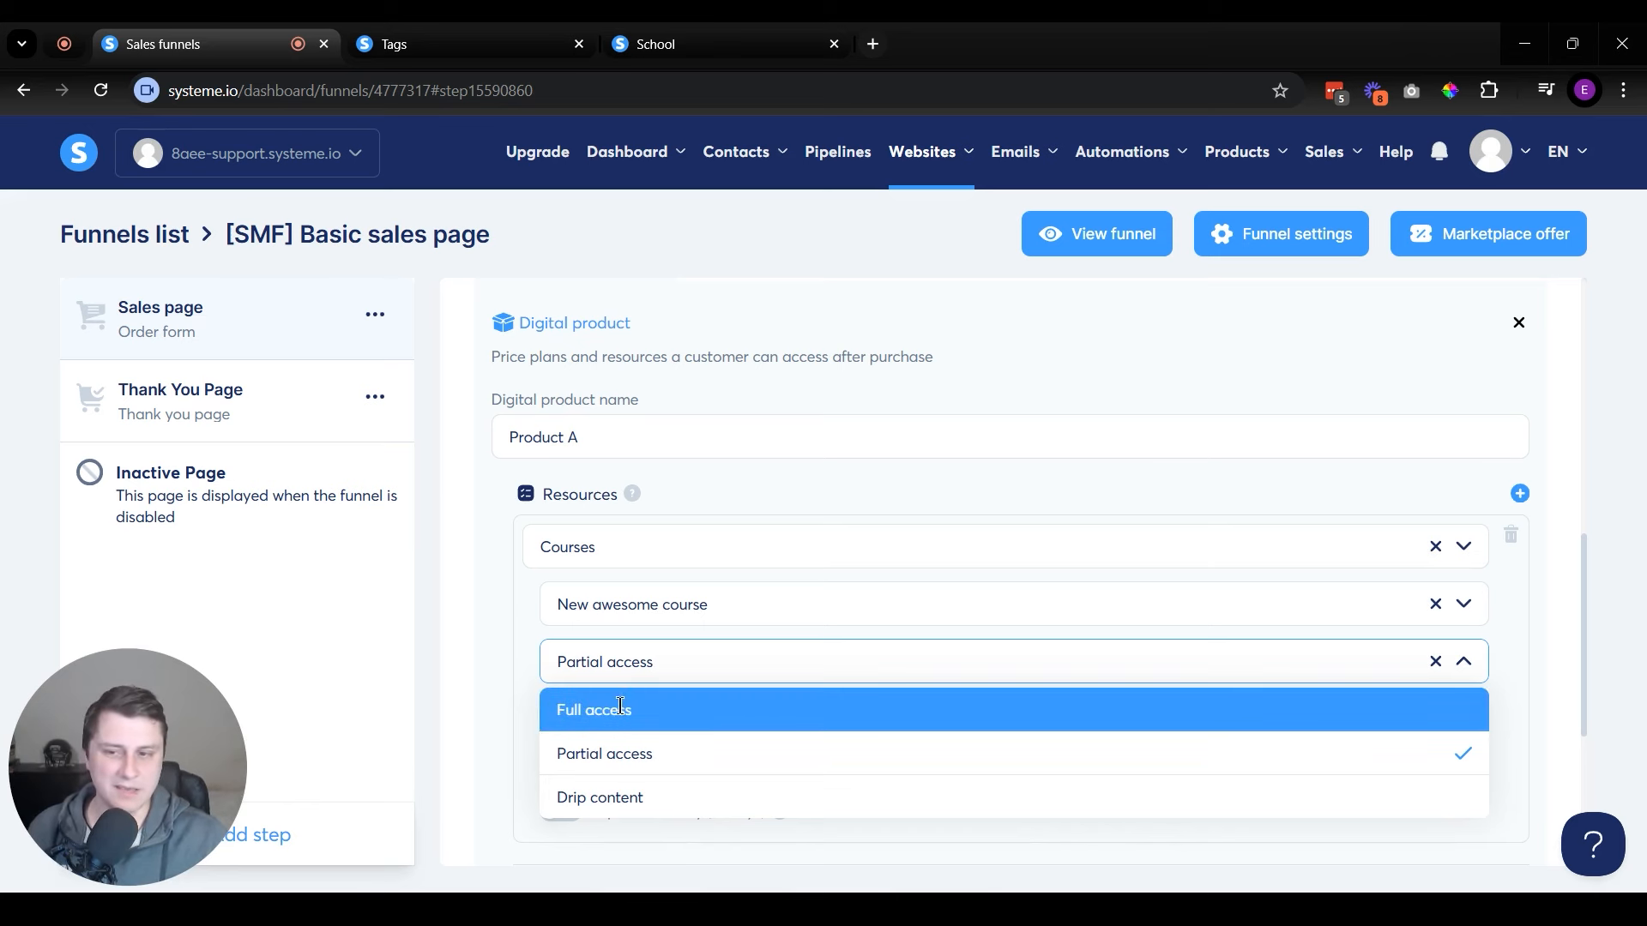
pyautogui.click(531, 617)
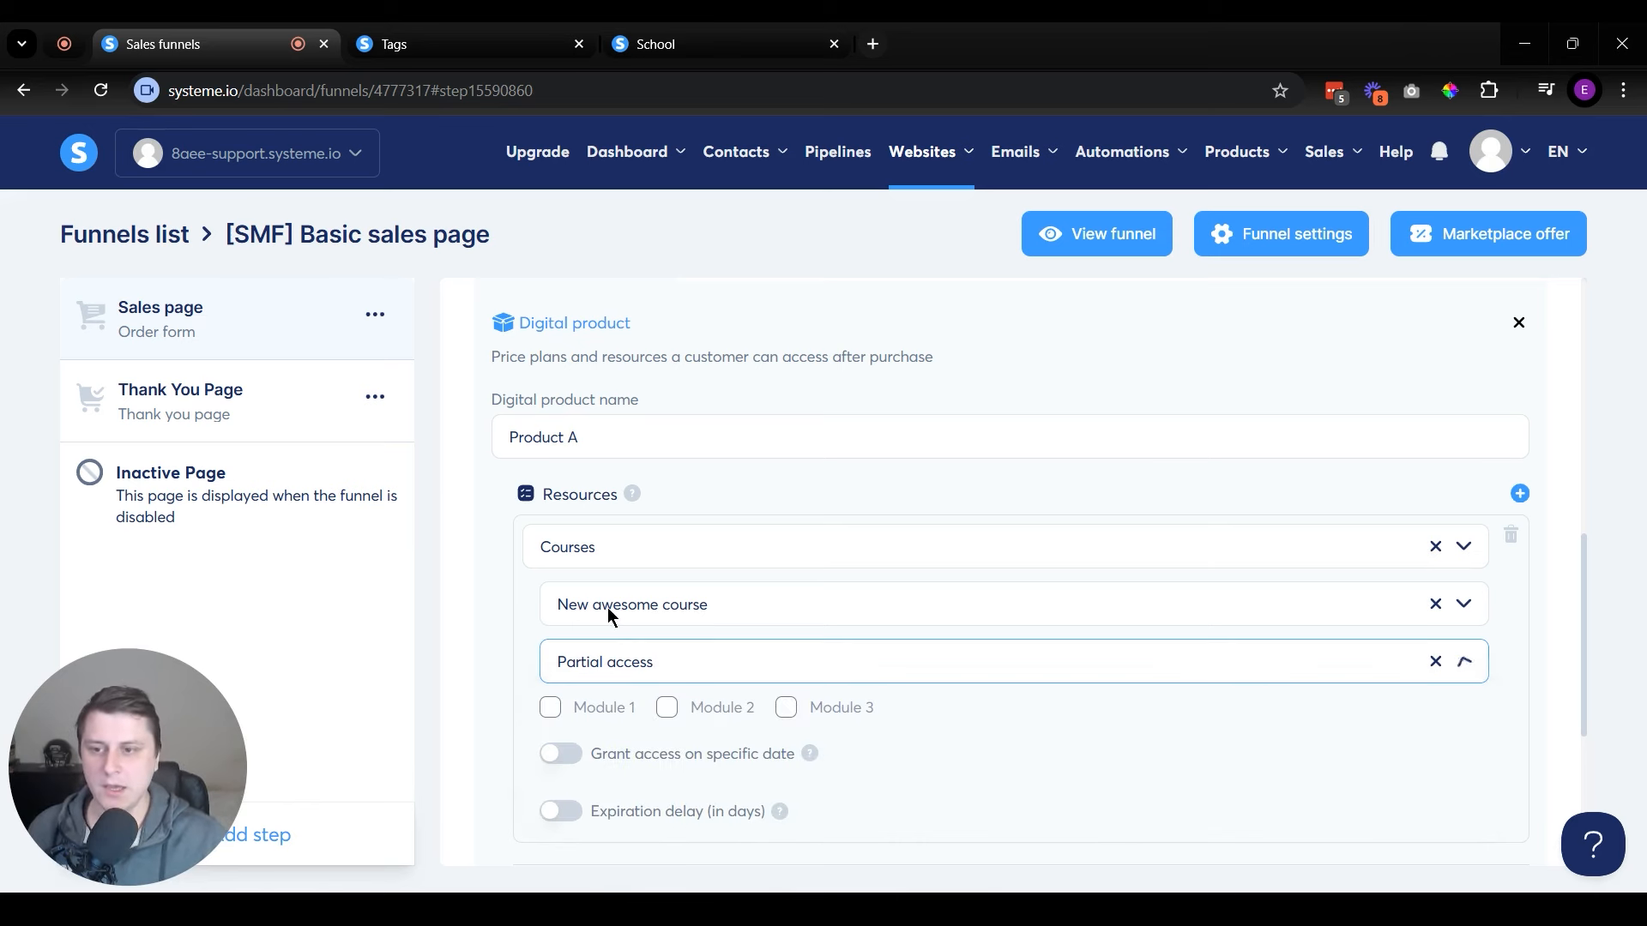
# - Replace Product A's course resource with the tag IG org - LM 15 day challenge
pyautogui.click(659, 544)
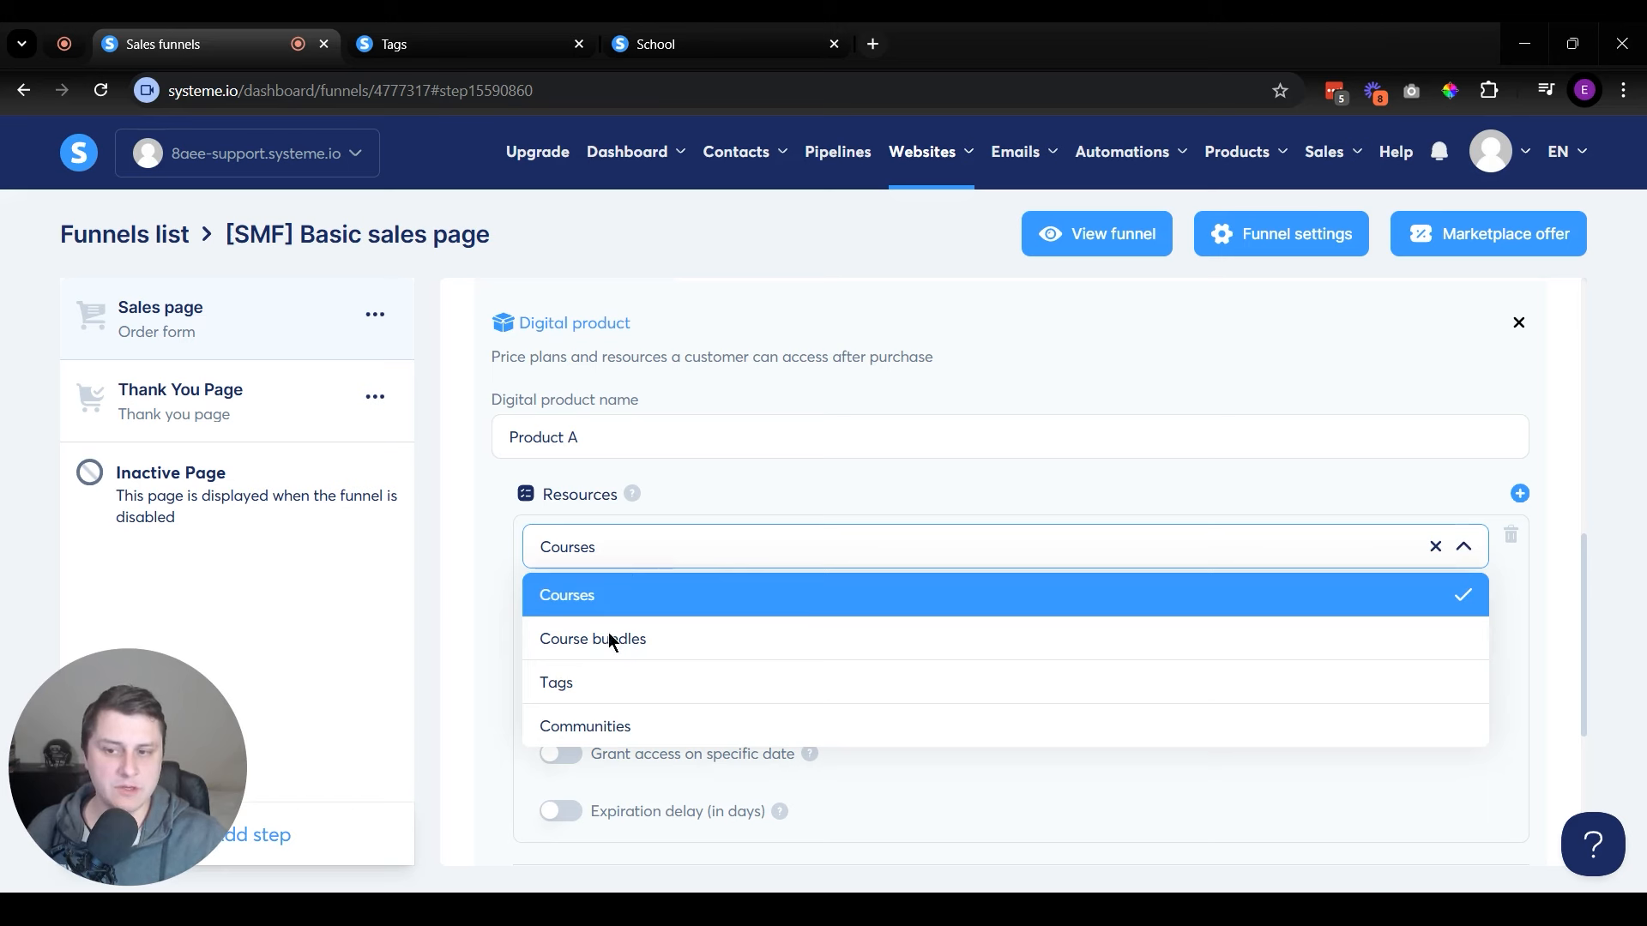
pyautogui.click(595, 686)
pyautogui.click(612, 605)
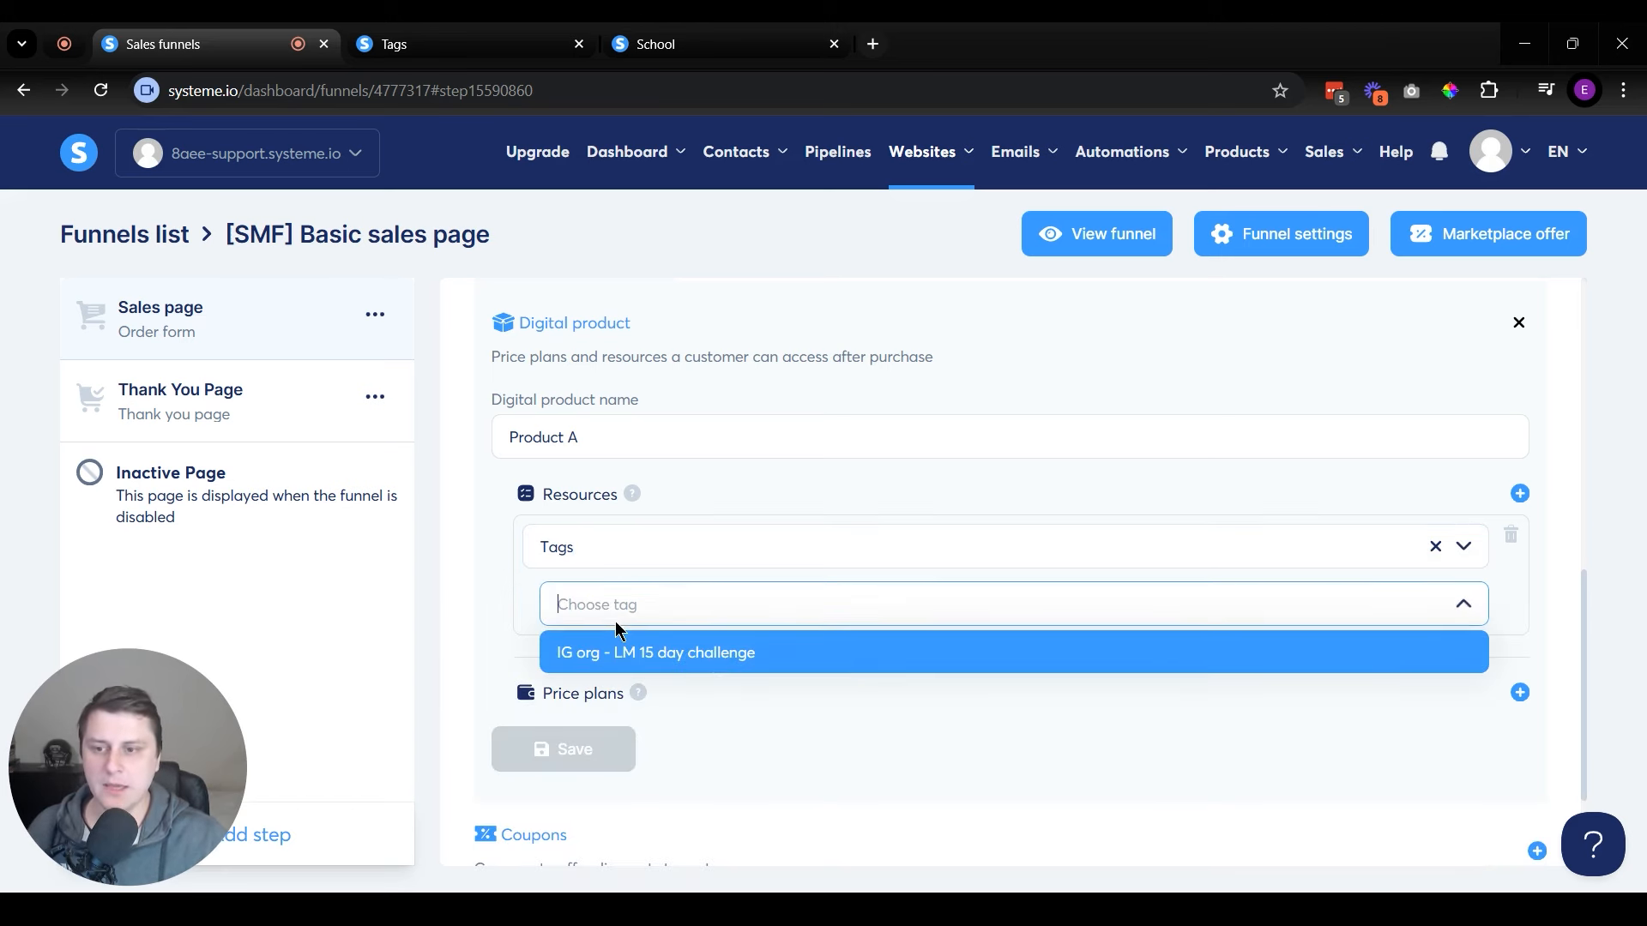
pyautogui.click(685, 665)
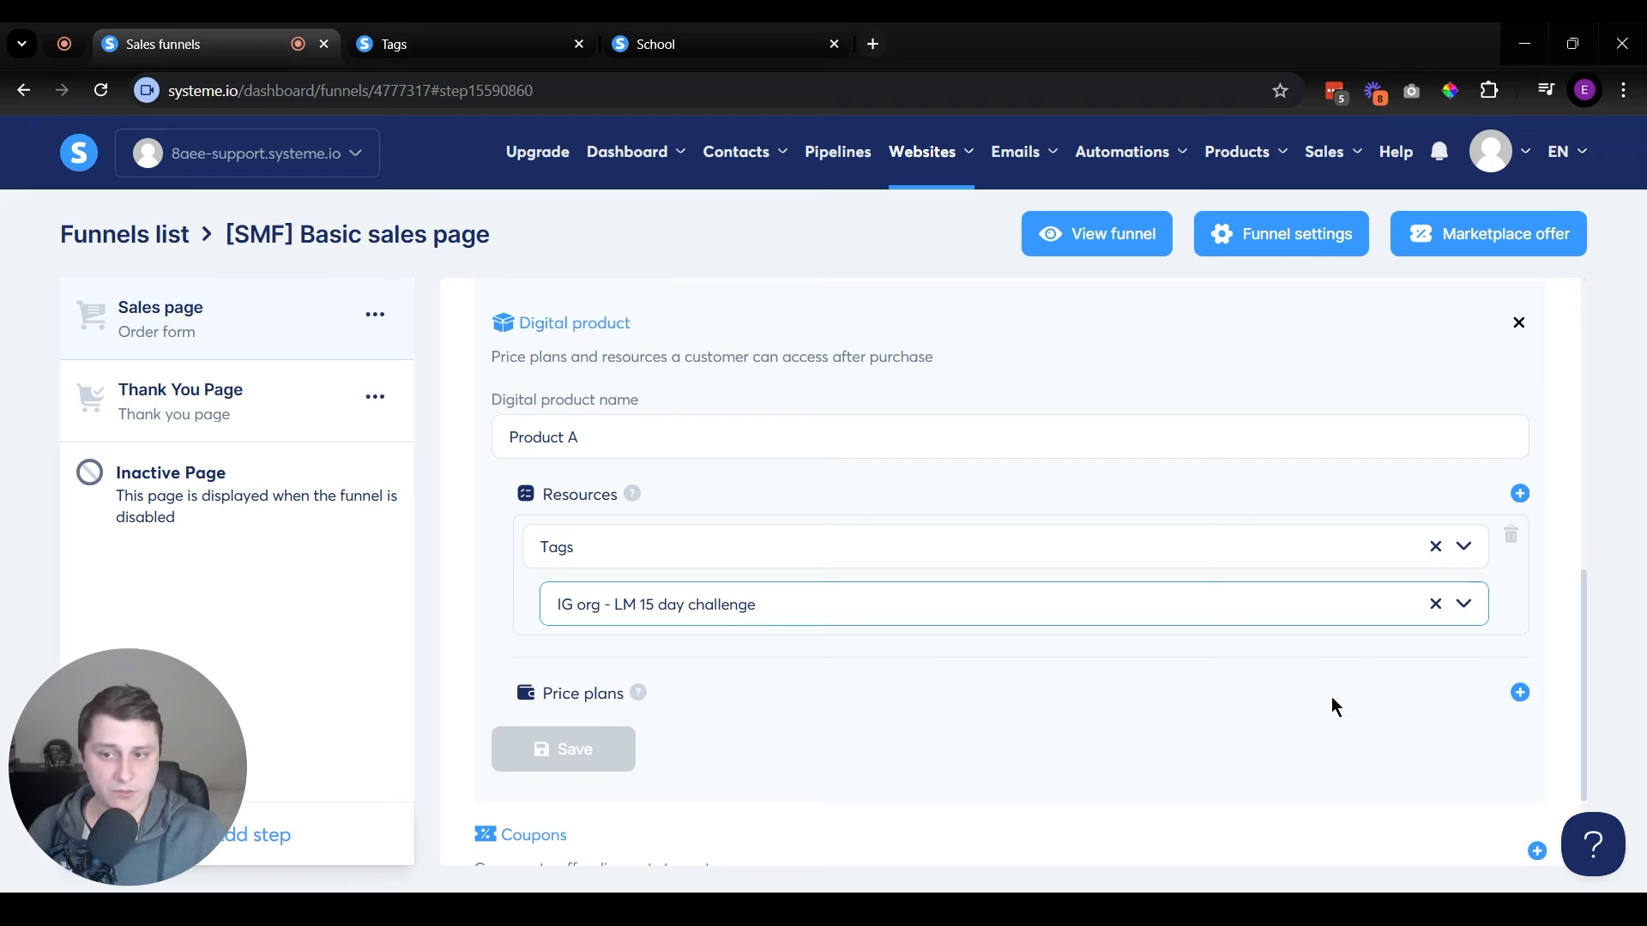
# - Add a new price plan to Product A and enter Product A ($19) as its order form name
pyautogui.click(1521, 693)
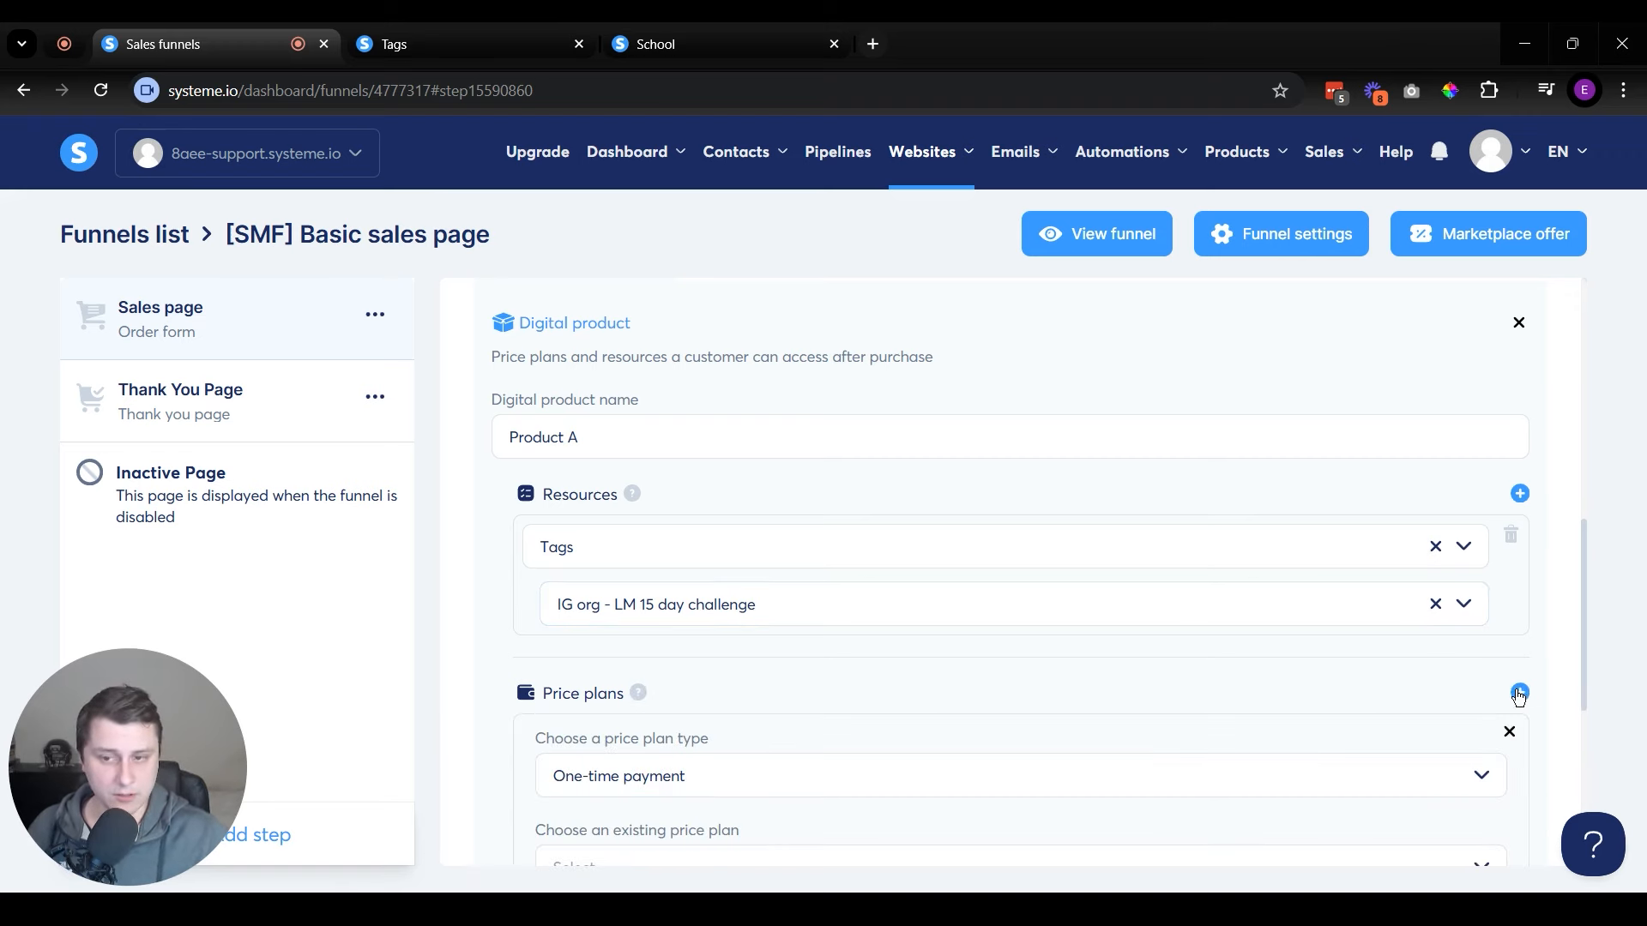
pyautogui.scroll(-3, 1028, 652)
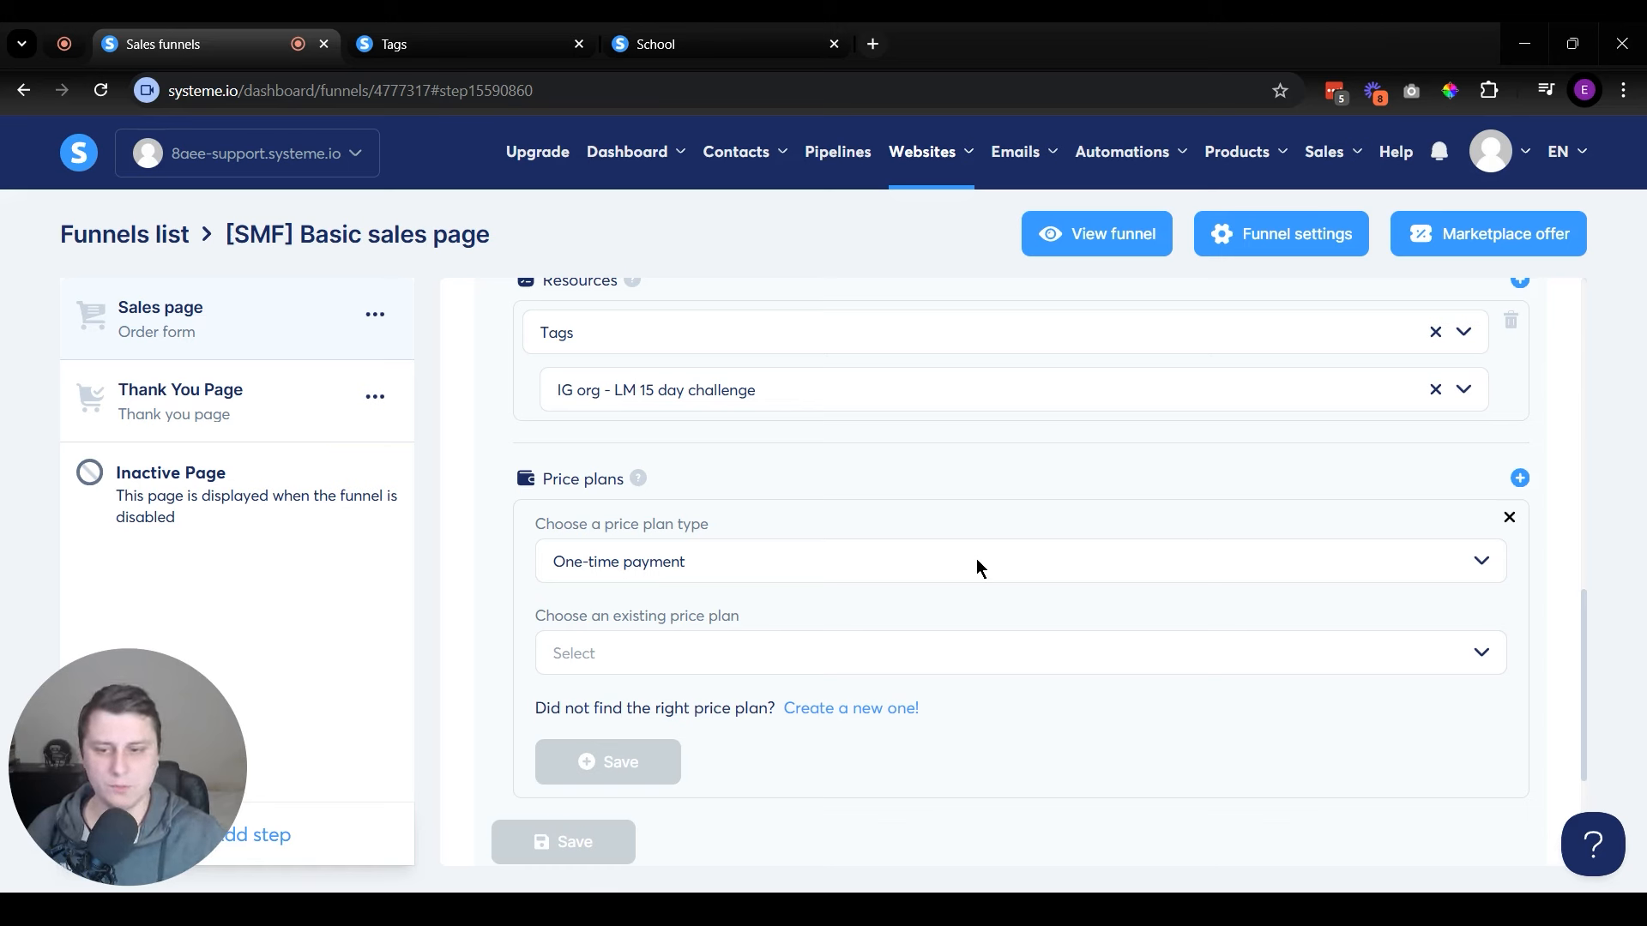
pyautogui.click(844, 710)
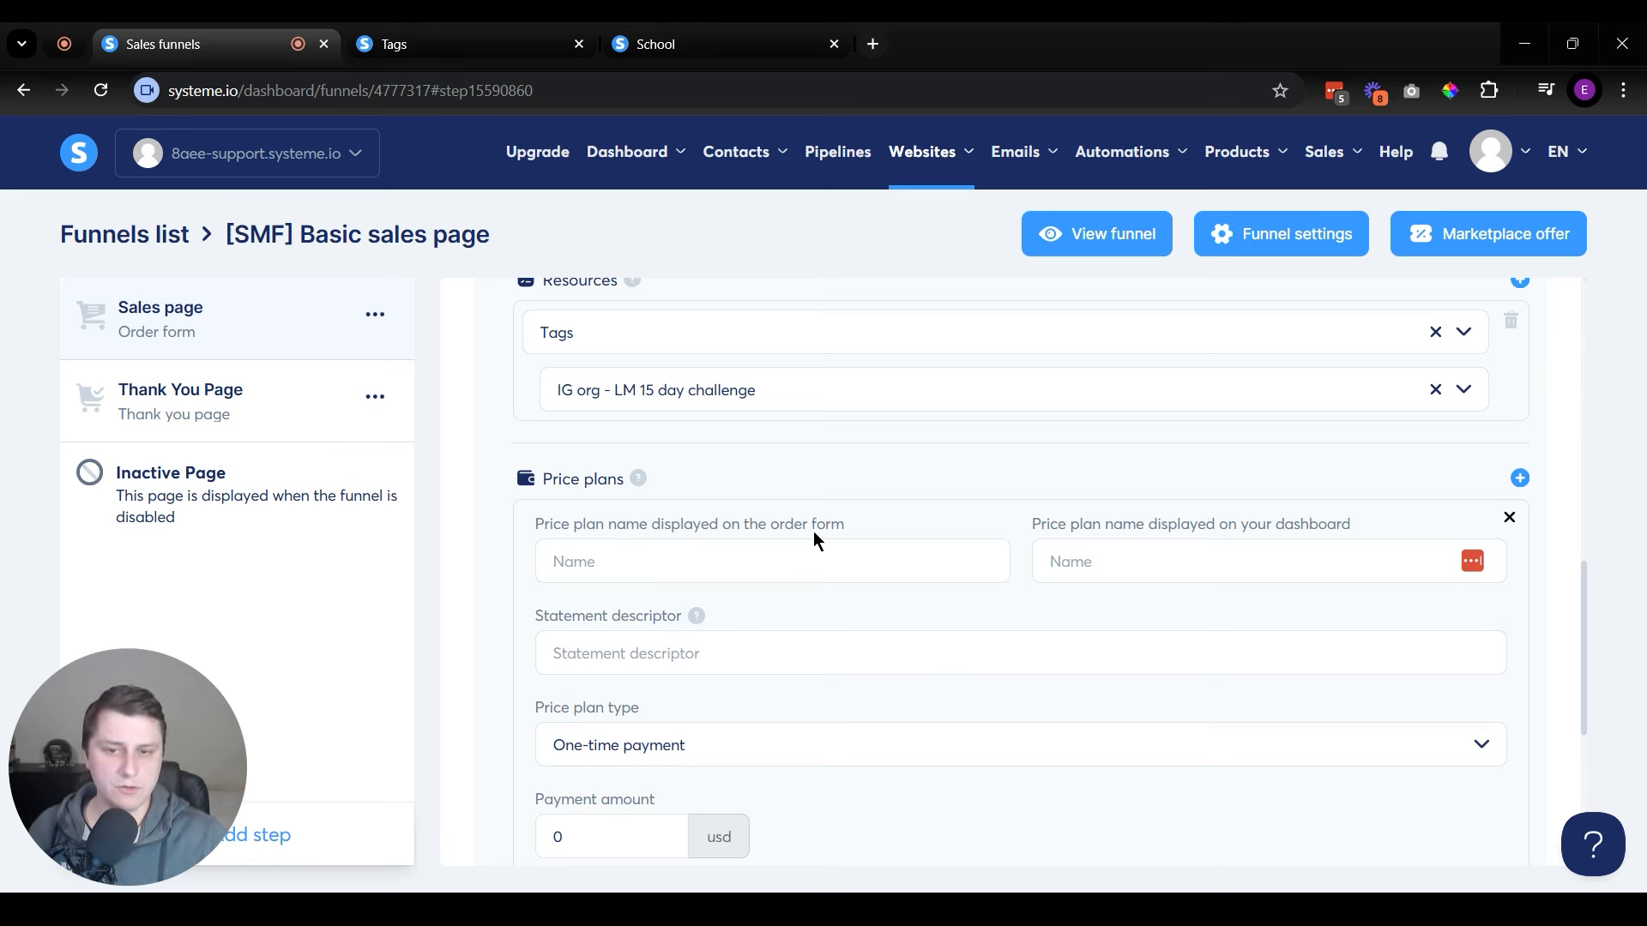
pyautogui.moveTo(1026, 528); pyautogui.dragTo(1271, 519)
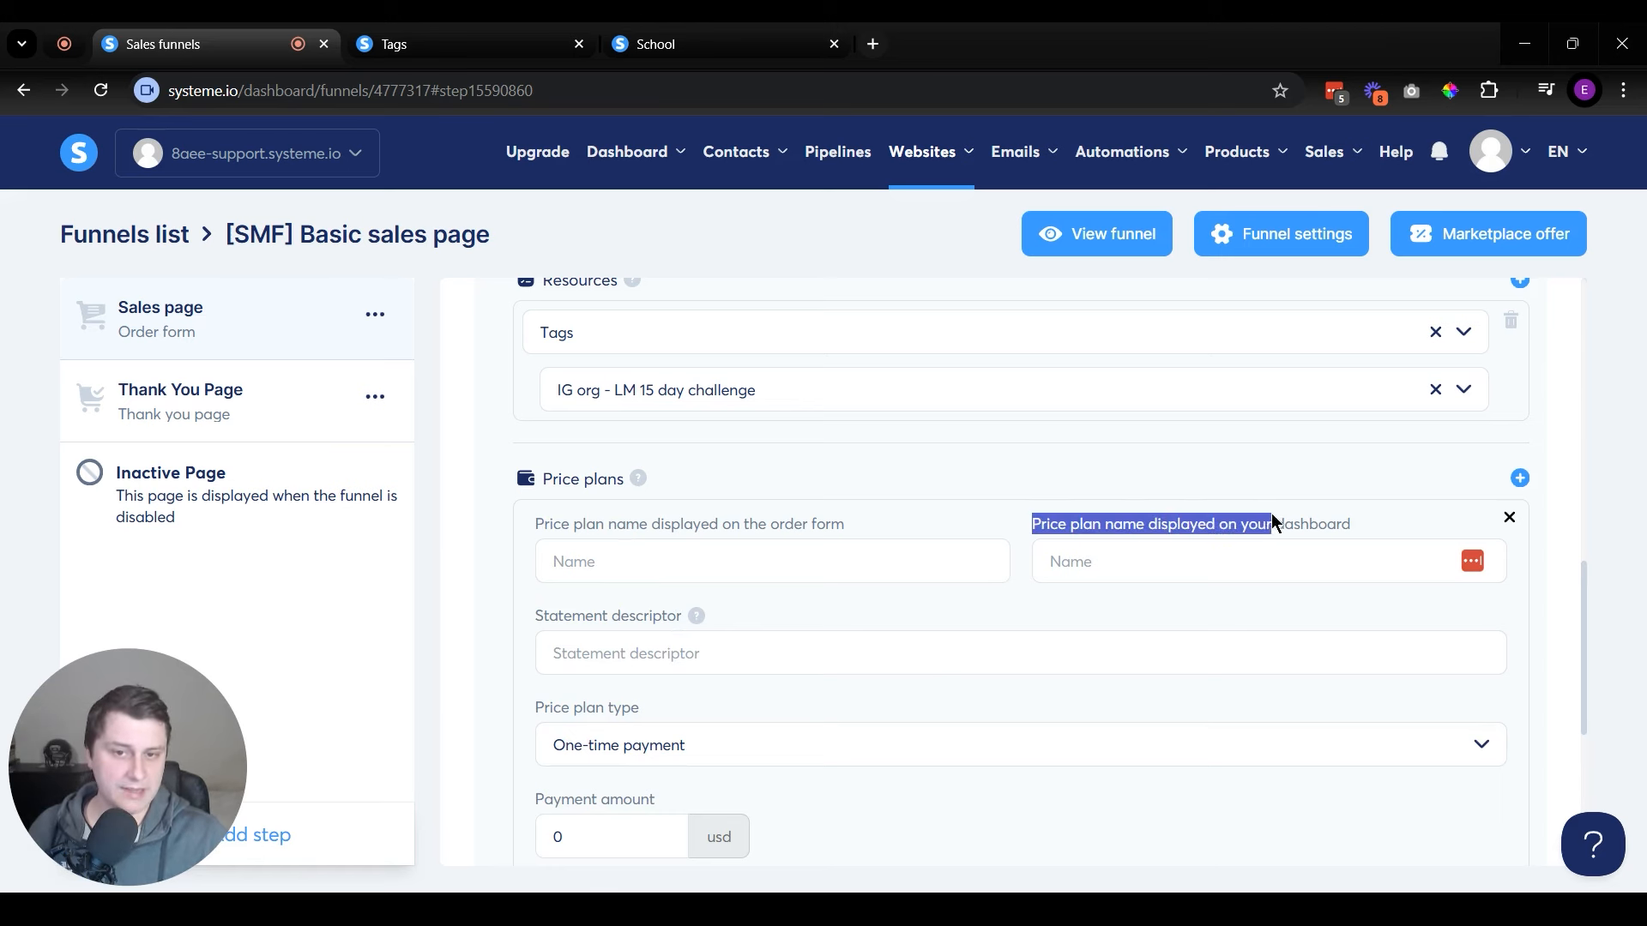
pyautogui.click(1381, 537)
pyautogui.click(795, 567)
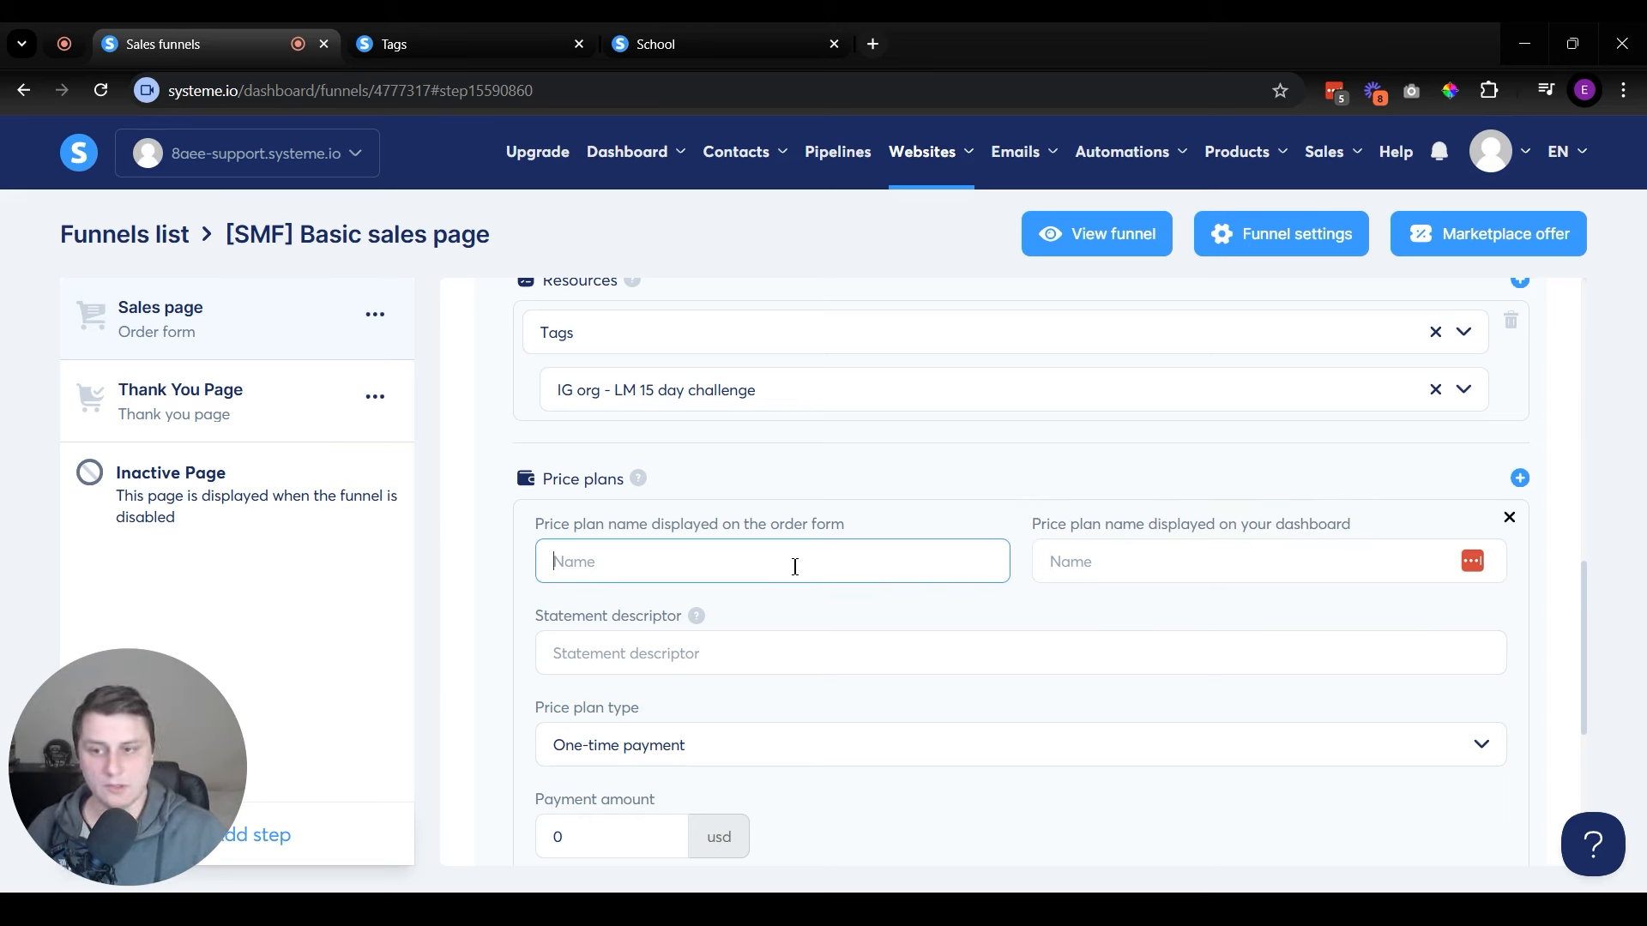
pyautogui.write('Product ')
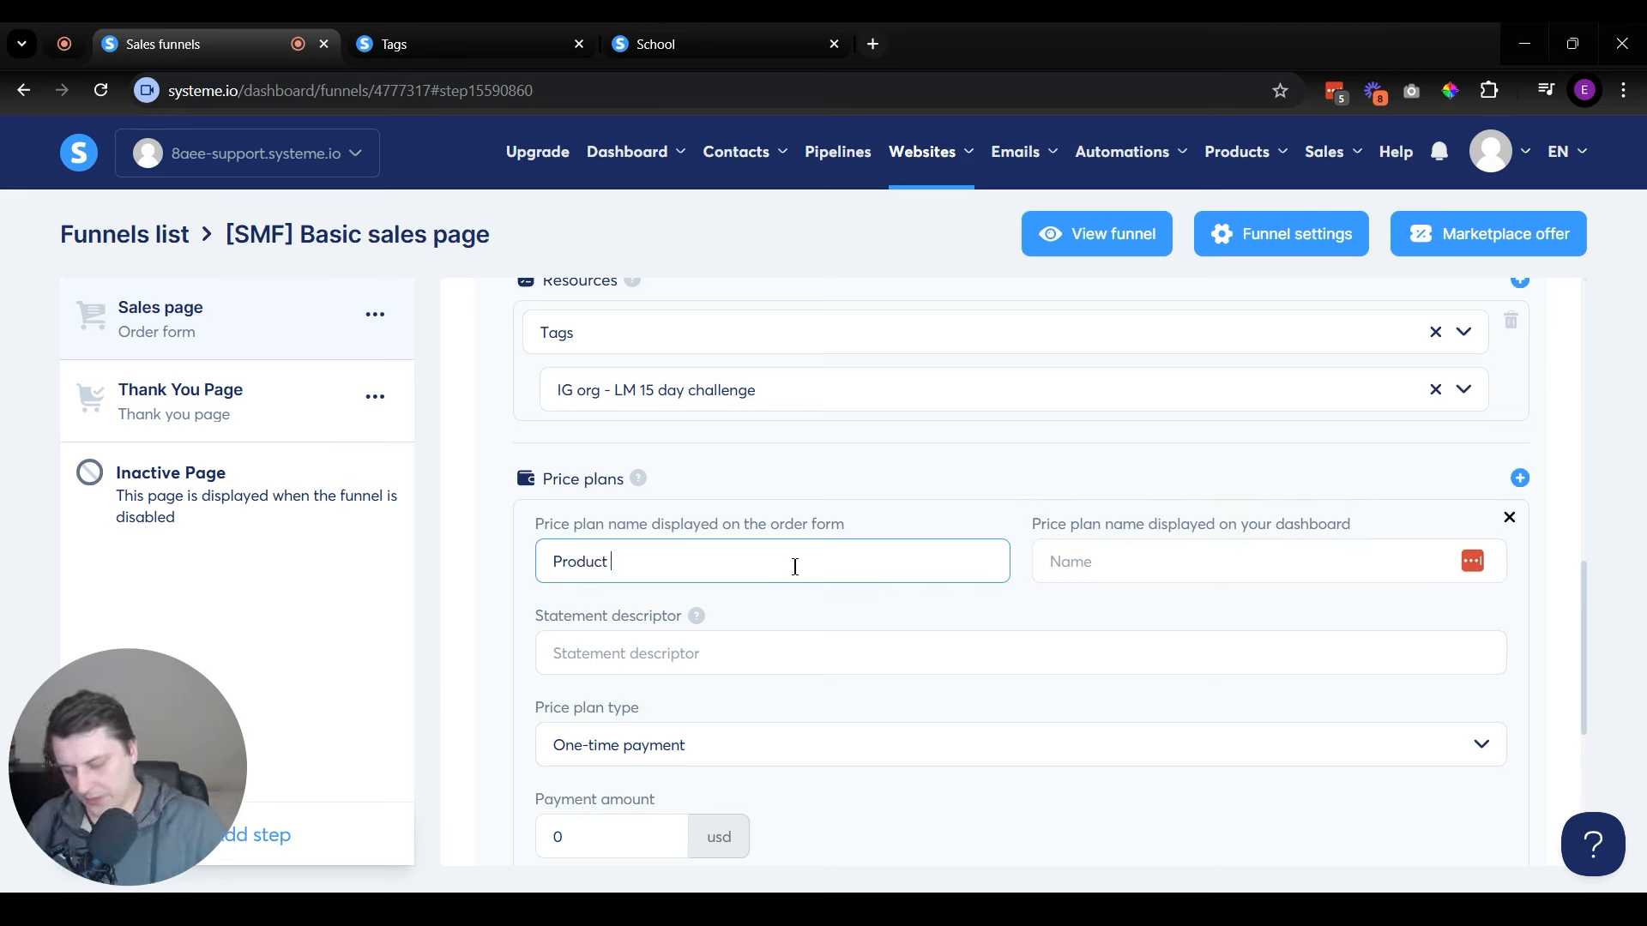
pyautogui.write('A ($19)')
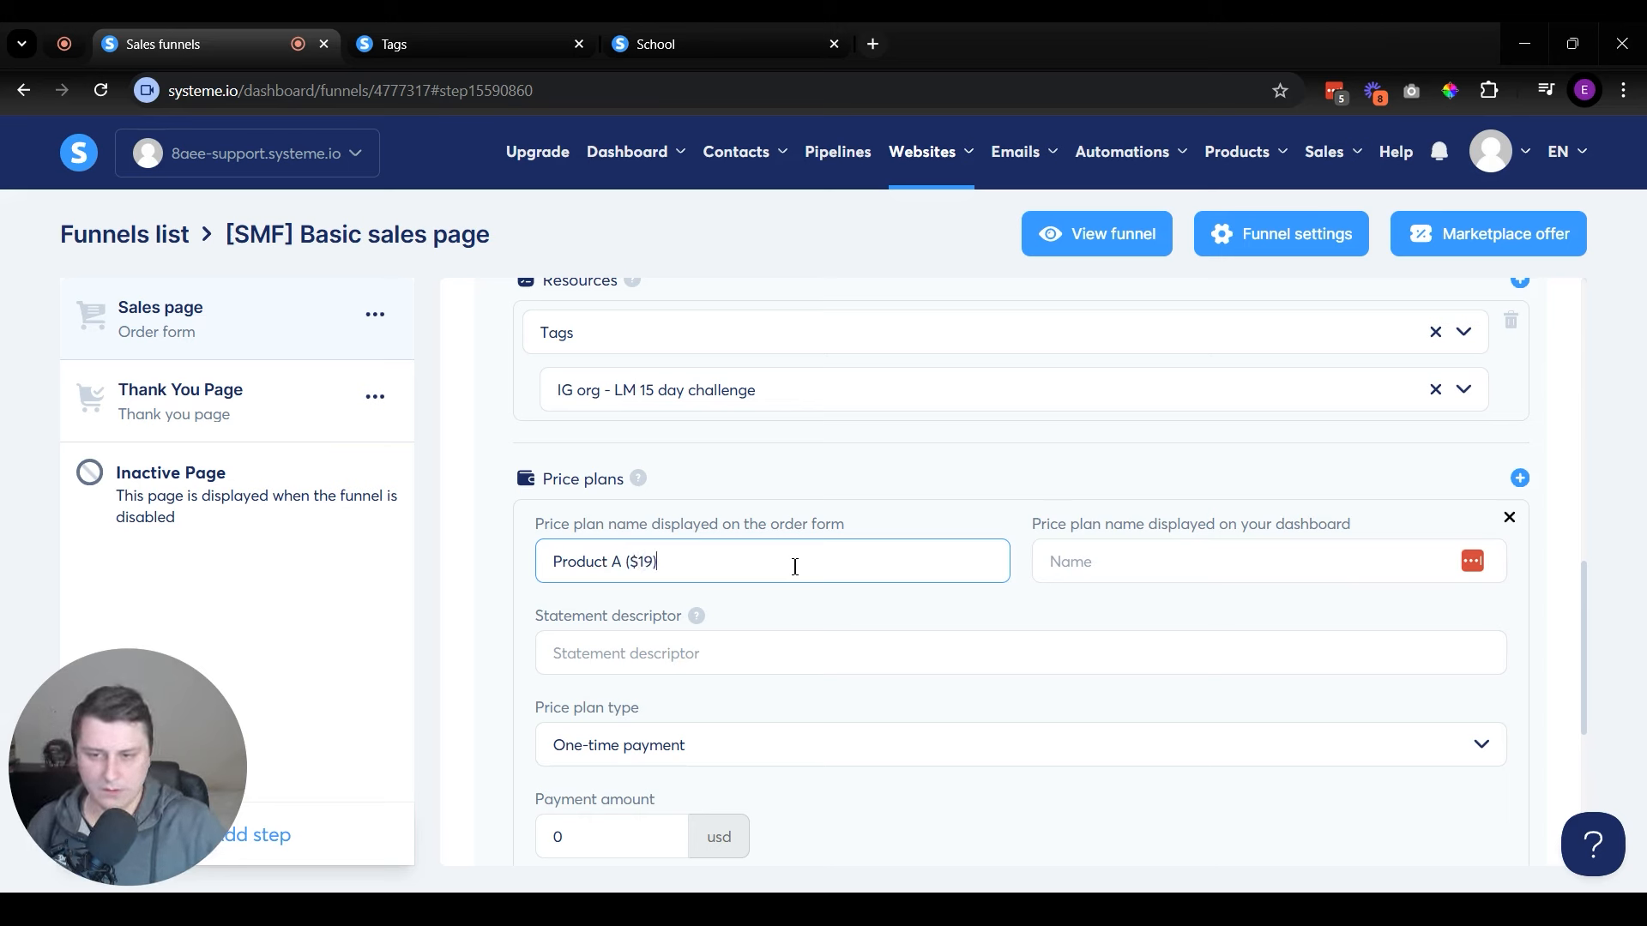
# - Copy the order form name Product A ($19) into the price plan's dashboard name
pyautogui.hotkey('ctrl', 'a')
pyautogui.hotkey('ctrl', 'c')
pyautogui.click(1128, 566)
pyautogui.hotkey('ctrl', 'v')
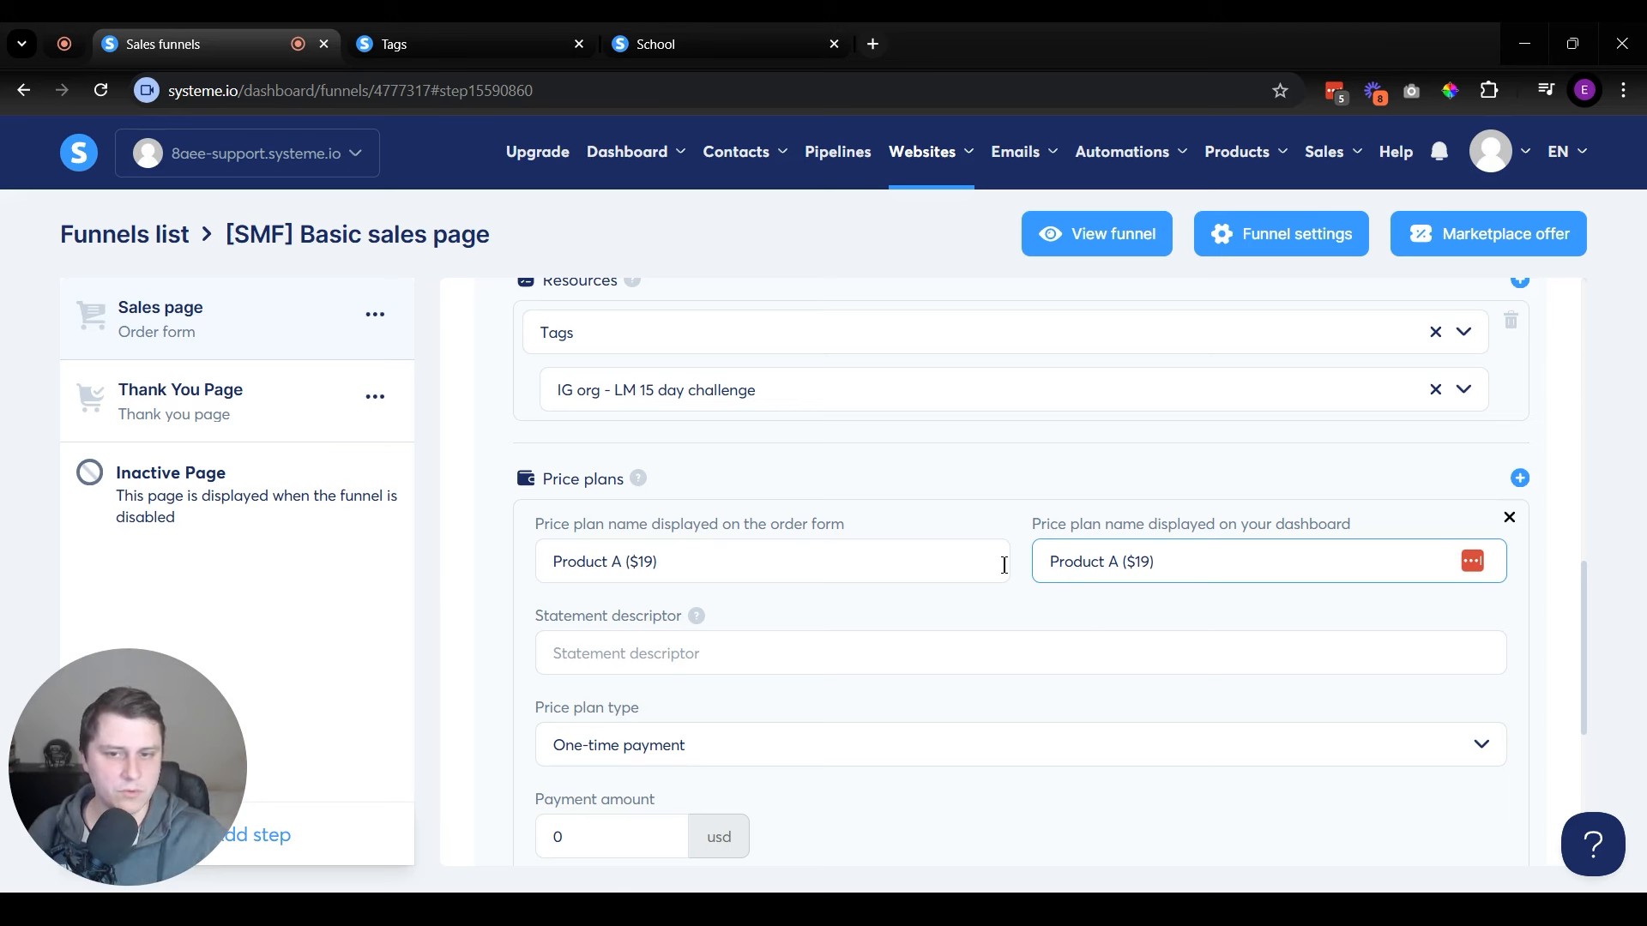
pyautogui.moveTo(1161, 562); pyautogui.dragTo(1122, 569)
pyautogui.click(1185, 577)
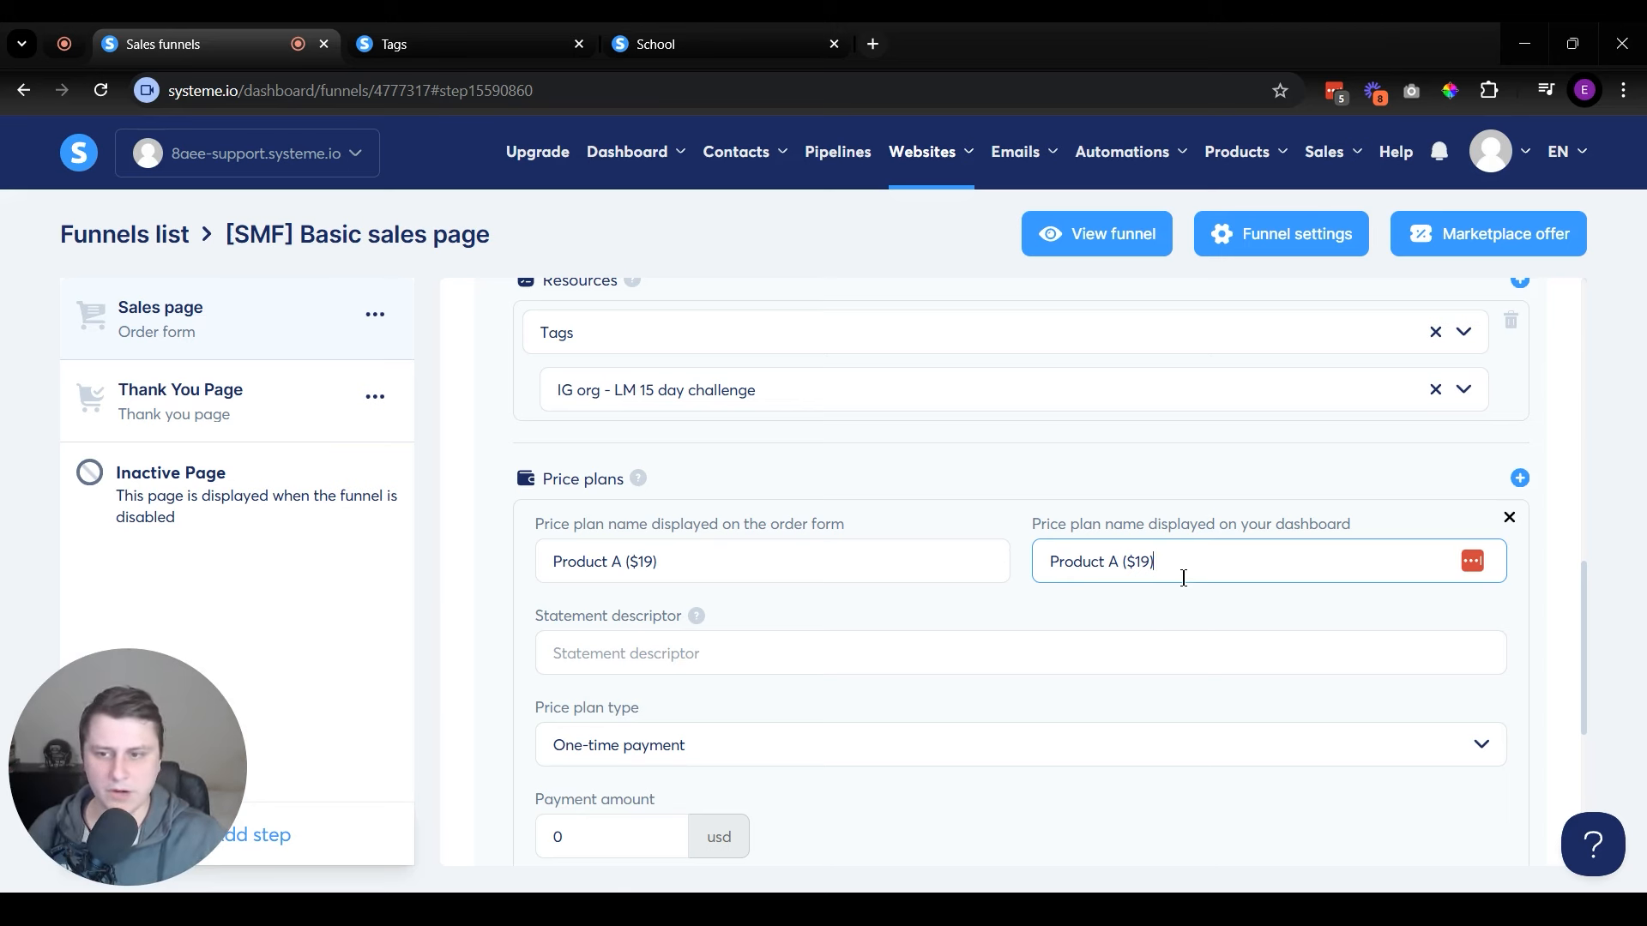
# - Fill the statement descriptor with Product A ($19) and read the help on statement descriptor rules
pyautogui.click(674, 682)
pyautogui.hotkey('ctrl', 'v')
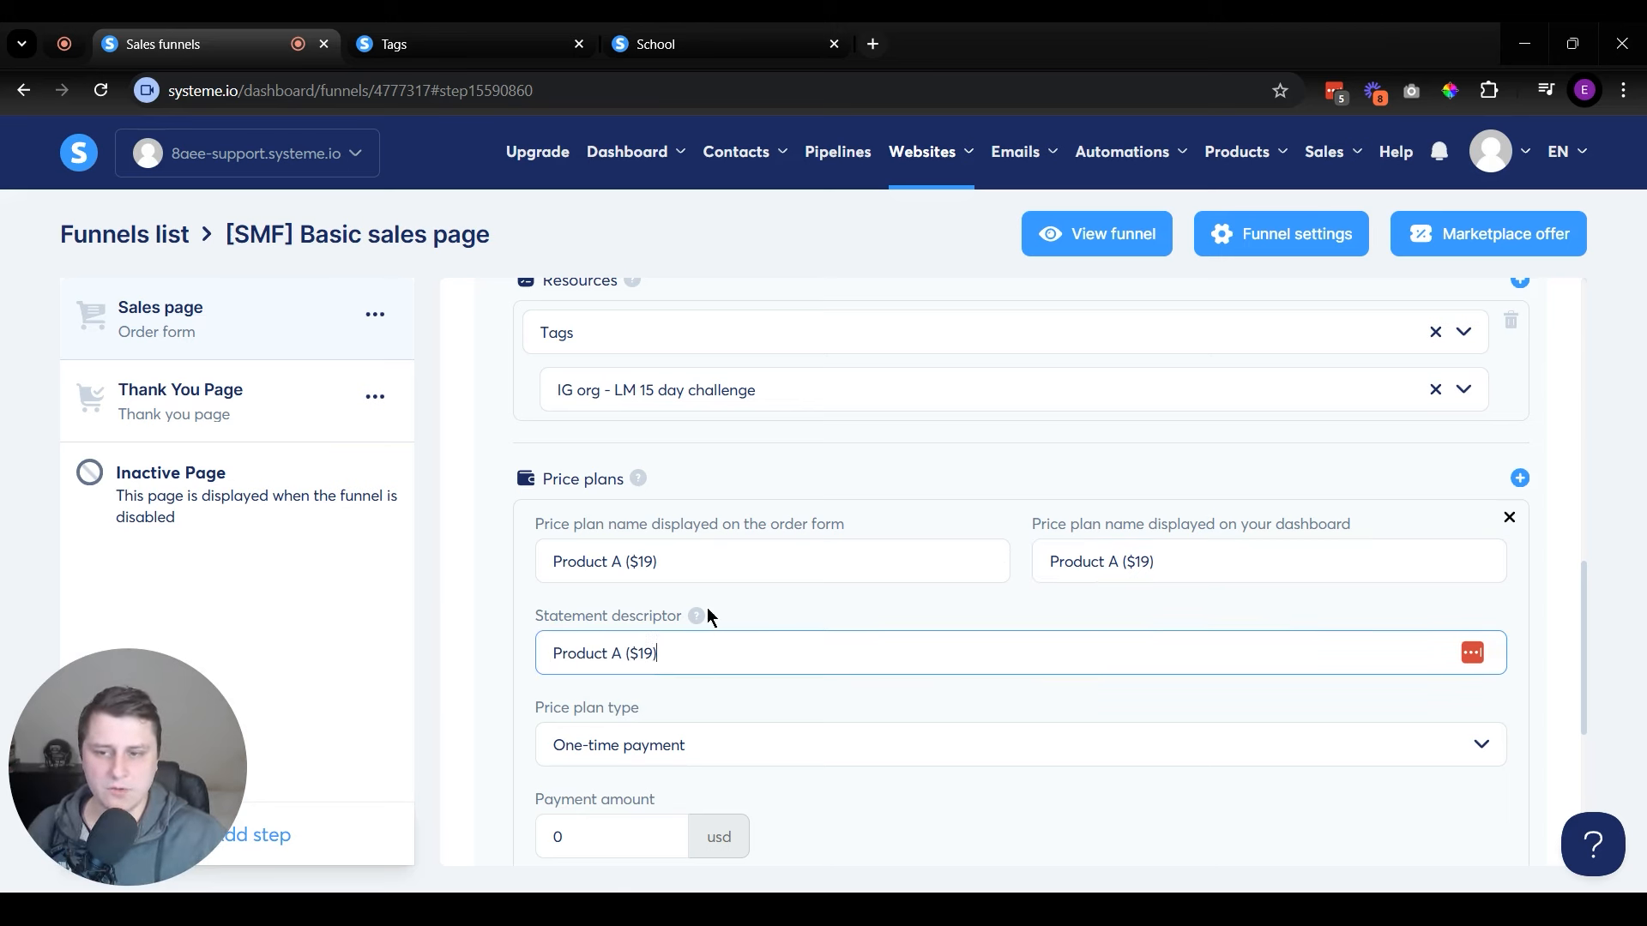
pyautogui.click(698, 617)
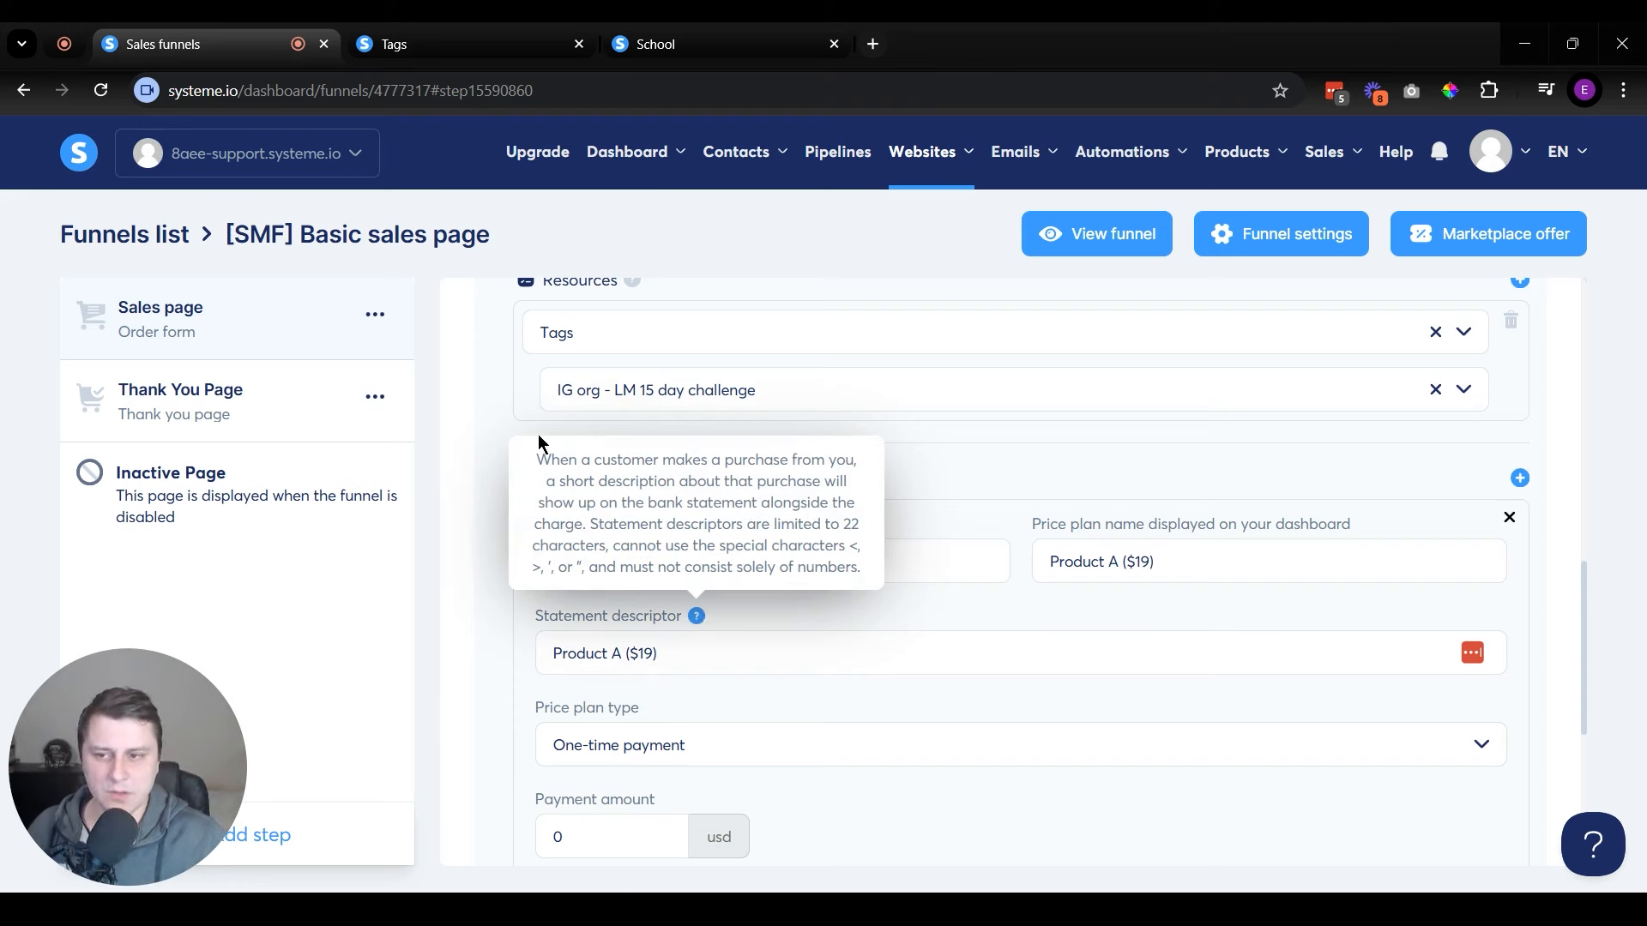
pyautogui.moveTo(563, 453); pyautogui.dragTo(719, 540)
pyautogui.click(858, 537)
pyautogui.doubleClick(857, 536)
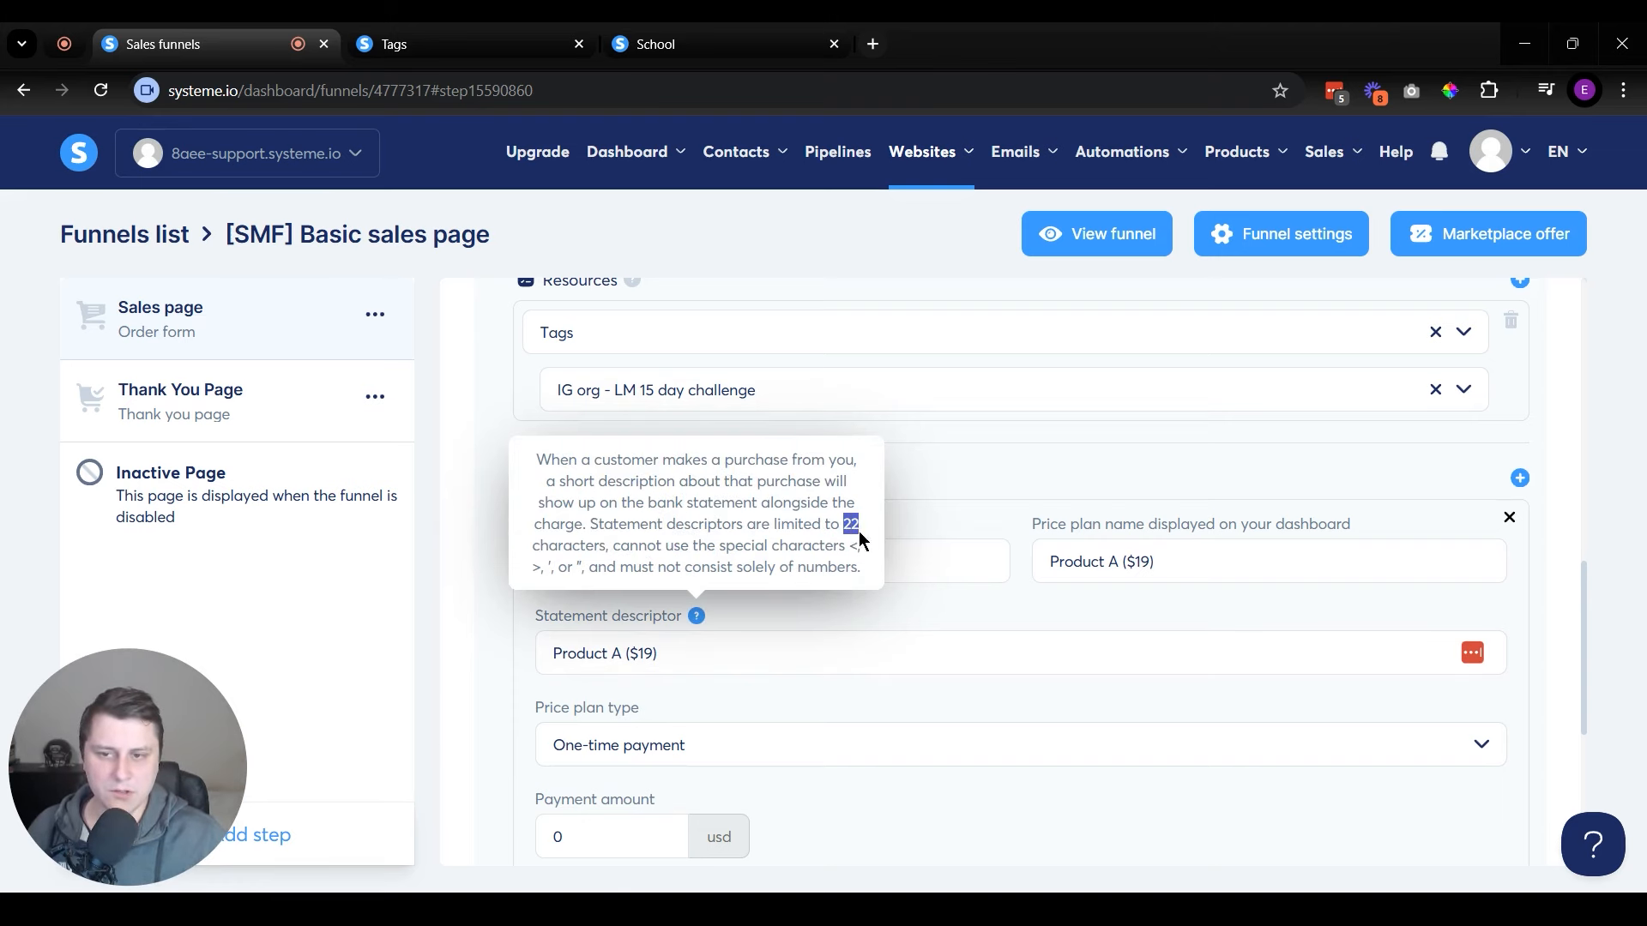
pyautogui.click(938, 622)
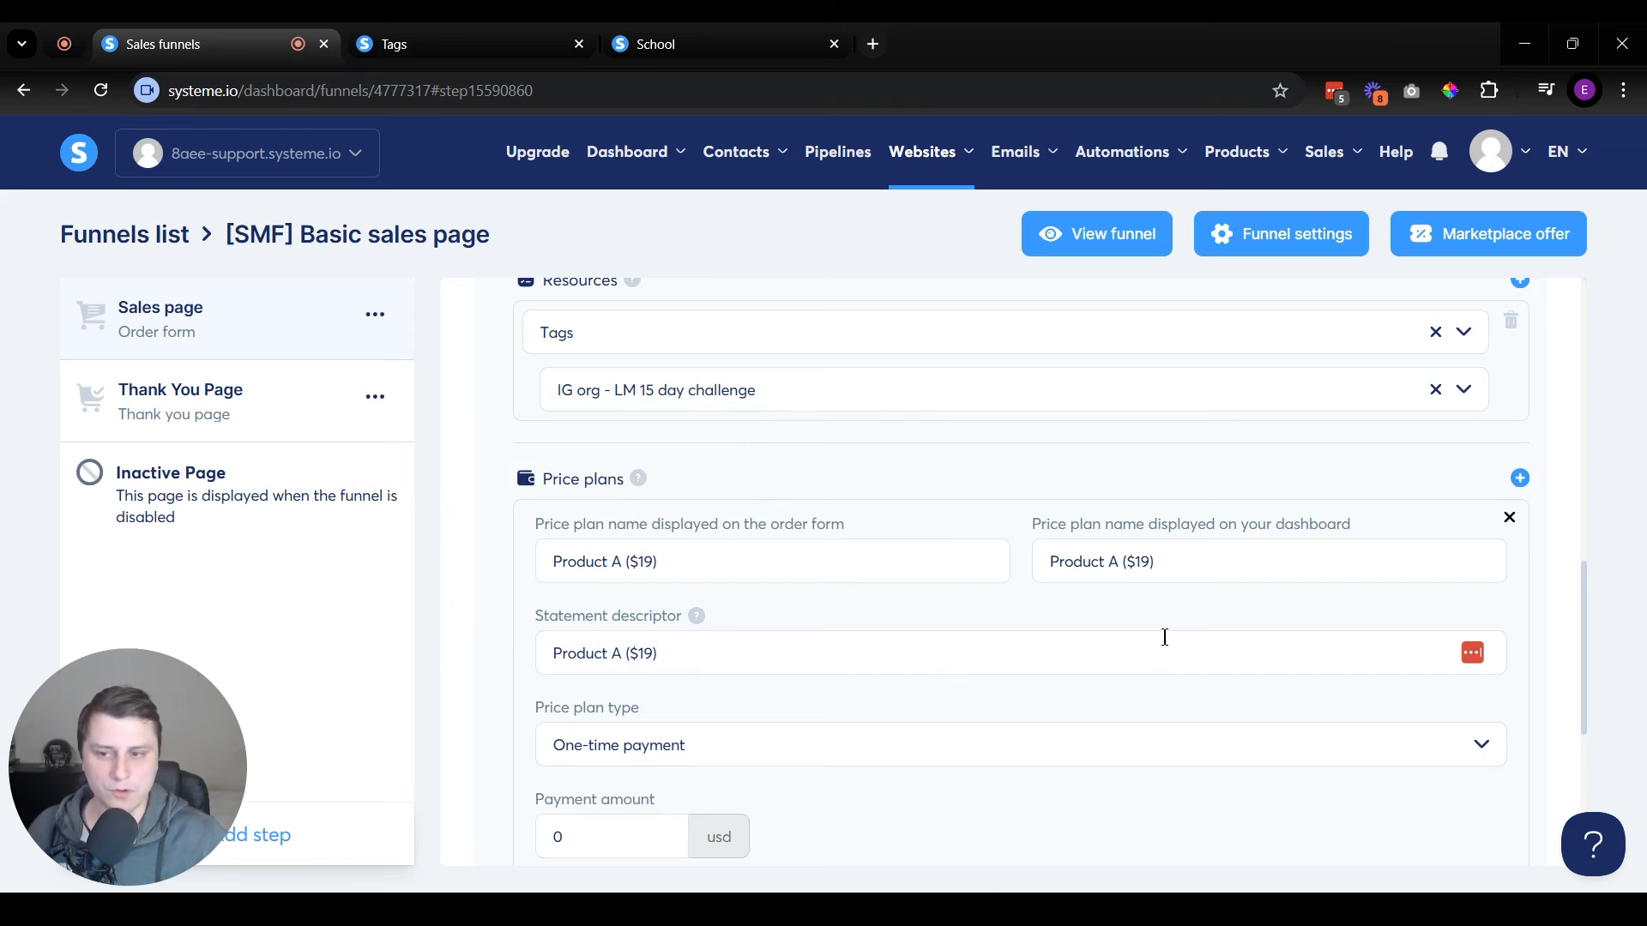
# - Set the one-time payment amount of the price plan to 19 usd
pyautogui.scroll(-3, 1164, 637)
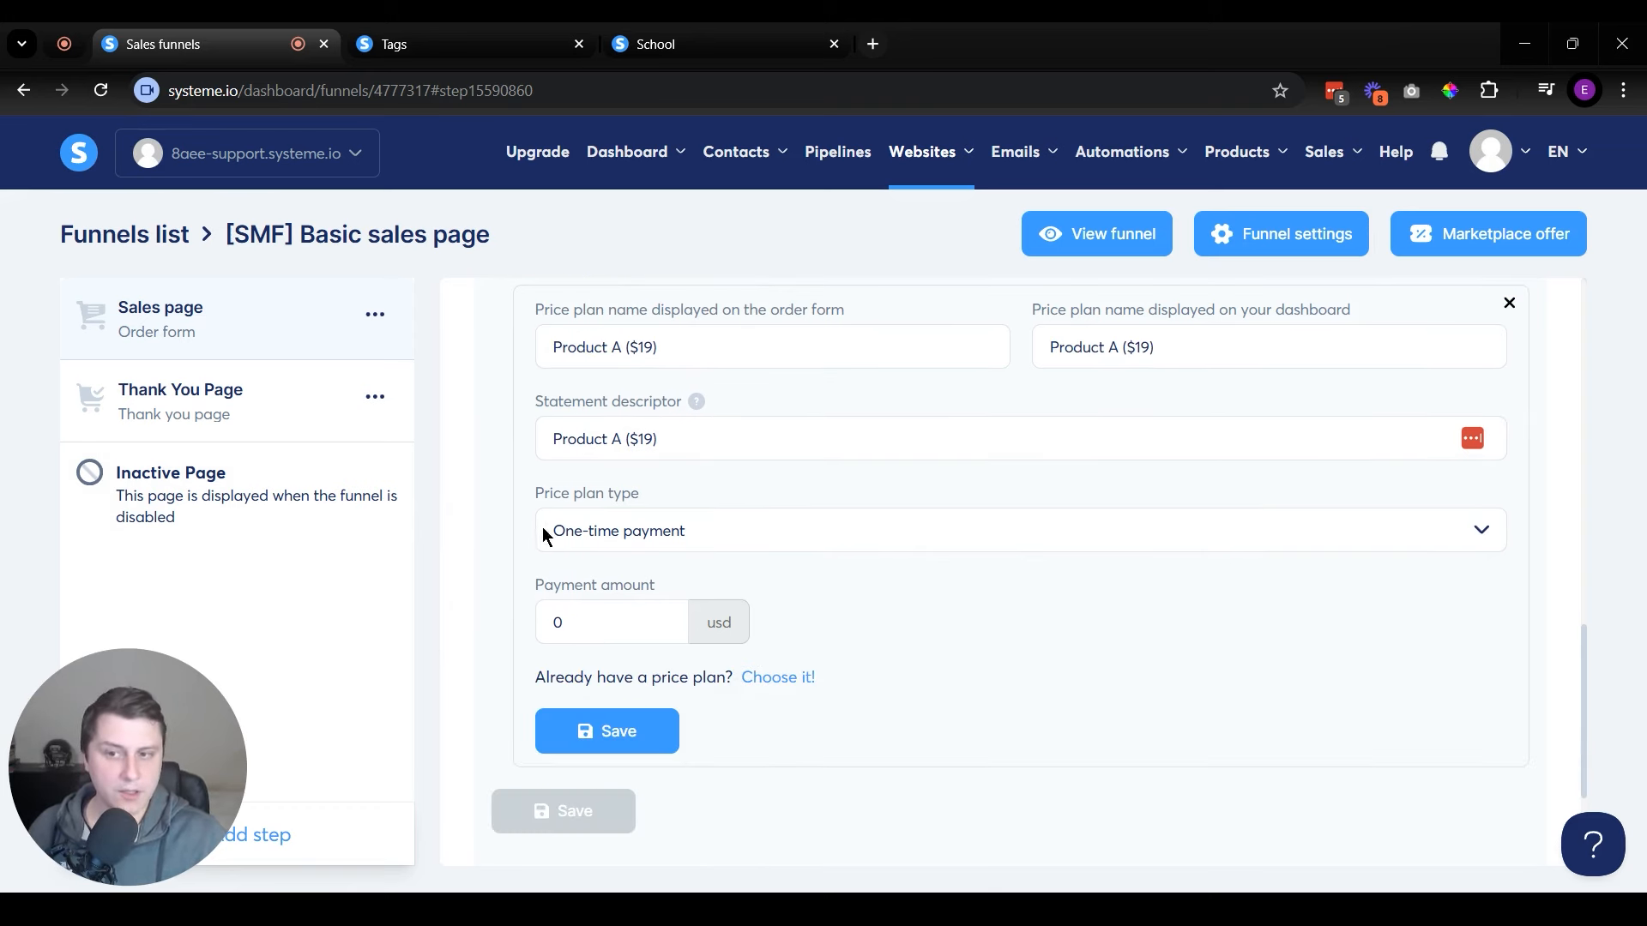
pyautogui.moveTo(632, 612); pyautogui.dragTo(507, 625)
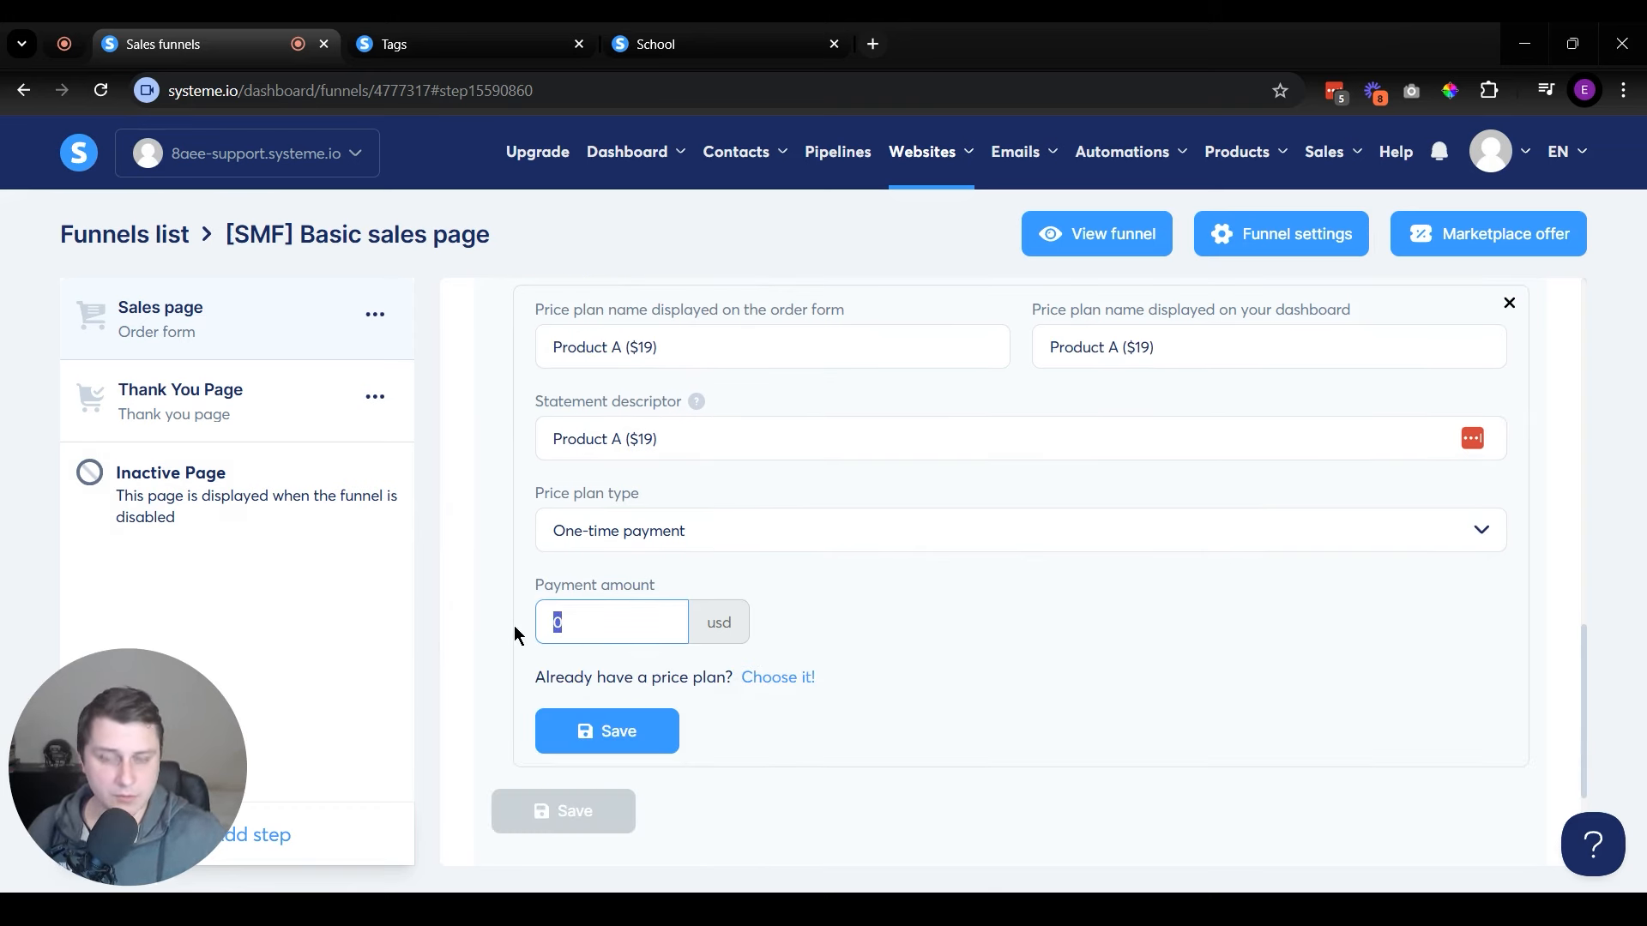
pyautogui.write('19')
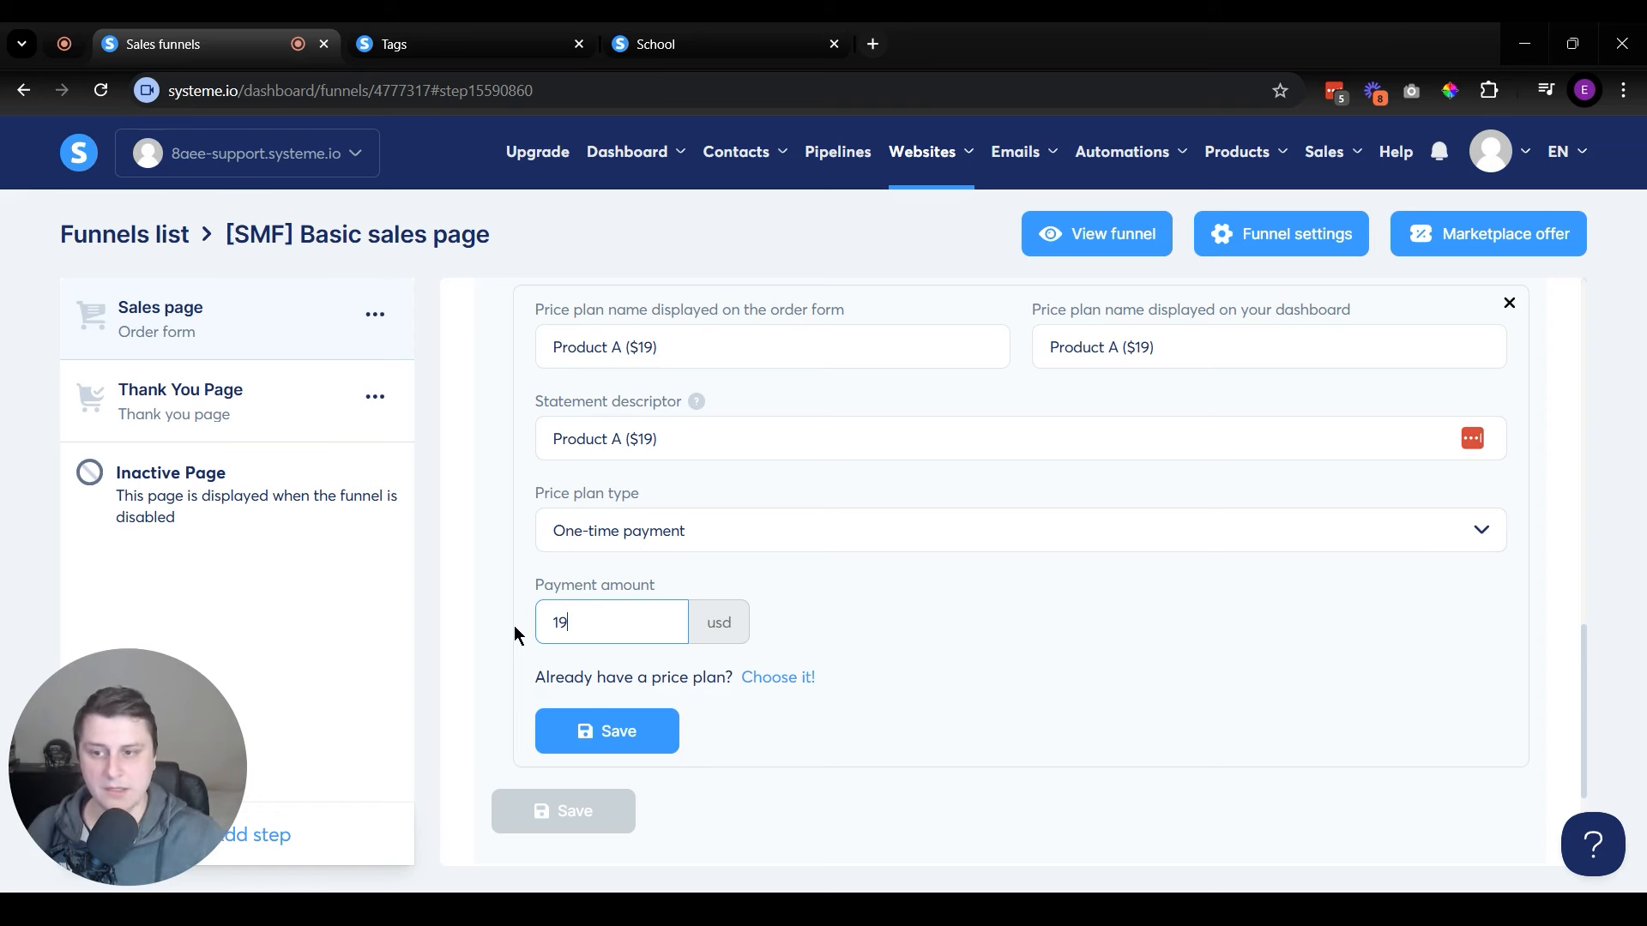
# - Change the price plan type to Subscription and set its billing interval to 1 day
pyautogui.click(754, 531)
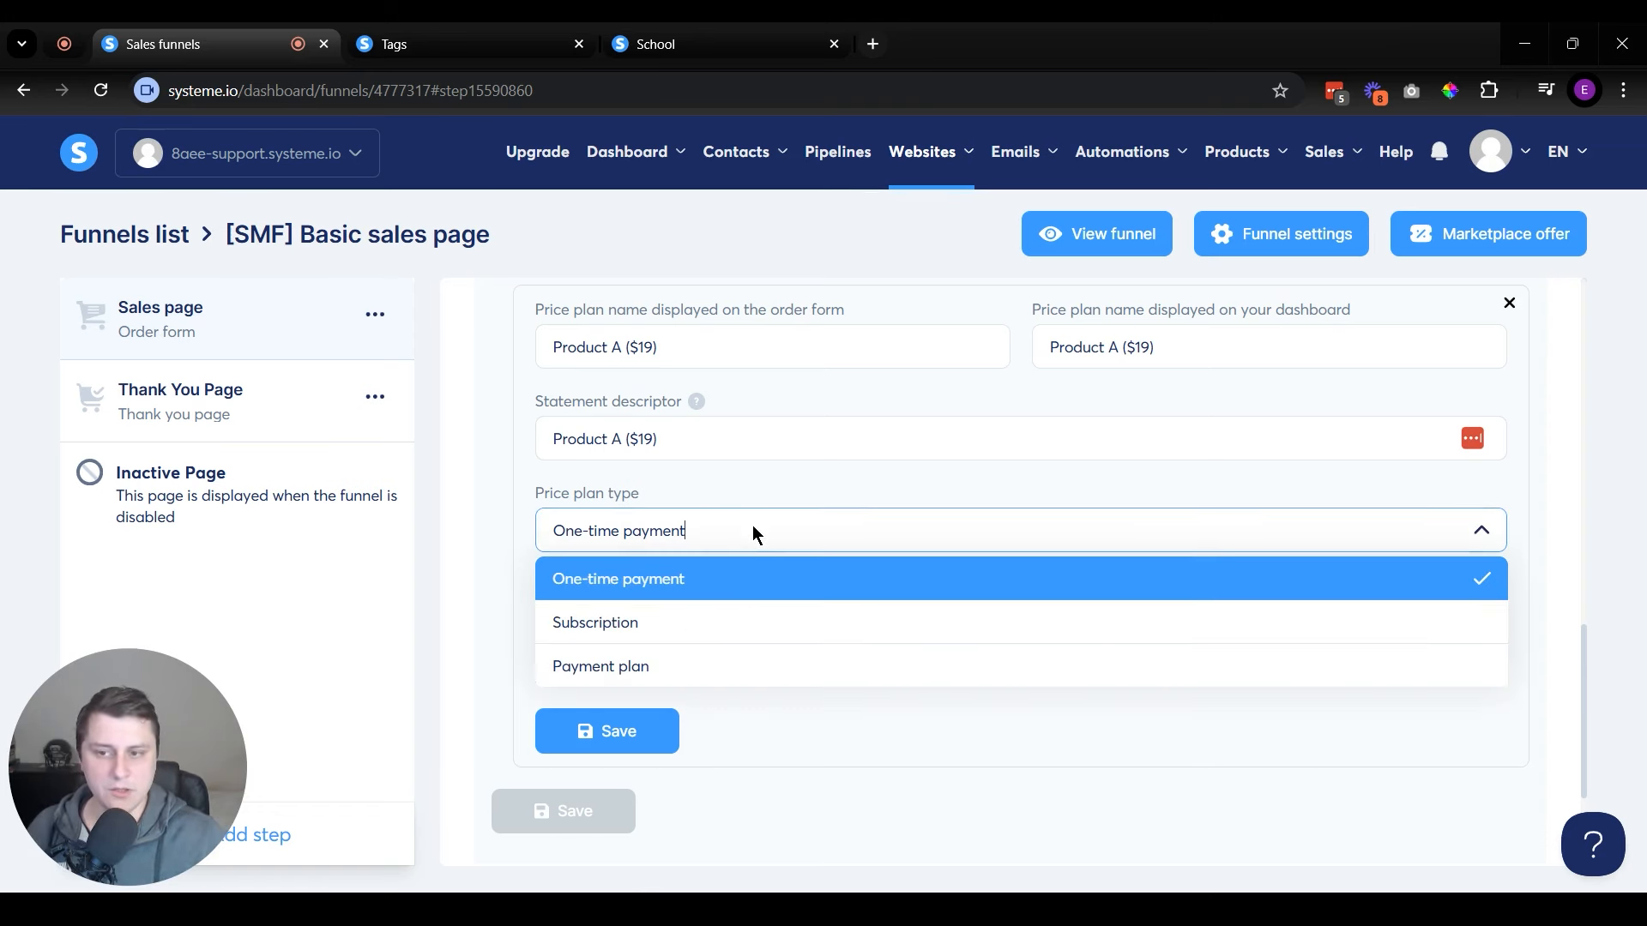
pyautogui.click(628, 623)
pyautogui.doubleClick(621, 623)
pyautogui.click(605, 626)
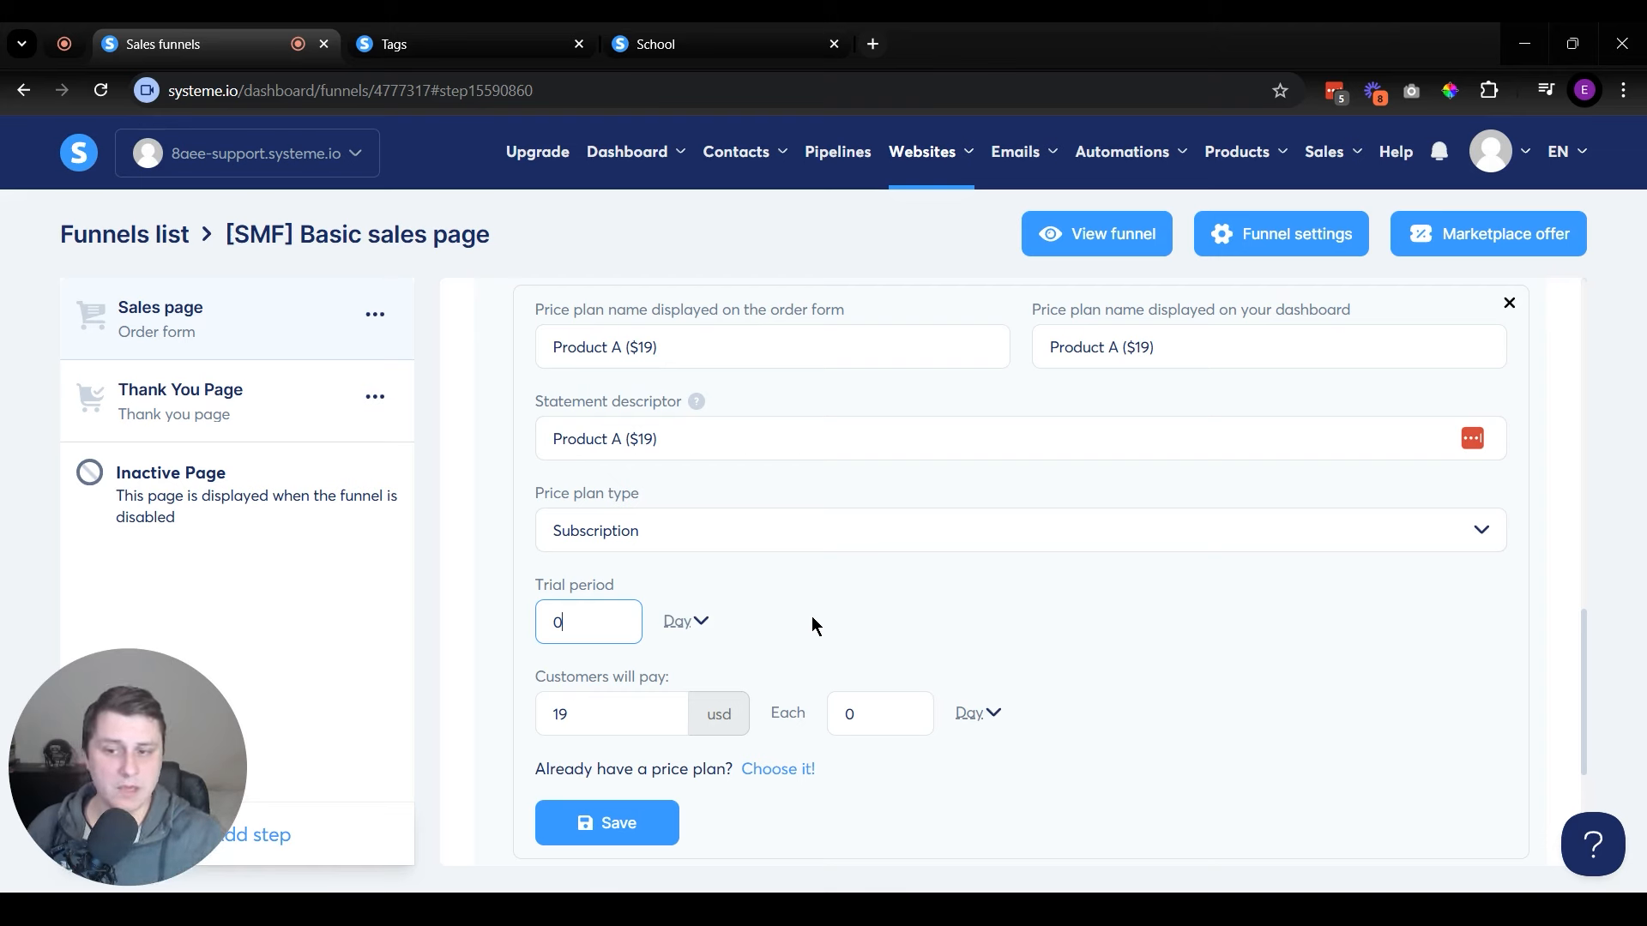
pyautogui.doubleClick(581, 717)
pyautogui.doubleClick(915, 720)
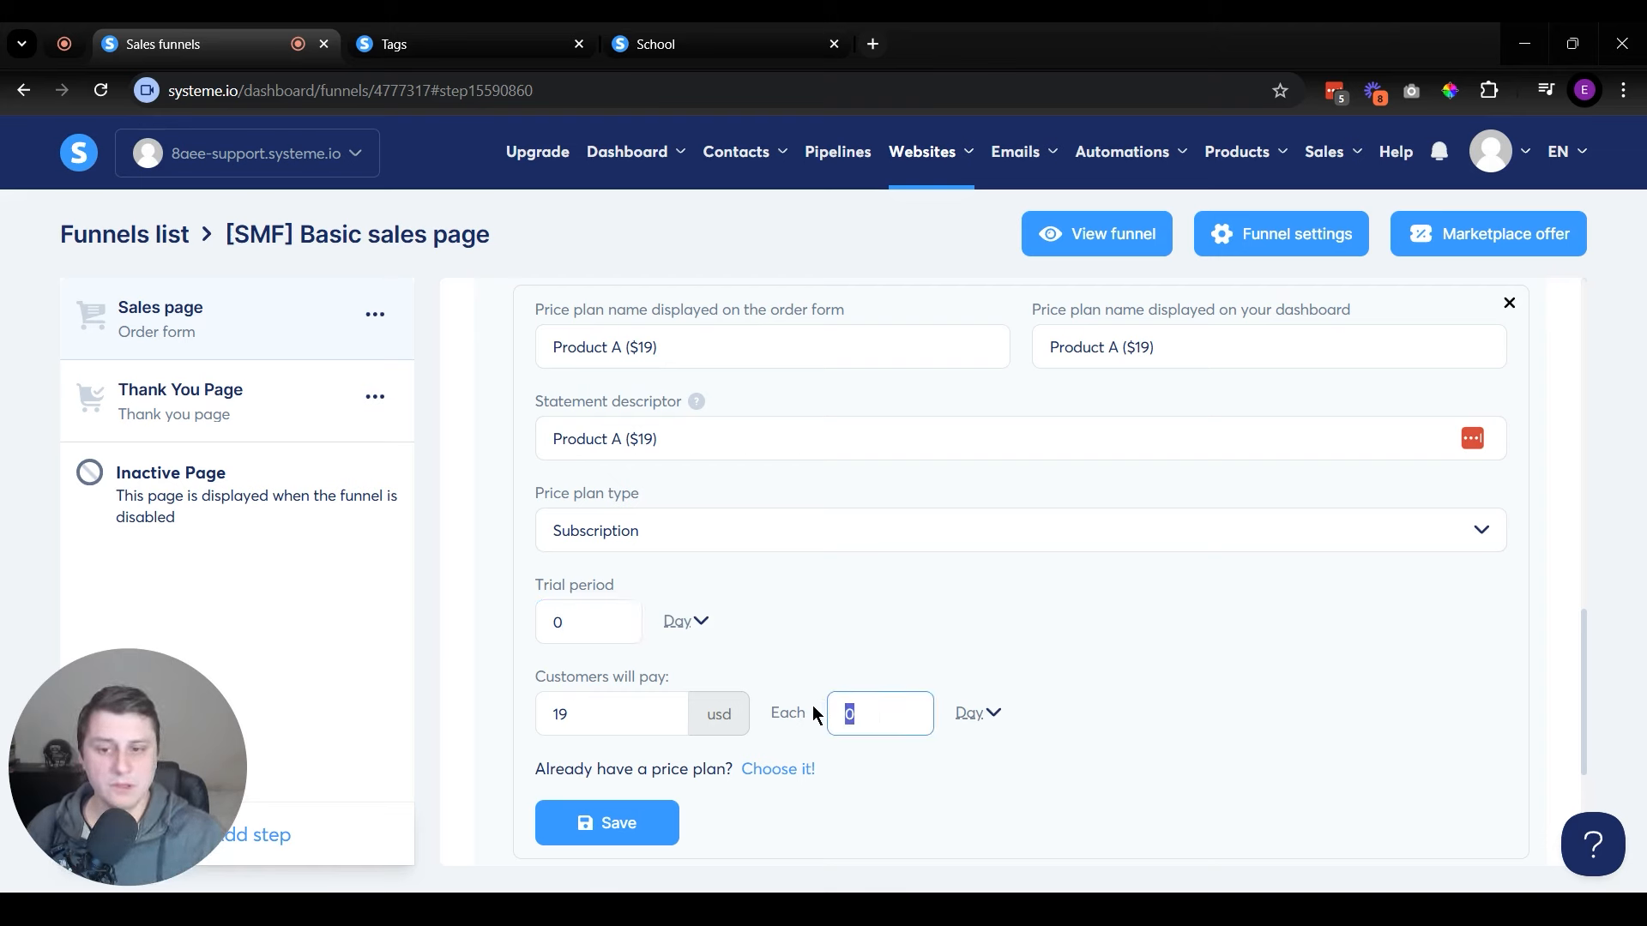
pyautogui.write('1')
pyautogui.click(992, 717)
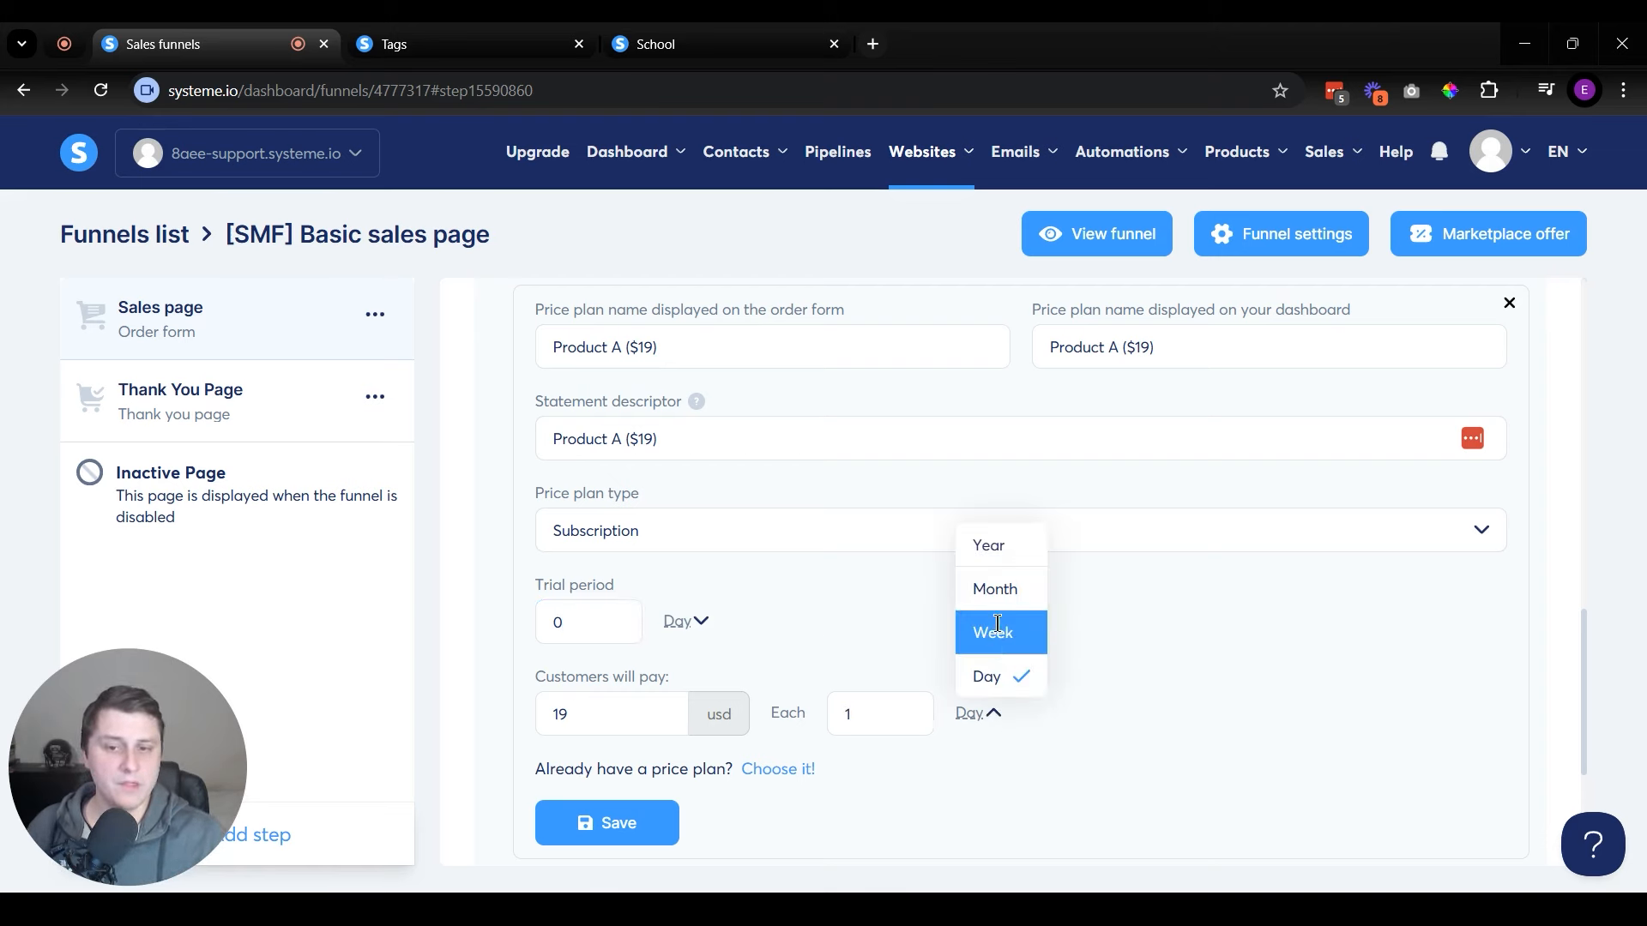
pyautogui.click(1309, 665)
# - Set the subscription to bill every 2 weeks
pyautogui.moveTo(866, 722); pyautogui.dragTo(803, 724)
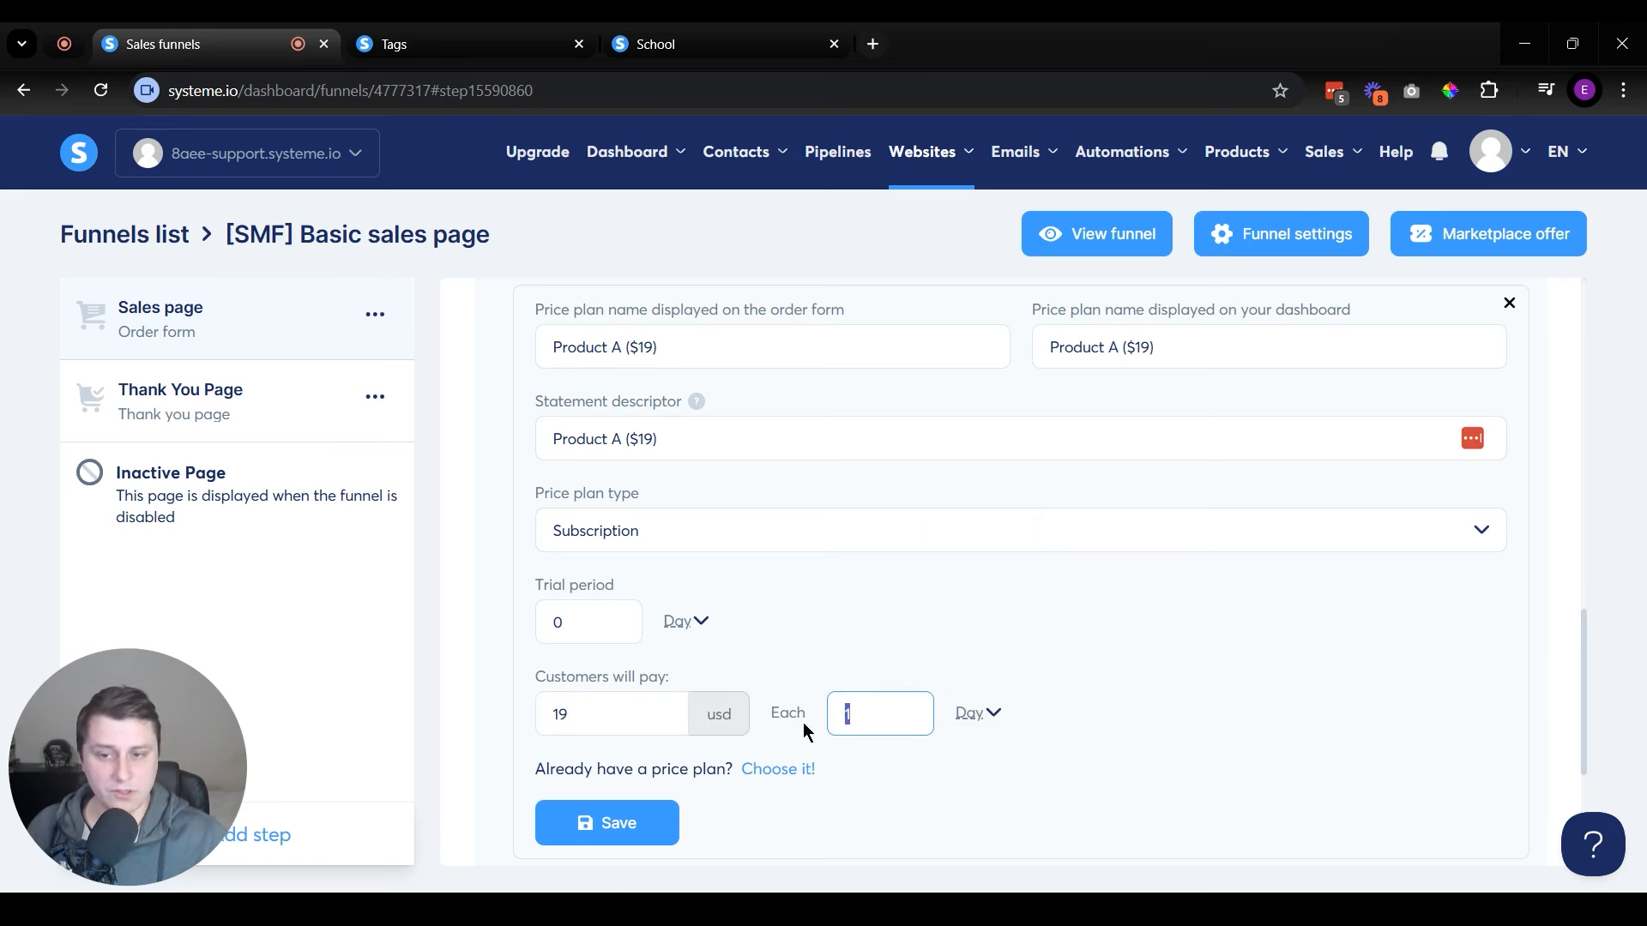
pyautogui.write('2')
pyautogui.click(975, 729)
pyautogui.click(987, 633)
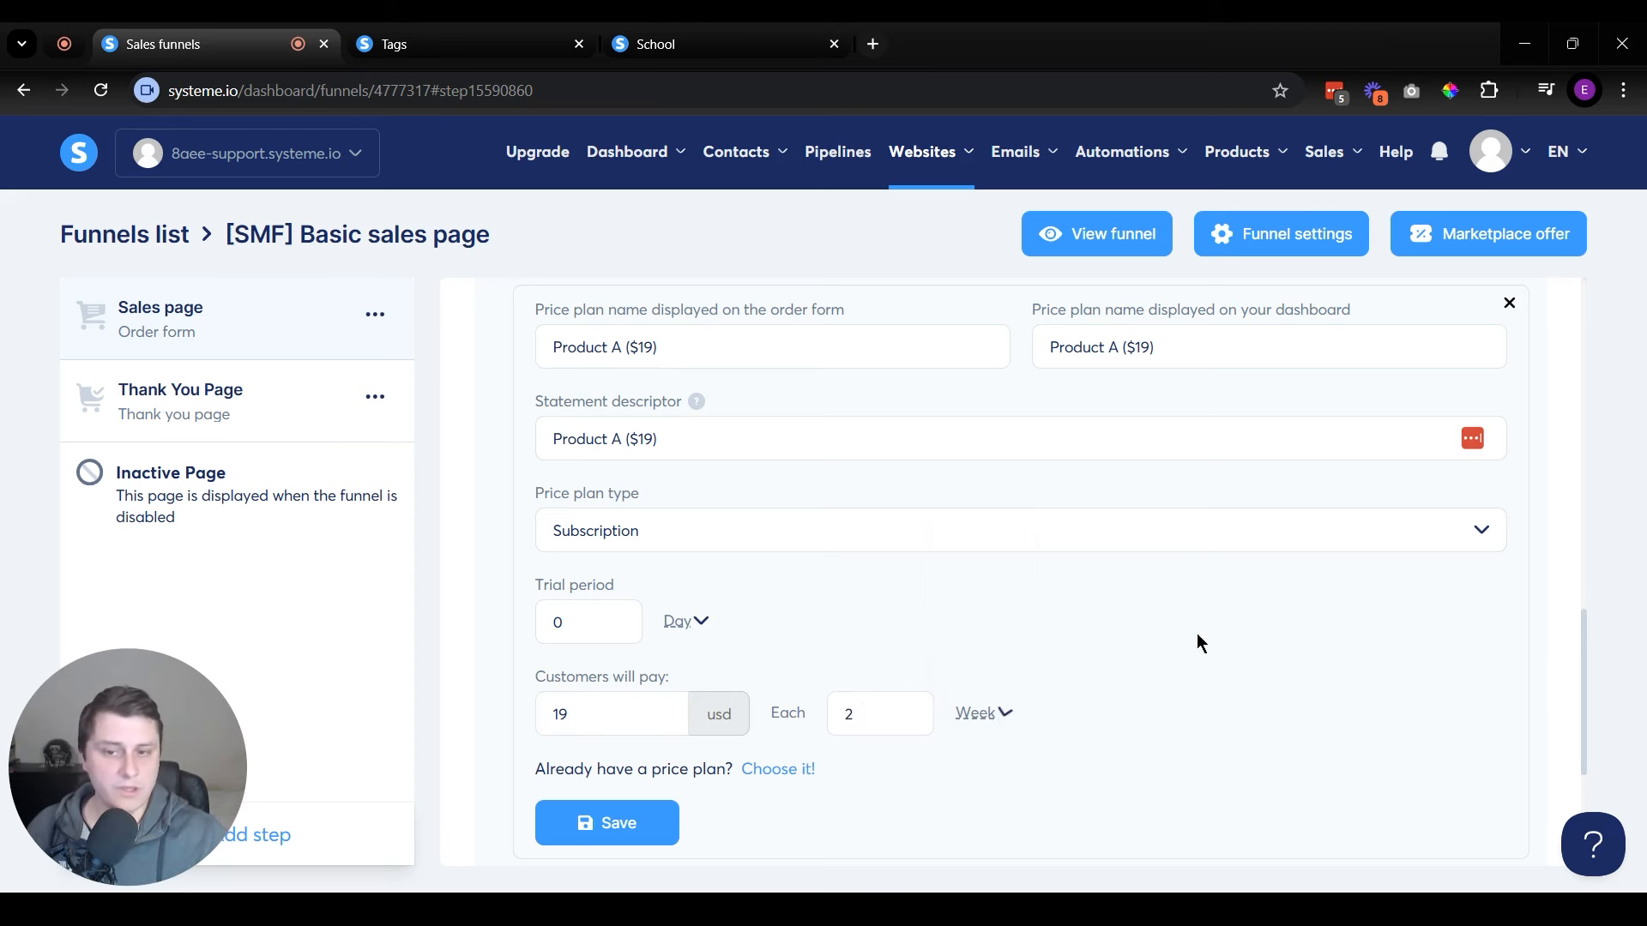
# - Set the subscription to bill every 1 month
pyautogui.moveTo(867, 714); pyautogui.dragTo(826, 714)
pyautogui.write('1')
pyautogui.click(986, 715)
pyautogui.click(991, 592)
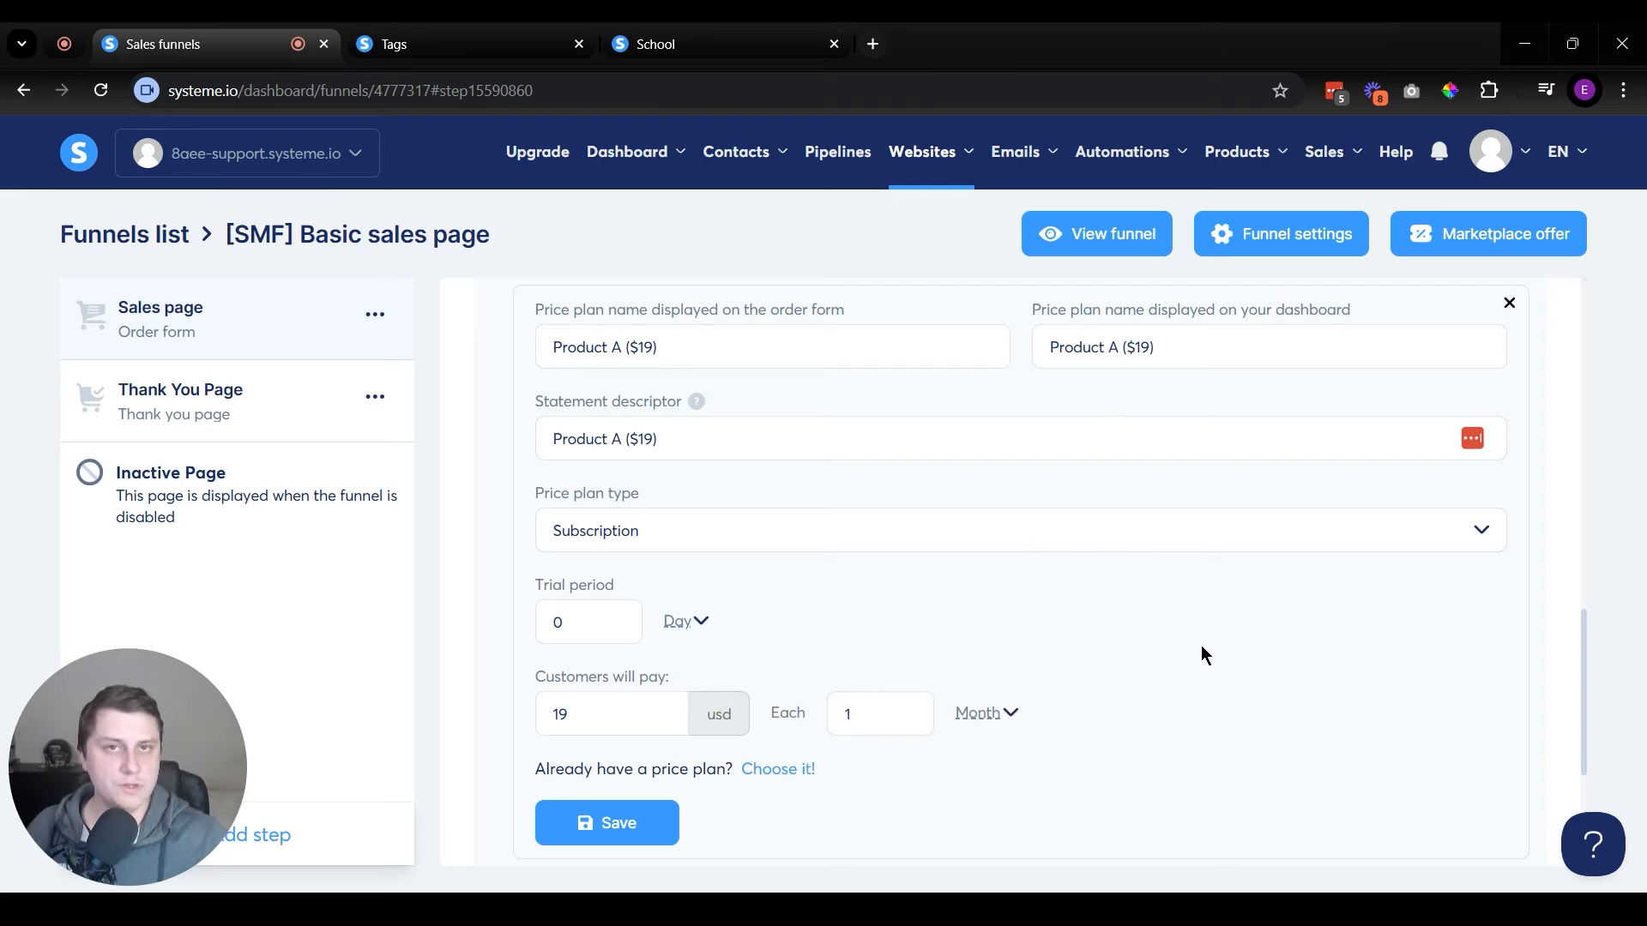
pyautogui.moveTo(582, 715); pyautogui.dragTo(534, 710)
pyautogui.click(1038, 666)
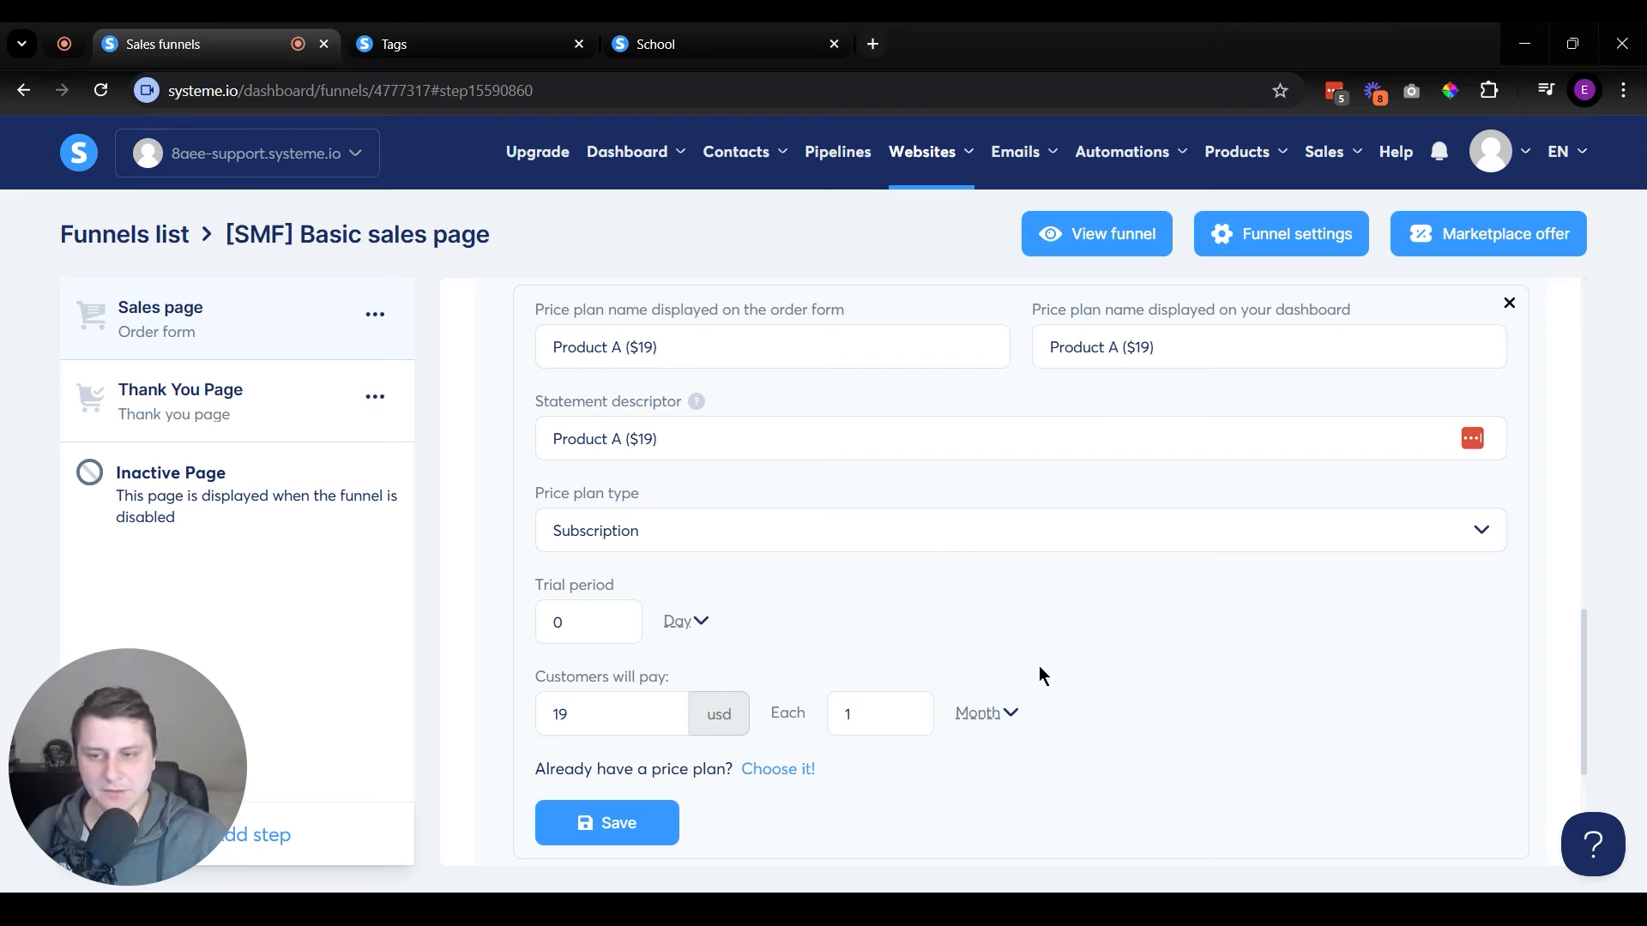
# - Switch the price plan type to Payment plan with 3 payments of 347 usd
pyautogui.click(672, 530)
pyautogui.click(643, 665)
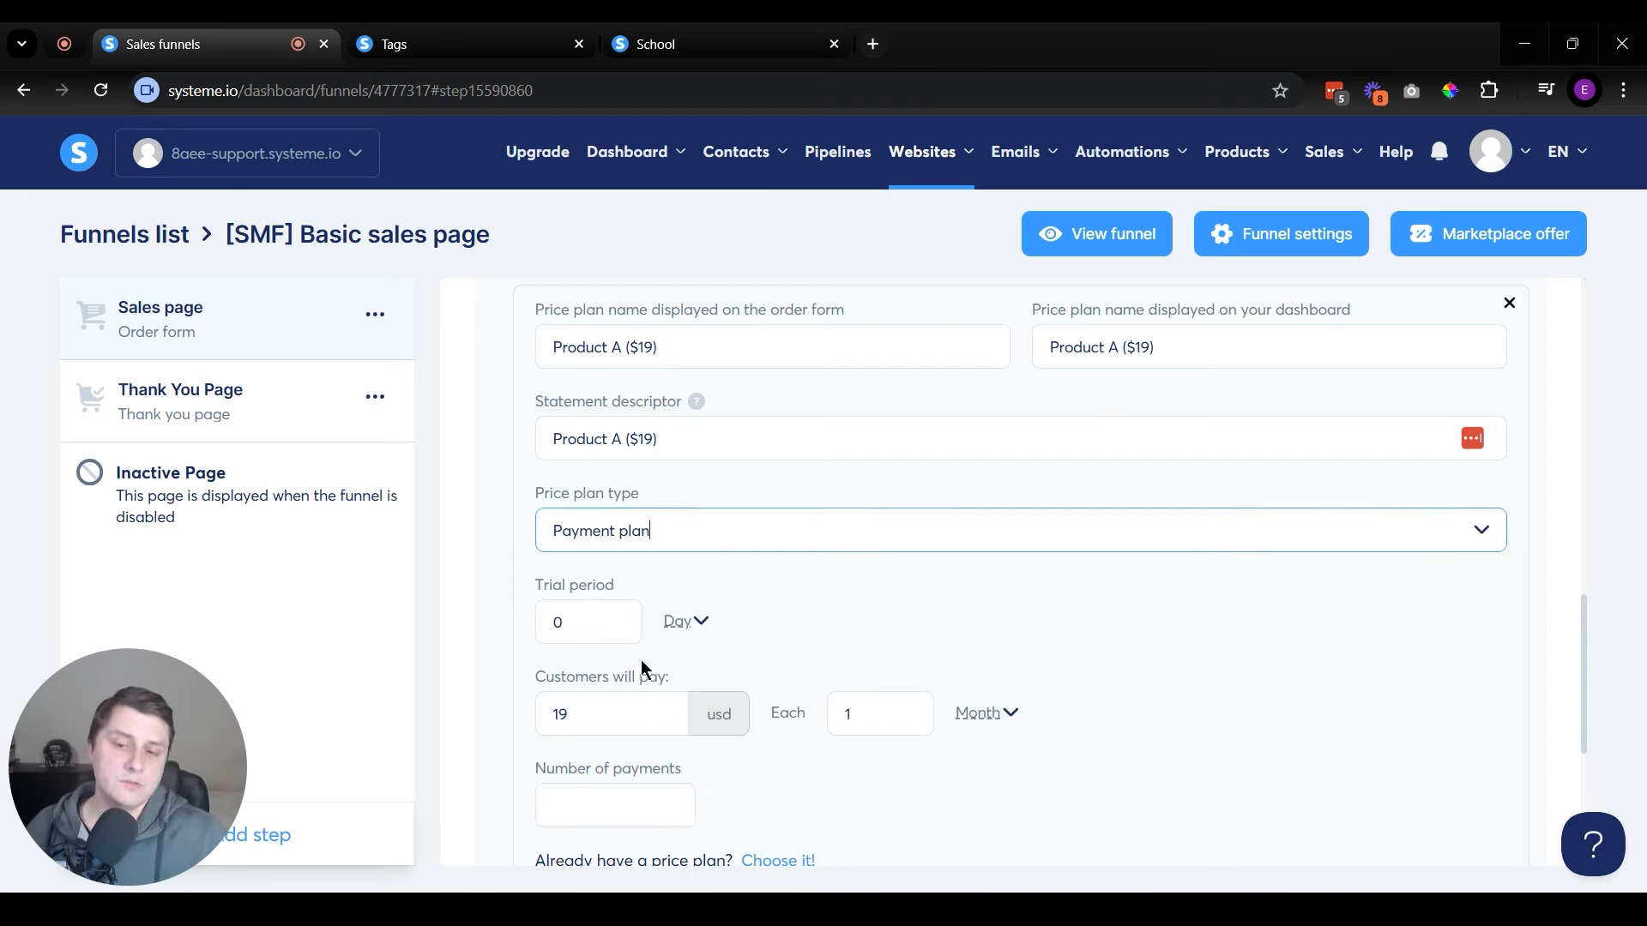
pyautogui.click(632, 812)
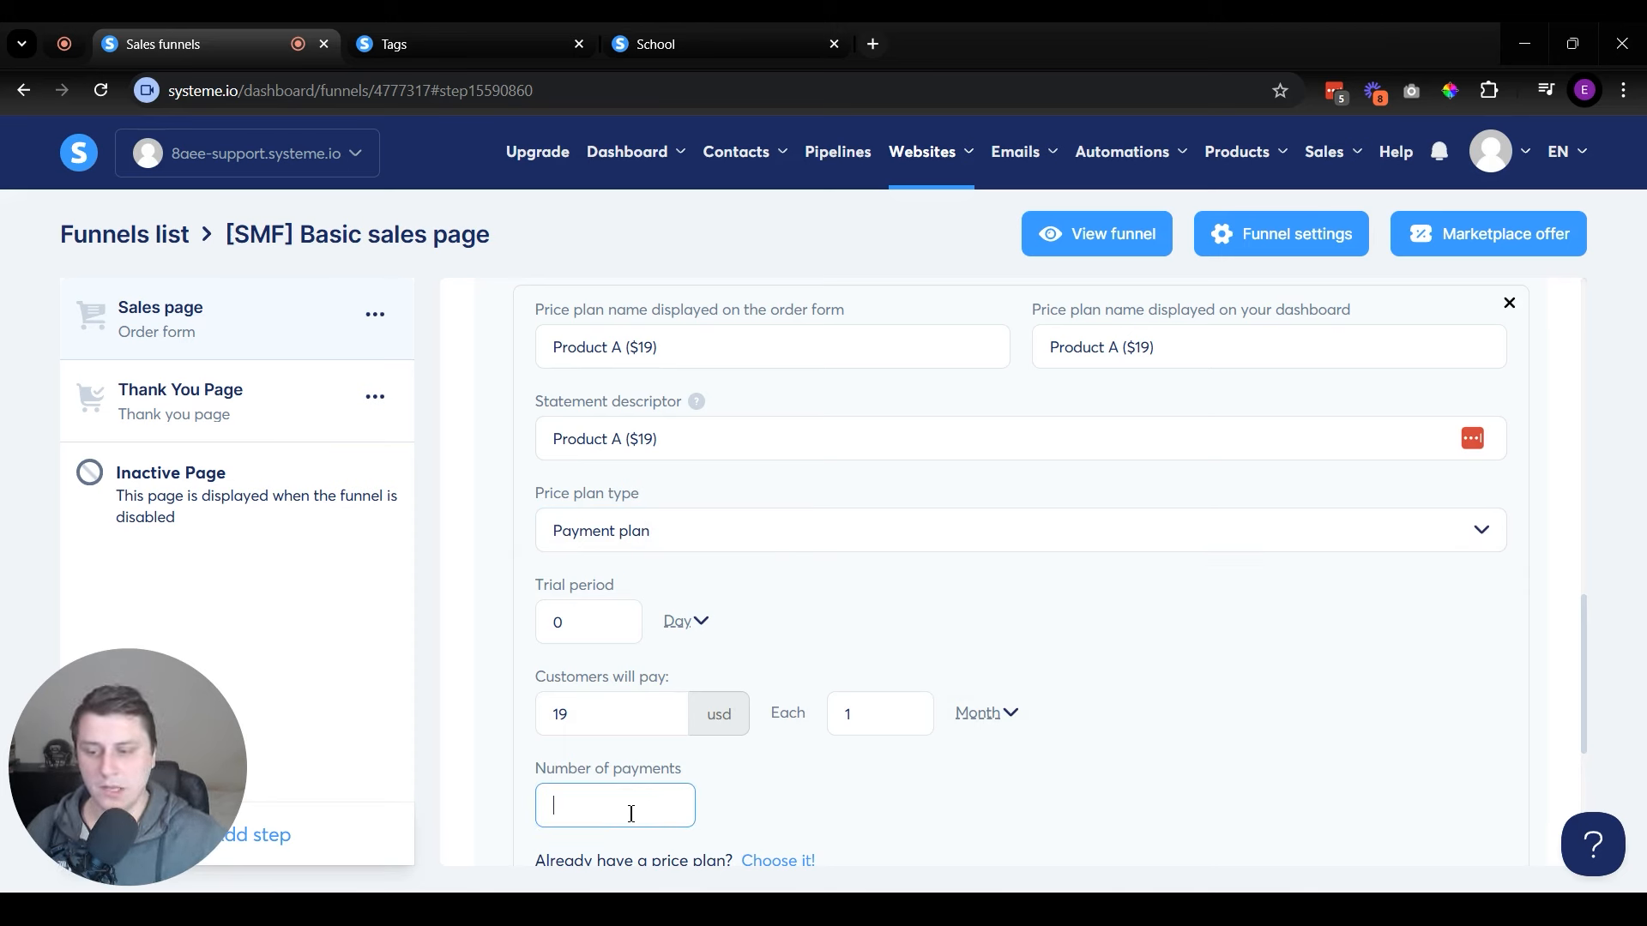
pyautogui.scroll(-1, 631, 815)
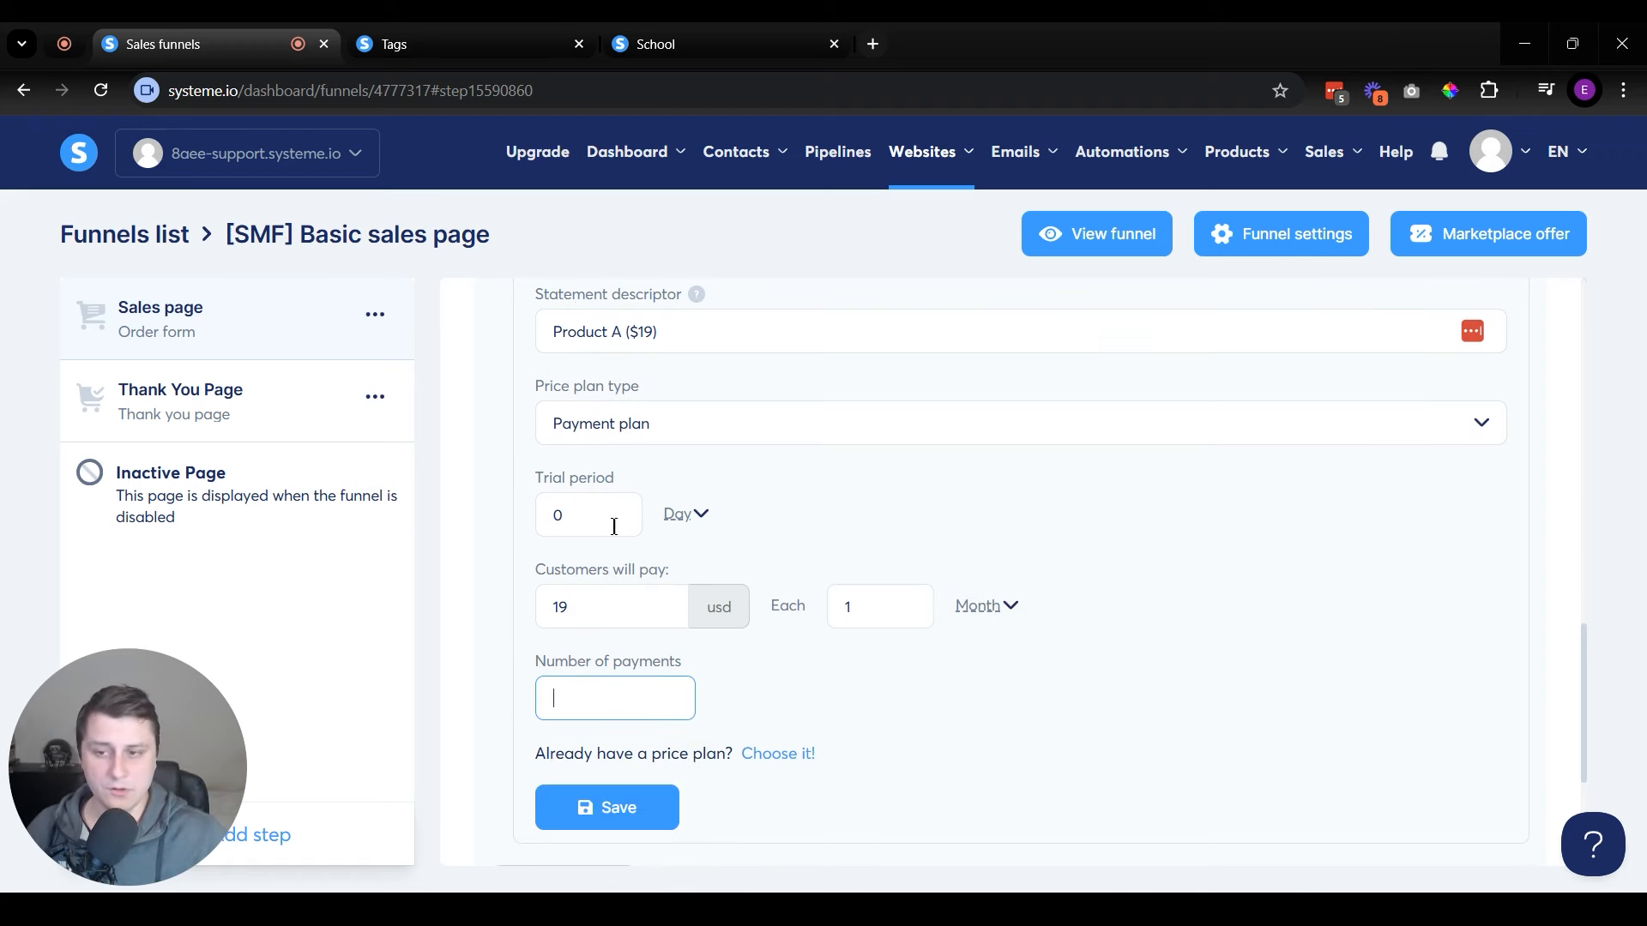
pyautogui.doubleClick(604, 597)
pyautogui.write('347')
pyautogui.click(1258, 632)
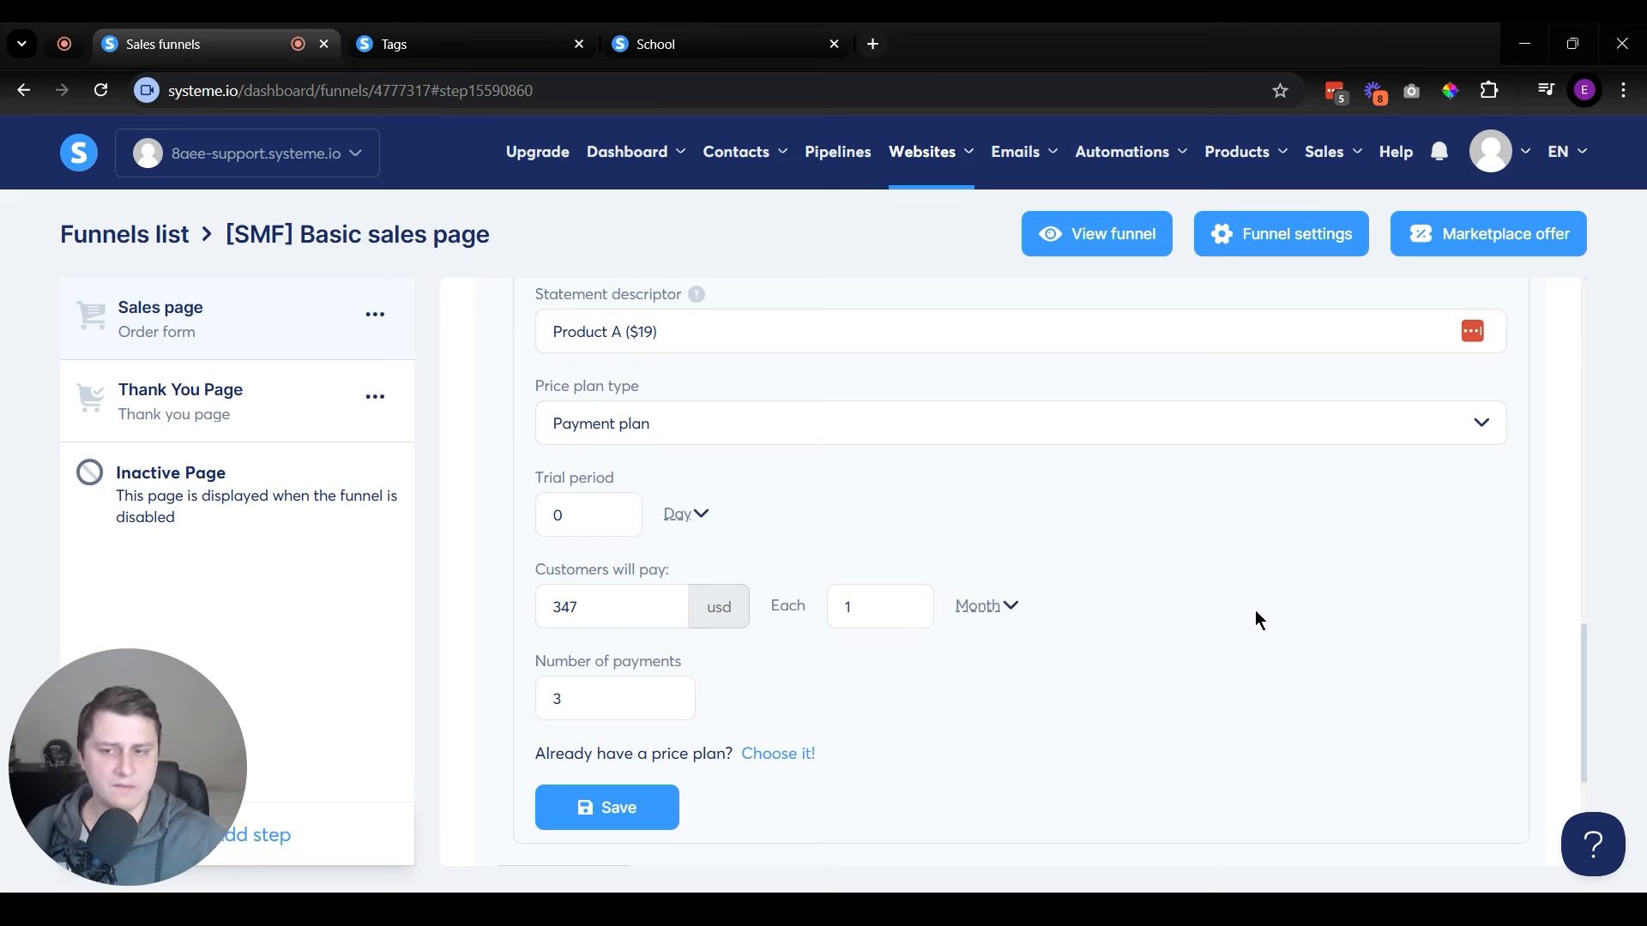
# - Make the price plan a One-time payment of 19 usd, saving both the plan and the Product A offer
pyautogui.click(651, 431)
pyautogui.click(649, 469)
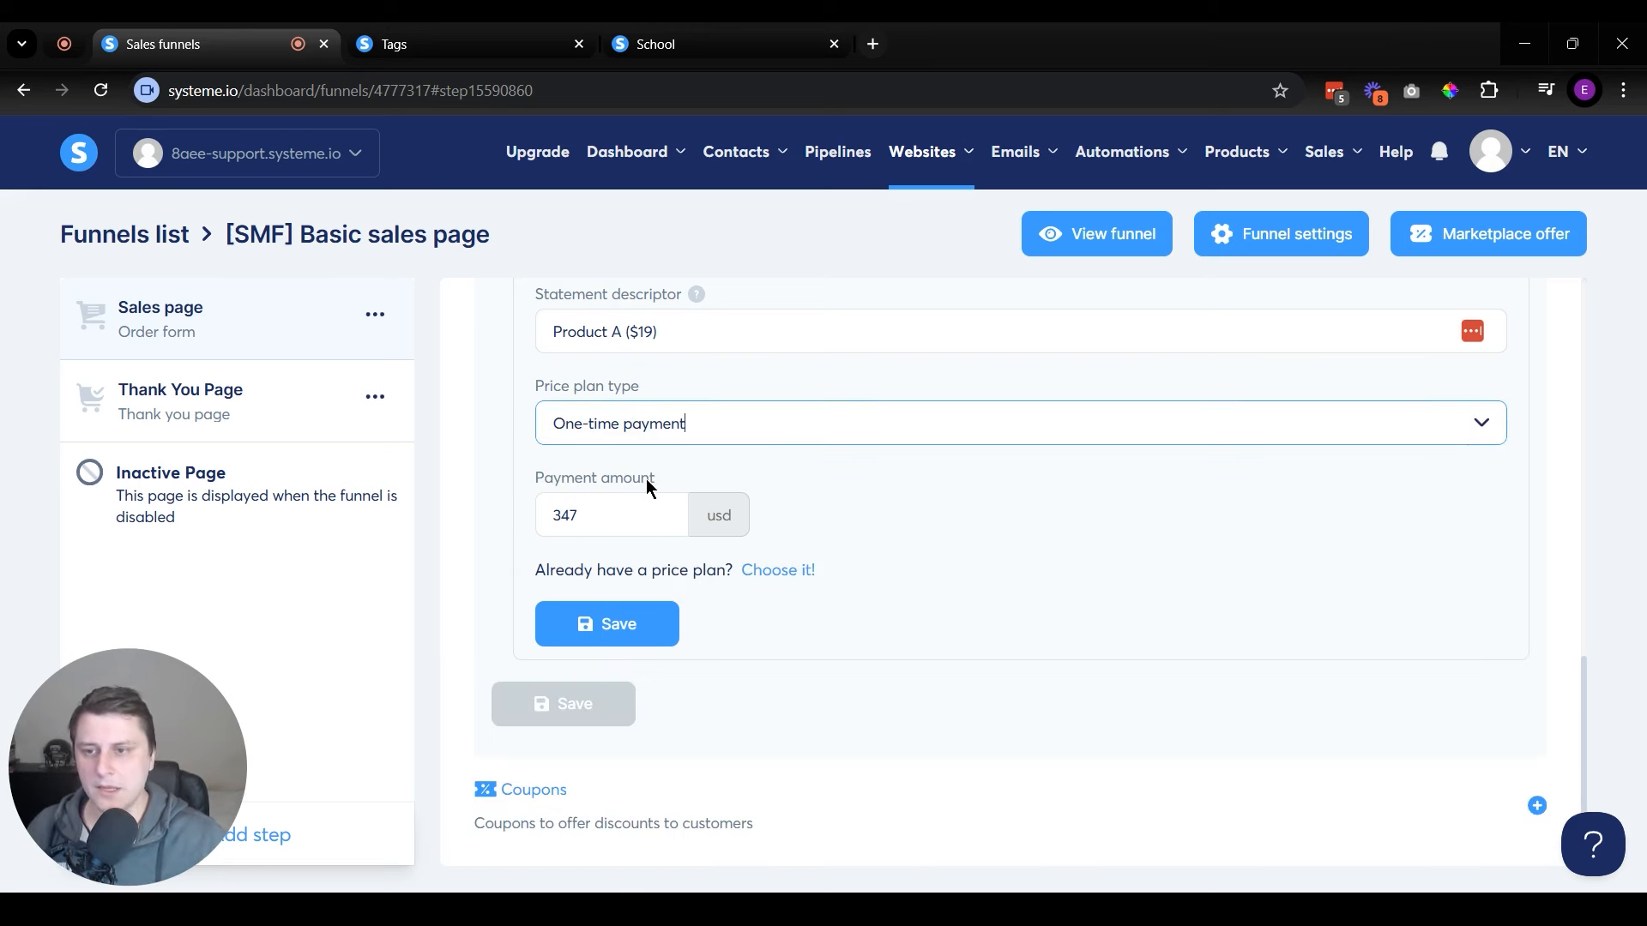
pyautogui.doubleClick(636, 499)
pyautogui.write('19')
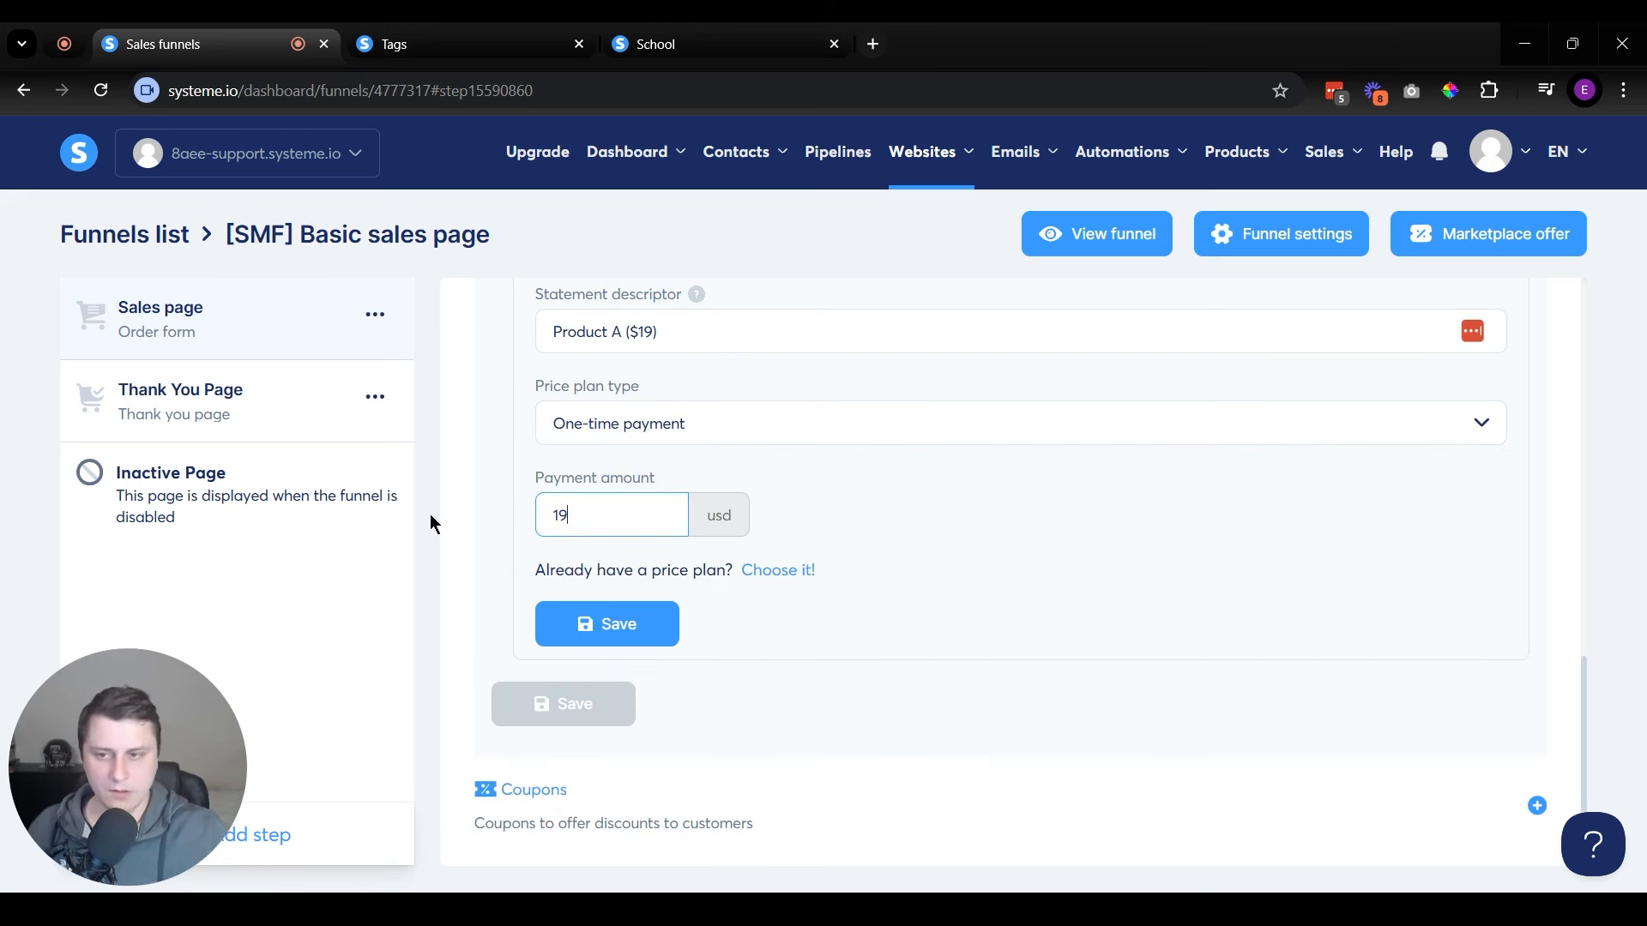
pyautogui.click(887, 539)
pyautogui.click(635, 626)
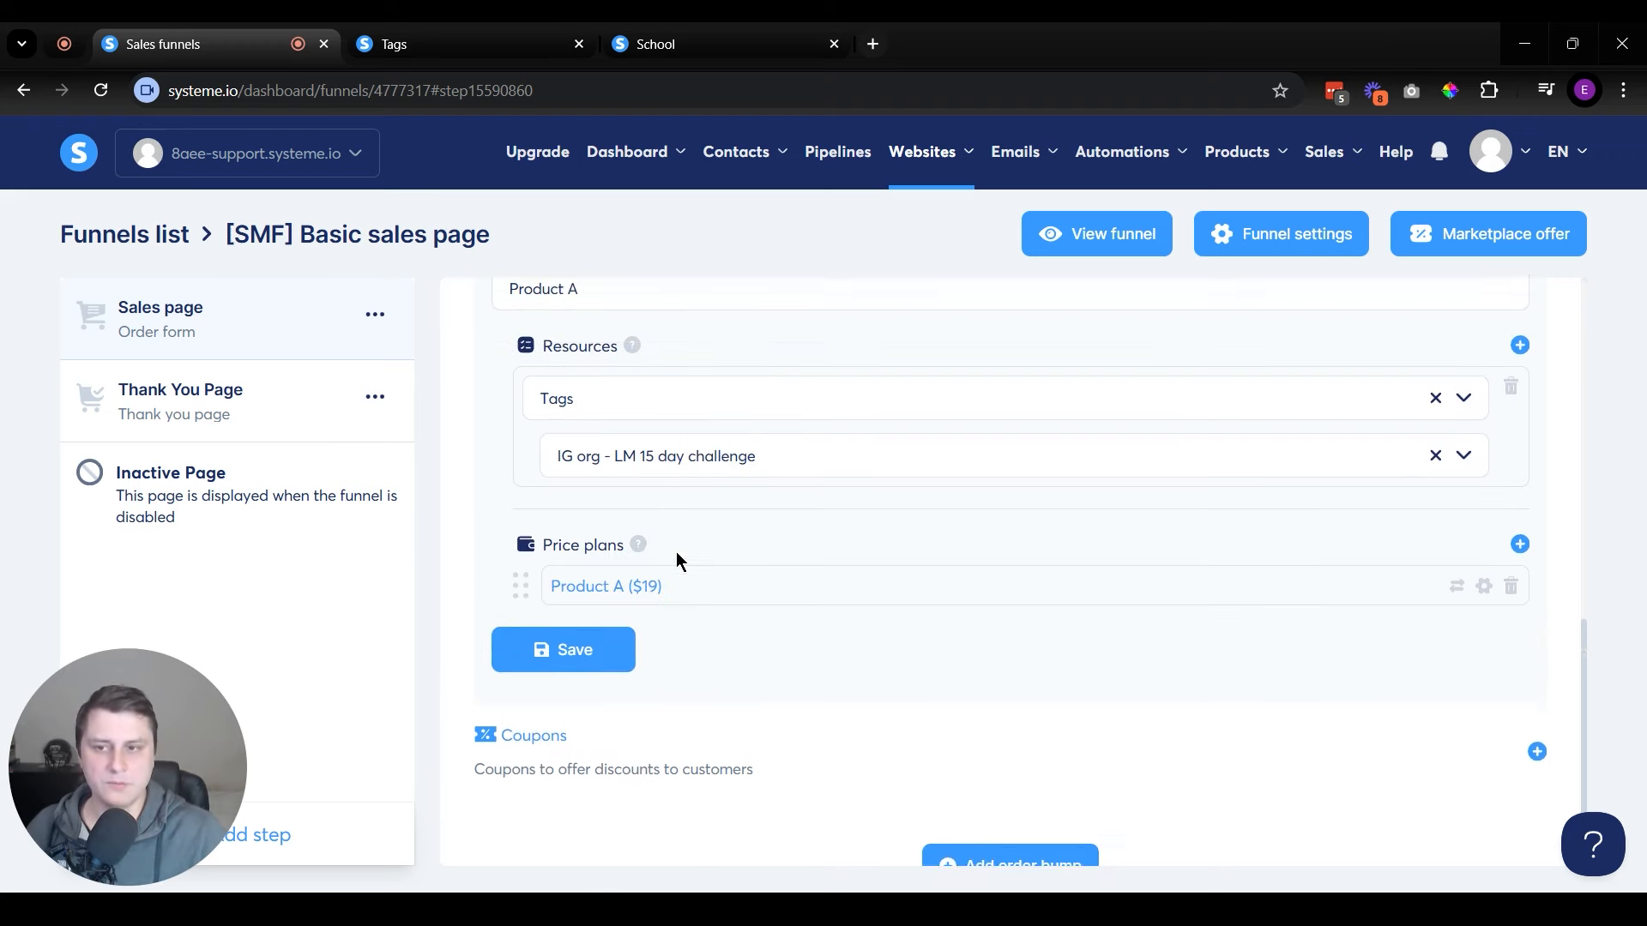
pyautogui.scroll(1, 579, 452)
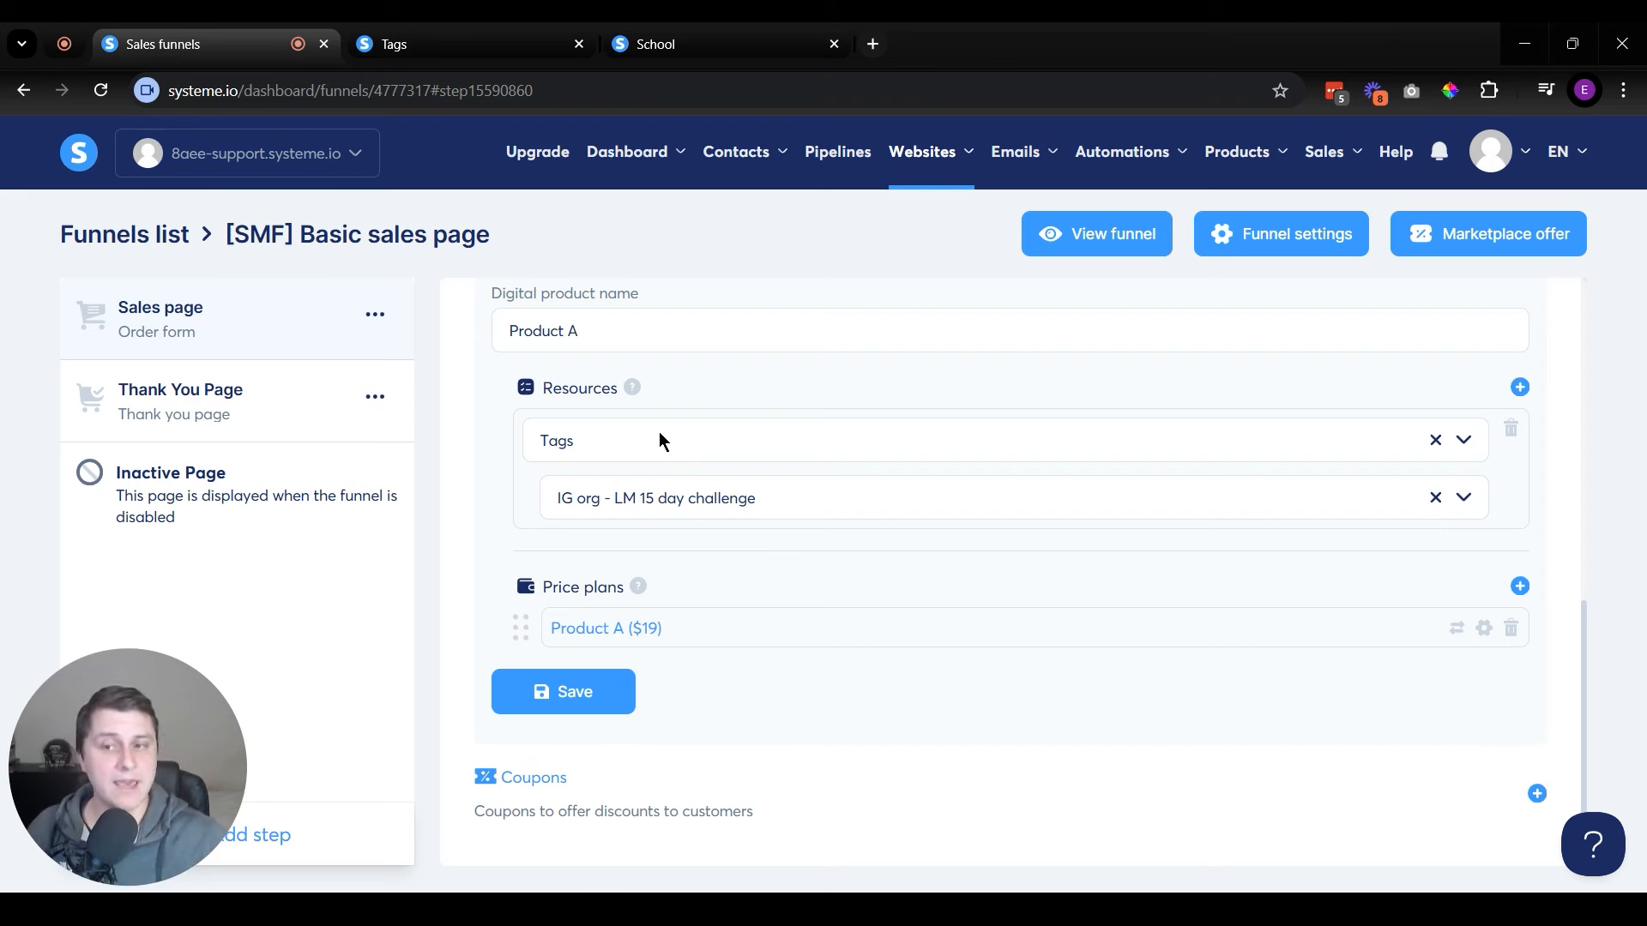
pyautogui.click(537, 697)
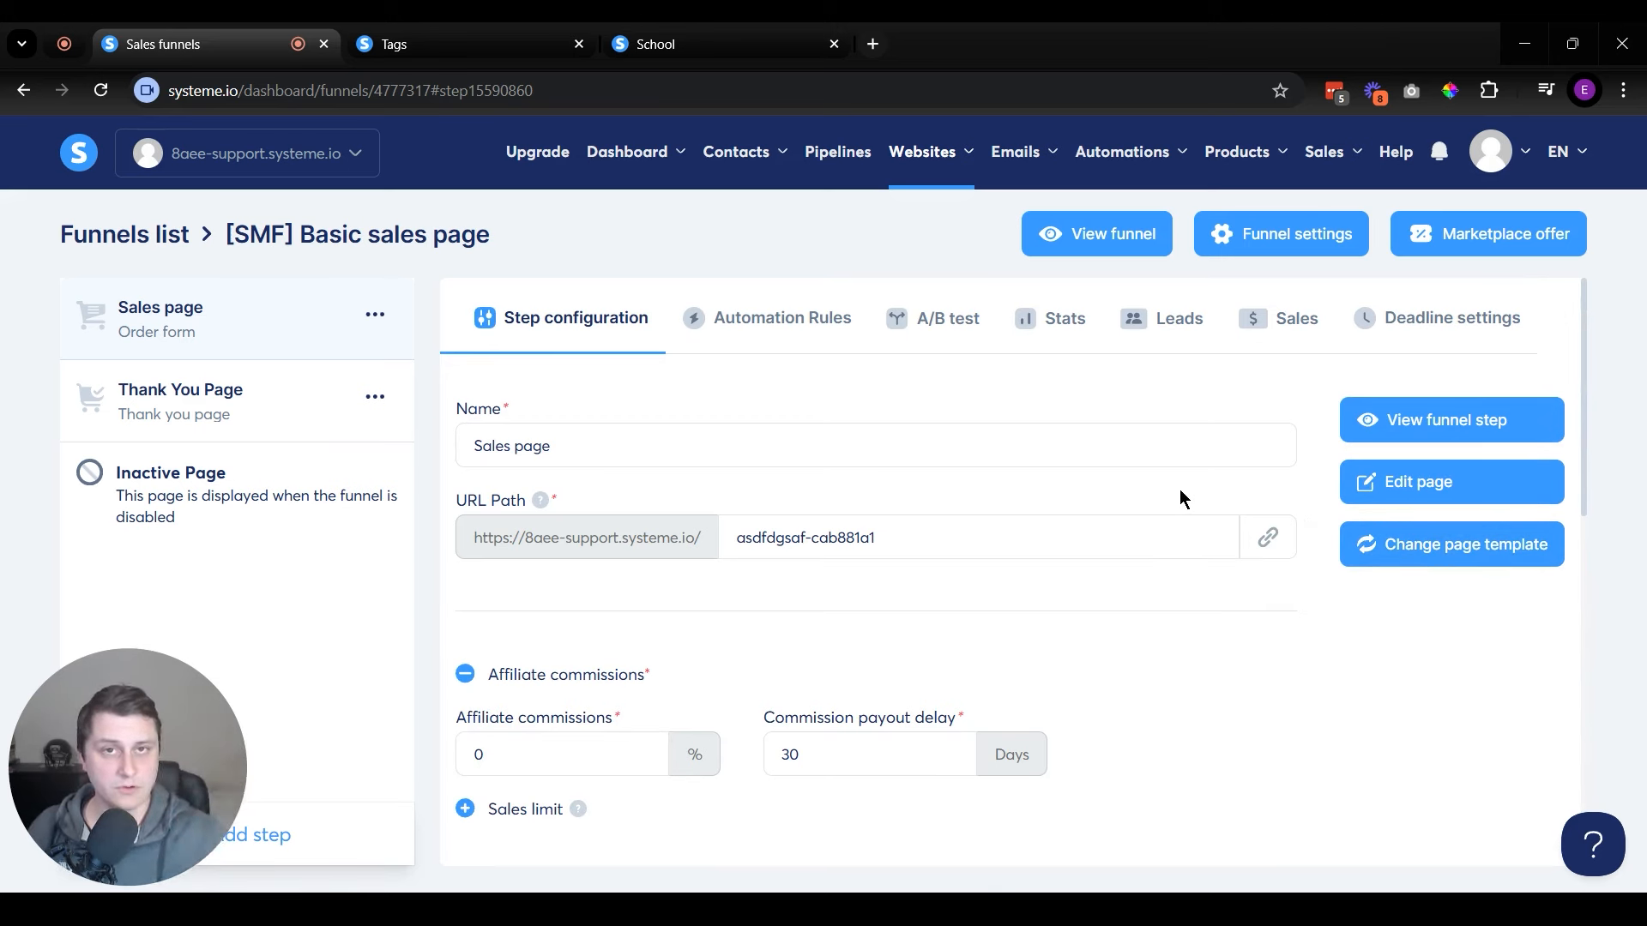
# - Start an automation rule for the Sales page step with New sale as the trigger
pyautogui.click(779, 333)
pyautogui.scroll(-1, 944, 584)
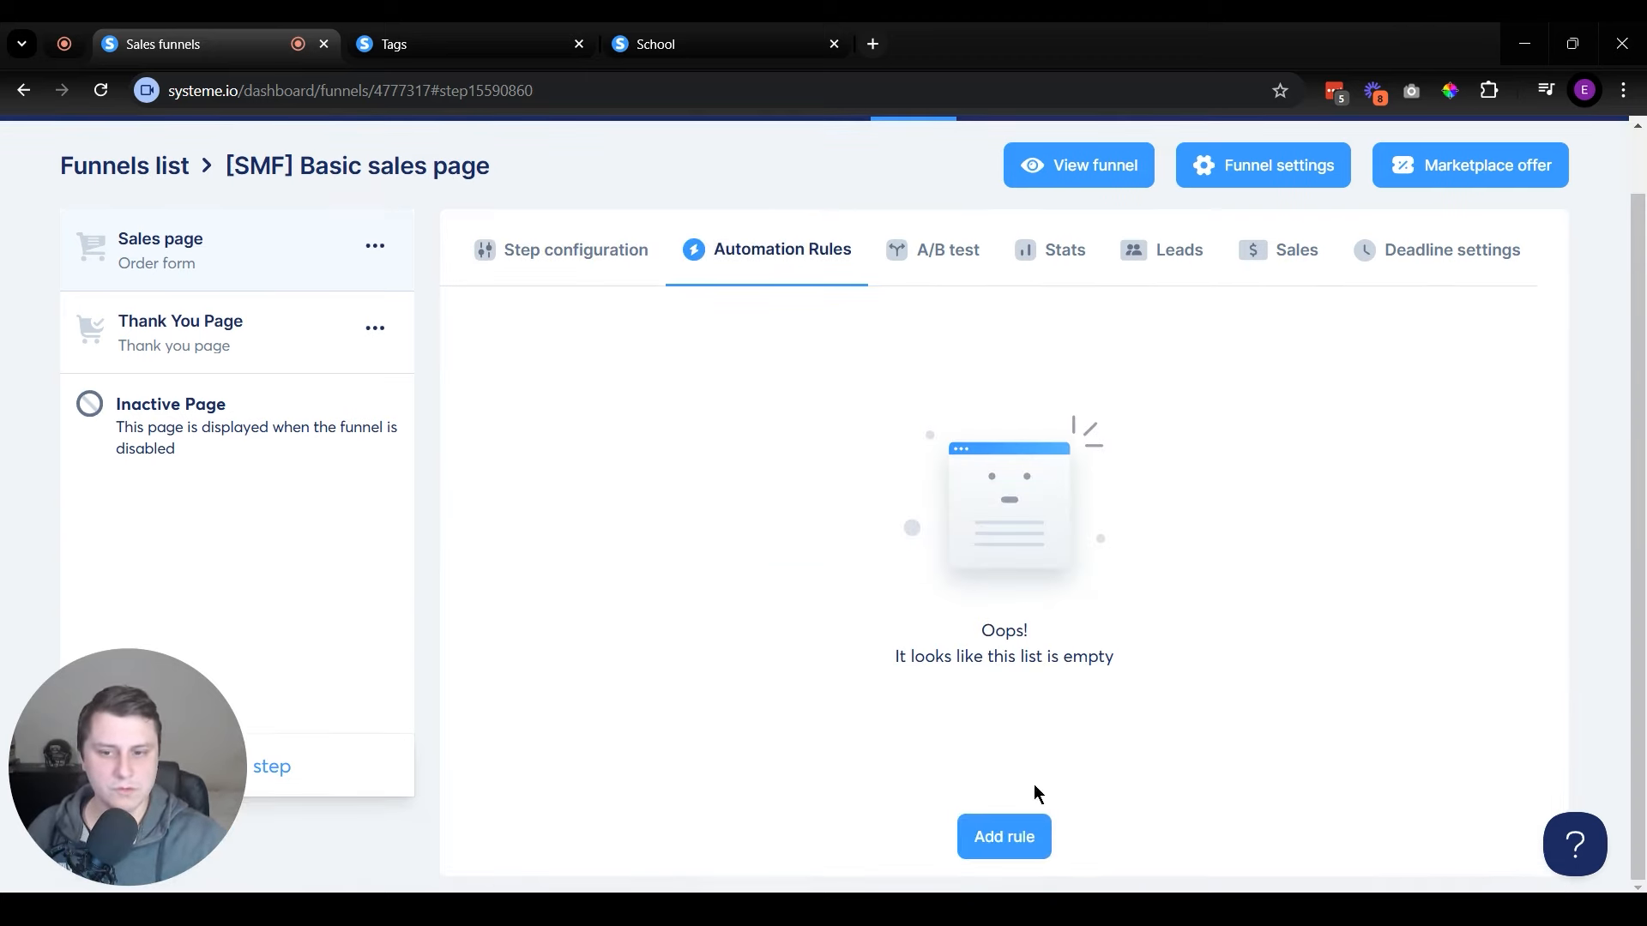
pyautogui.click(1005, 835)
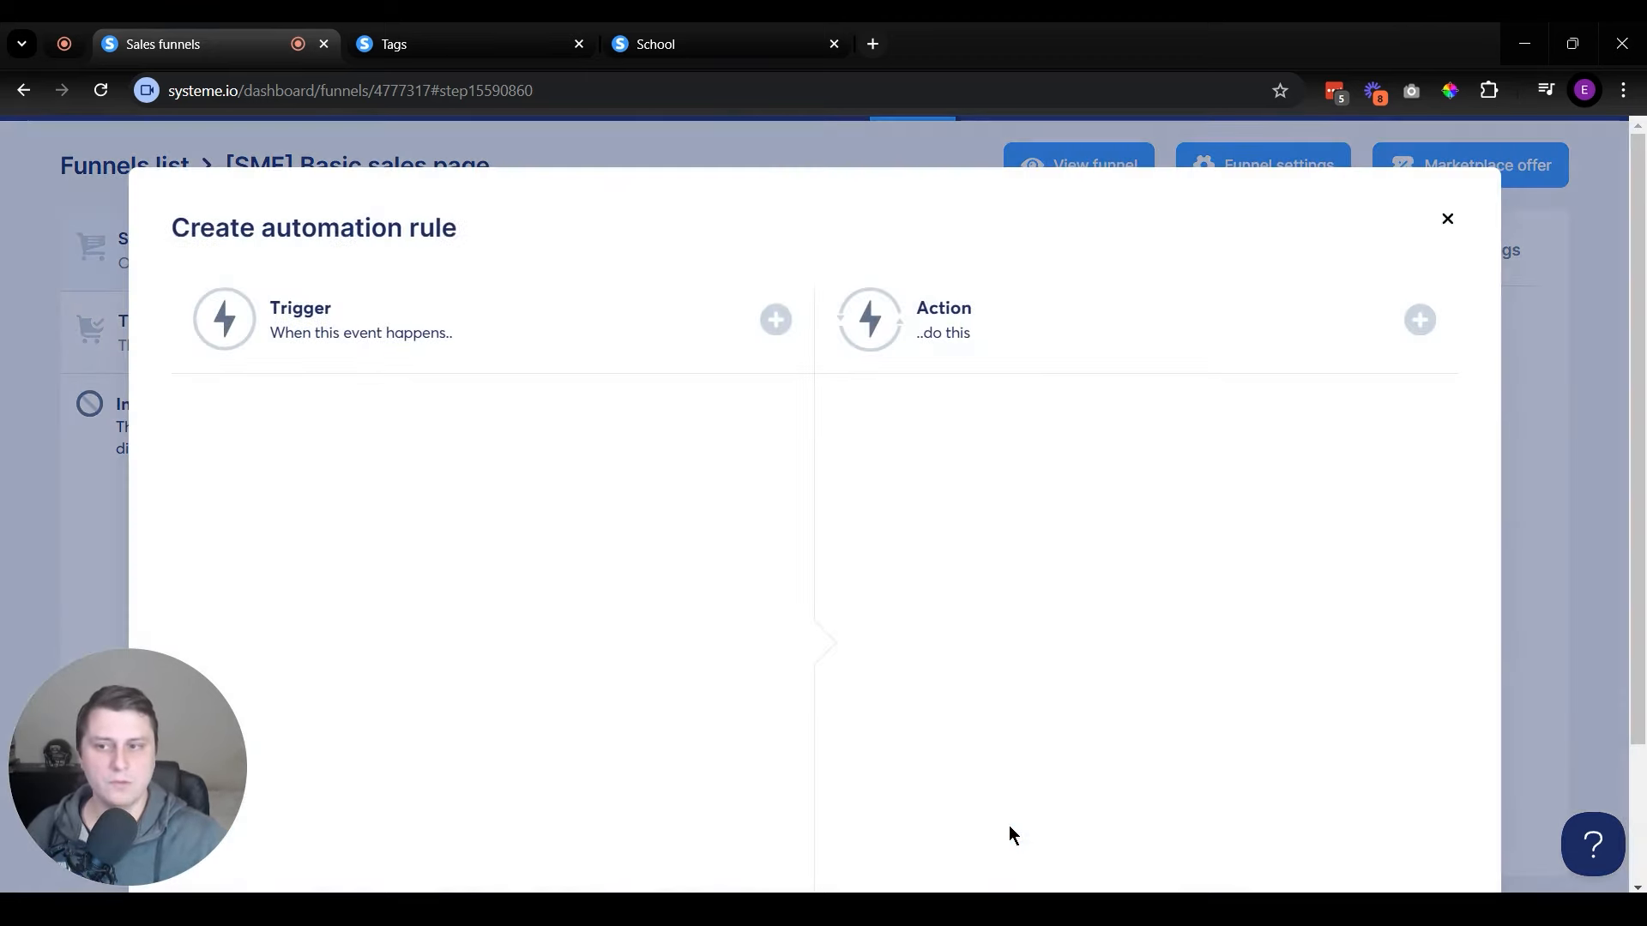
pyautogui.click(776, 320)
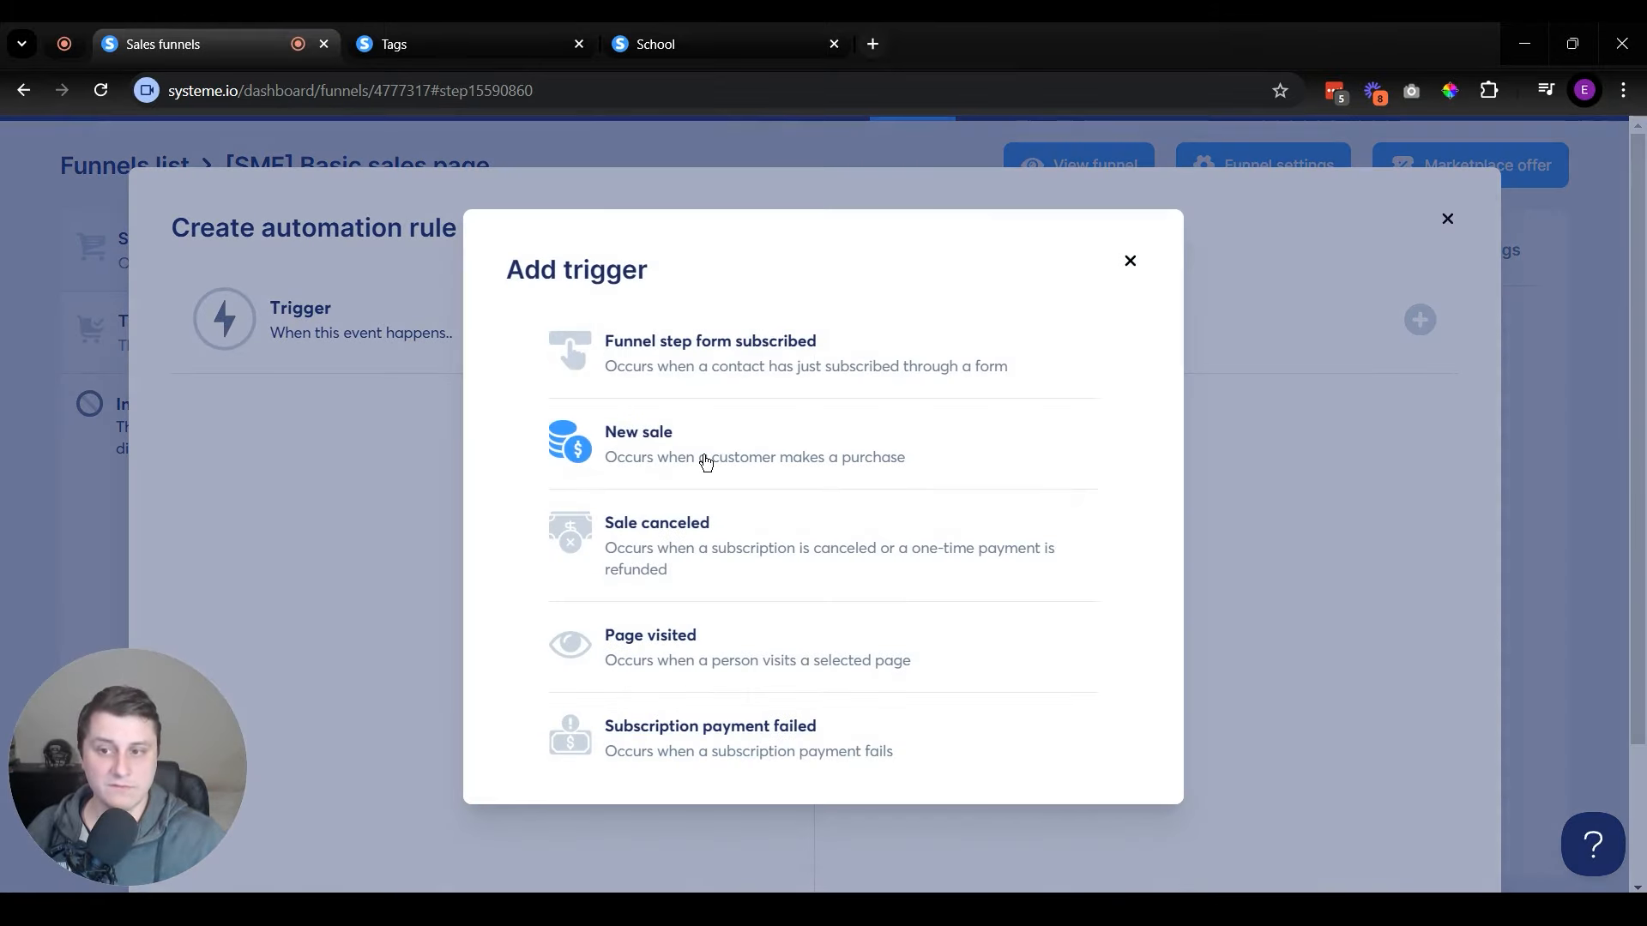
pyautogui.click(705, 463)
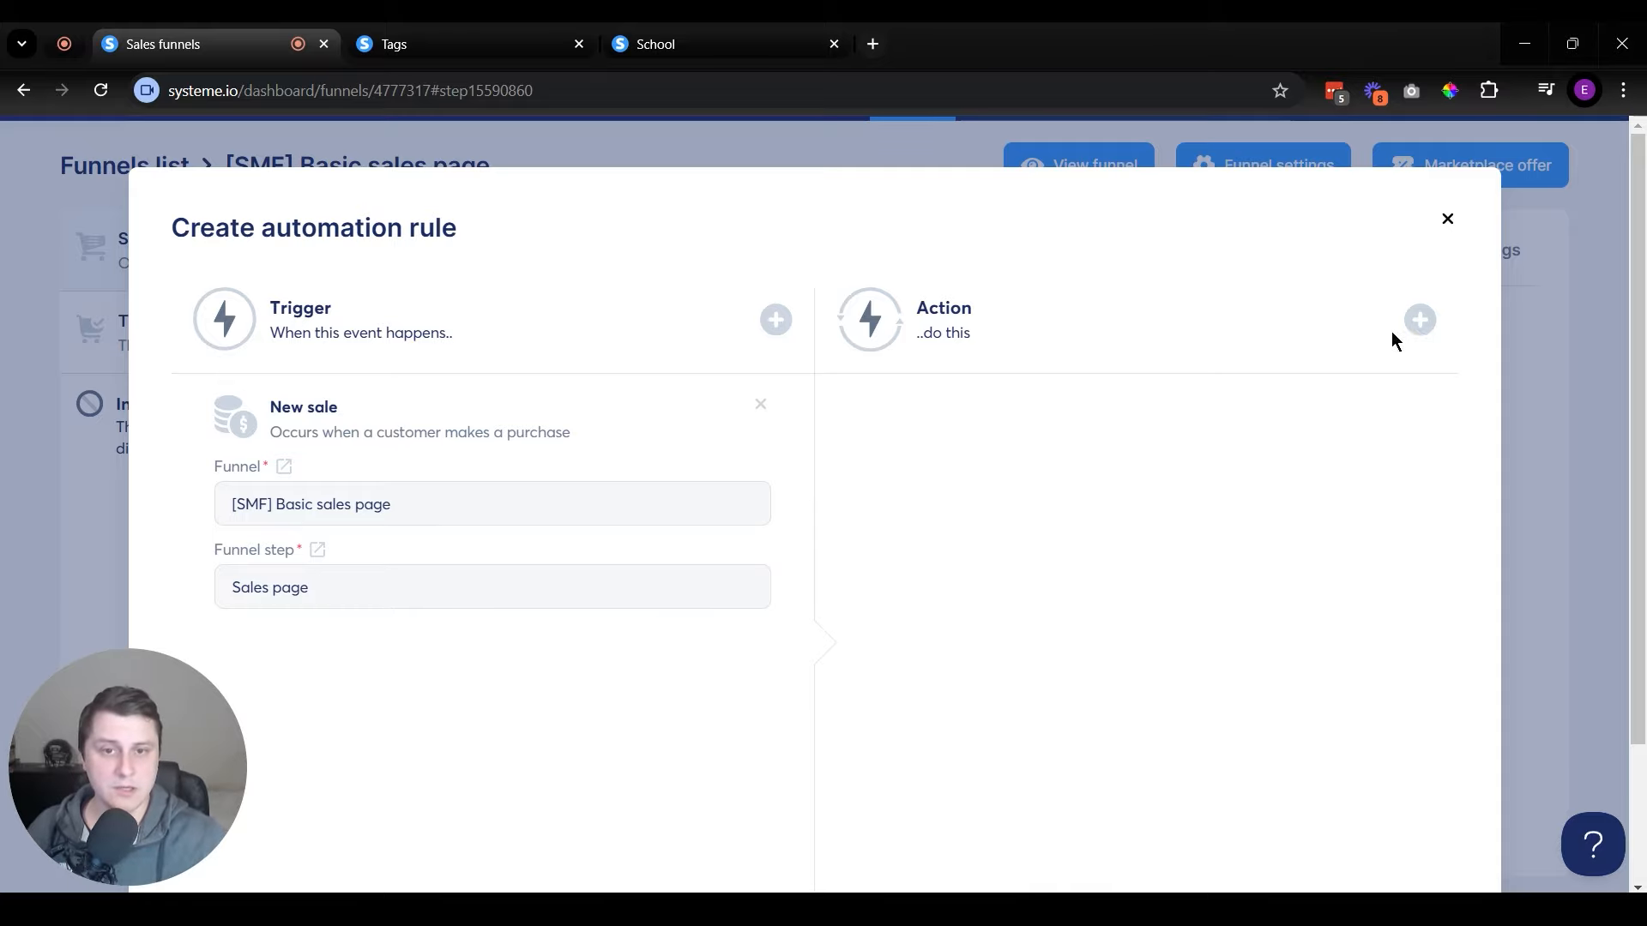
# - Add a Send email action to the automation rule and look through the existing emails
pyautogui.click(1420, 320)
pyautogui.scroll(-1, 847, 420)
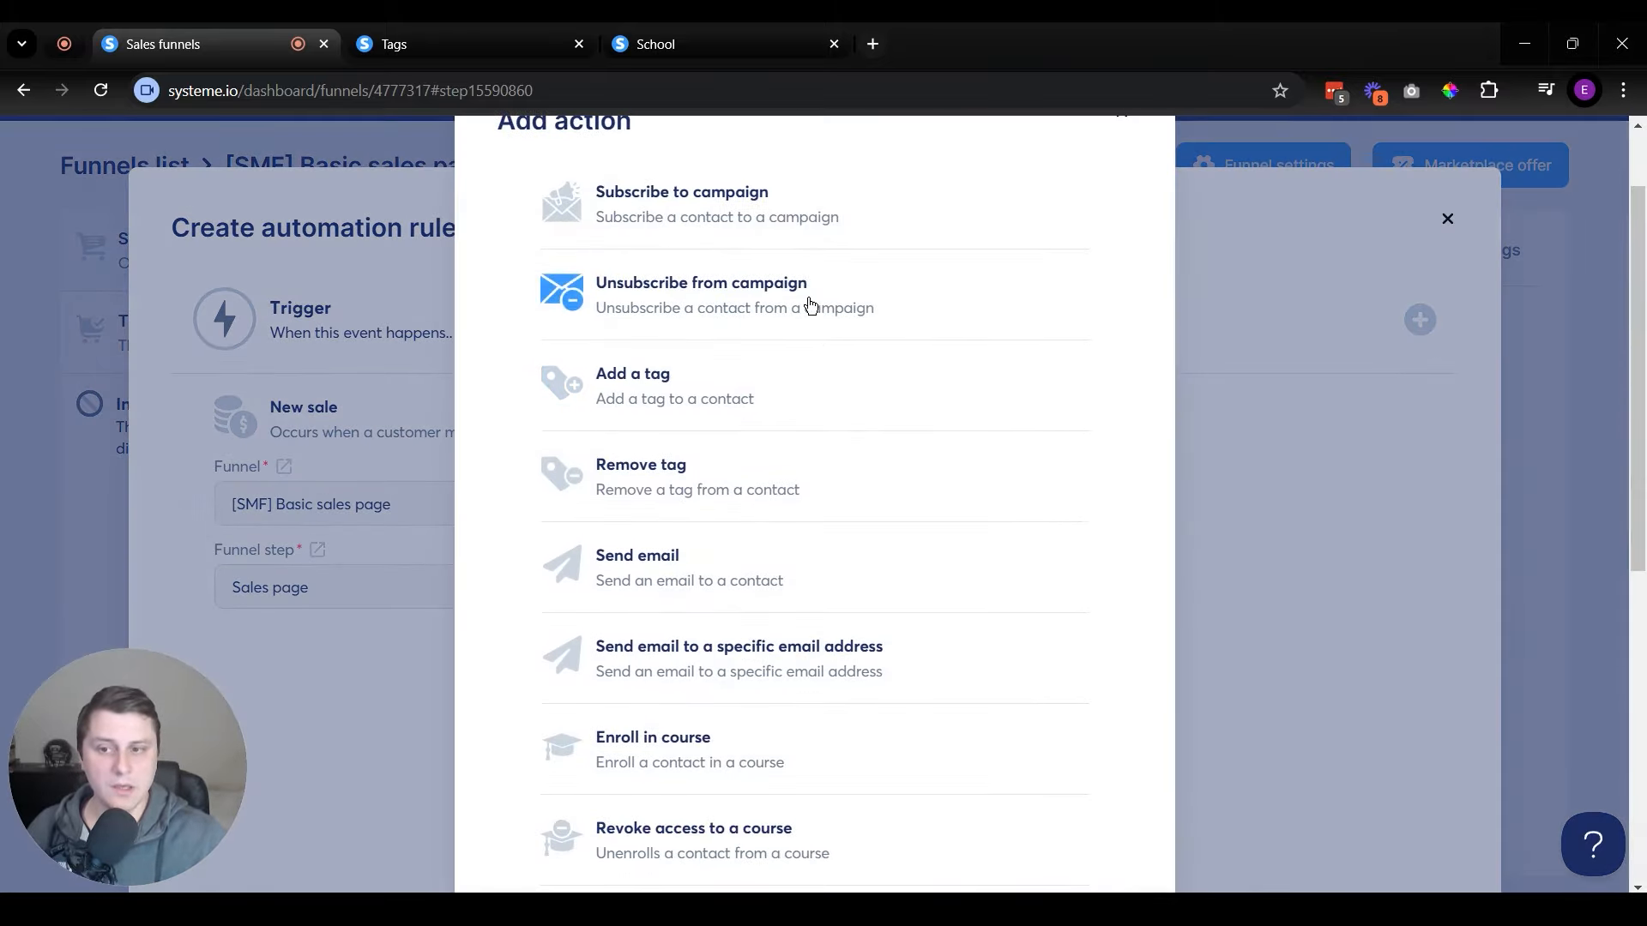
pyautogui.scroll(-1, 809, 306)
pyautogui.click(684, 467)
pyautogui.click(969, 507)
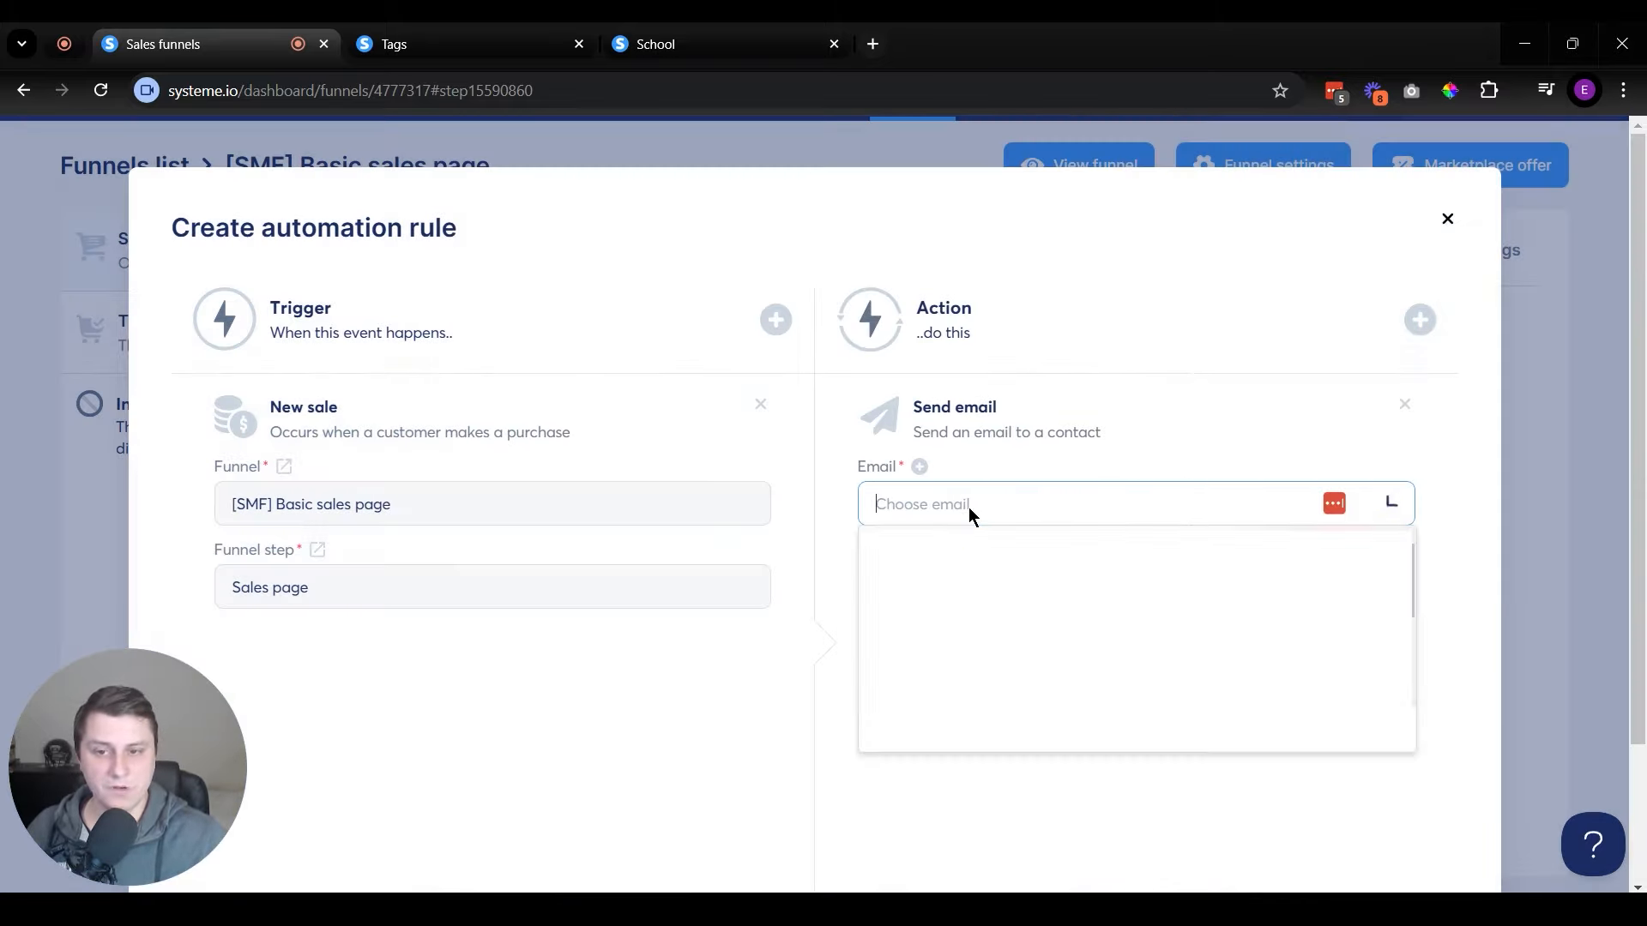
pyautogui.click(971, 507)
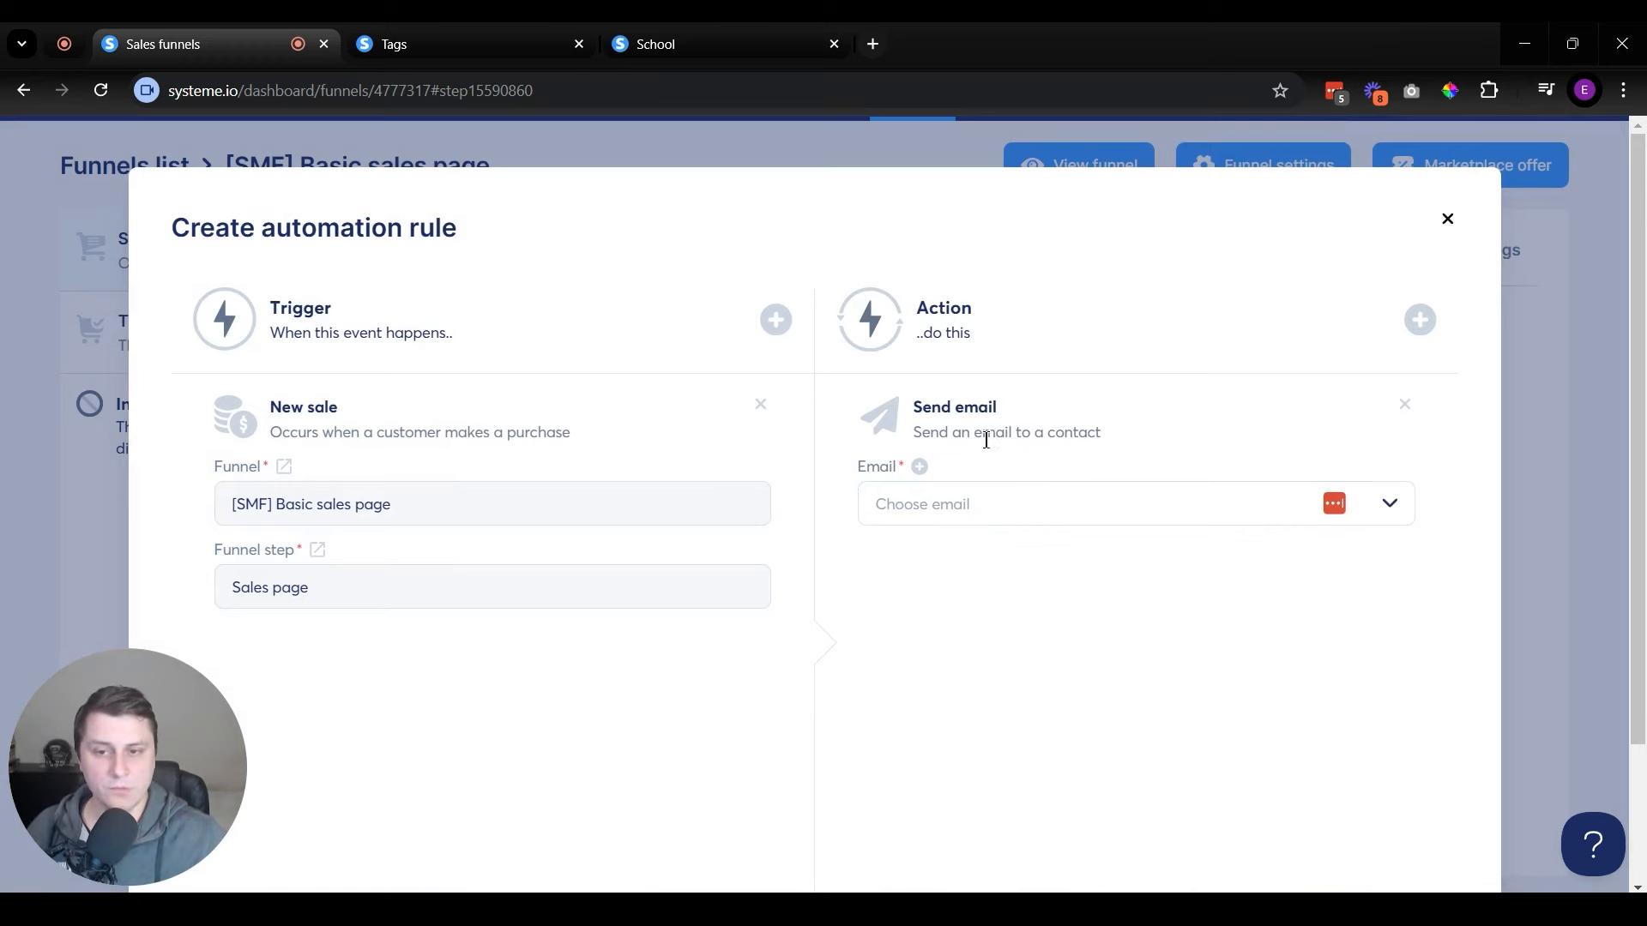
# - Start a new email message for the action with the body "Hey here's your free guide: LINK"
pyautogui.click(919, 467)
pyautogui.click(756, 589)
pyautogui.write('Hey ')
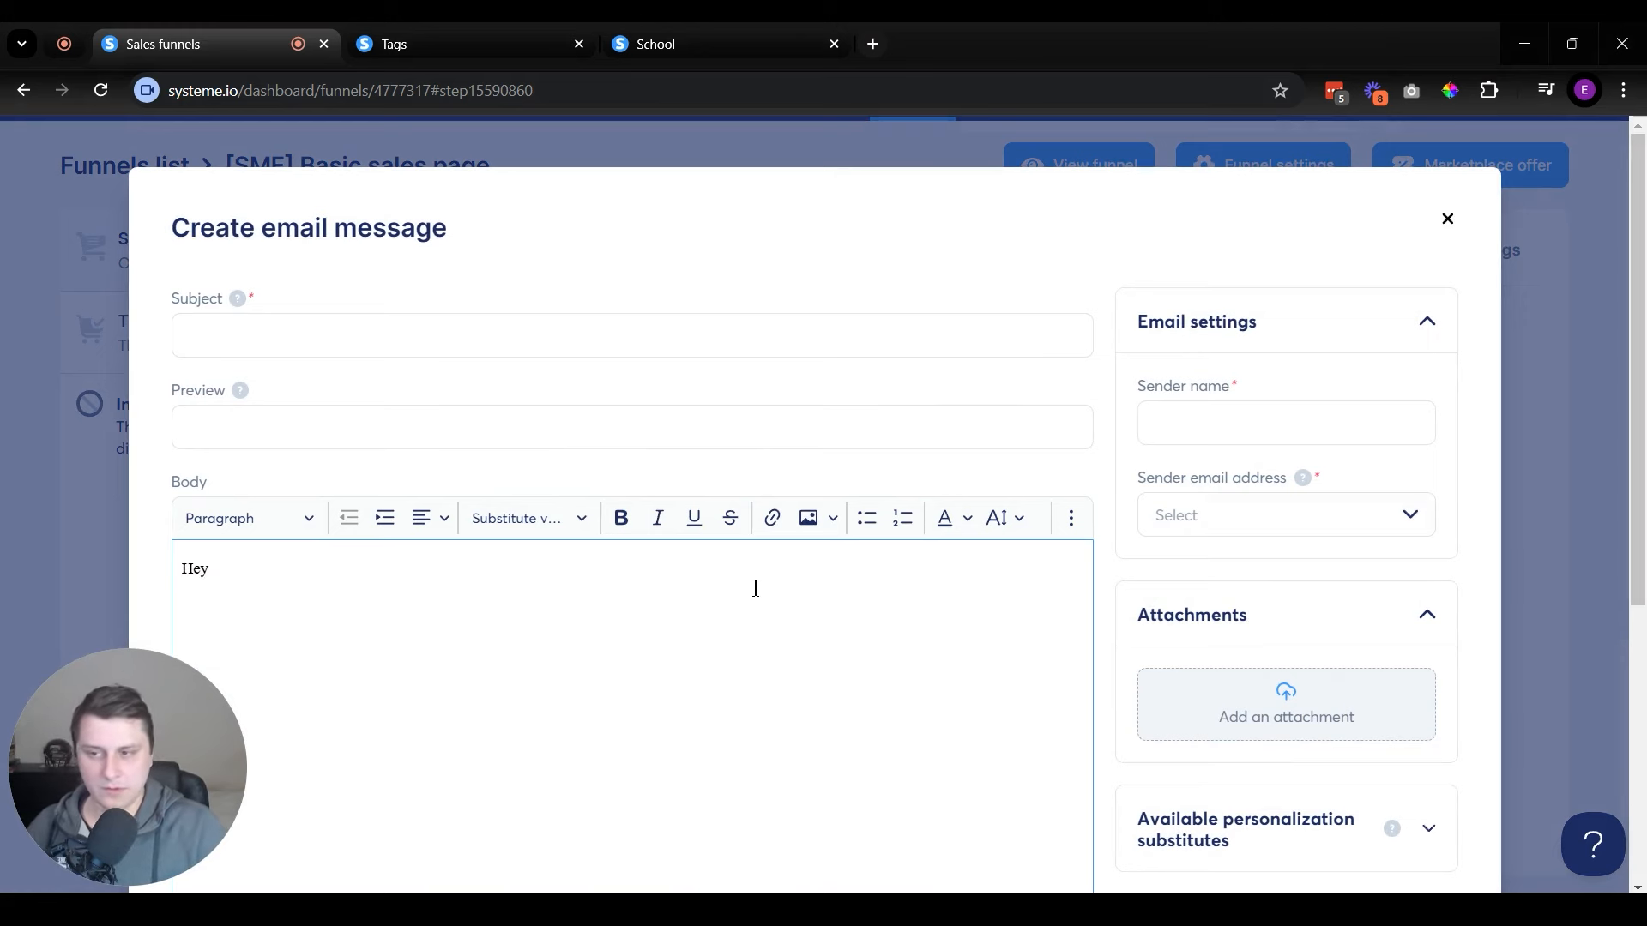
pyautogui.write("here's your")
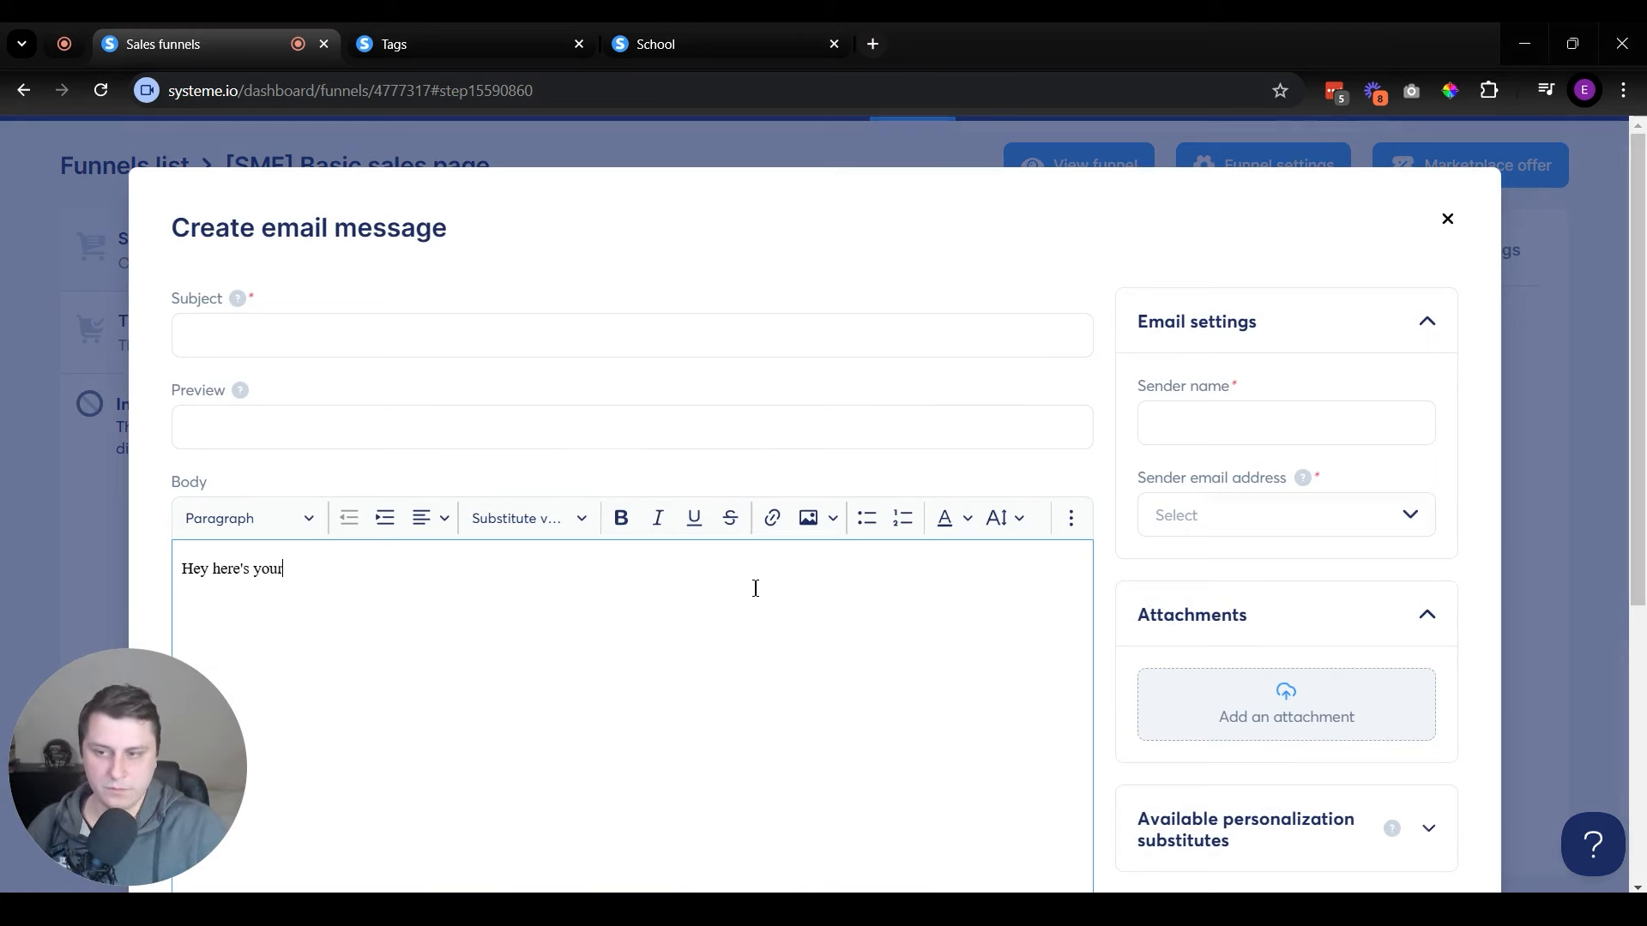
pyautogui.write(' free guid')
pyautogui.write('e')
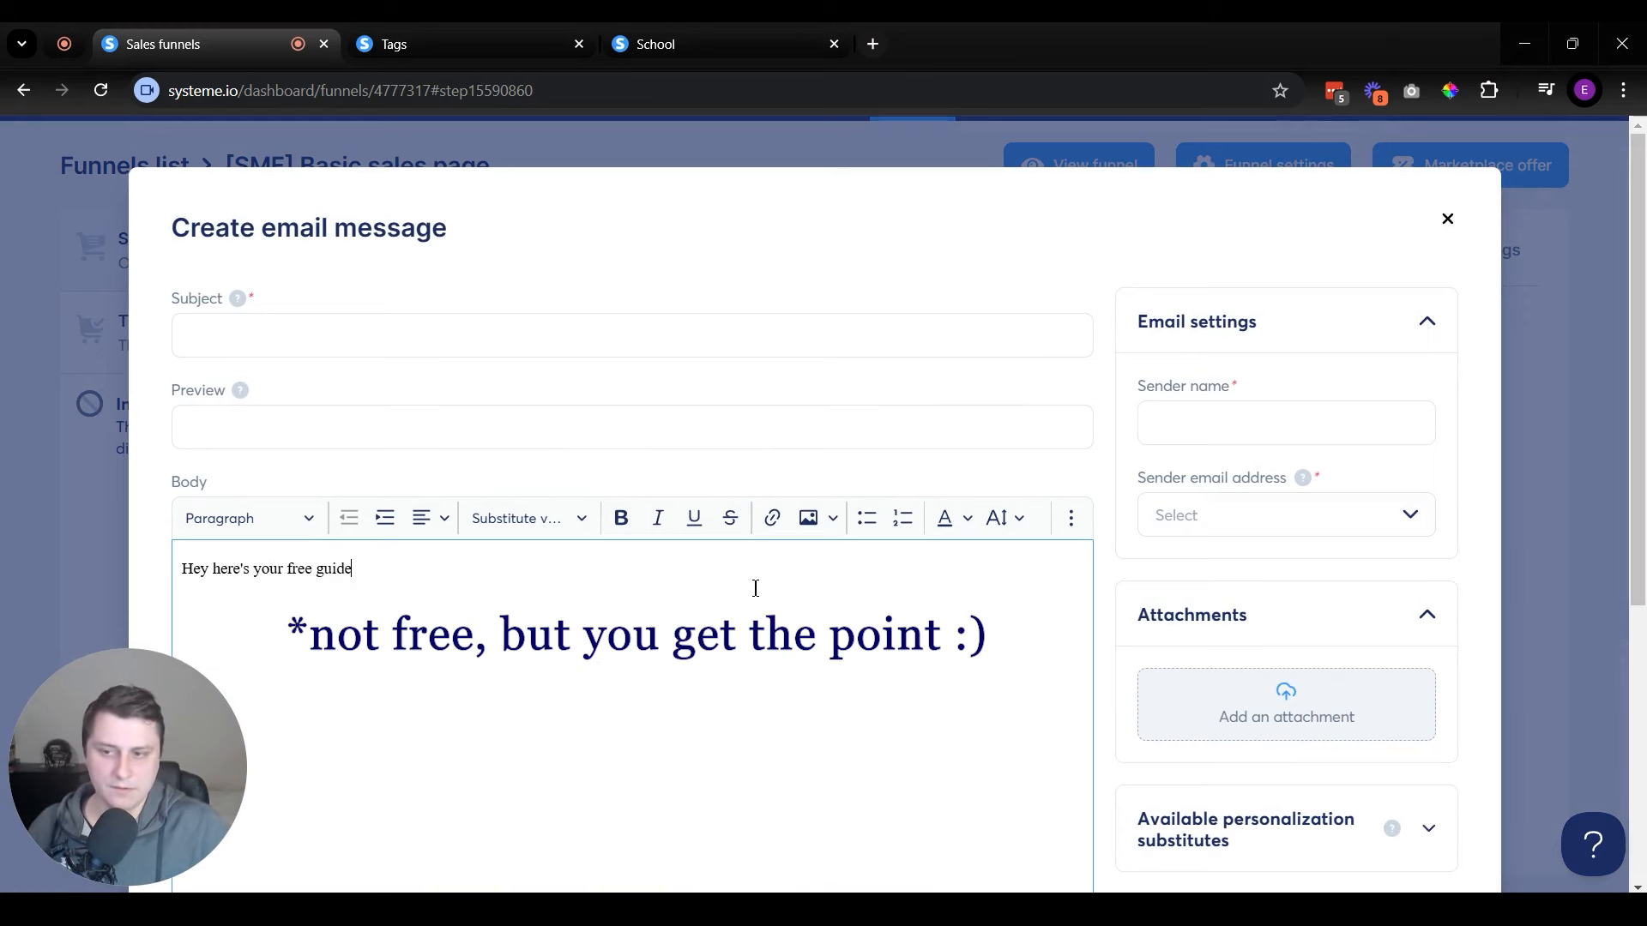
pyautogui.write(': LINK')
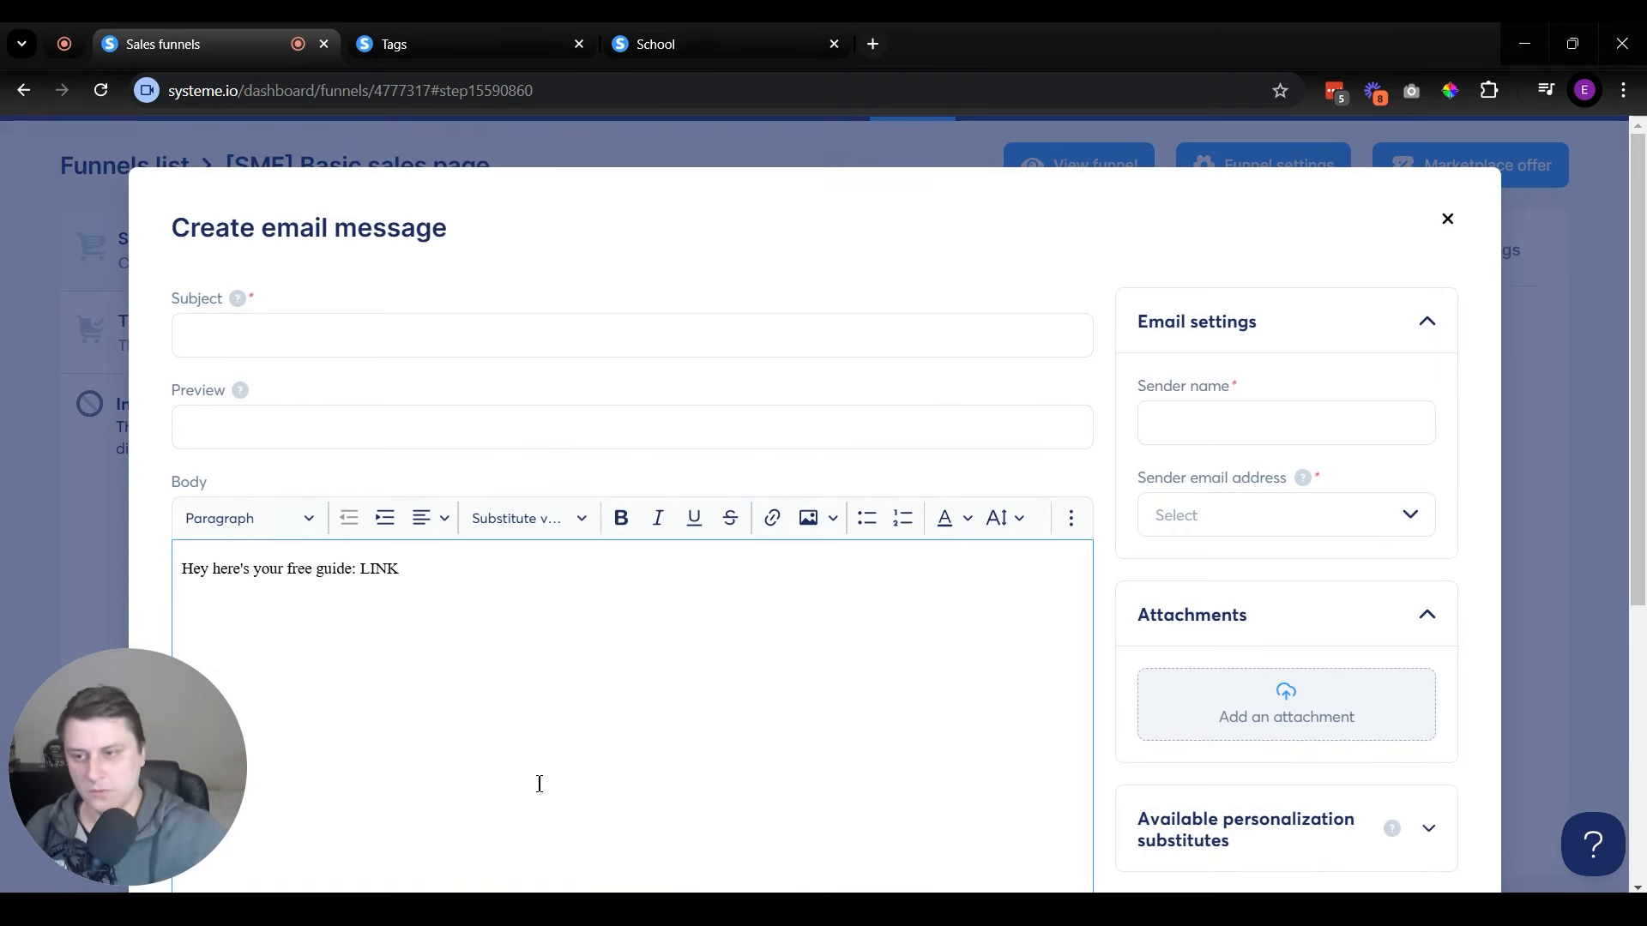
pyautogui.click(359, 330)
pyautogui.click(487, 598)
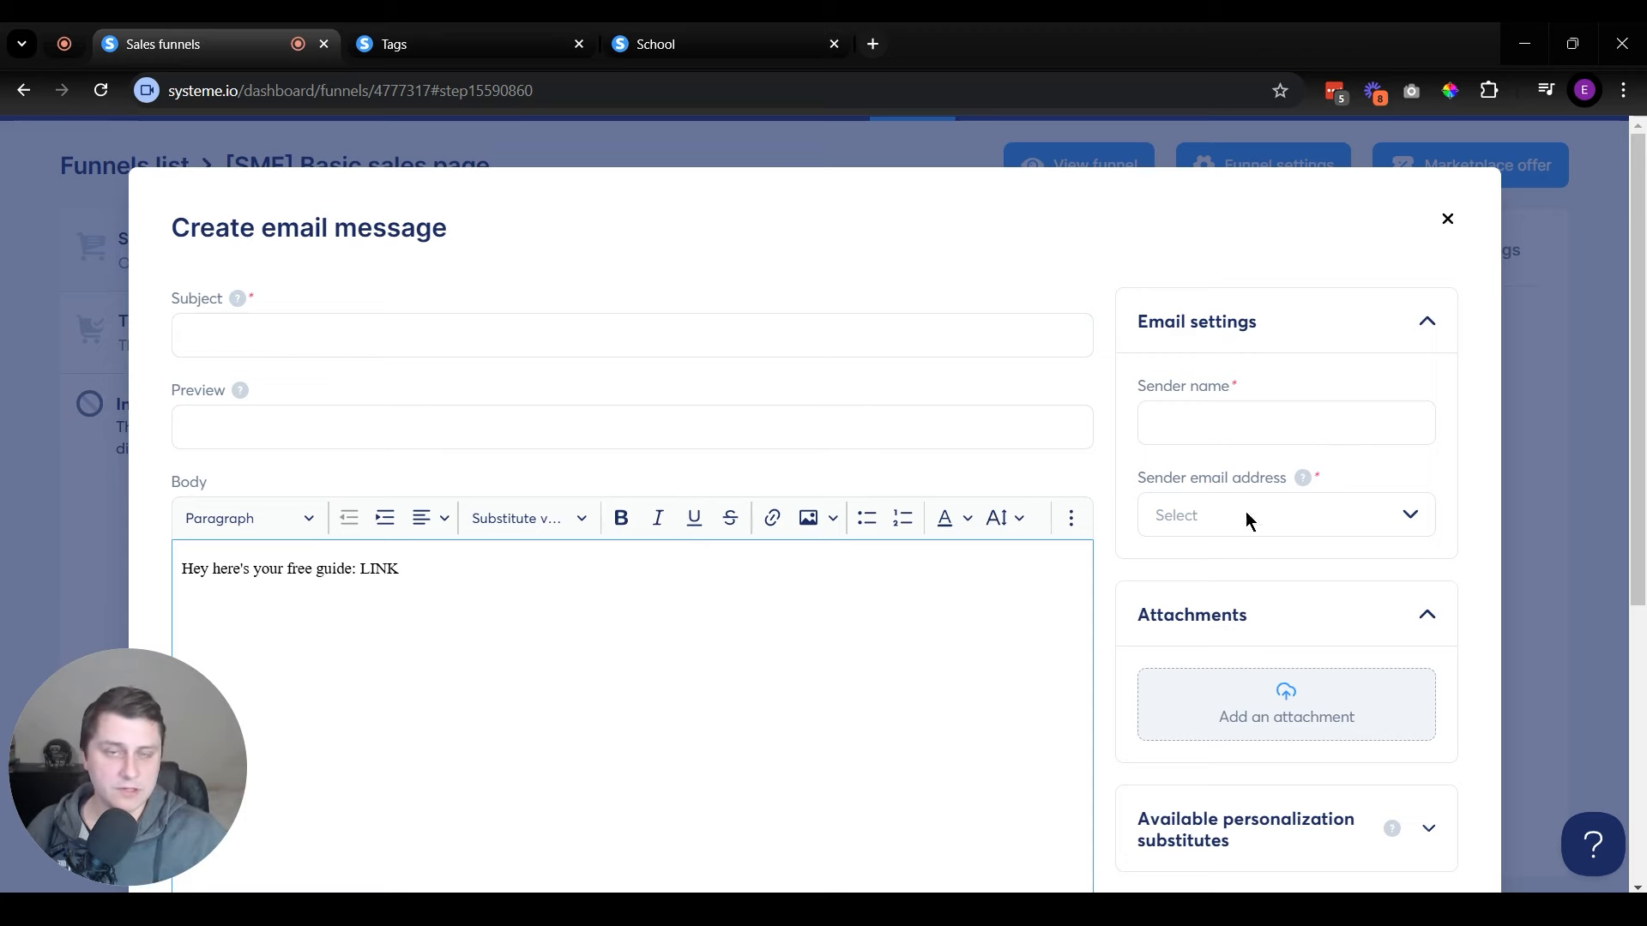
# - Discard the new email message and the automation rule without saving them
pyautogui.scroll(-5, 1301, 618)
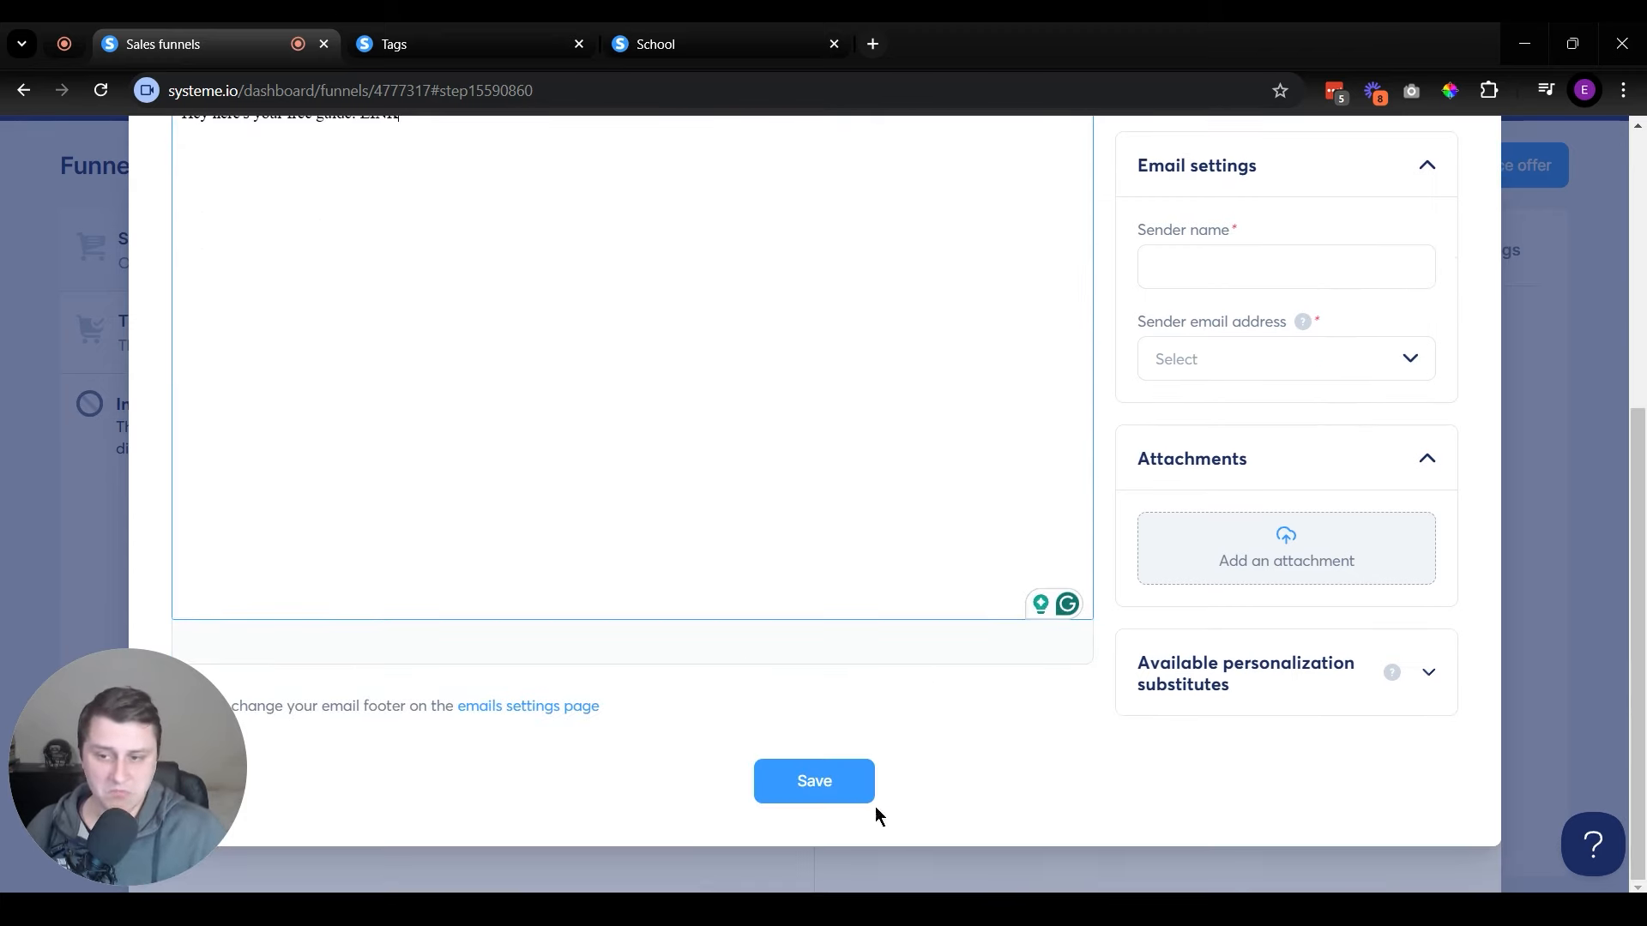
pyautogui.click(836, 803)
pyautogui.click(1448, 220)
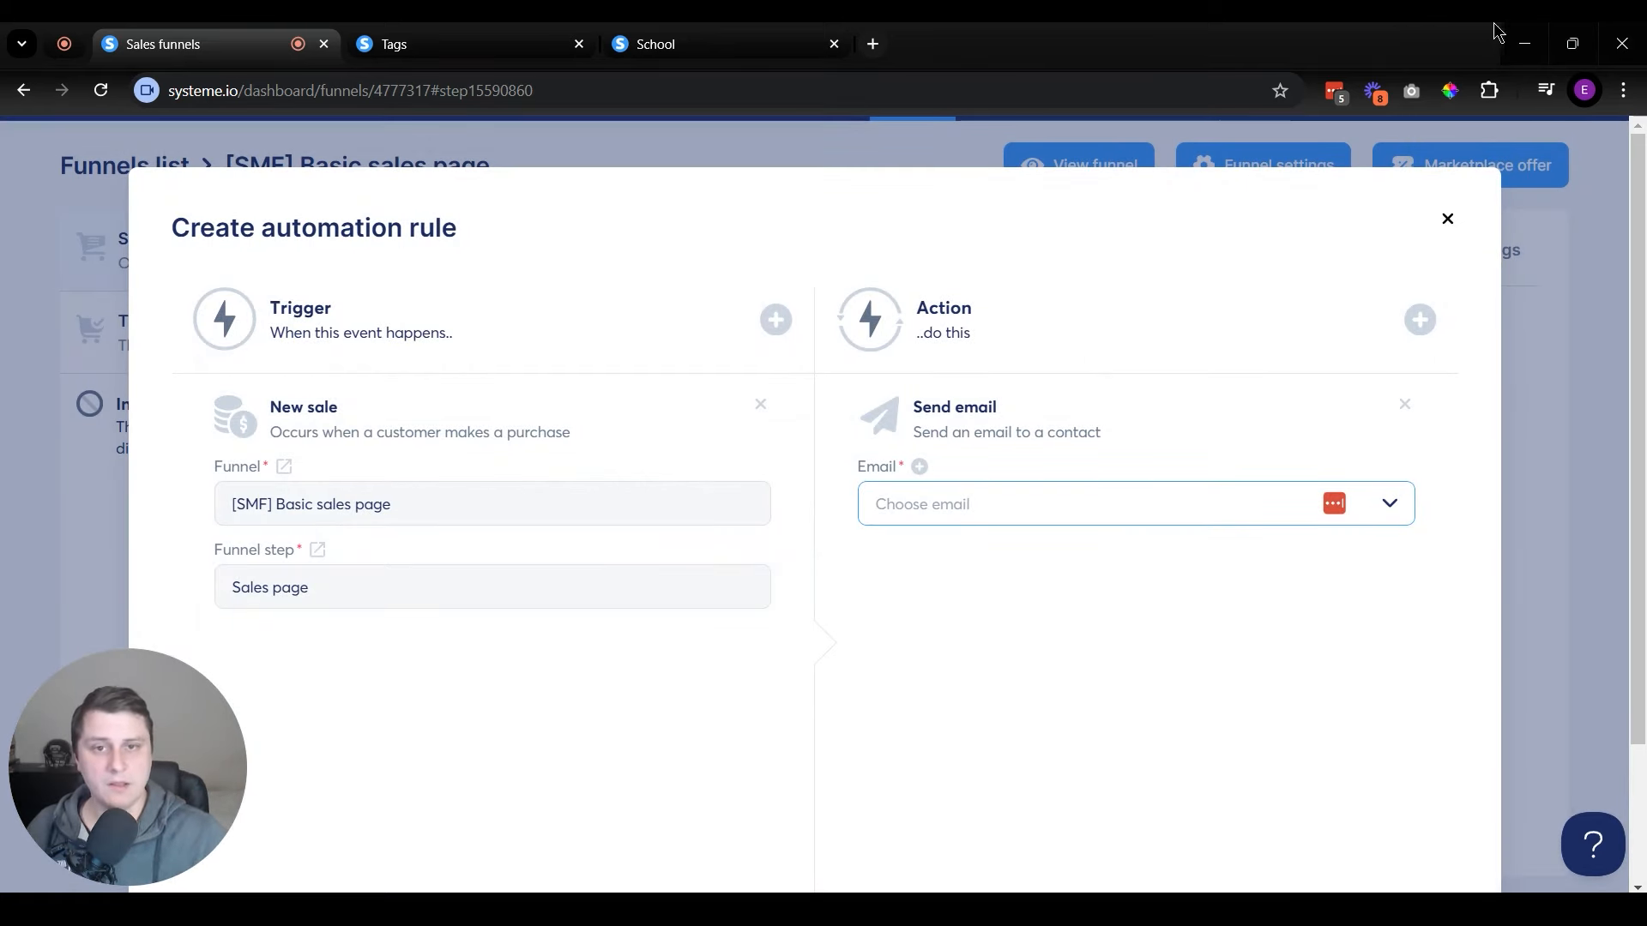
pyautogui.click(1448, 220)
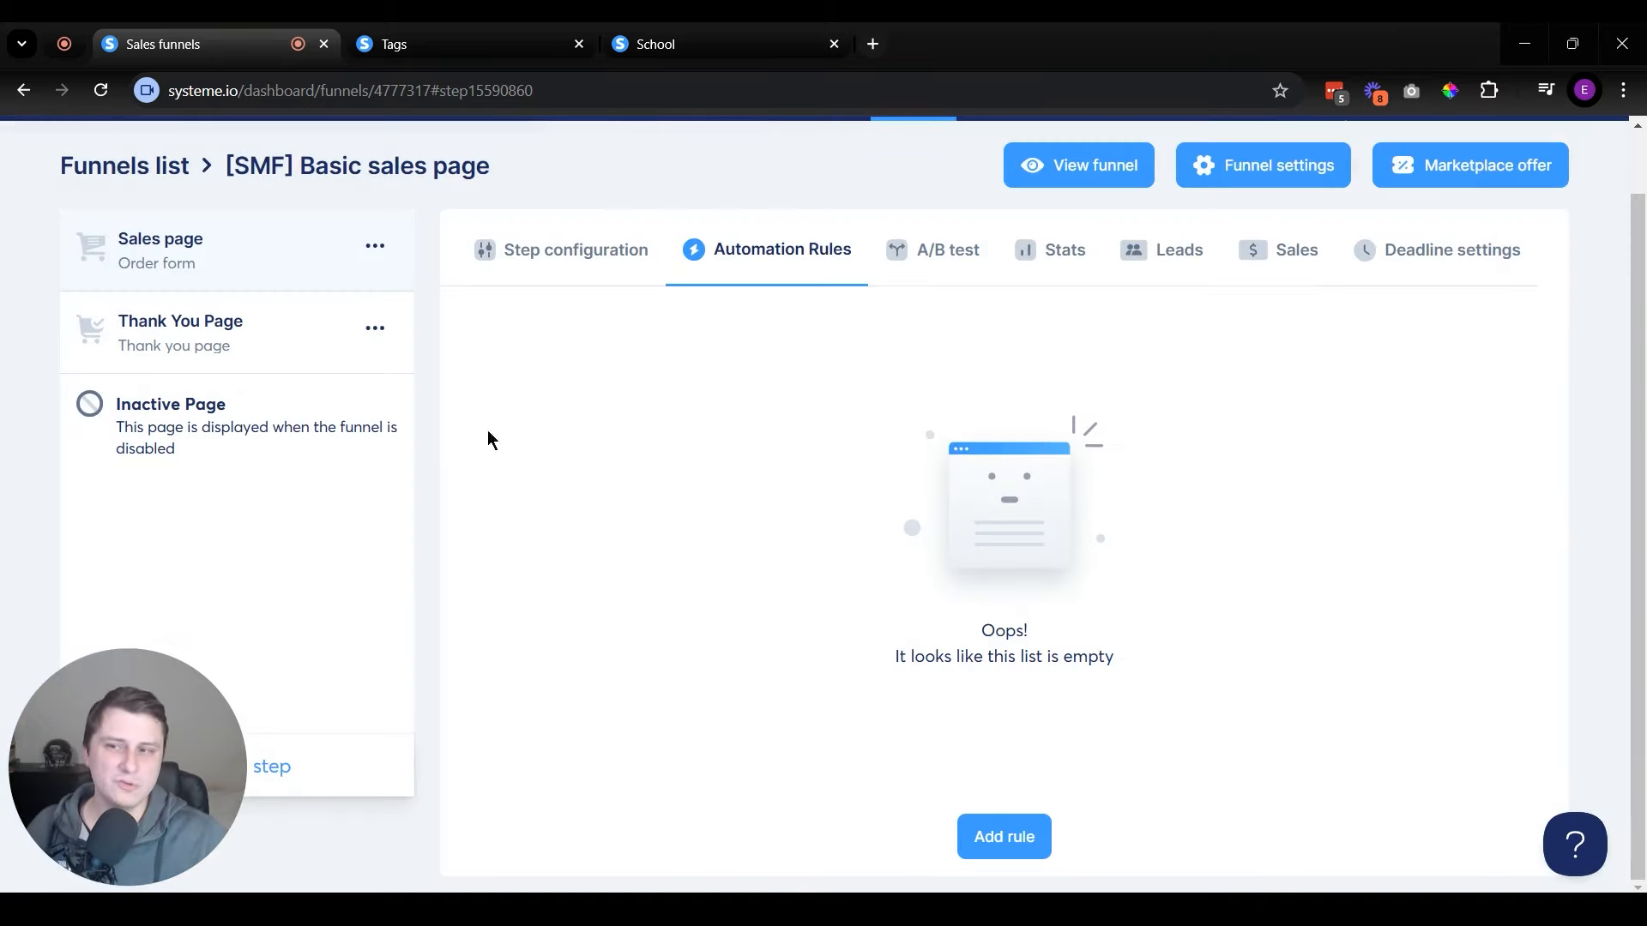
# - Review the resources and price plan of the Product A offer in the sales page's step configuration
pyautogui.click(568, 266)
pyautogui.scroll(-5, 900, 450)
pyautogui.scroll(-5, 908, 452)
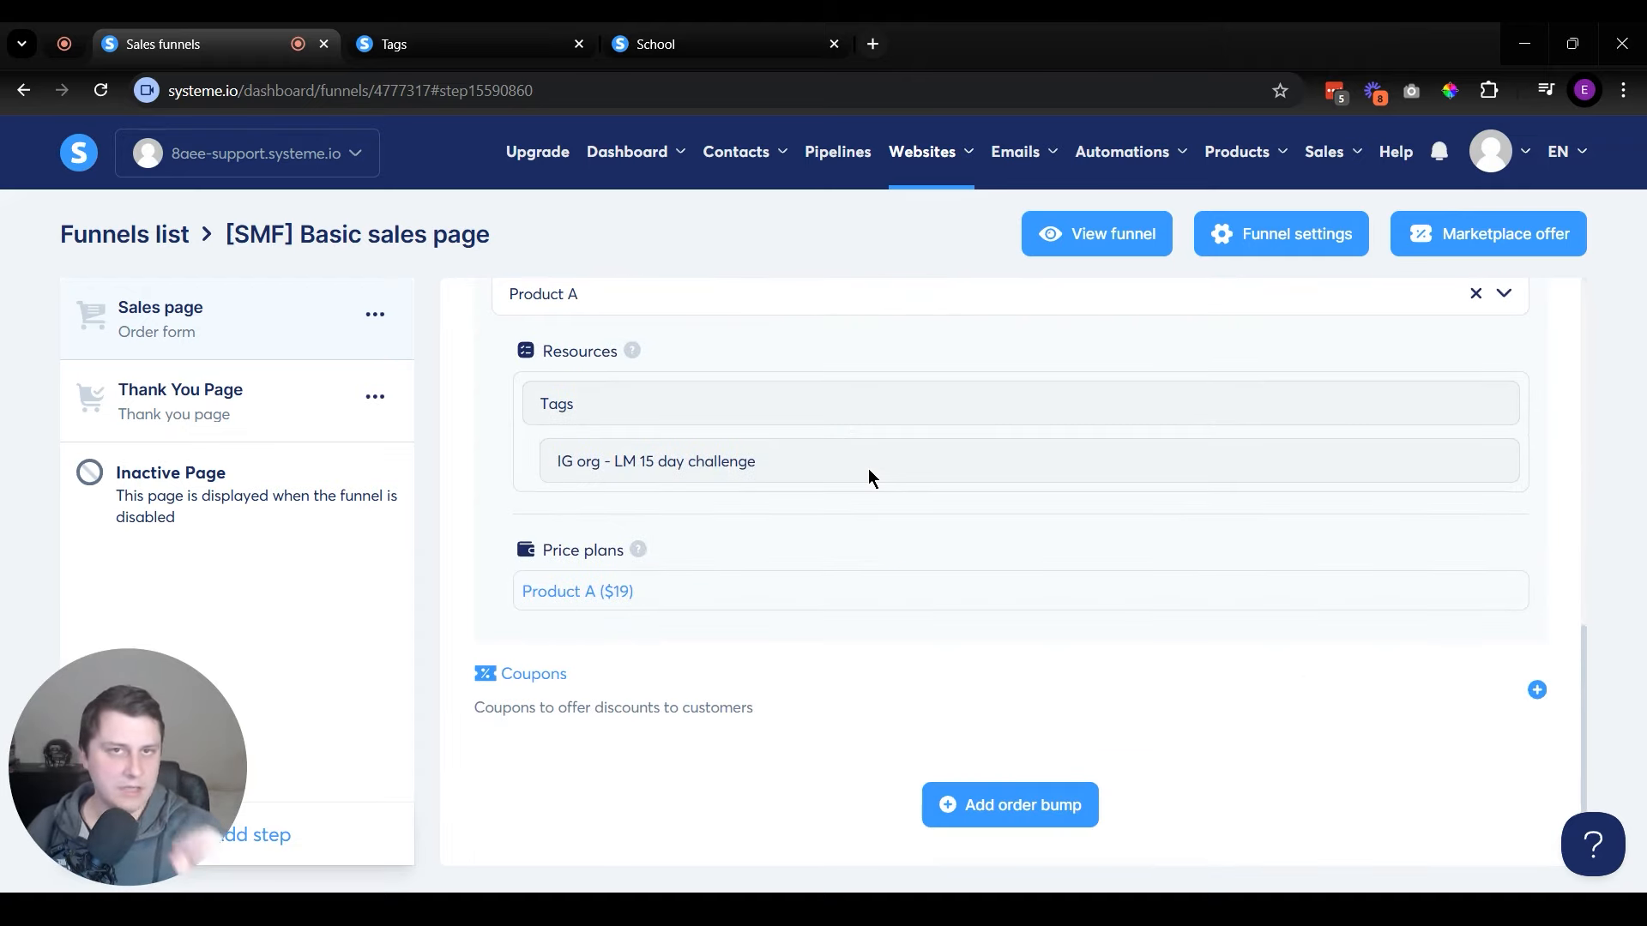
# - Look through the enrolled courses on the student dashboard, then return to the sales page step of the funnel
pyautogui.moveTo(635, 154)
pyautogui.click(612, 285)
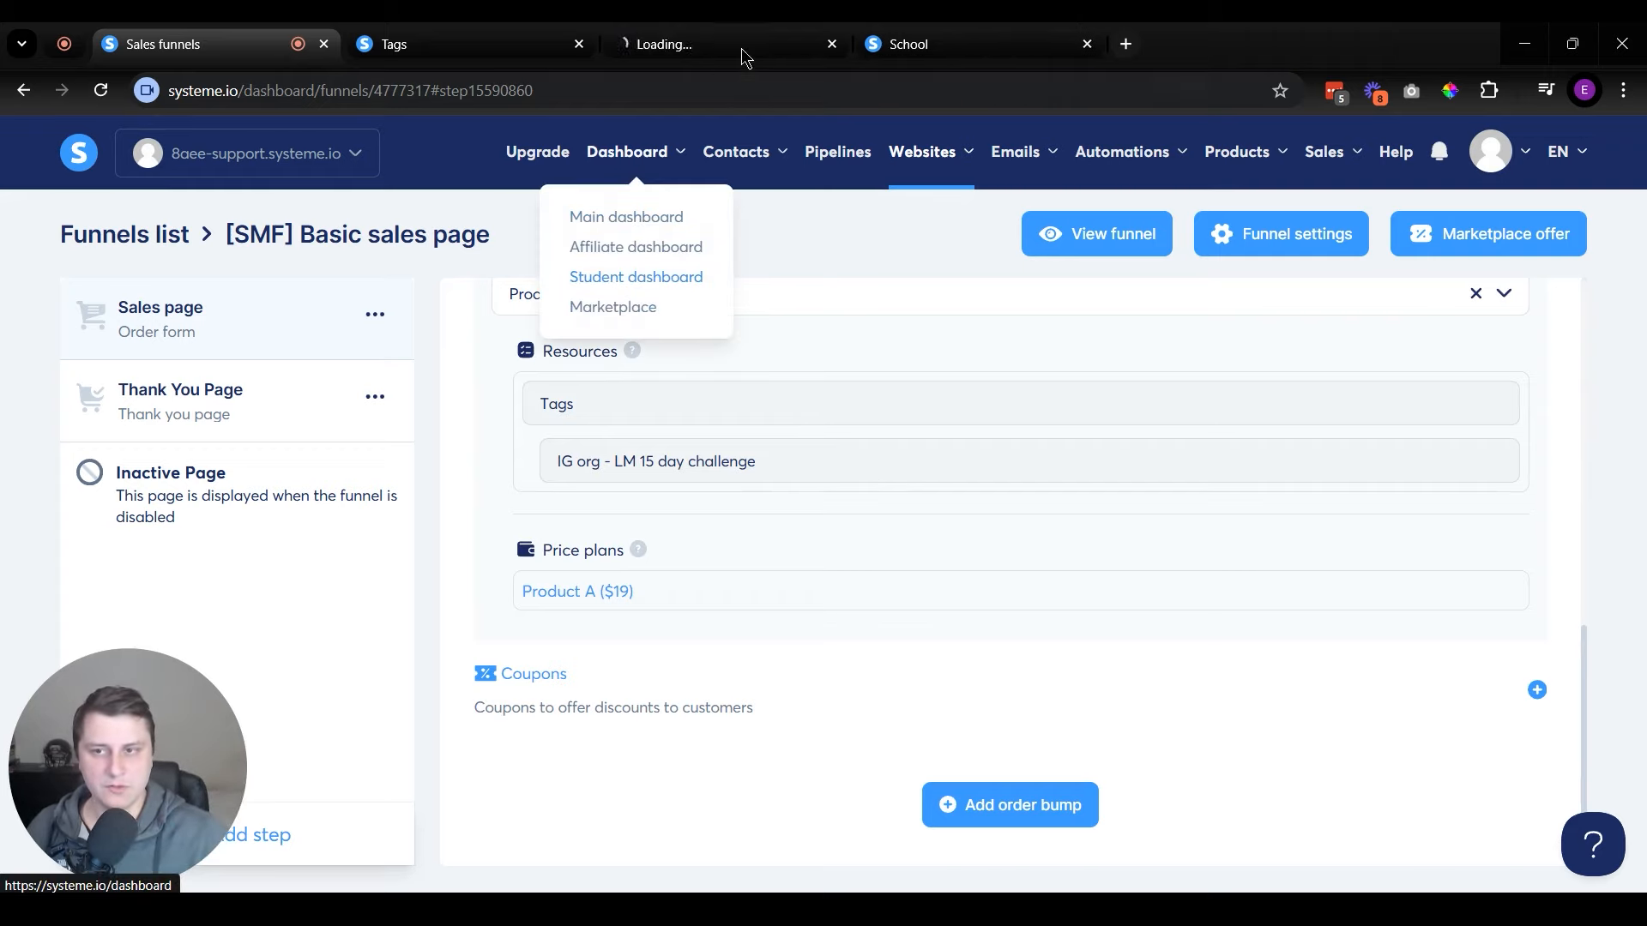
pyautogui.click(748, 26)
pyautogui.scroll(-8, 1381, 553)
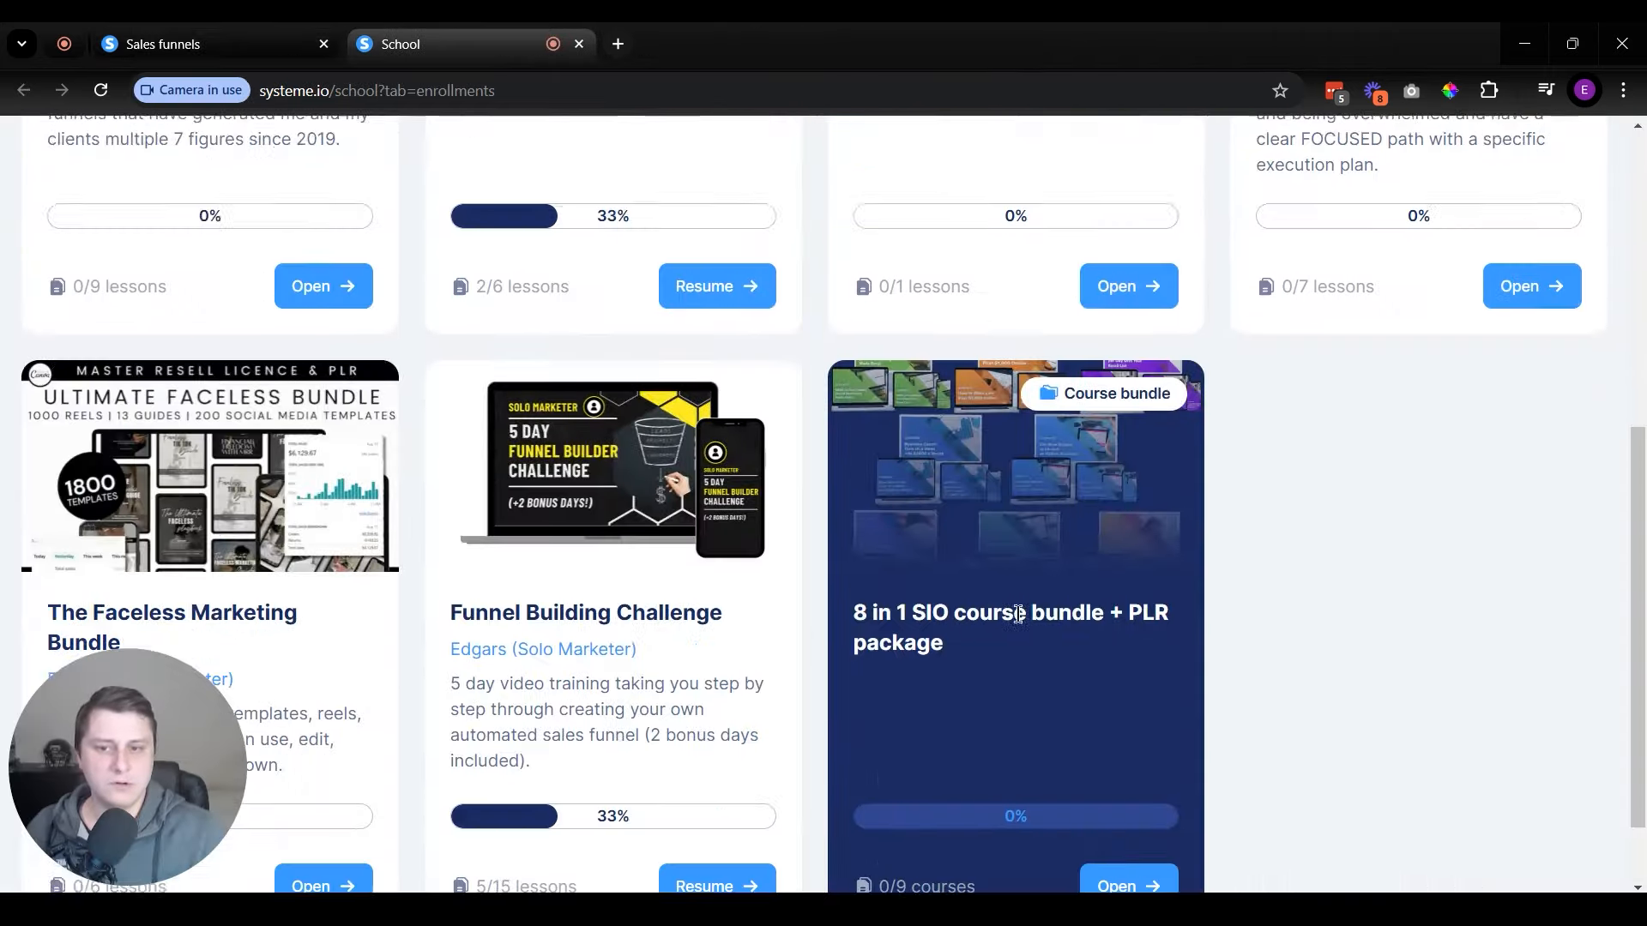
pyautogui.scroll(8, 913, 549)
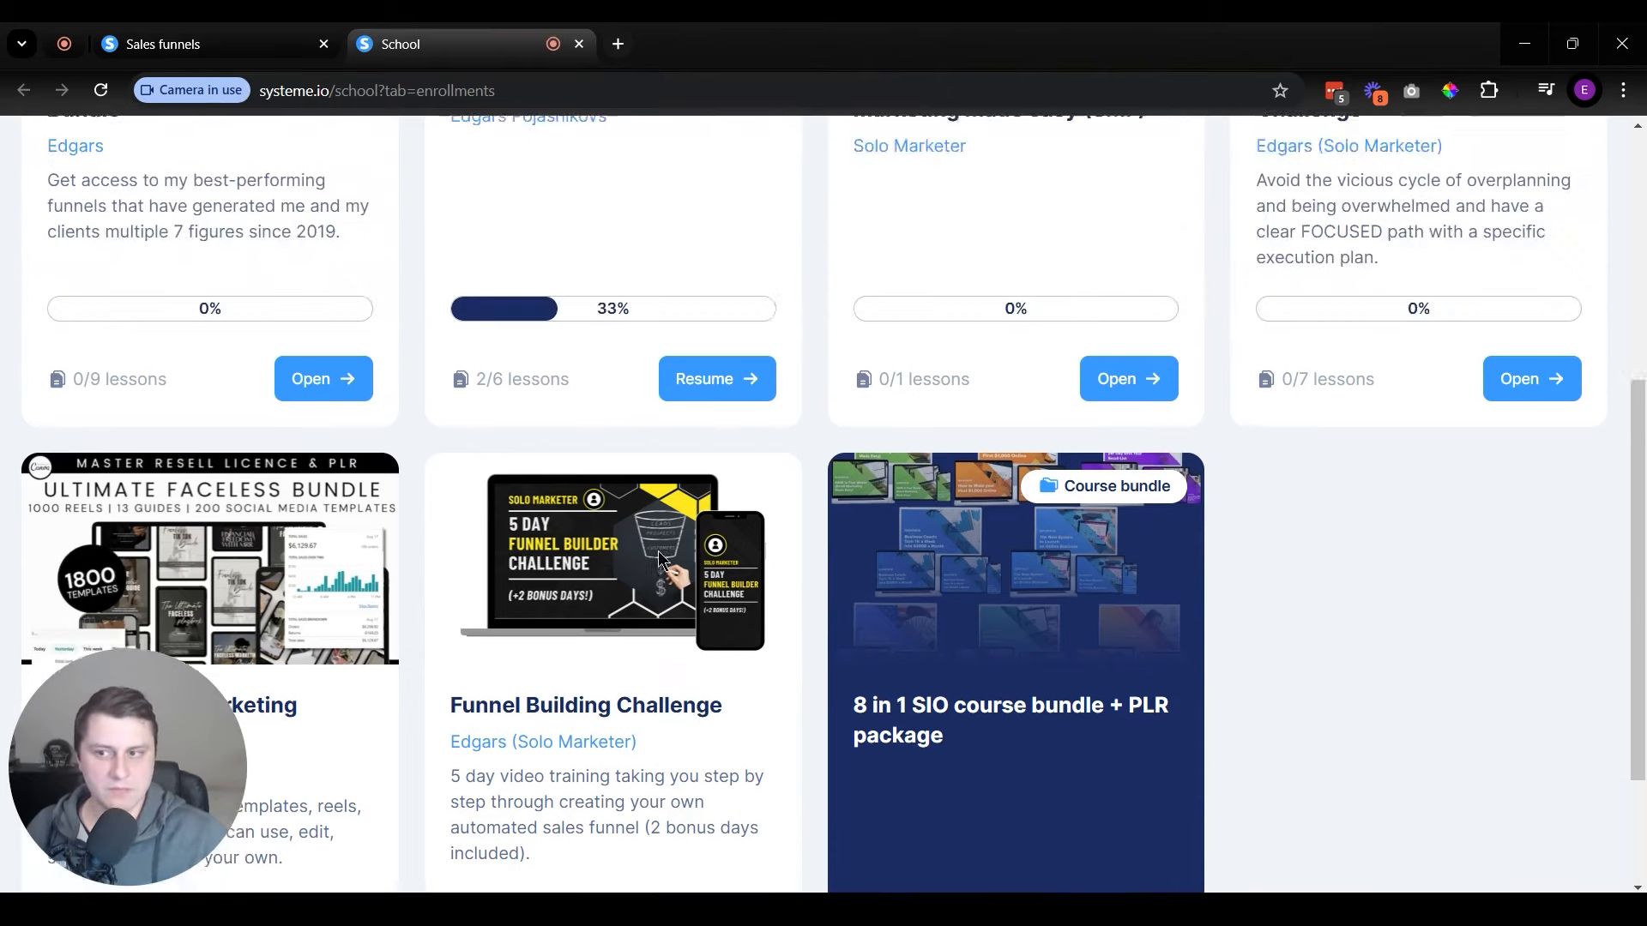
pyautogui.scroll(-5, 912, 549)
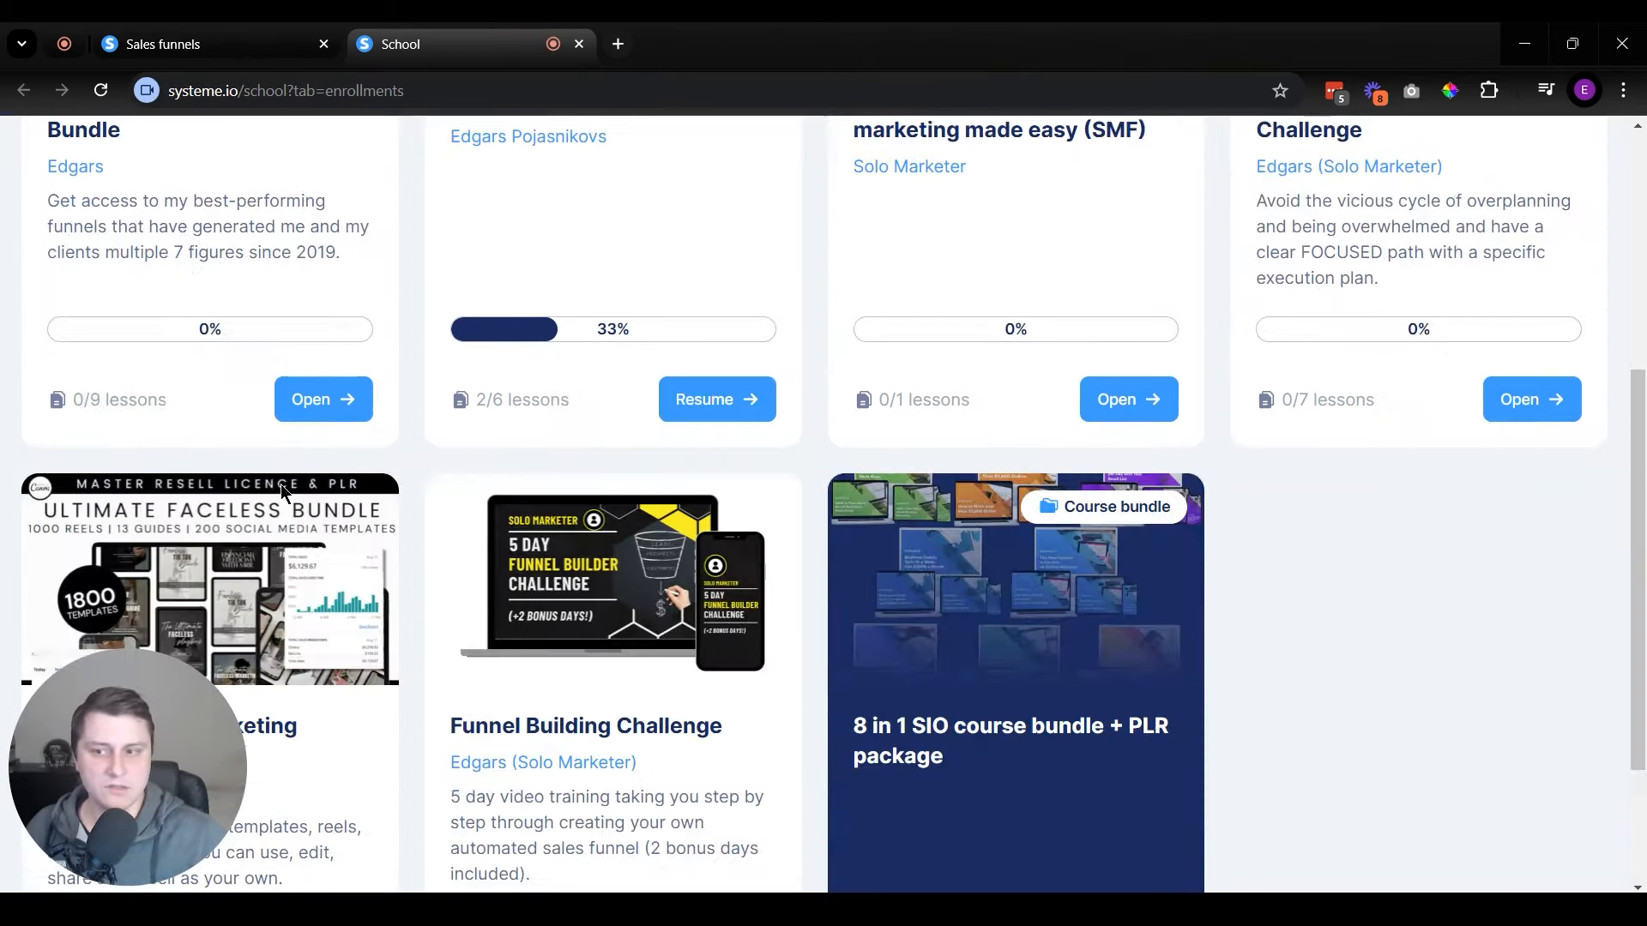
pyautogui.middleClick(413, 32)
pyautogui.scroll(6, 1045, 331)
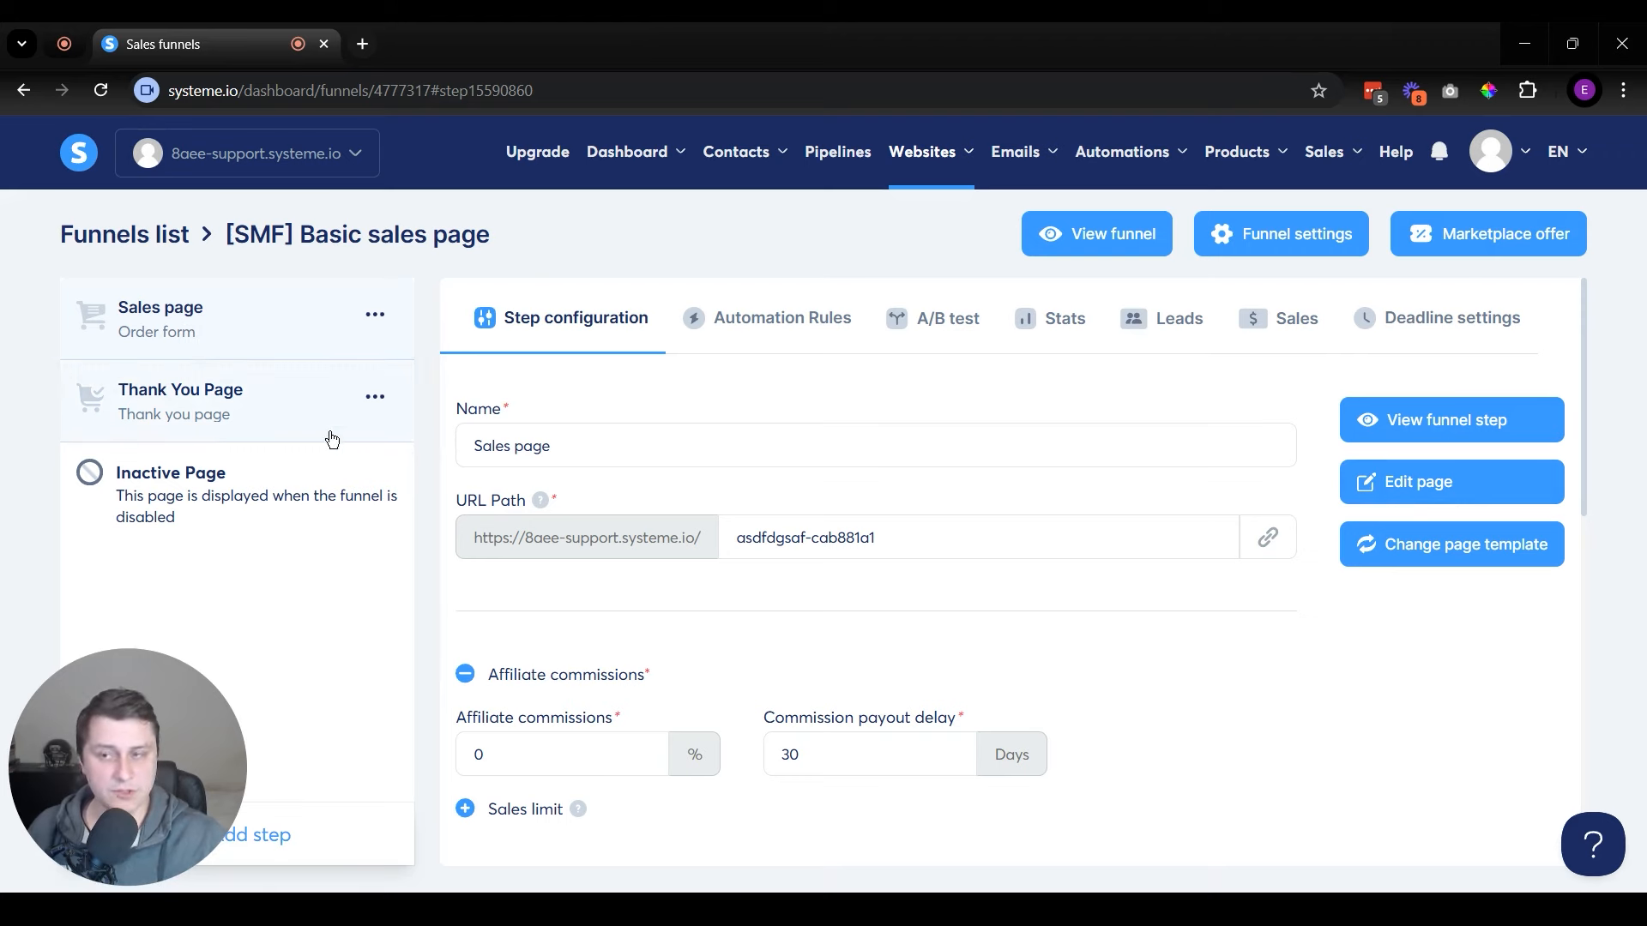
# - Open the sales page for editing and display step 2, Customer Checkout, of its two-step payment form
pyautogui.click(1427, 491)
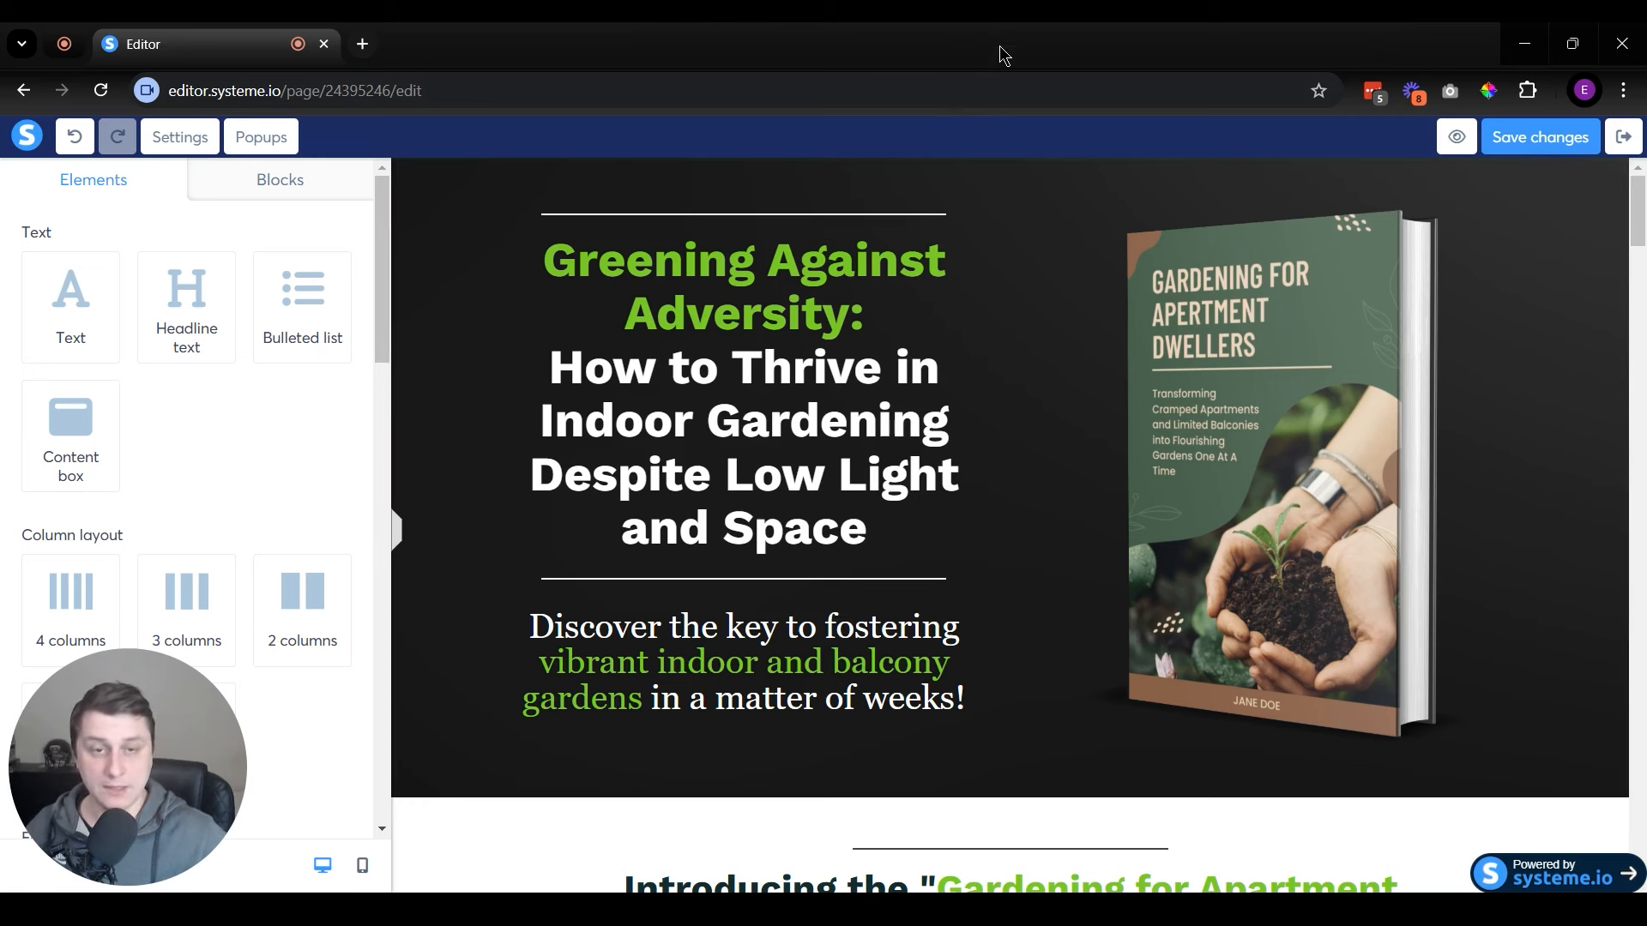
pyautogui.moveTo(1637, 222); pyautogui.dragTo(1636, 717)
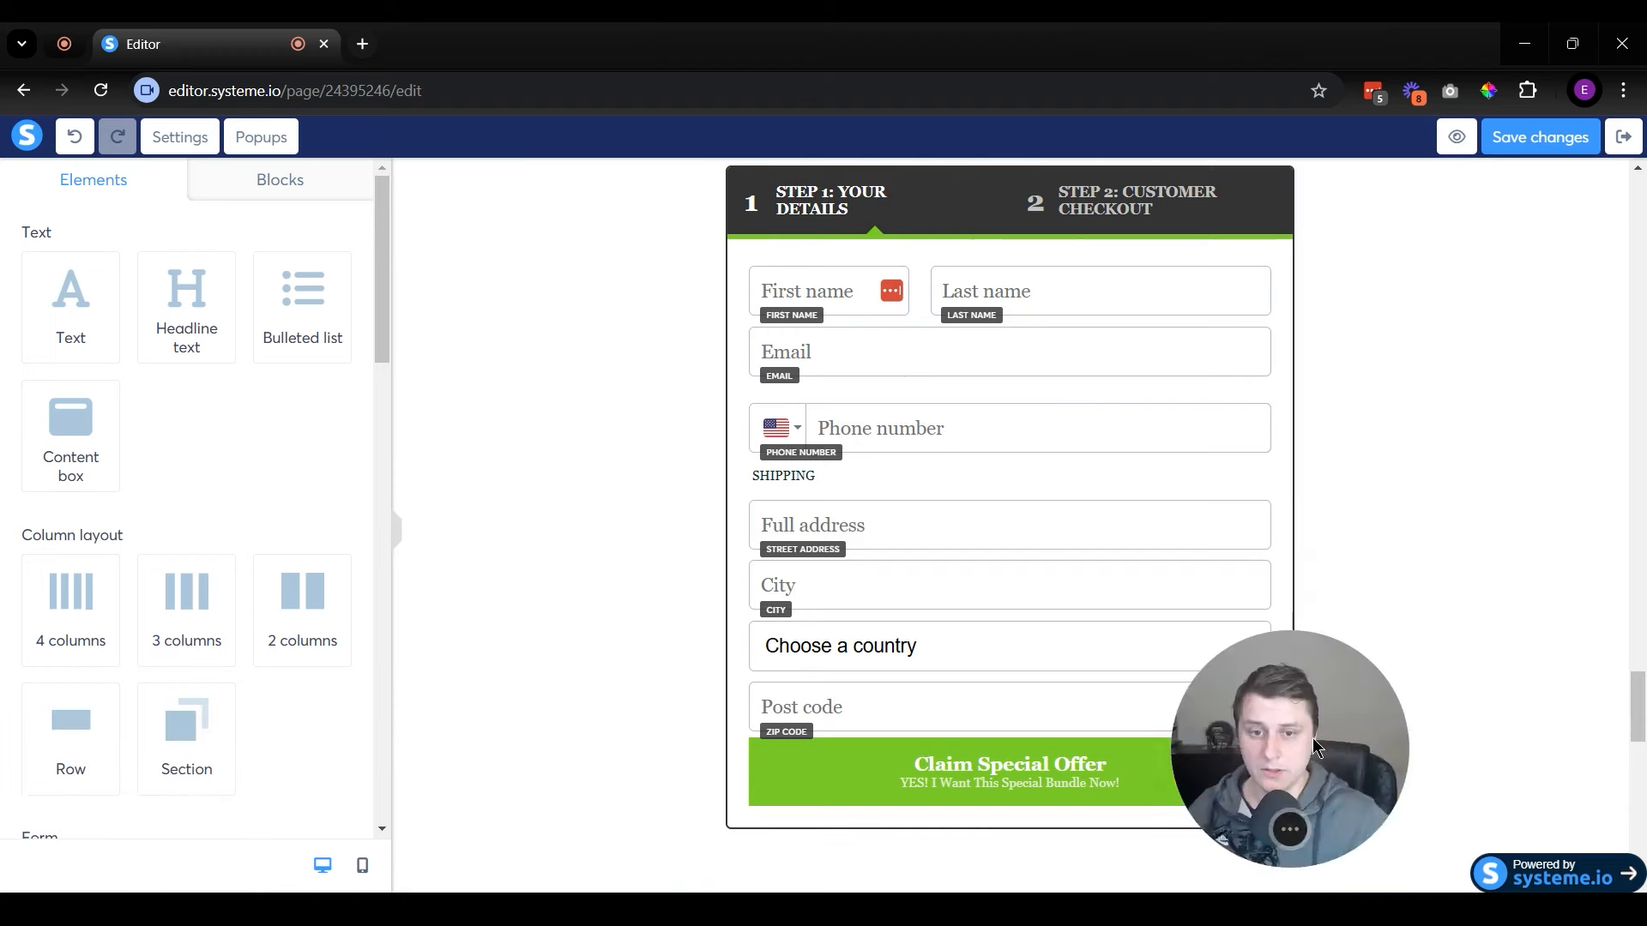
pyautogui.scroll(-9, 258, 467)
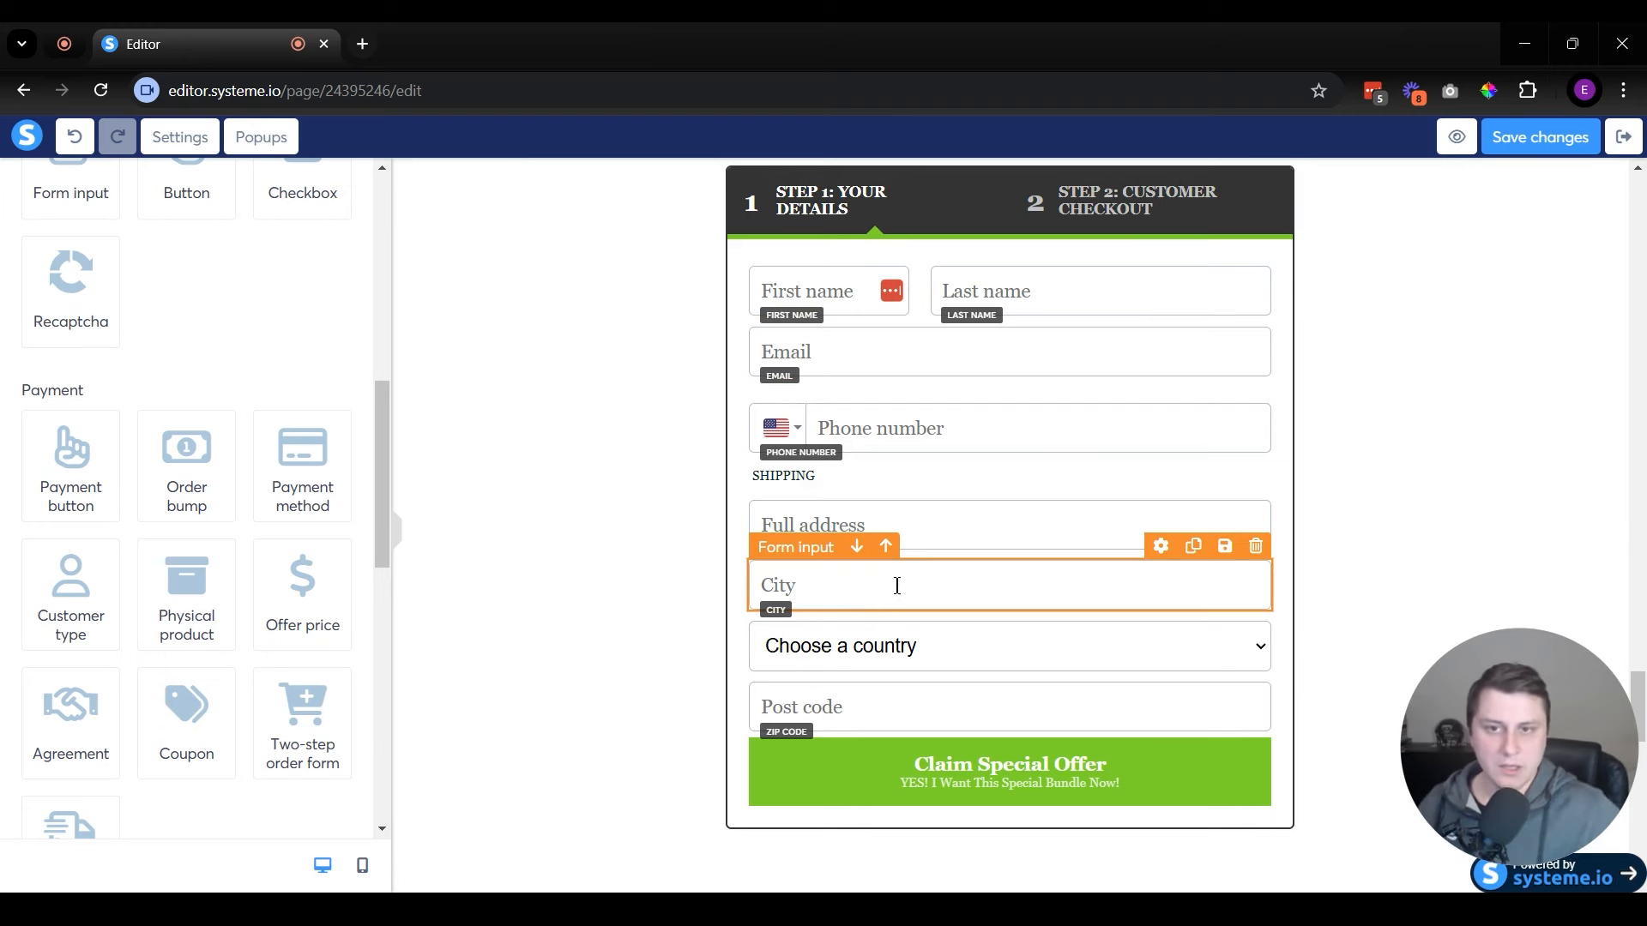
pyautogui.click(940, 212)
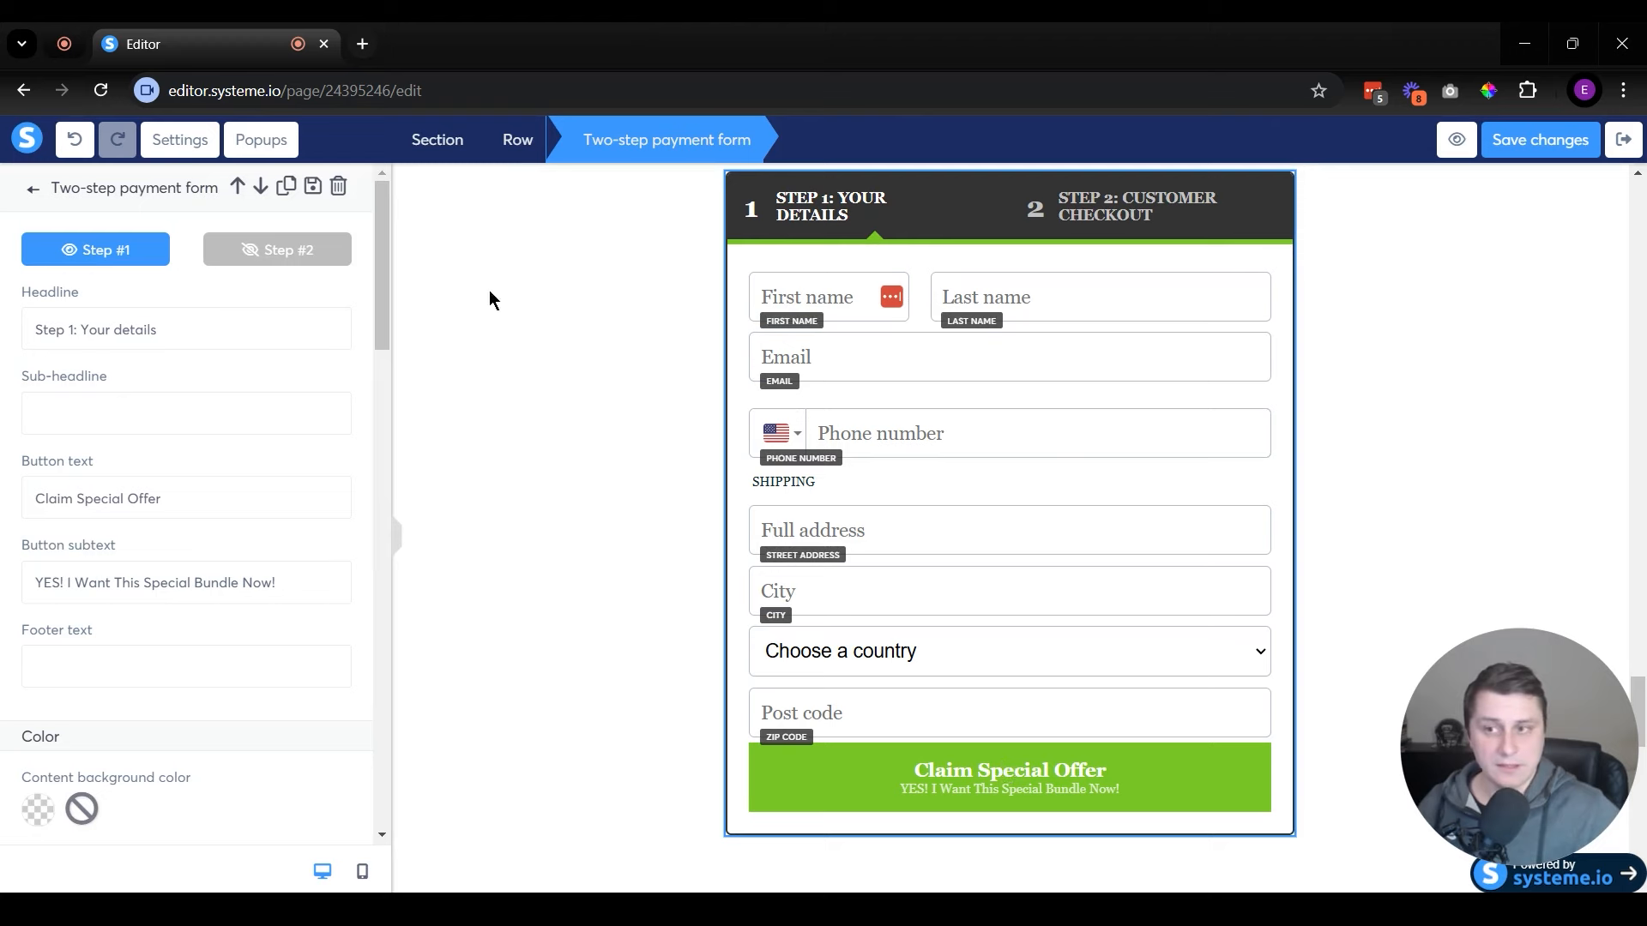
pyautogui.click(310, 248)
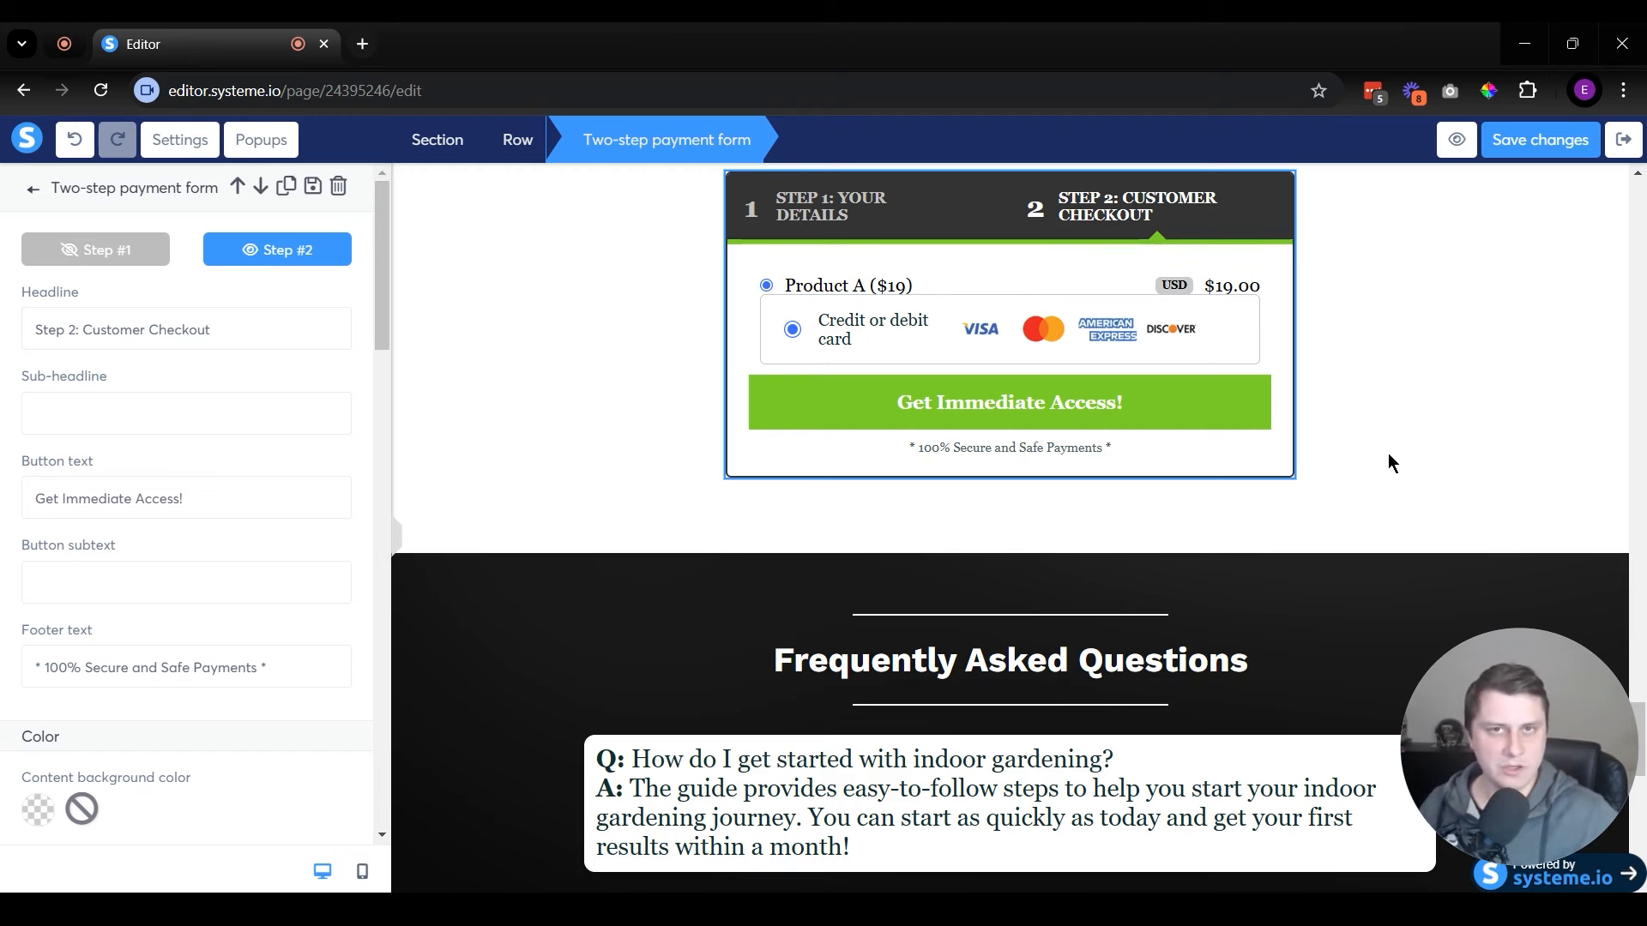
# - Examine the two-step payment form's Customer Checkout settings, then display step 1, Your Details
pyautogui.click(1305, 312)
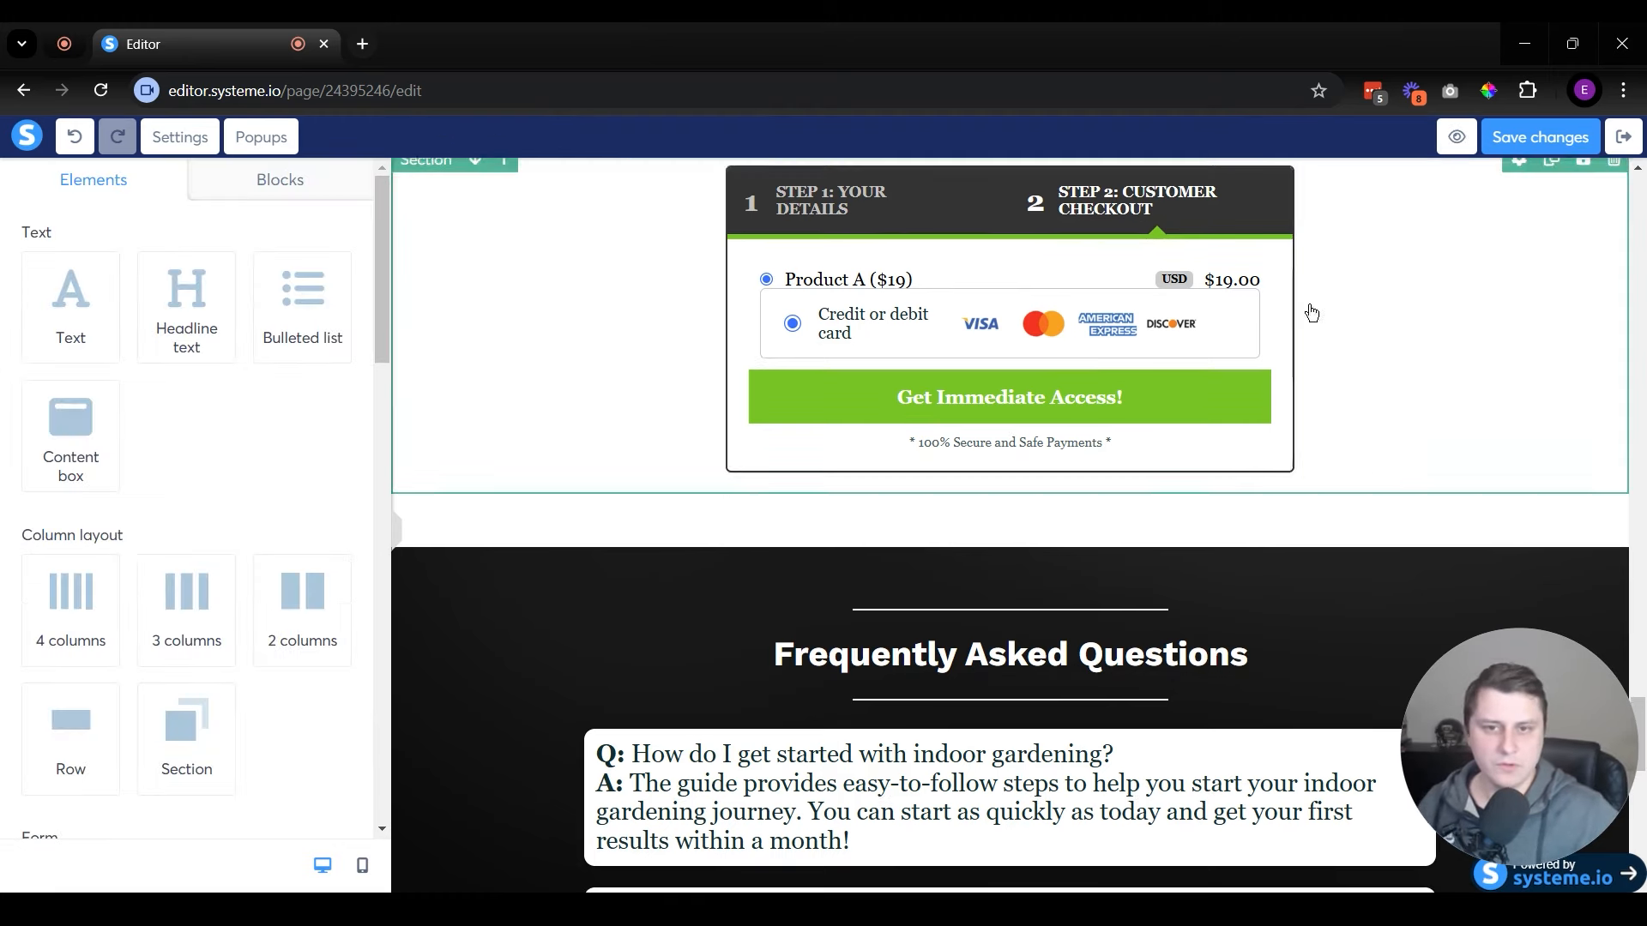
pyautogui.click(1103, 219)
pyautogui.scroll(-3, 154, 544)
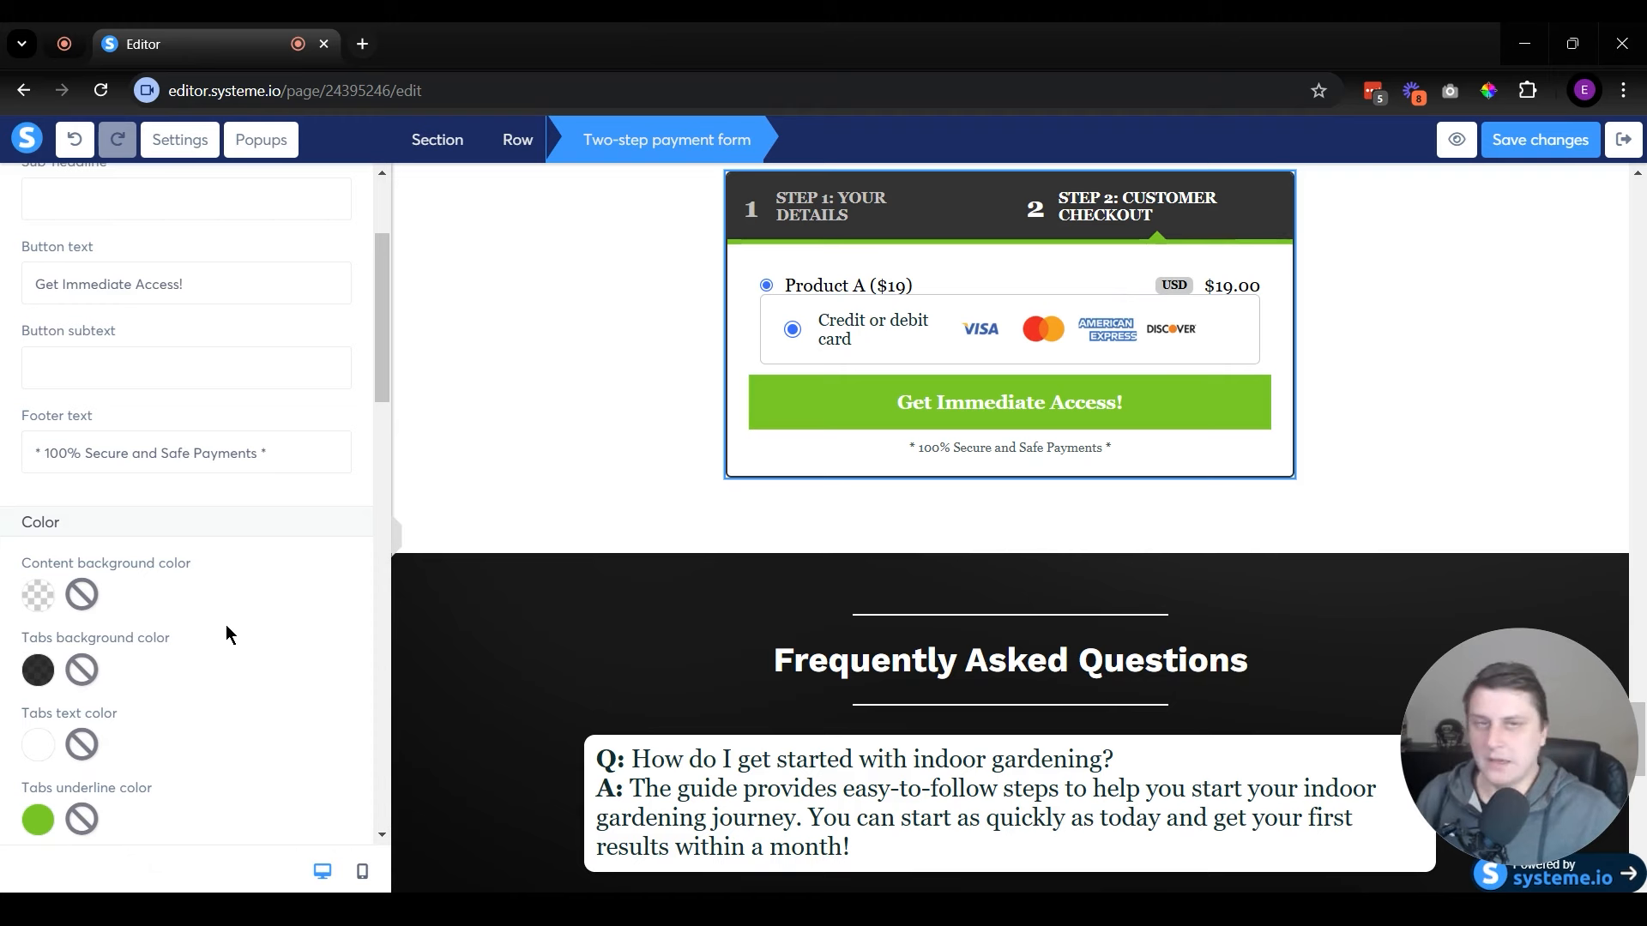
pyautogui.scroll(3, 226, 633)
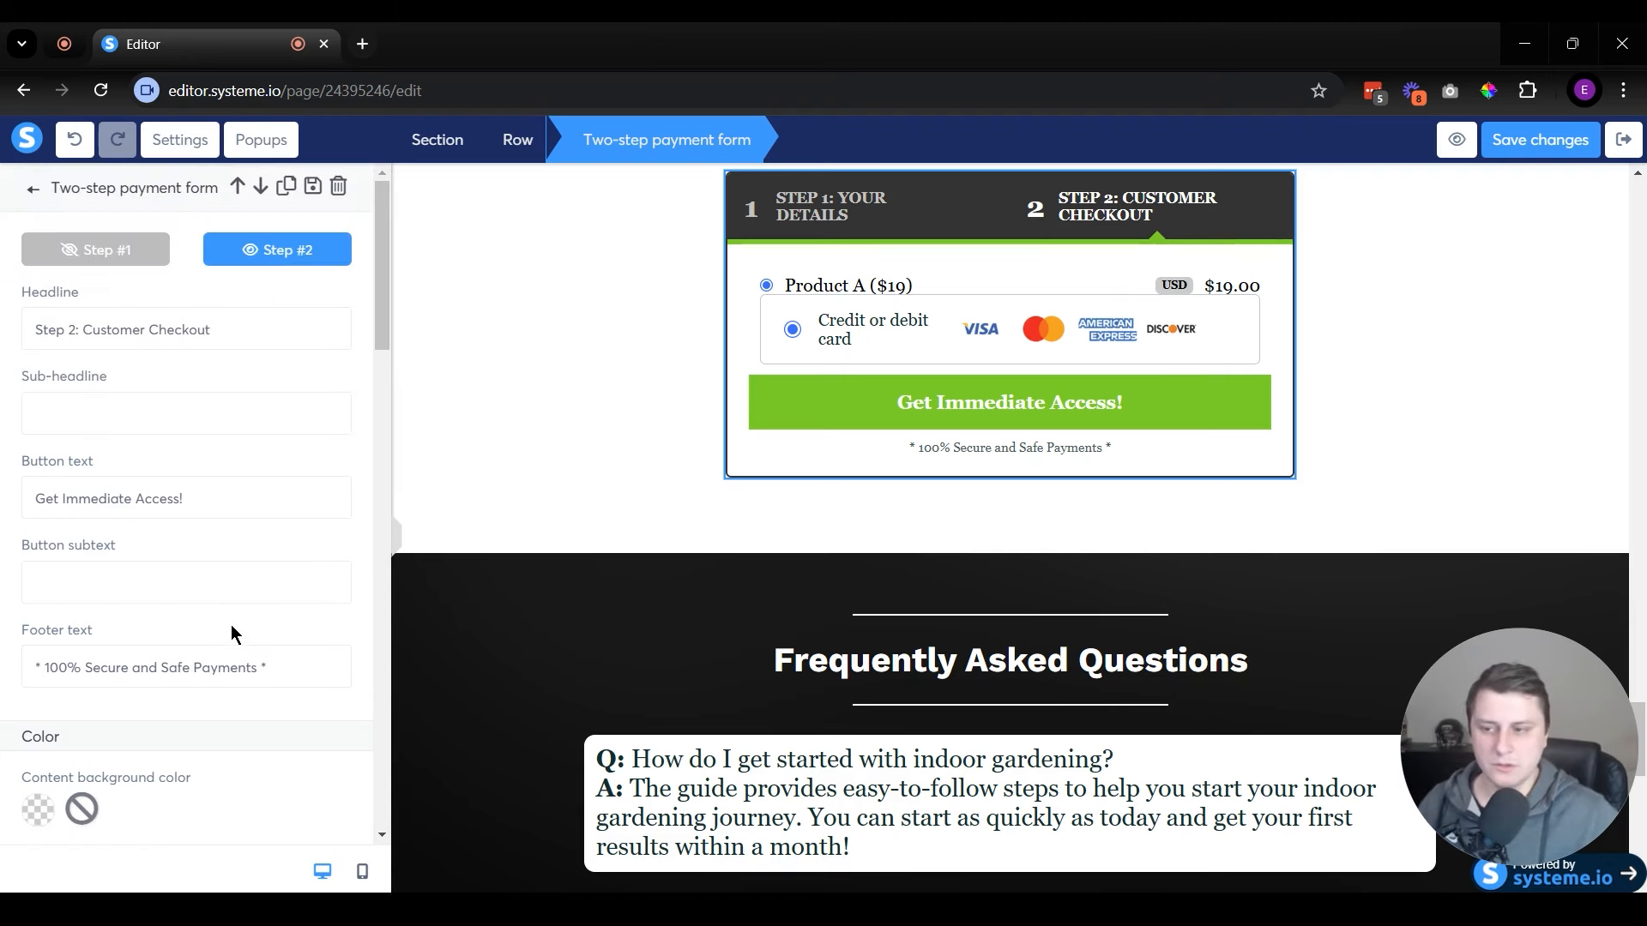
pyautogui.click(526, 405)
pyautogui.click(915, 230)
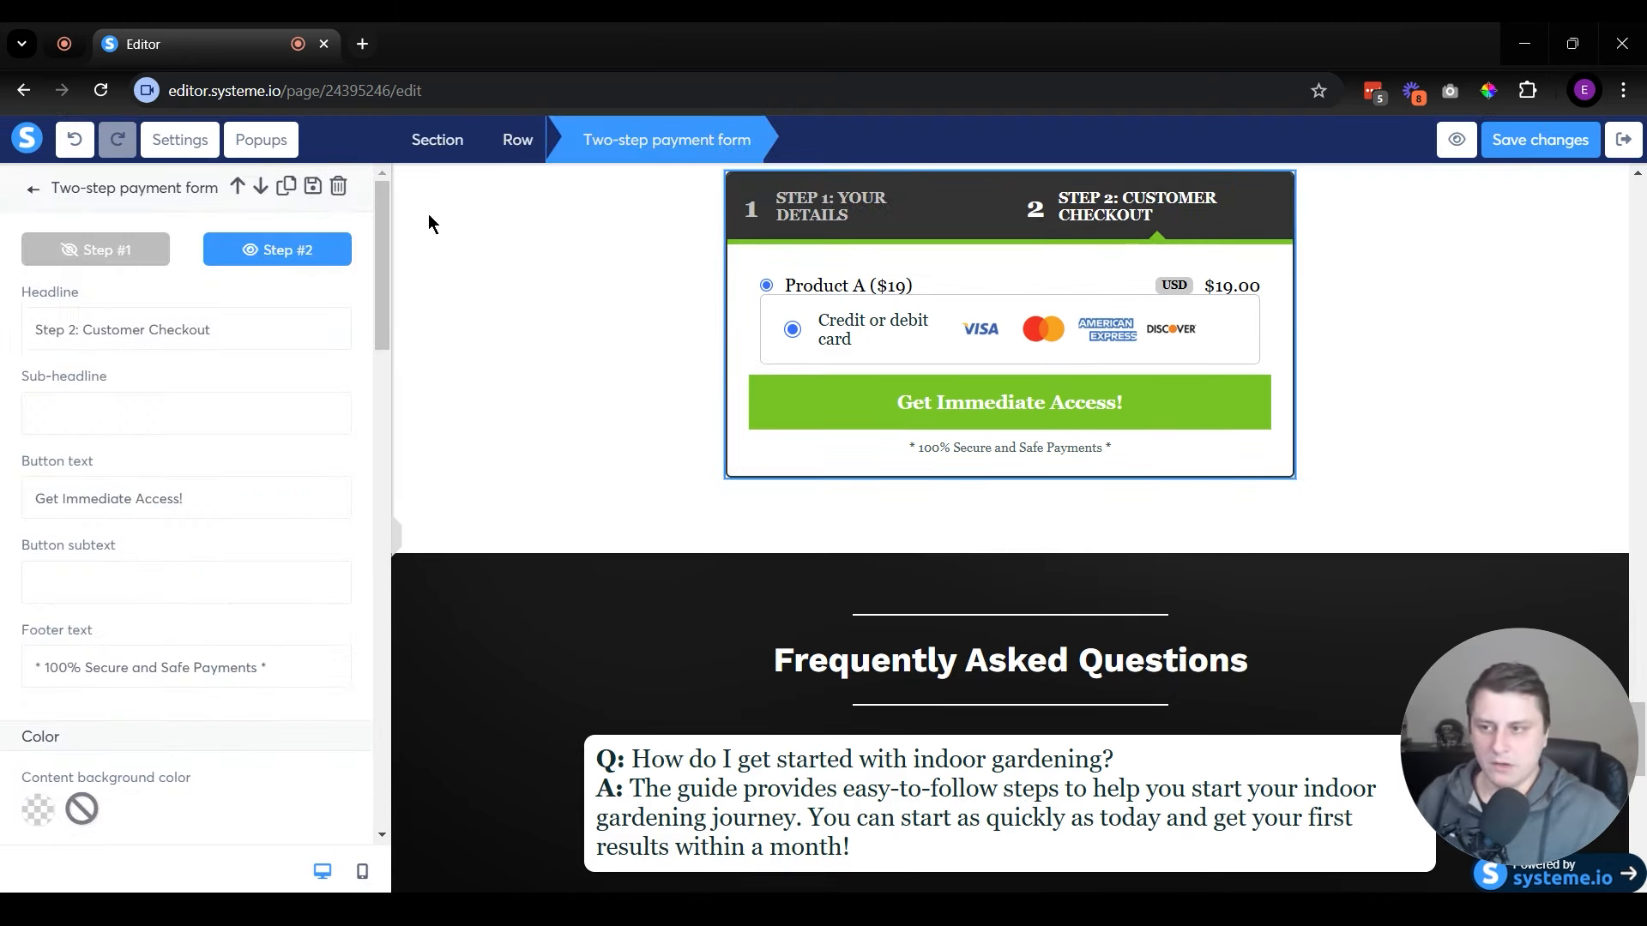
pyautogui.click(53, 258)
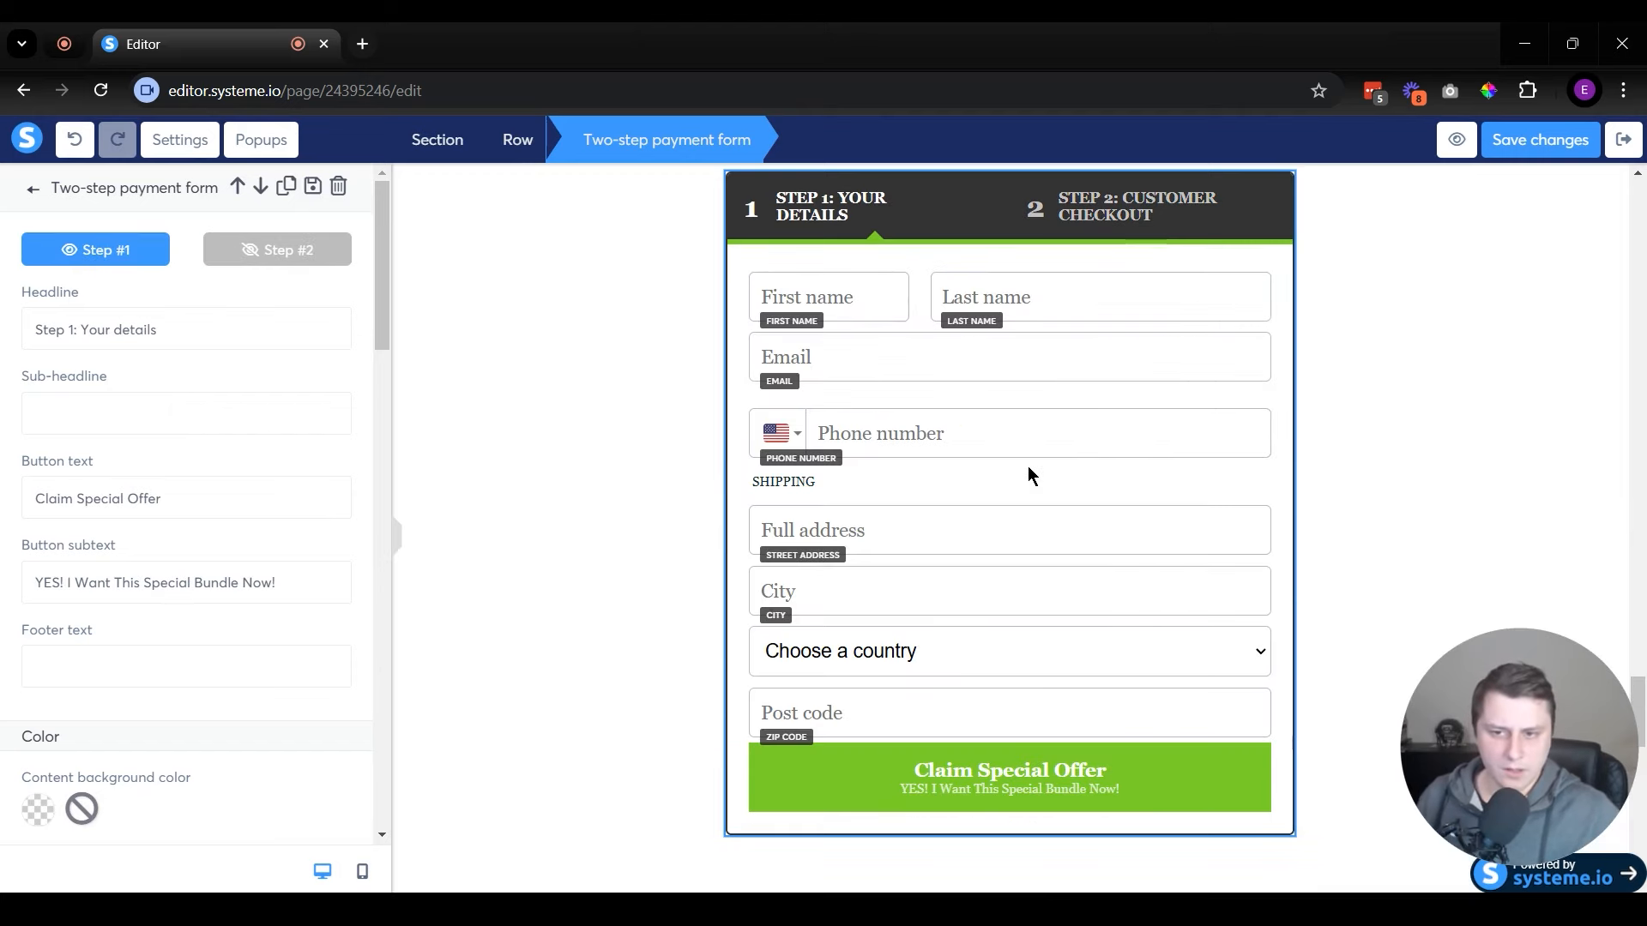
# - Delete the phone number, full address and city fields from step 1 of the two-step payment form
pyautogui.click(1409, 421)
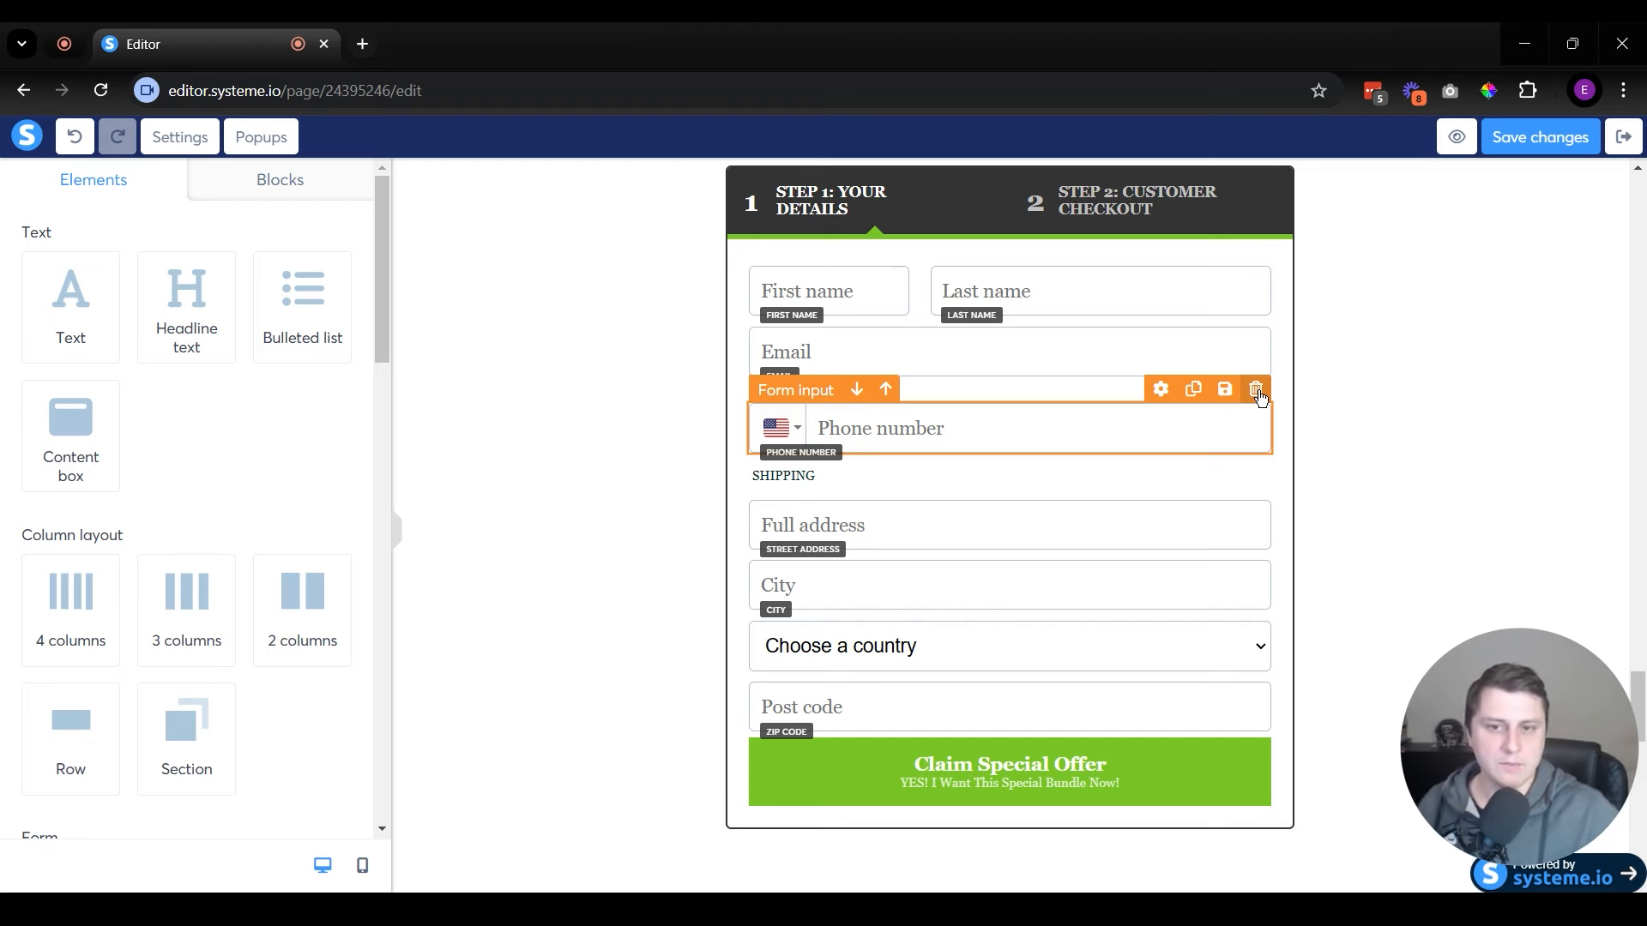
pyautogui.click(1256, 389)
pyautogui.click(907, 228)
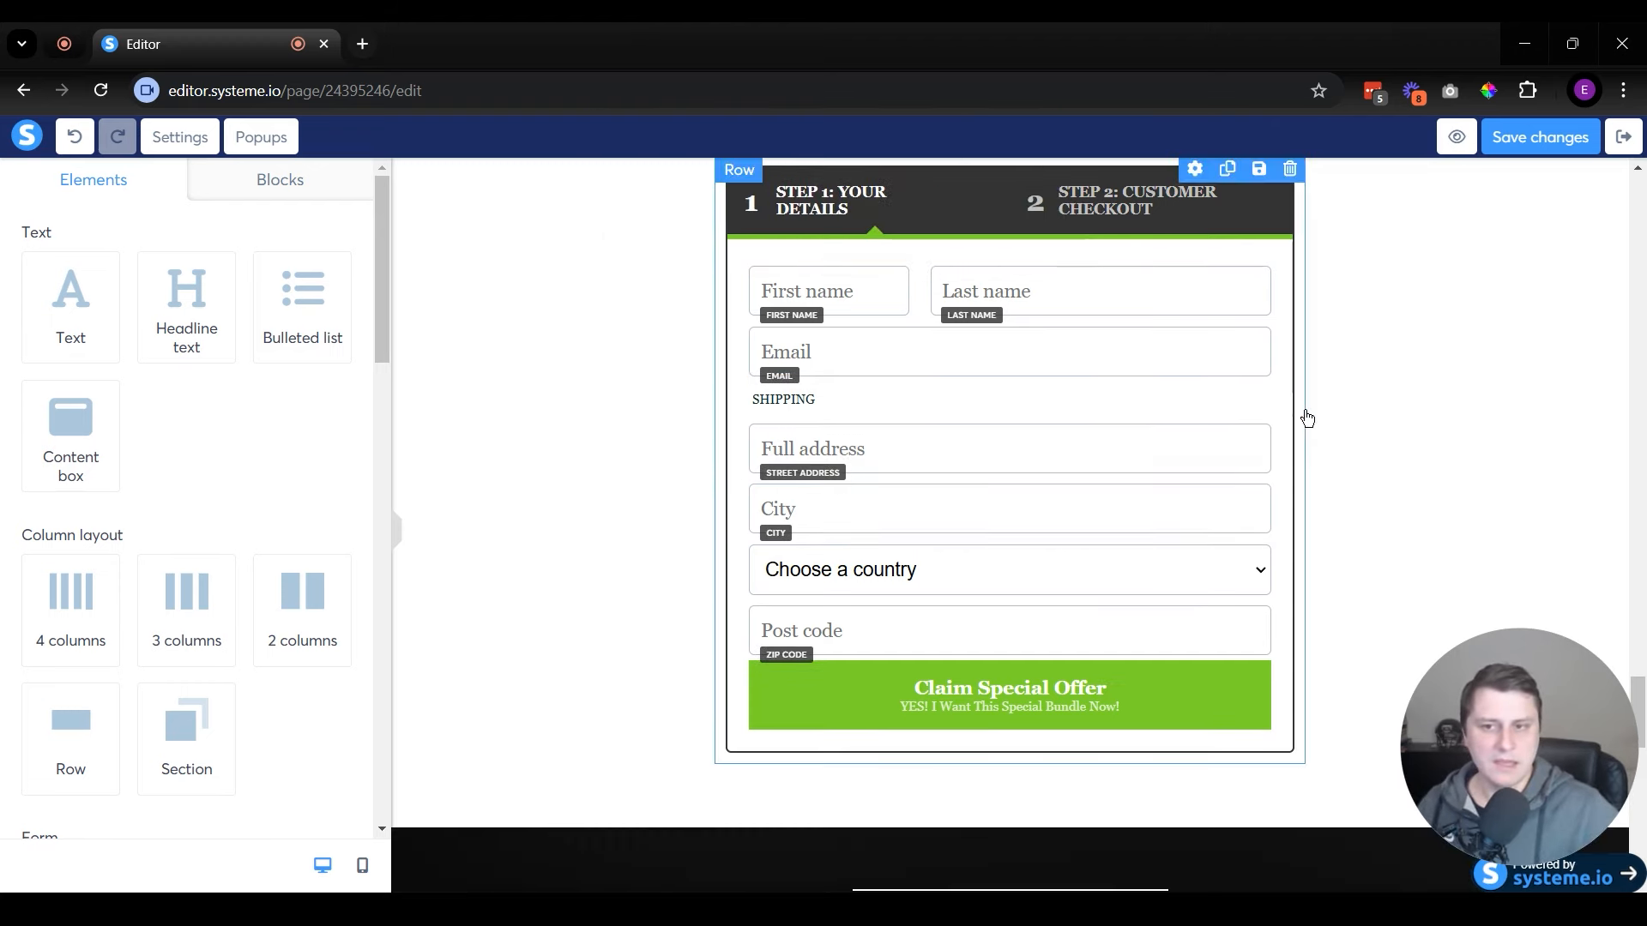
pyautogui.click(1250, 450)
pyautogui.click(916, 224)
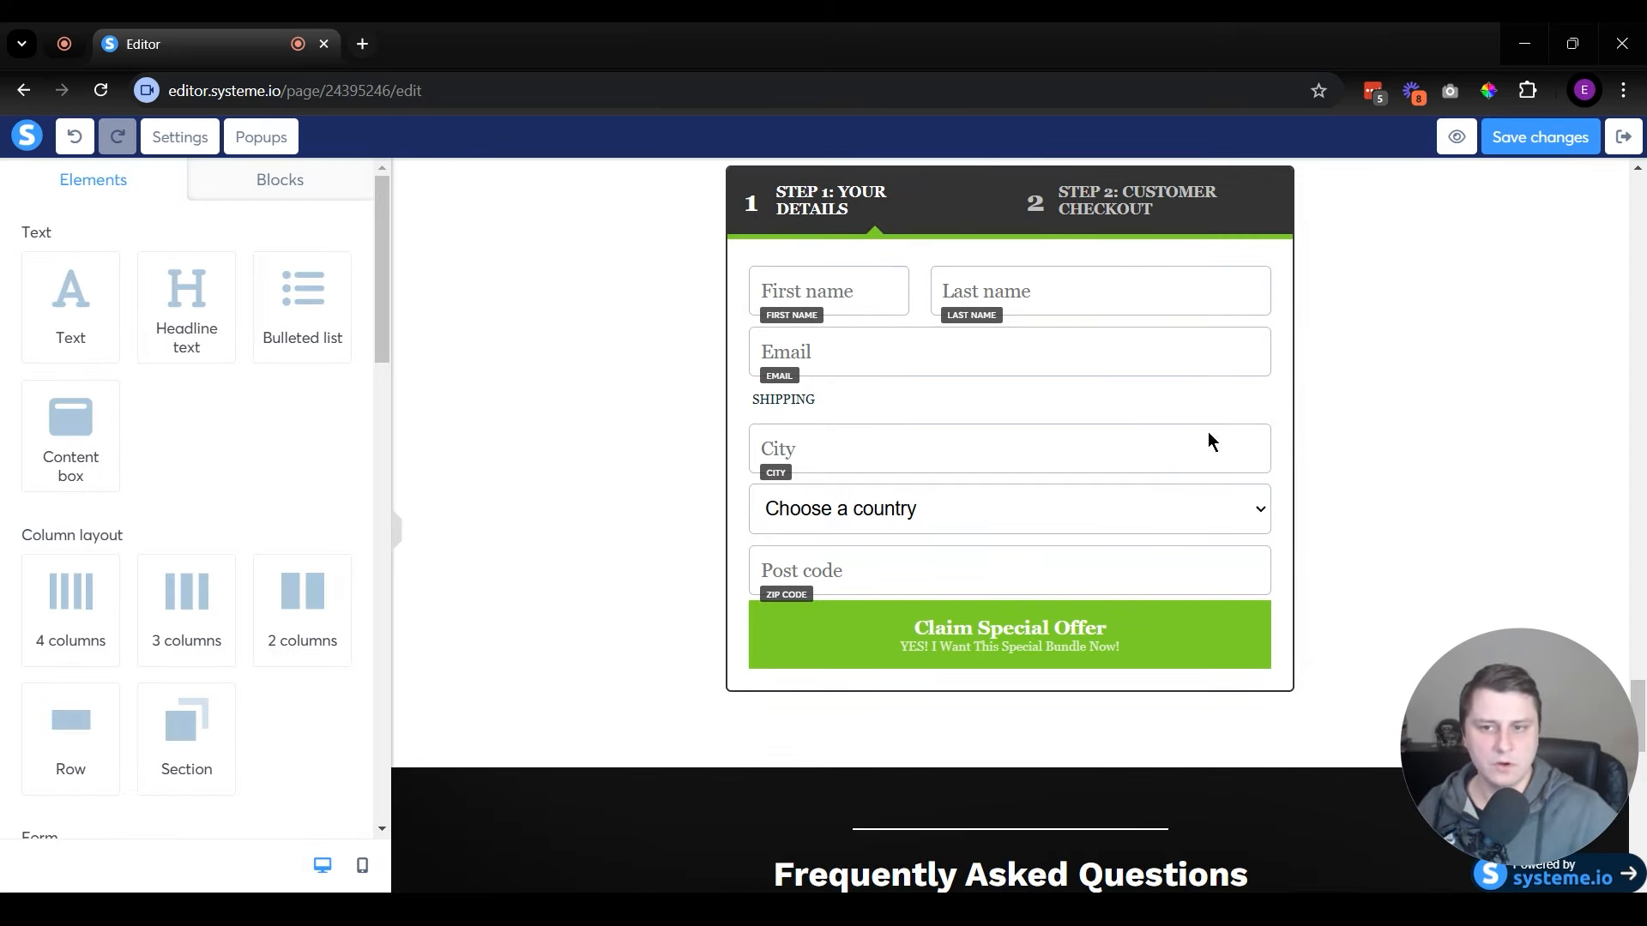
pyautogui.click(1256, 410)
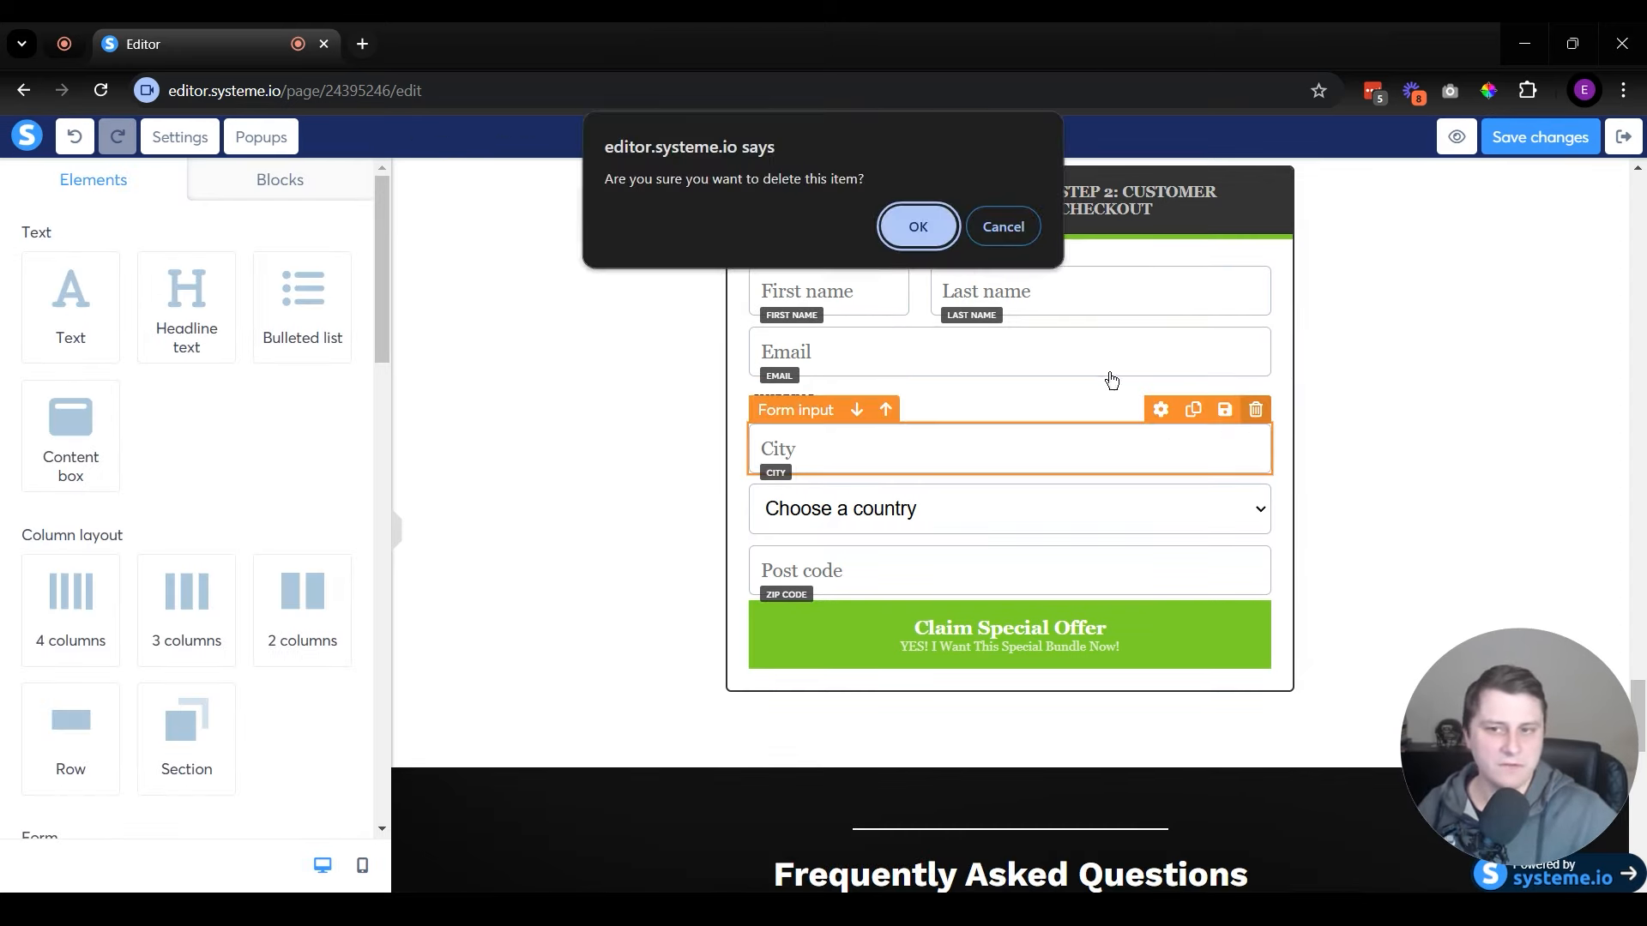
pyautogui.click(918, 227)
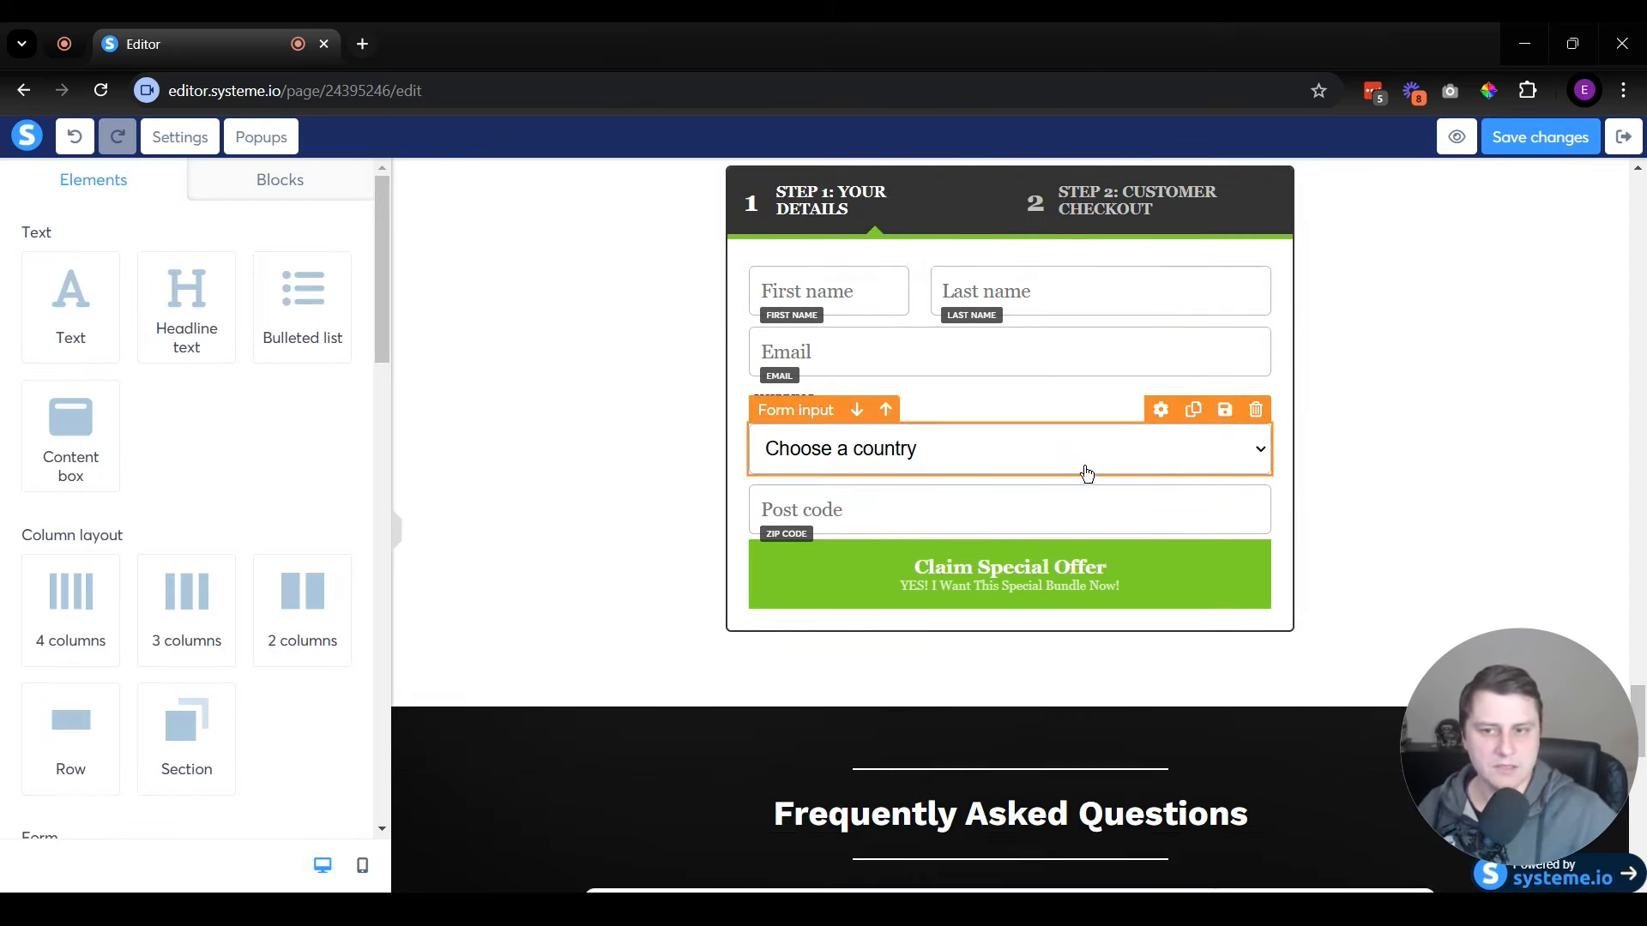
# - Delete the country selector, the SHIPPING text and the post code field from the payment form, then save the page
pyautogui.click(1258, 411)
pyautogui.click(922, 228)
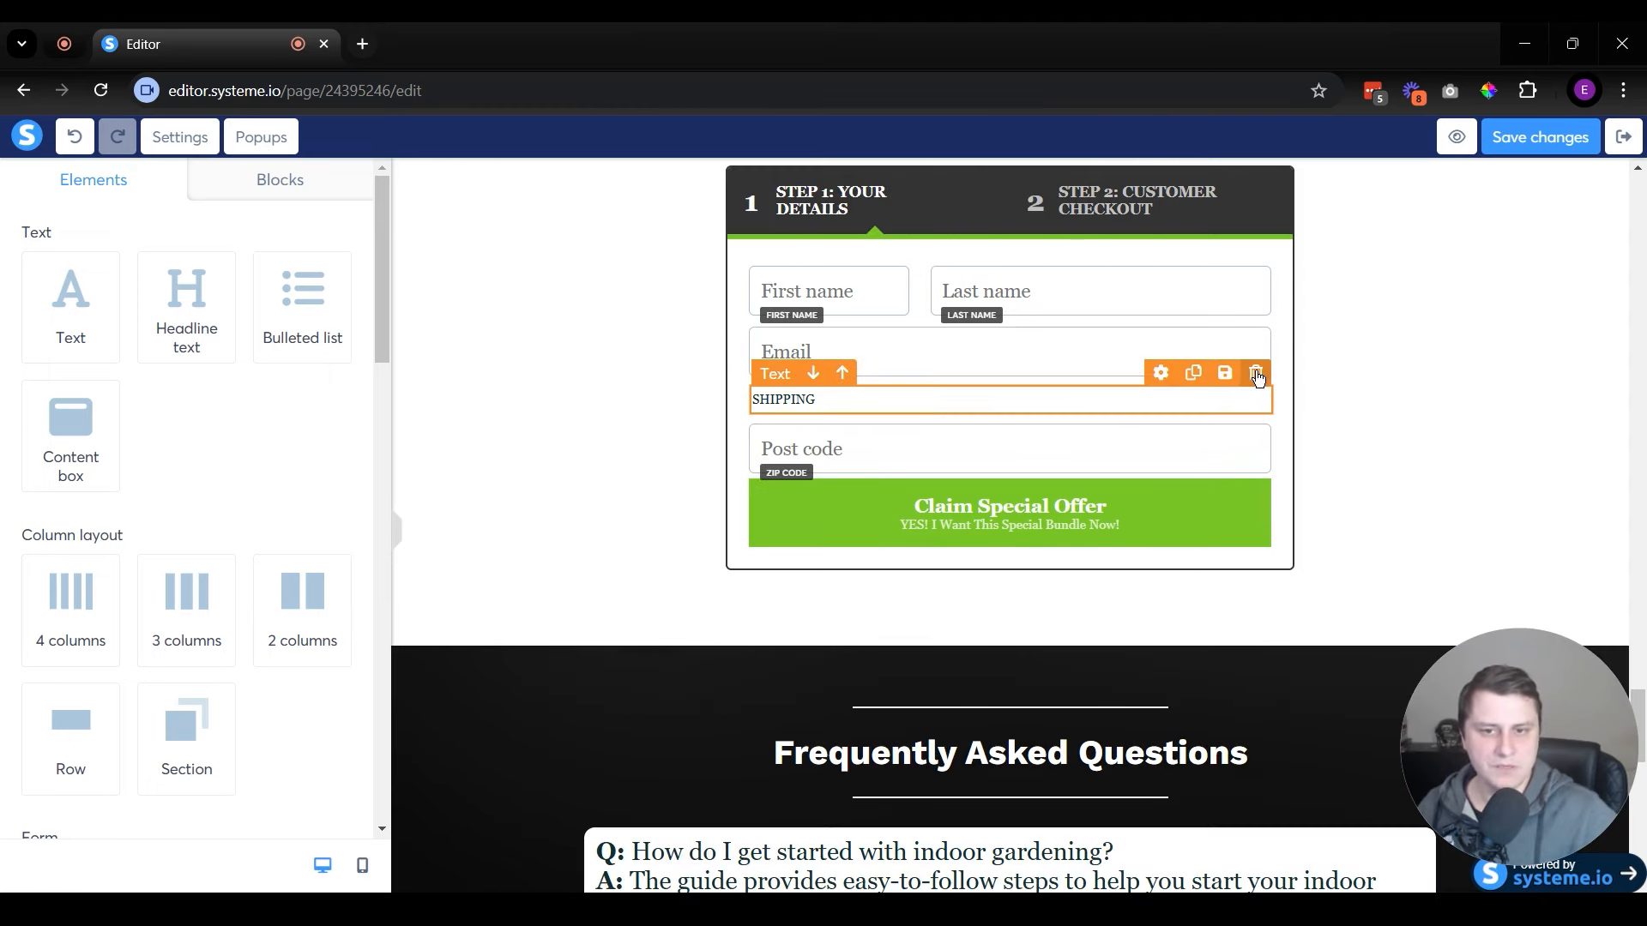
pyautogui.click(1257, 378)
pyautogui.click(919, 225)
pyautogui.click(1255, 377)
pyautogui.click(915, 225)
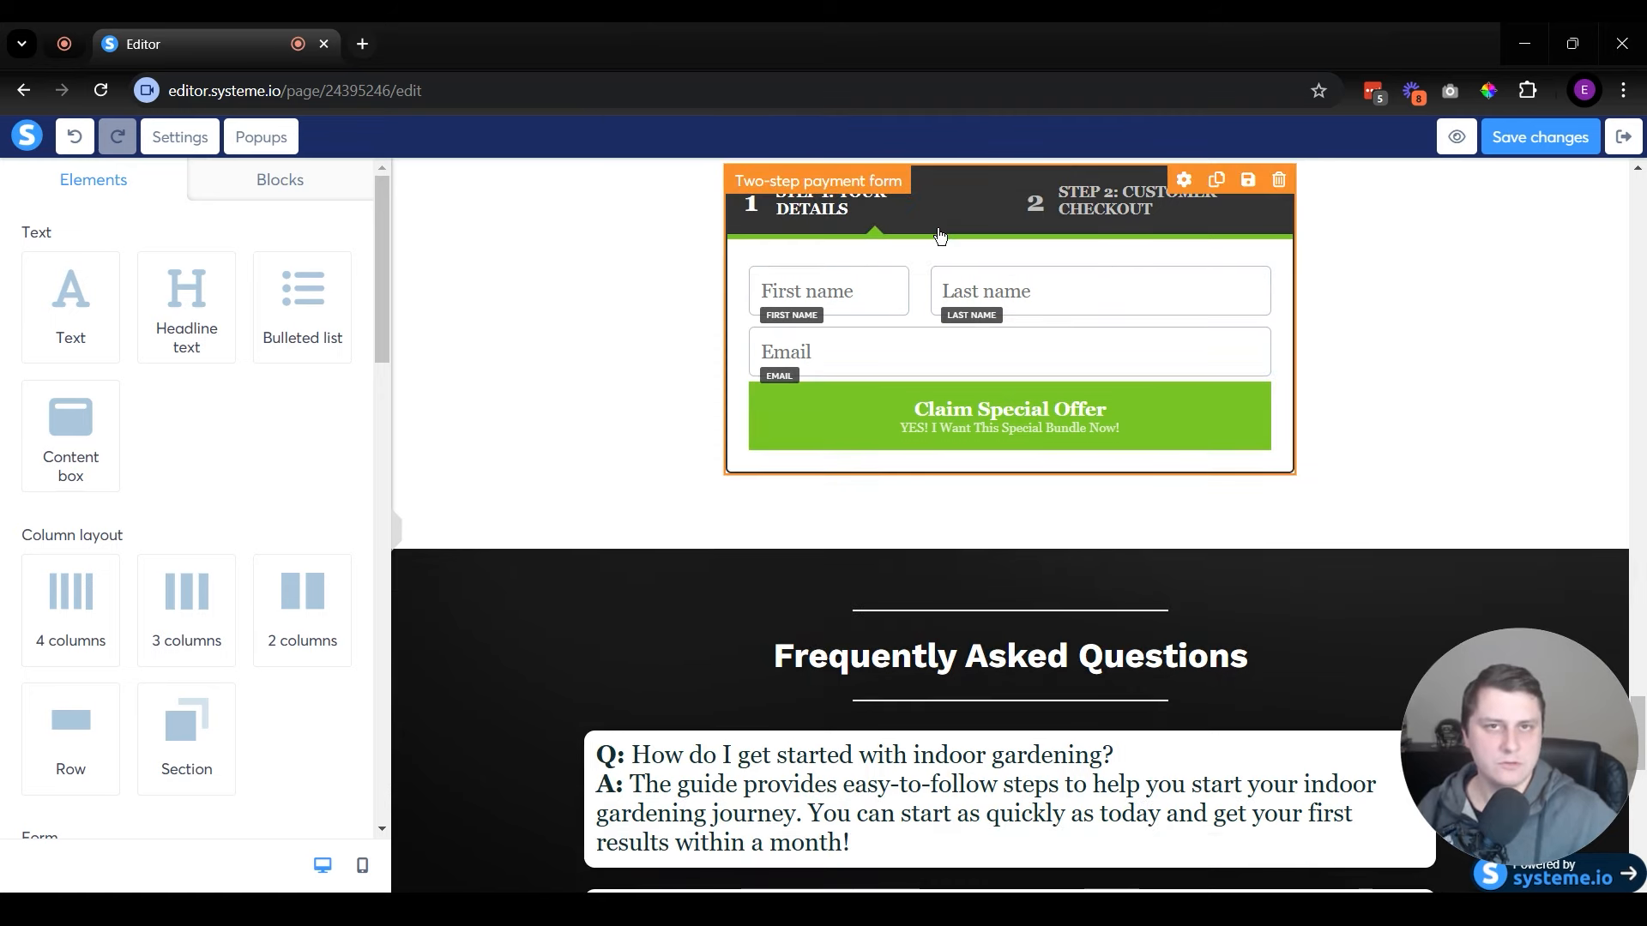
pyautogui.scroll(5, 1140, 401)
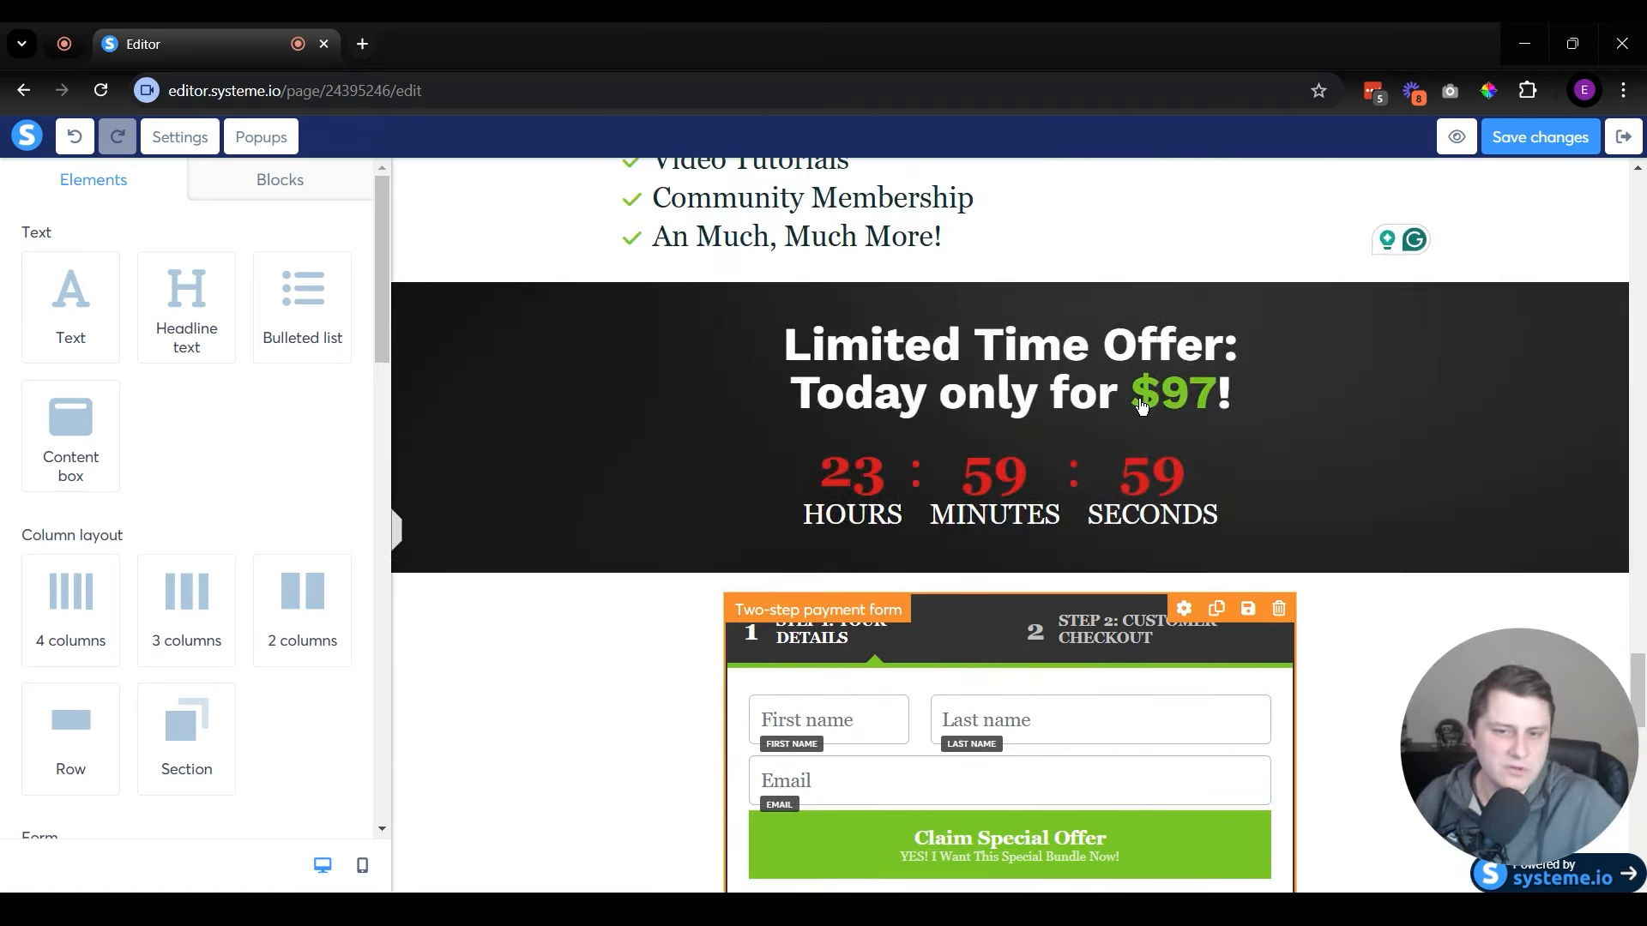
pyautogui.scroll(-5, 1140, 401)
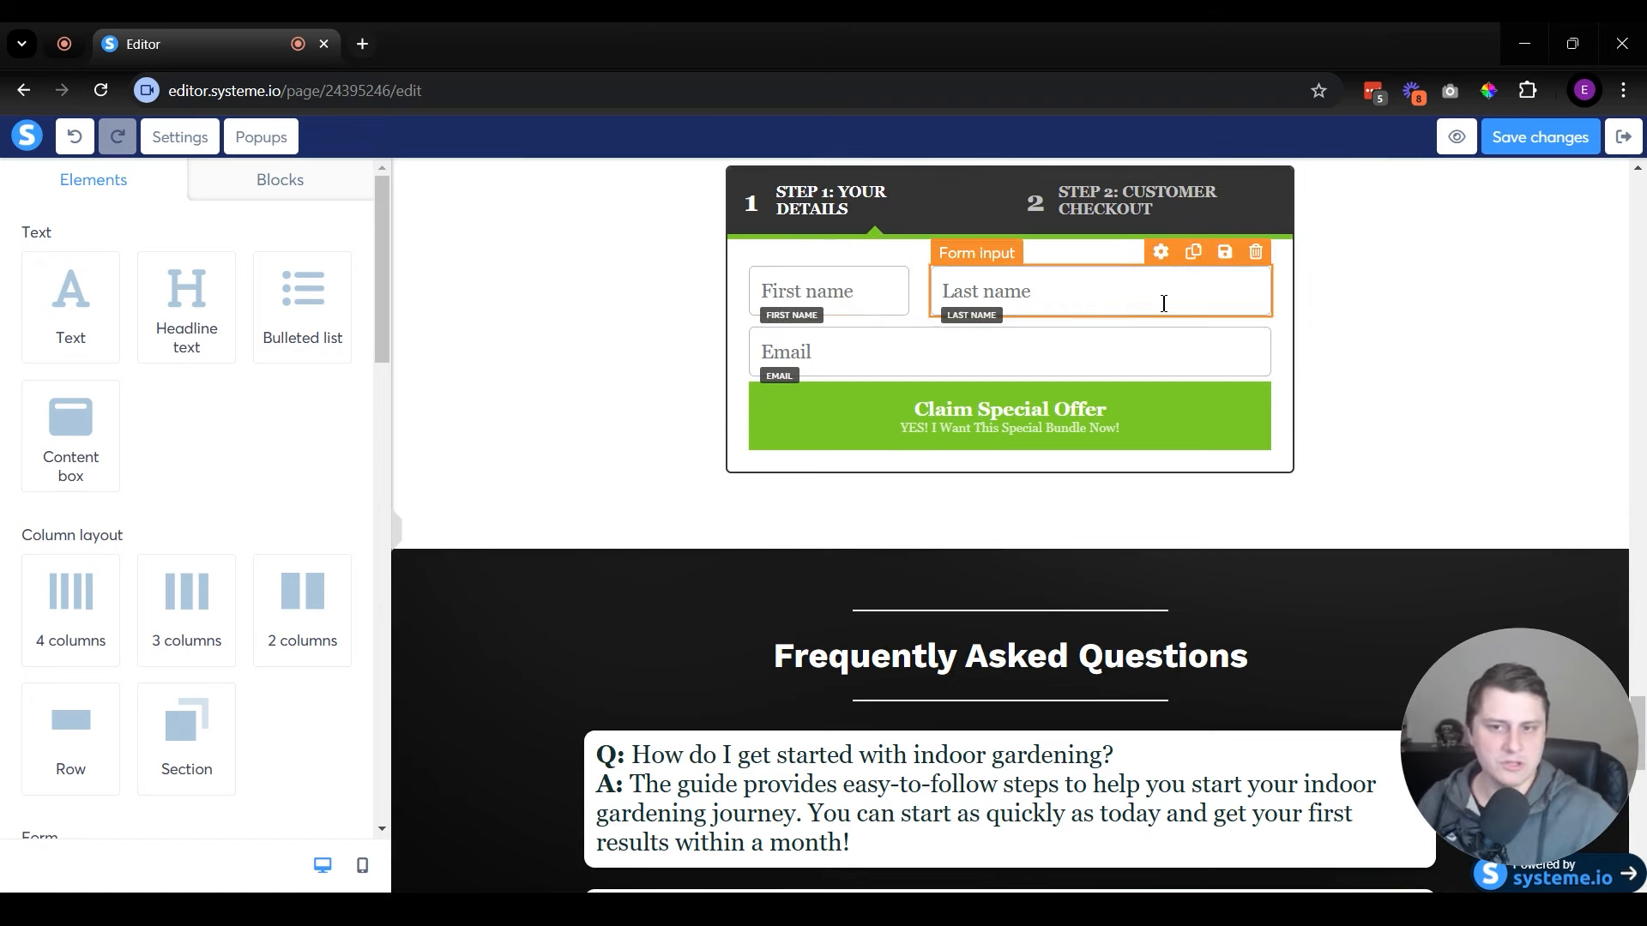
pyautogui.click(1506, 145)
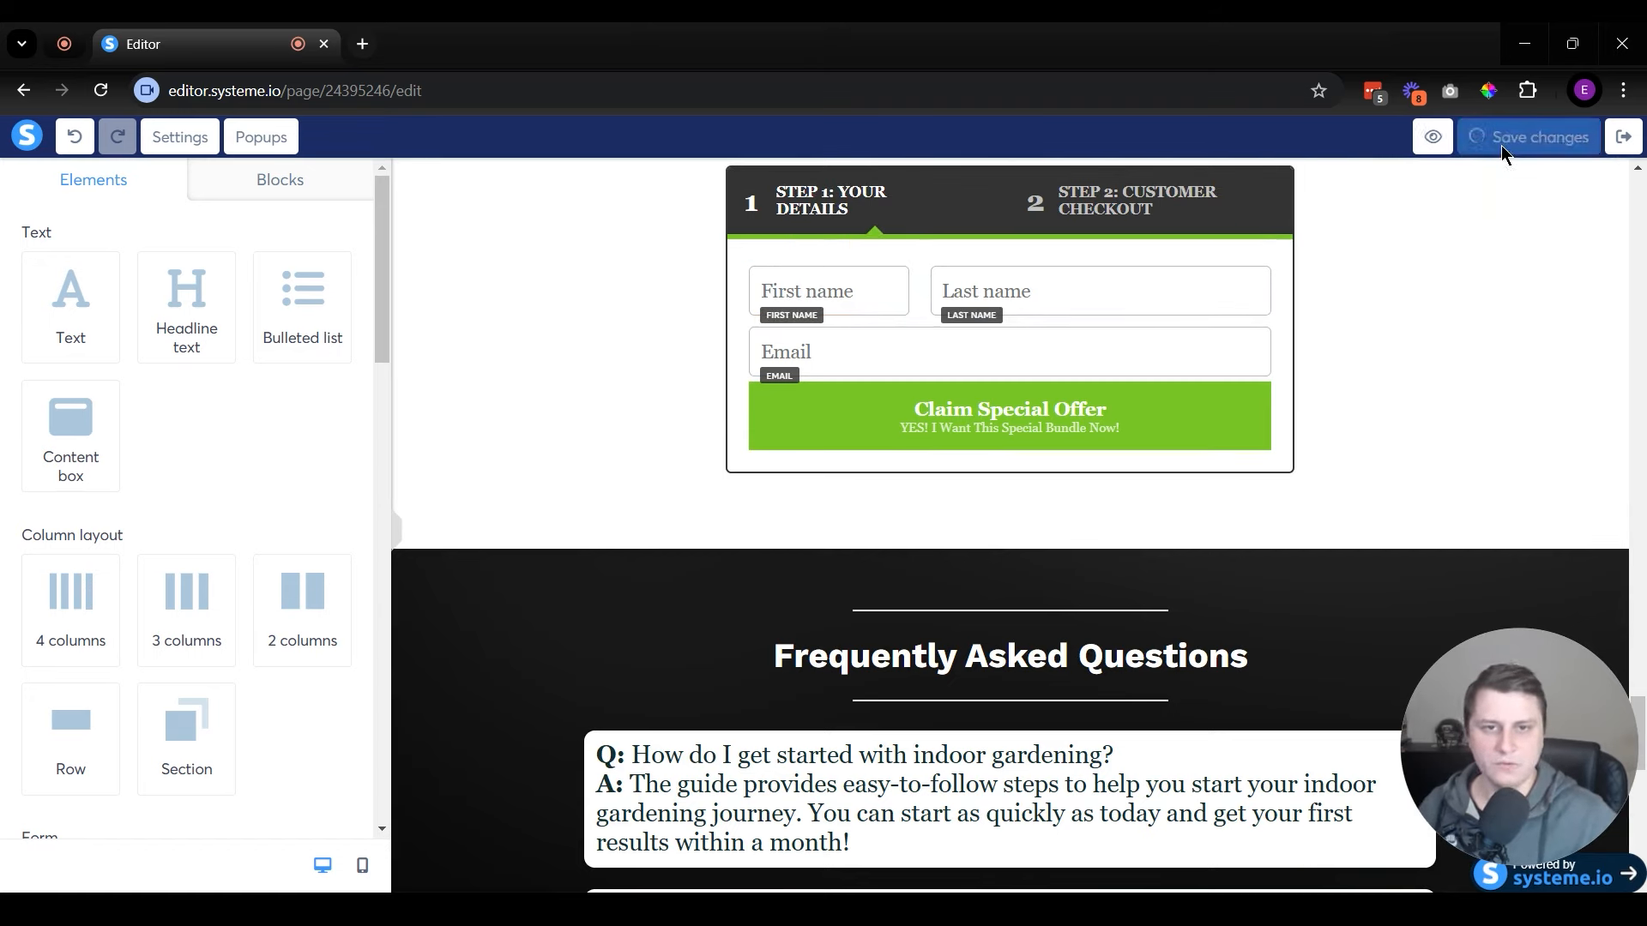
# - Open the image upload dialog for the book cover at the start of the sales page, then close it without choosing a file
pyautogui.moveTo(643, 819); pyautogui.dragTo(126, 819)
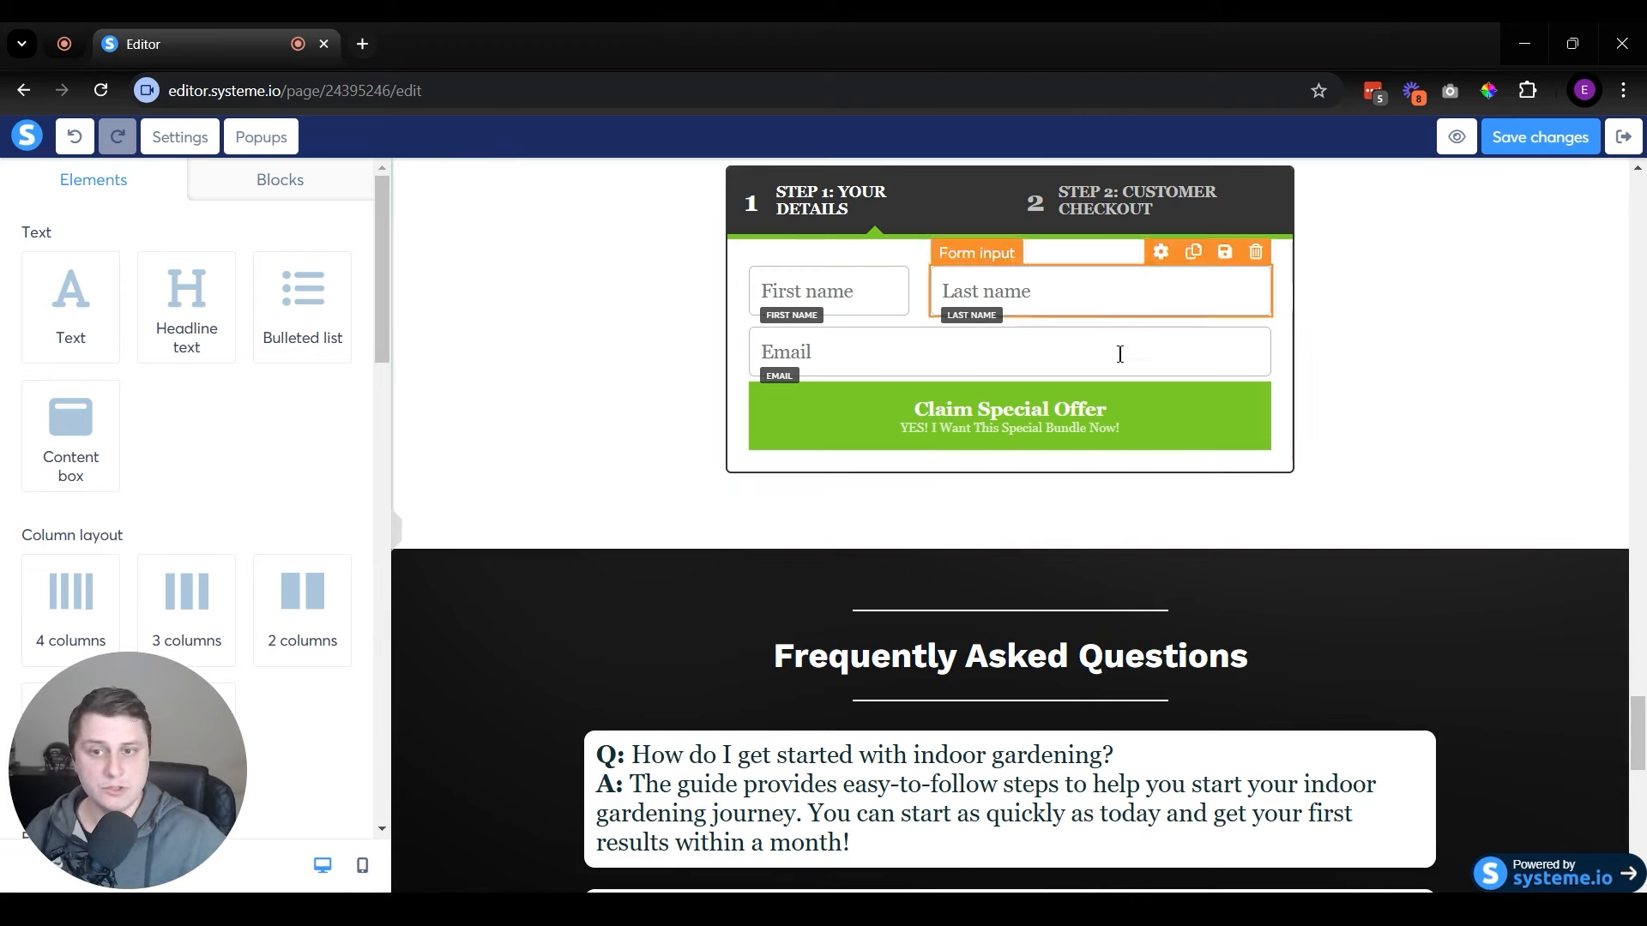
pyautogui.moveTo(1635, 735); pyautogui.dragTo(1598, 132)
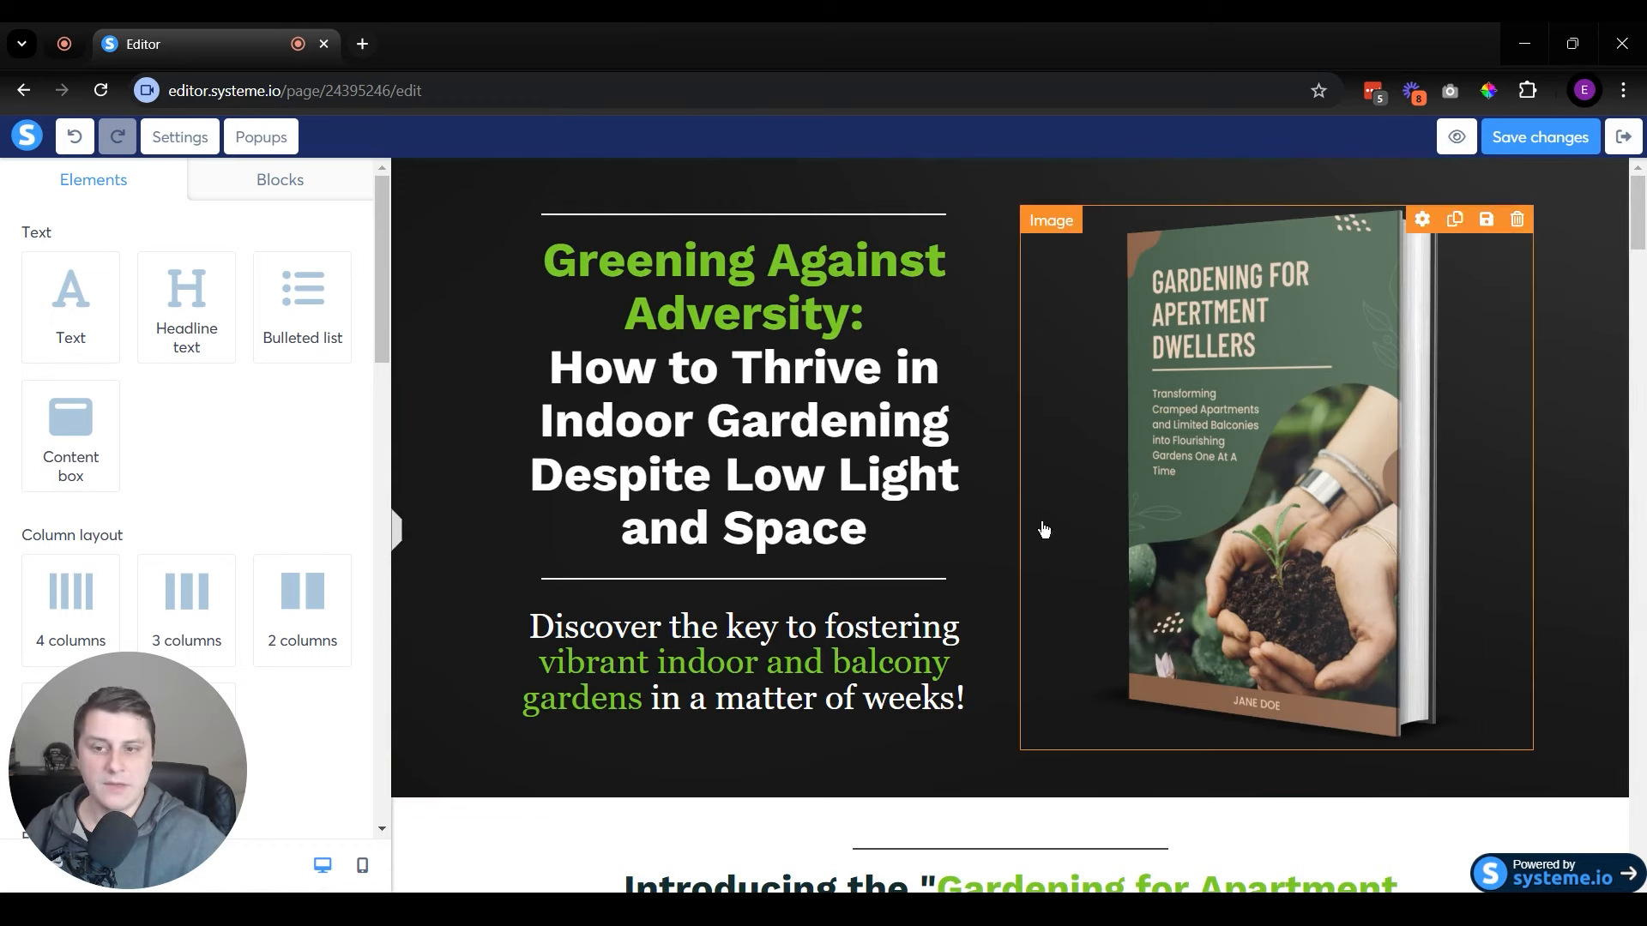
pyautogui.moveTo(1635, 215)
pyautogui.mouseDown()
pyautogui.moveTo(1635, 257)
pyautogui.moveTo(1639, 186)
pyautogui.mouseUp()
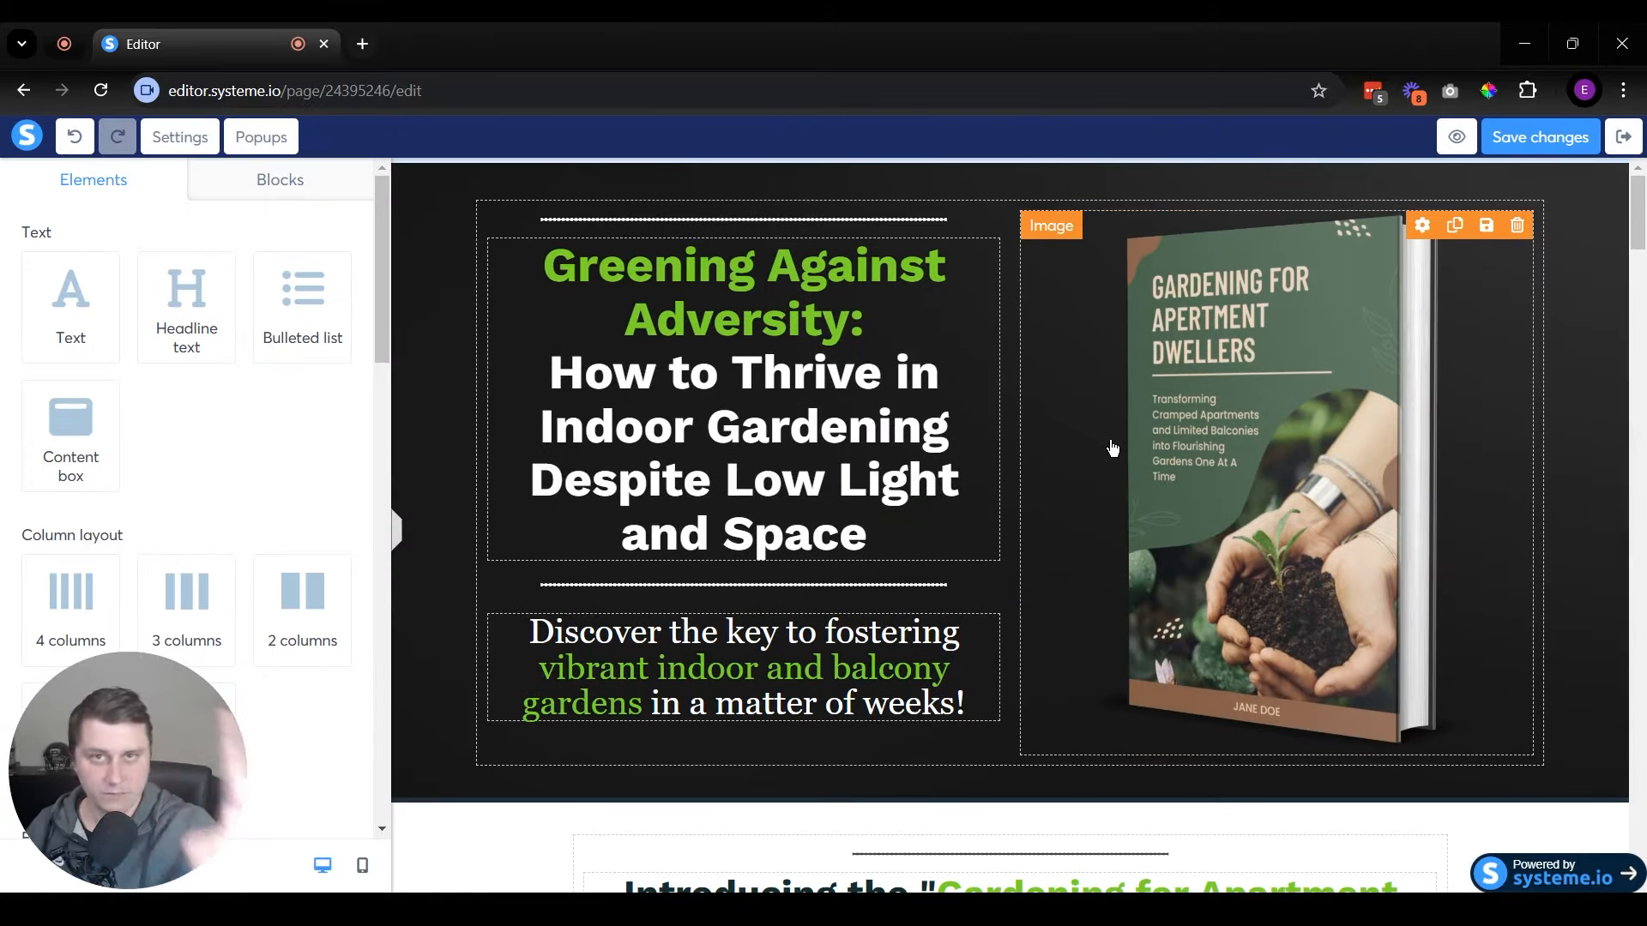
pyautogui.click(1424, 455)
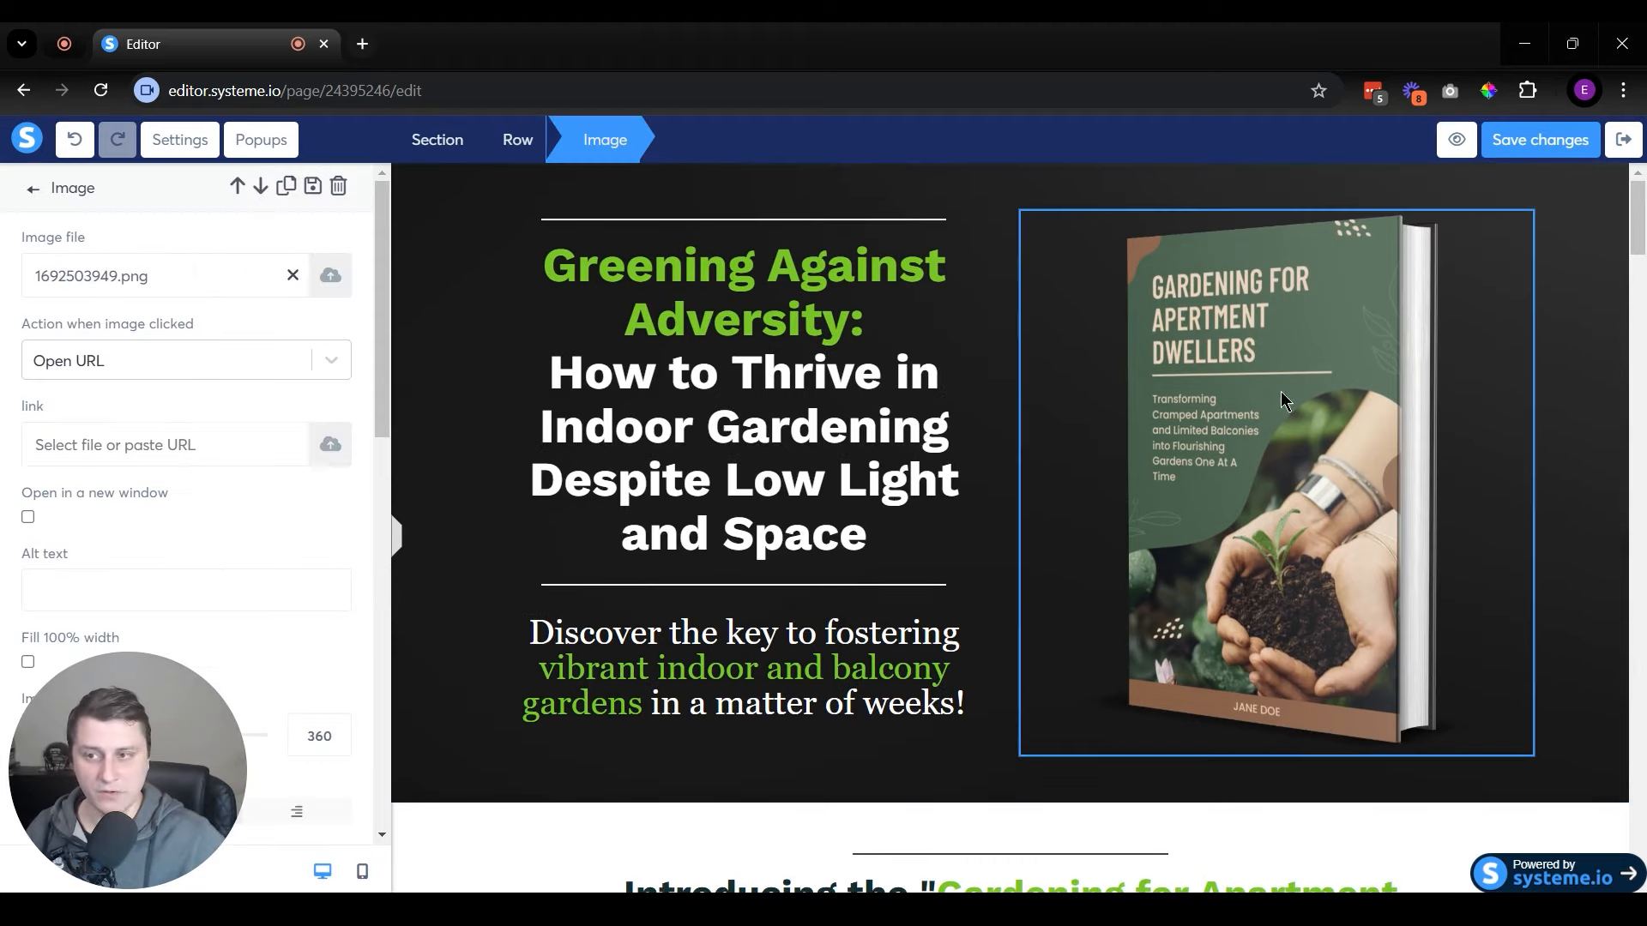
pyautogui.click(330, 275)
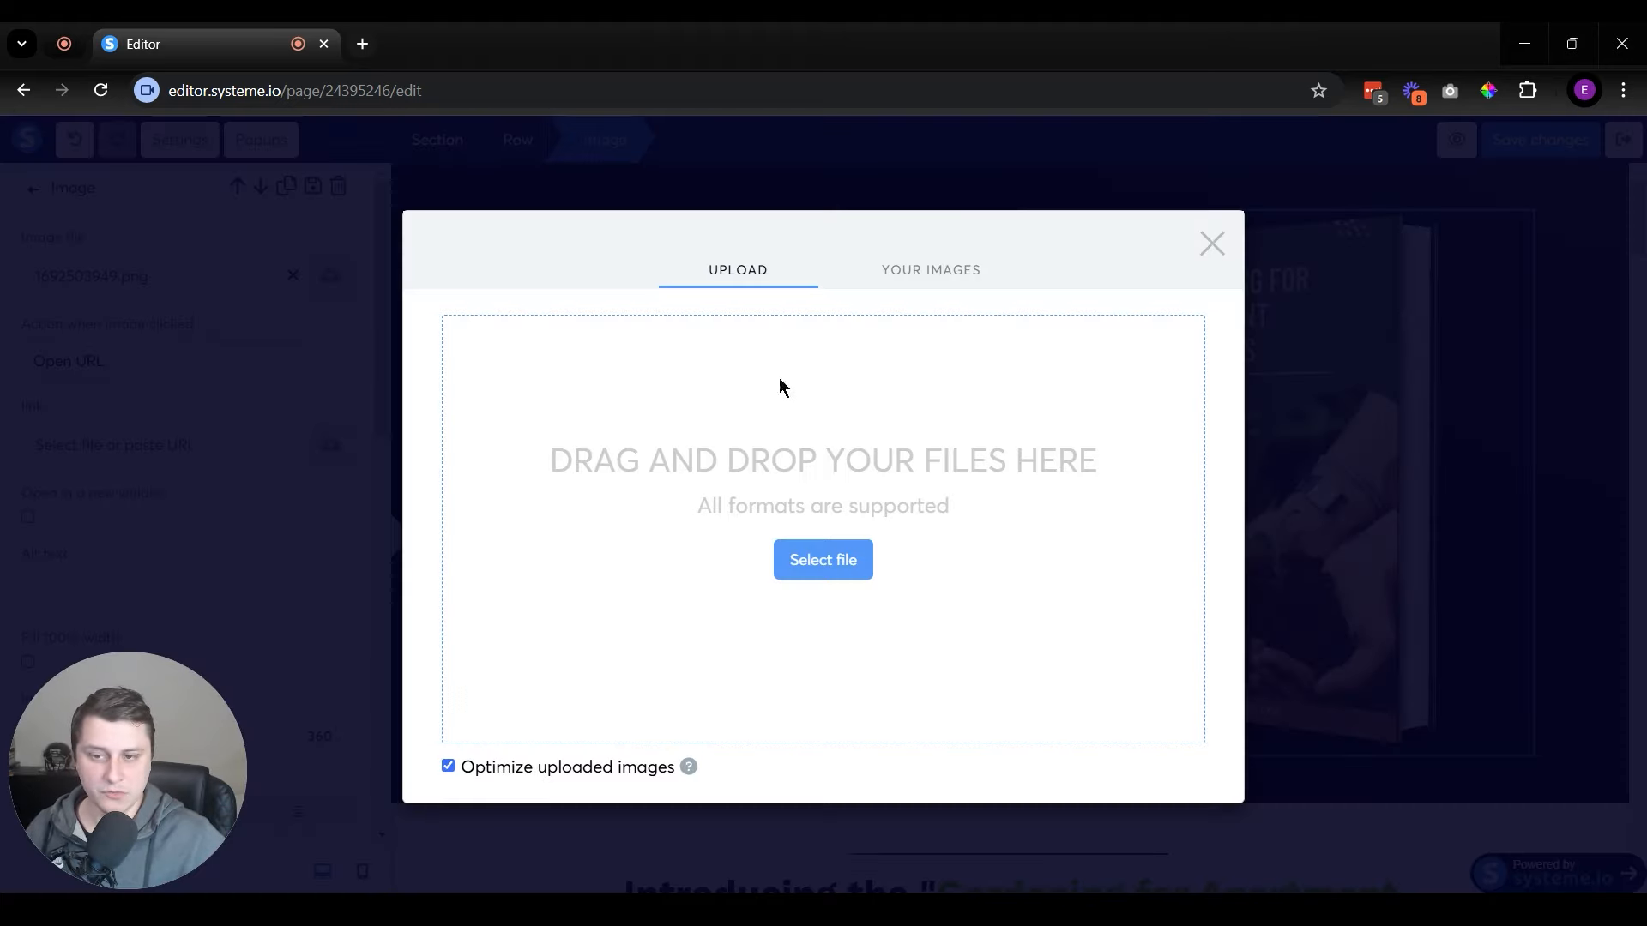
pyautogui.click(1212, 246)
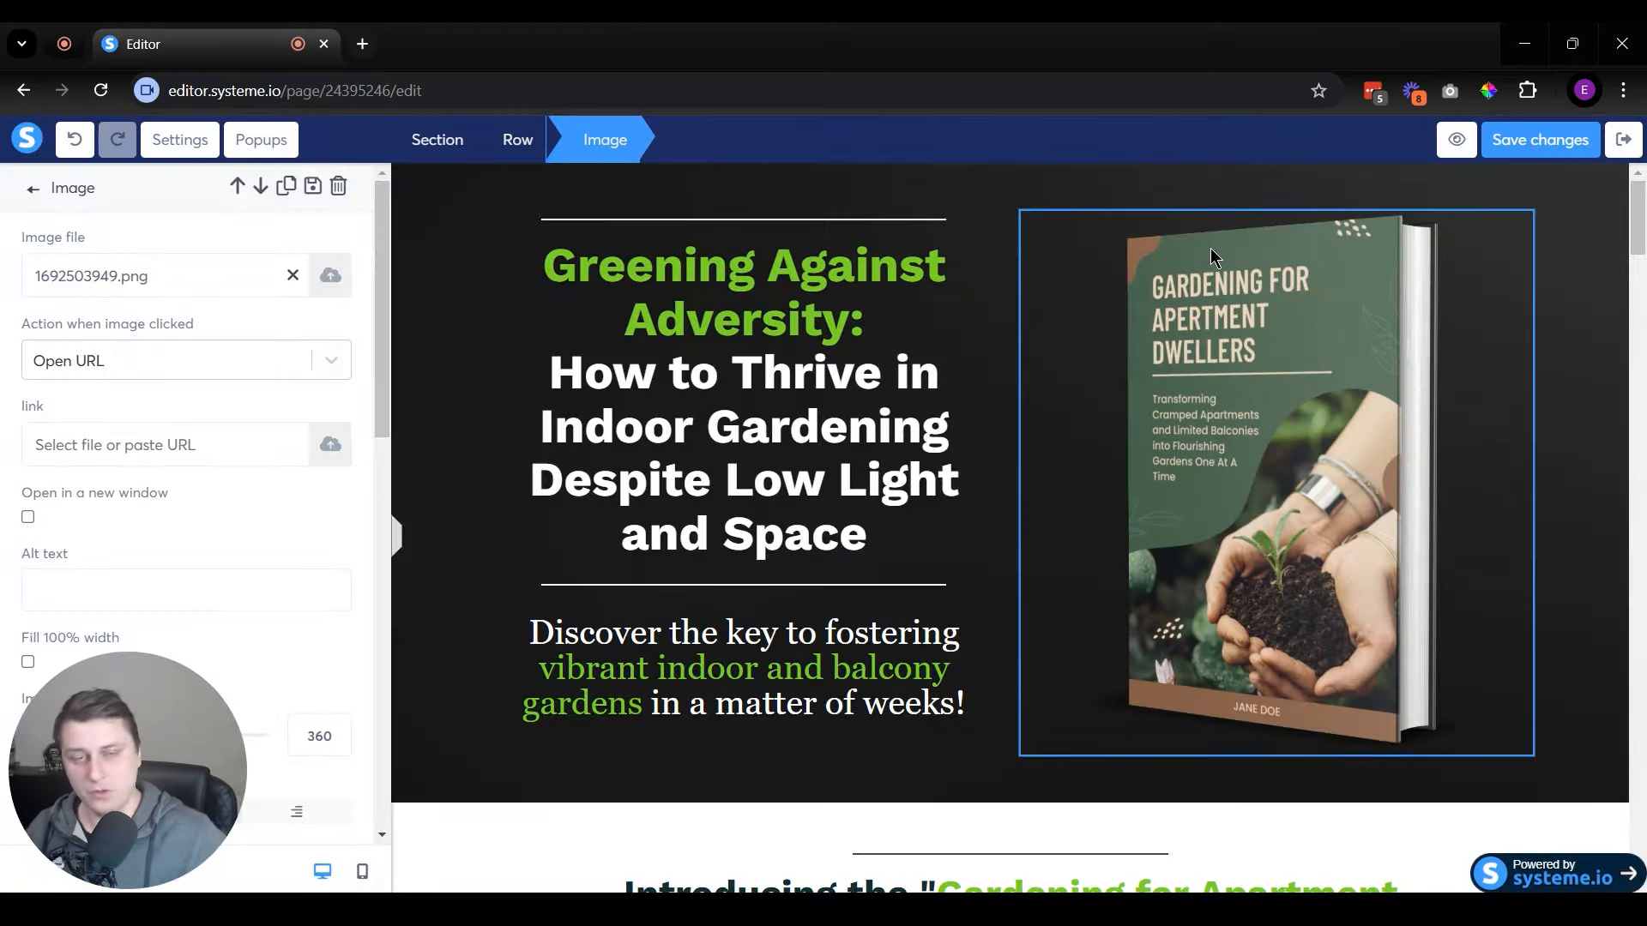
pyautogui.click(1066, 460)
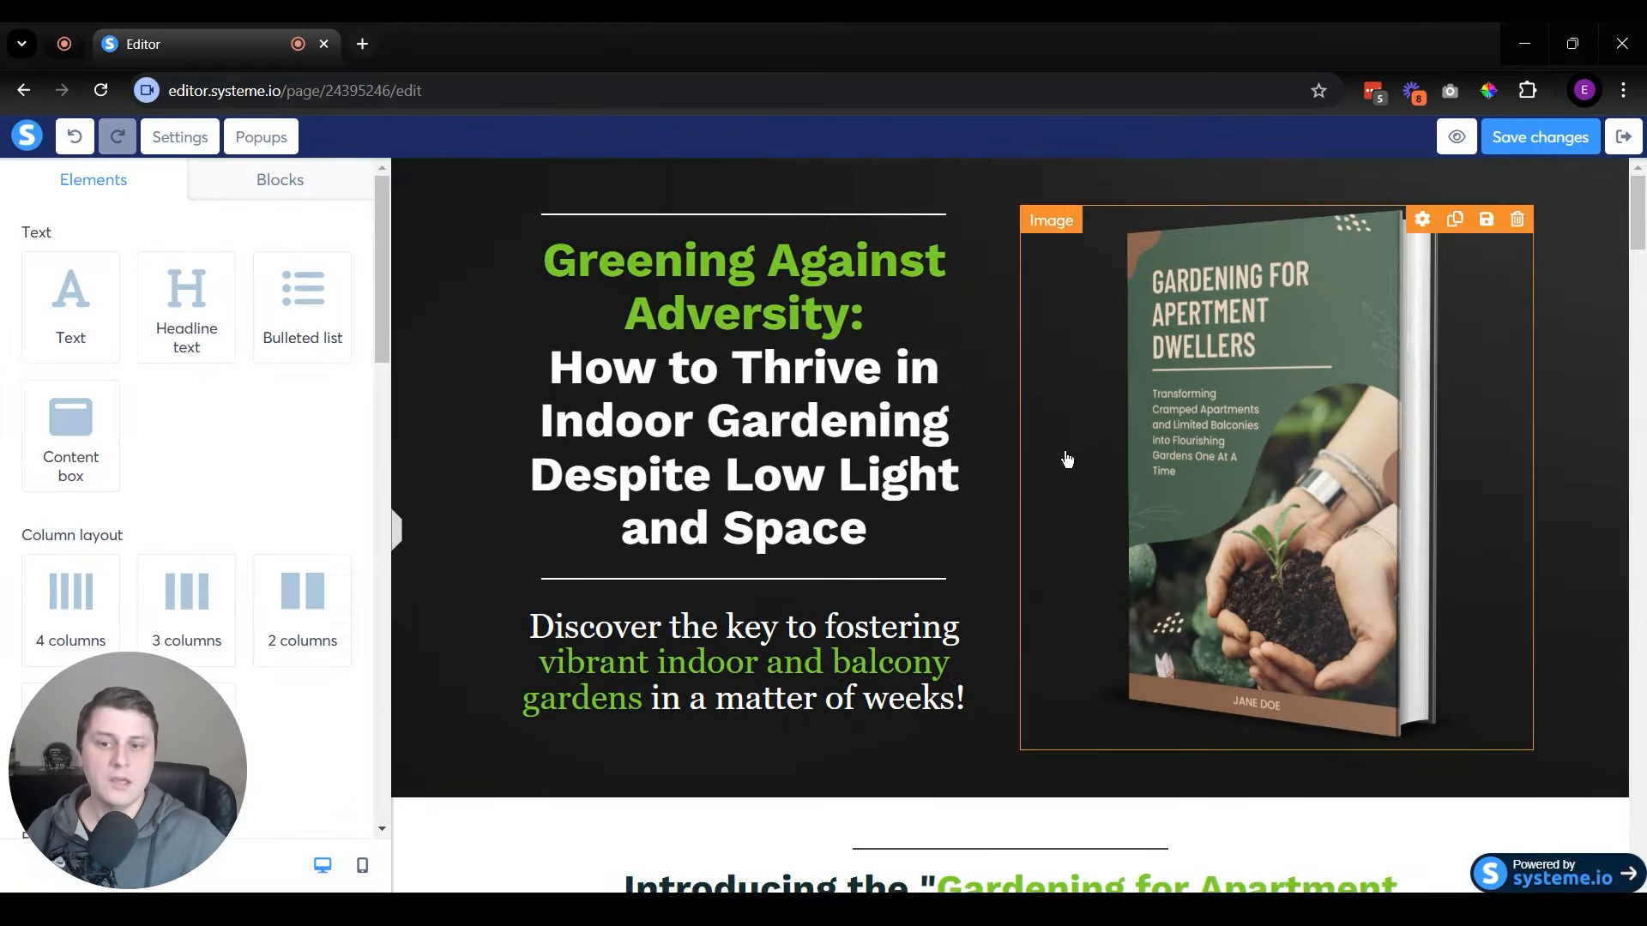
# - Review the sales page's sections from the introduction through the value list, bonuses and testimonials down to the payment form
pyautogui.scroll(-3, 803, 378)
pyautogui.scroll(-5, 804, 378)
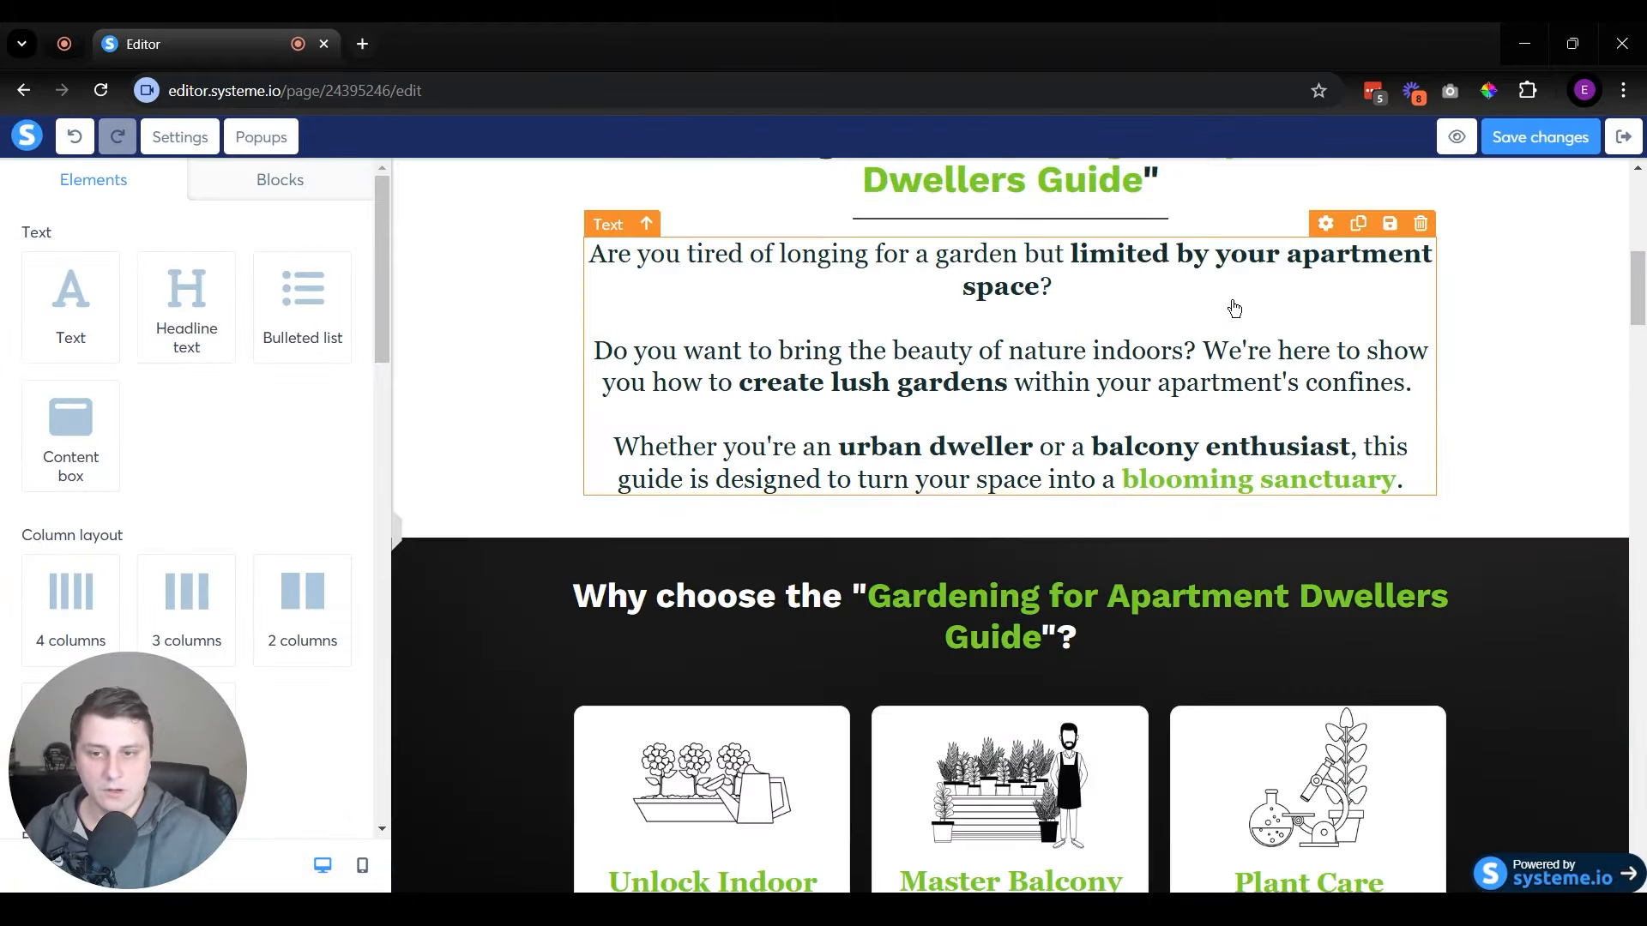
pyautogui.scroll(-2, 1233, 313)
pyautogui.scroll(-4, 1233, 307)
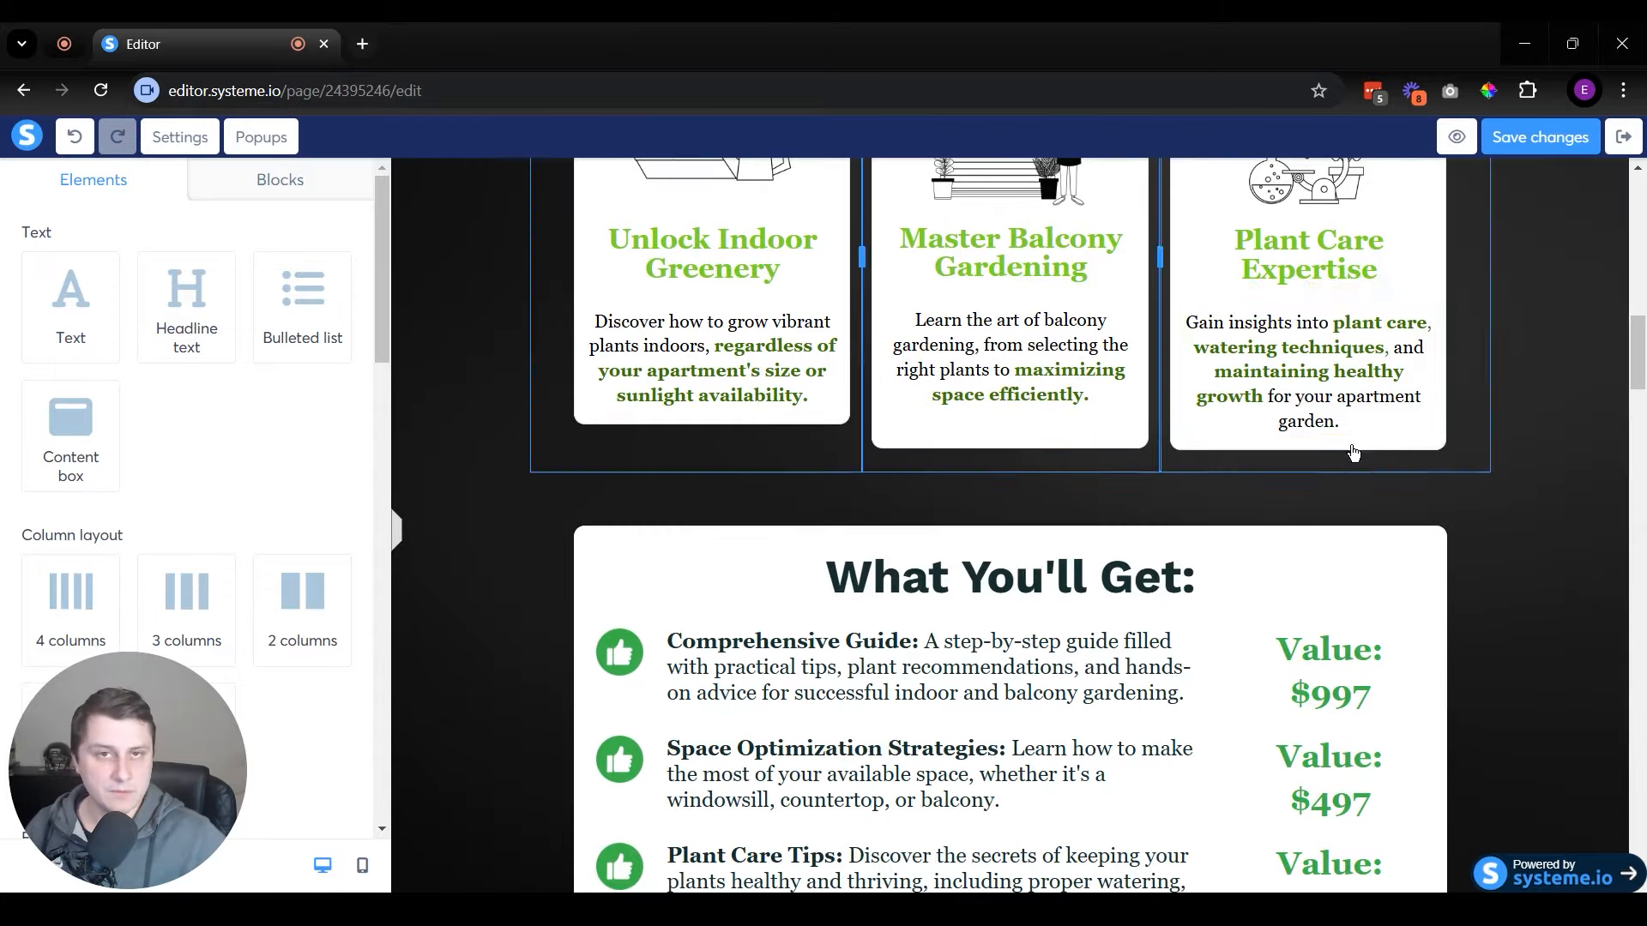
pyautogui.scroll(-4, 1350, 449)
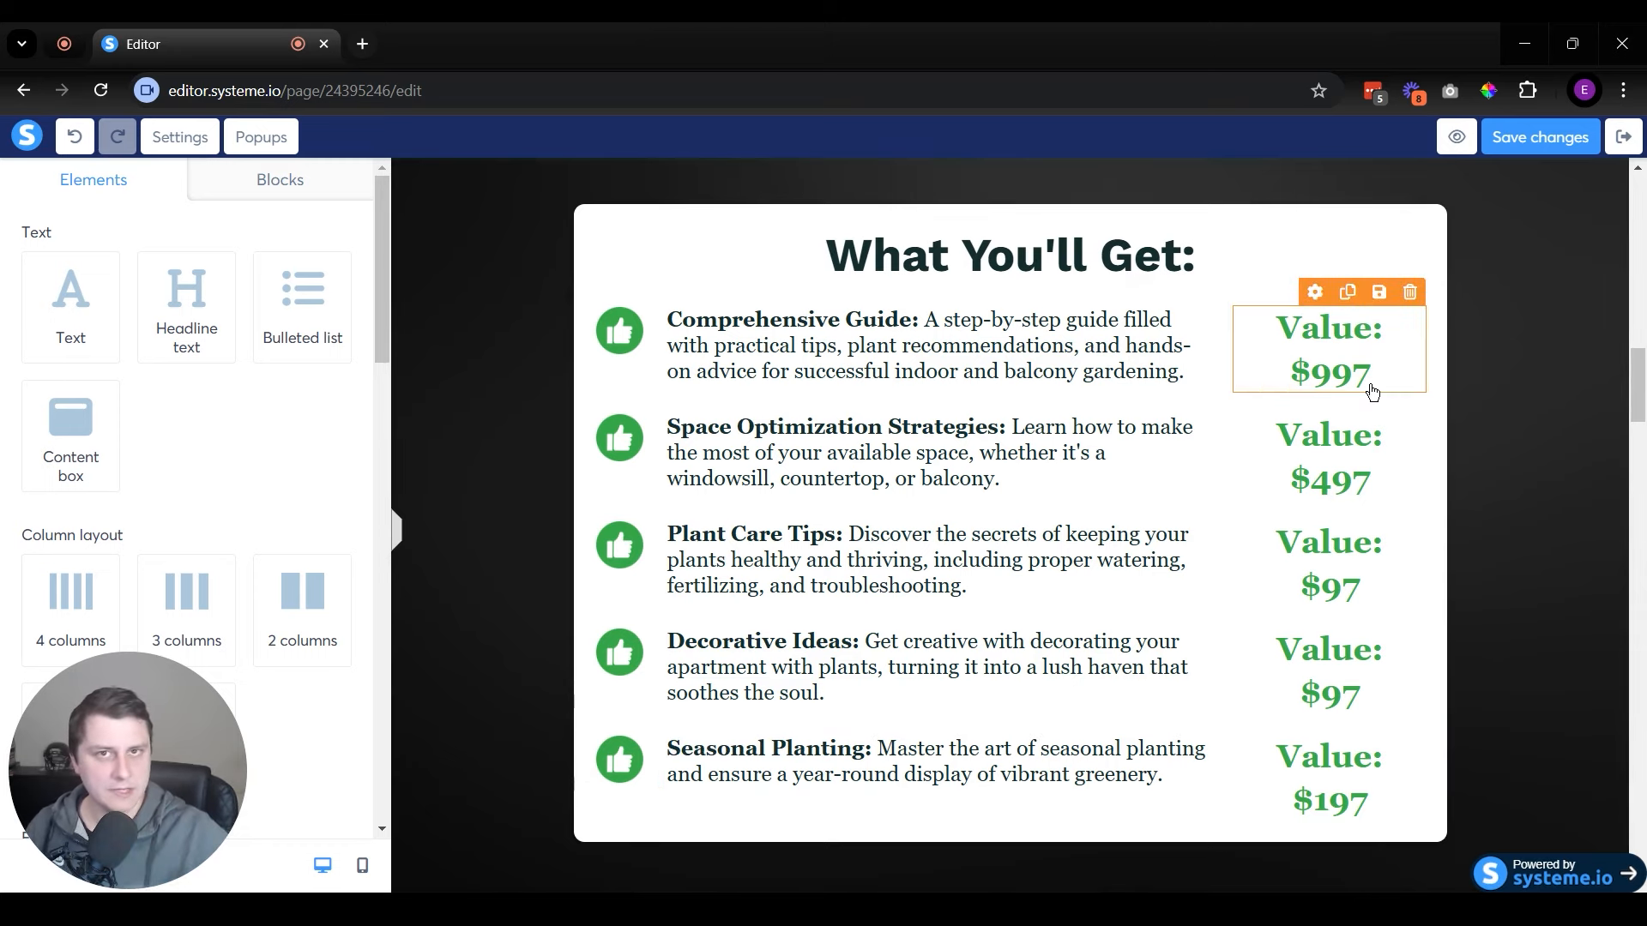
pyautogui.scroll(-9, 1373, 387)
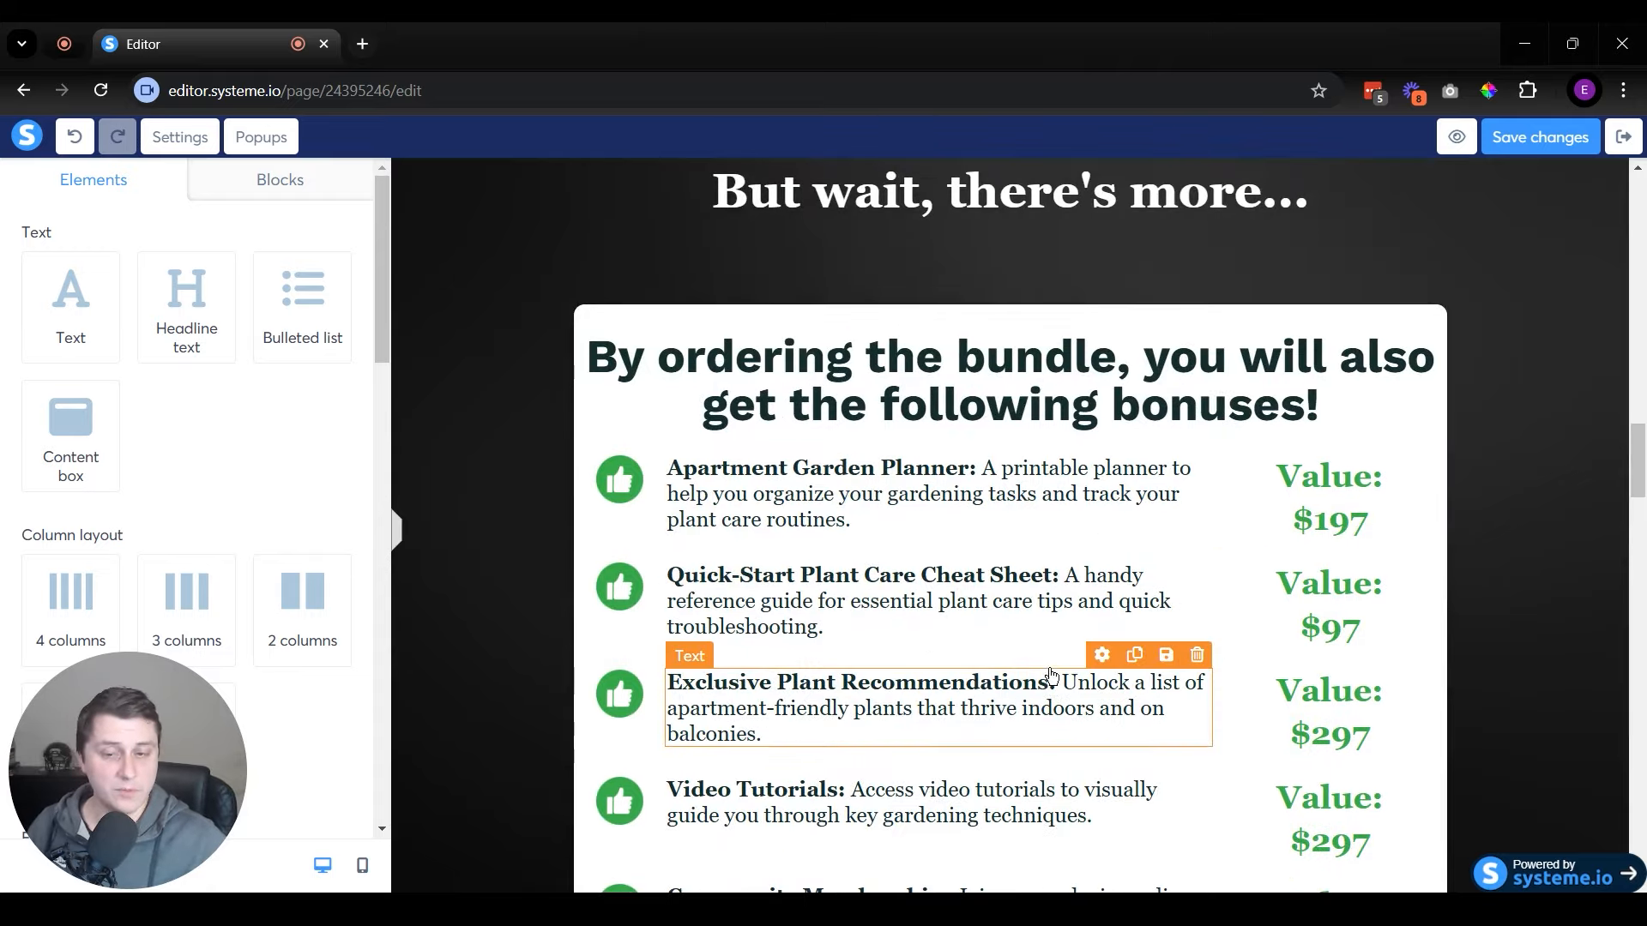
pyautogui.scroll(-8, 1052, 684)
pyautogui.scroll(-4, 1514, 393)
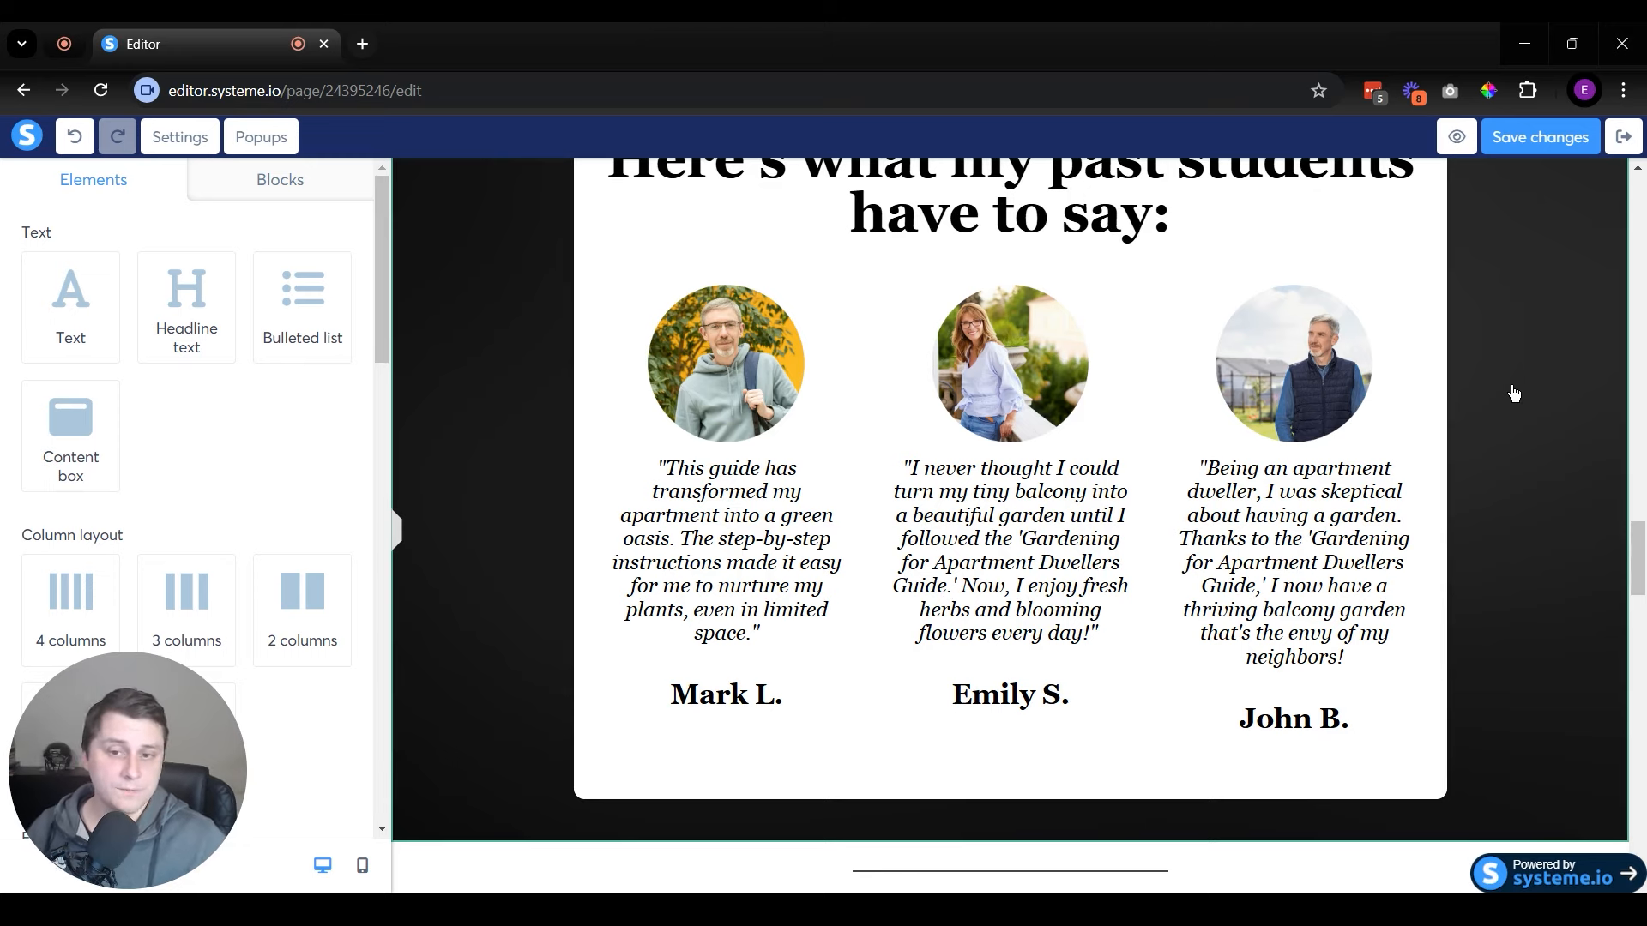
pyautogui.scroll(3, 1503, 625)
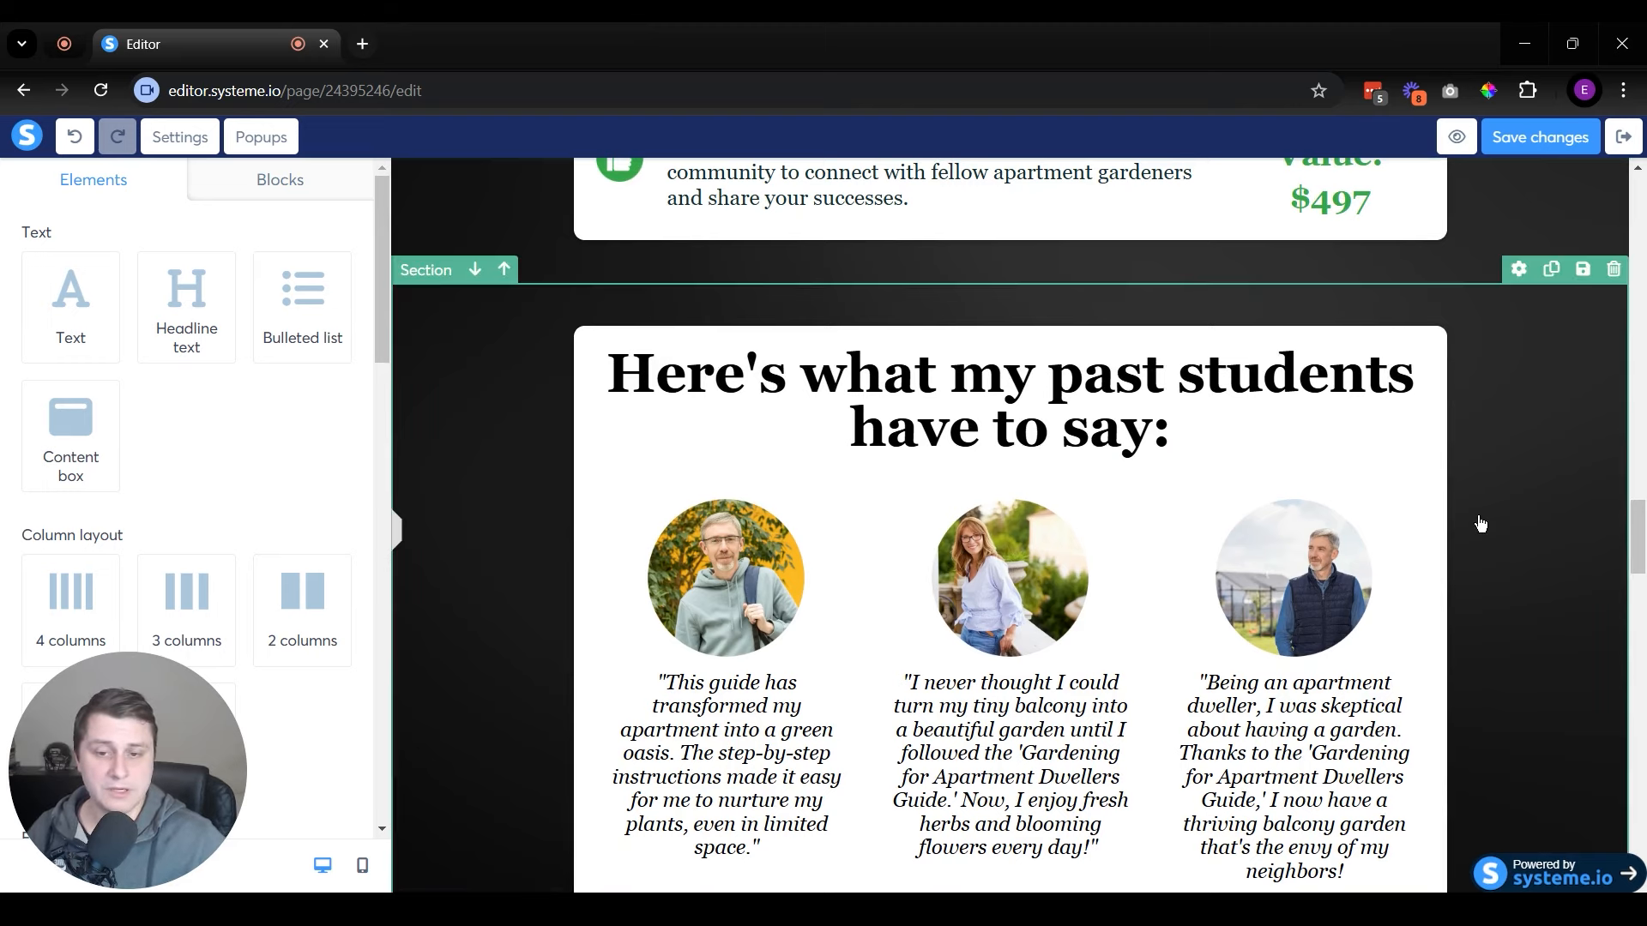
pyautogui.scroll(-8, 1482, 515)
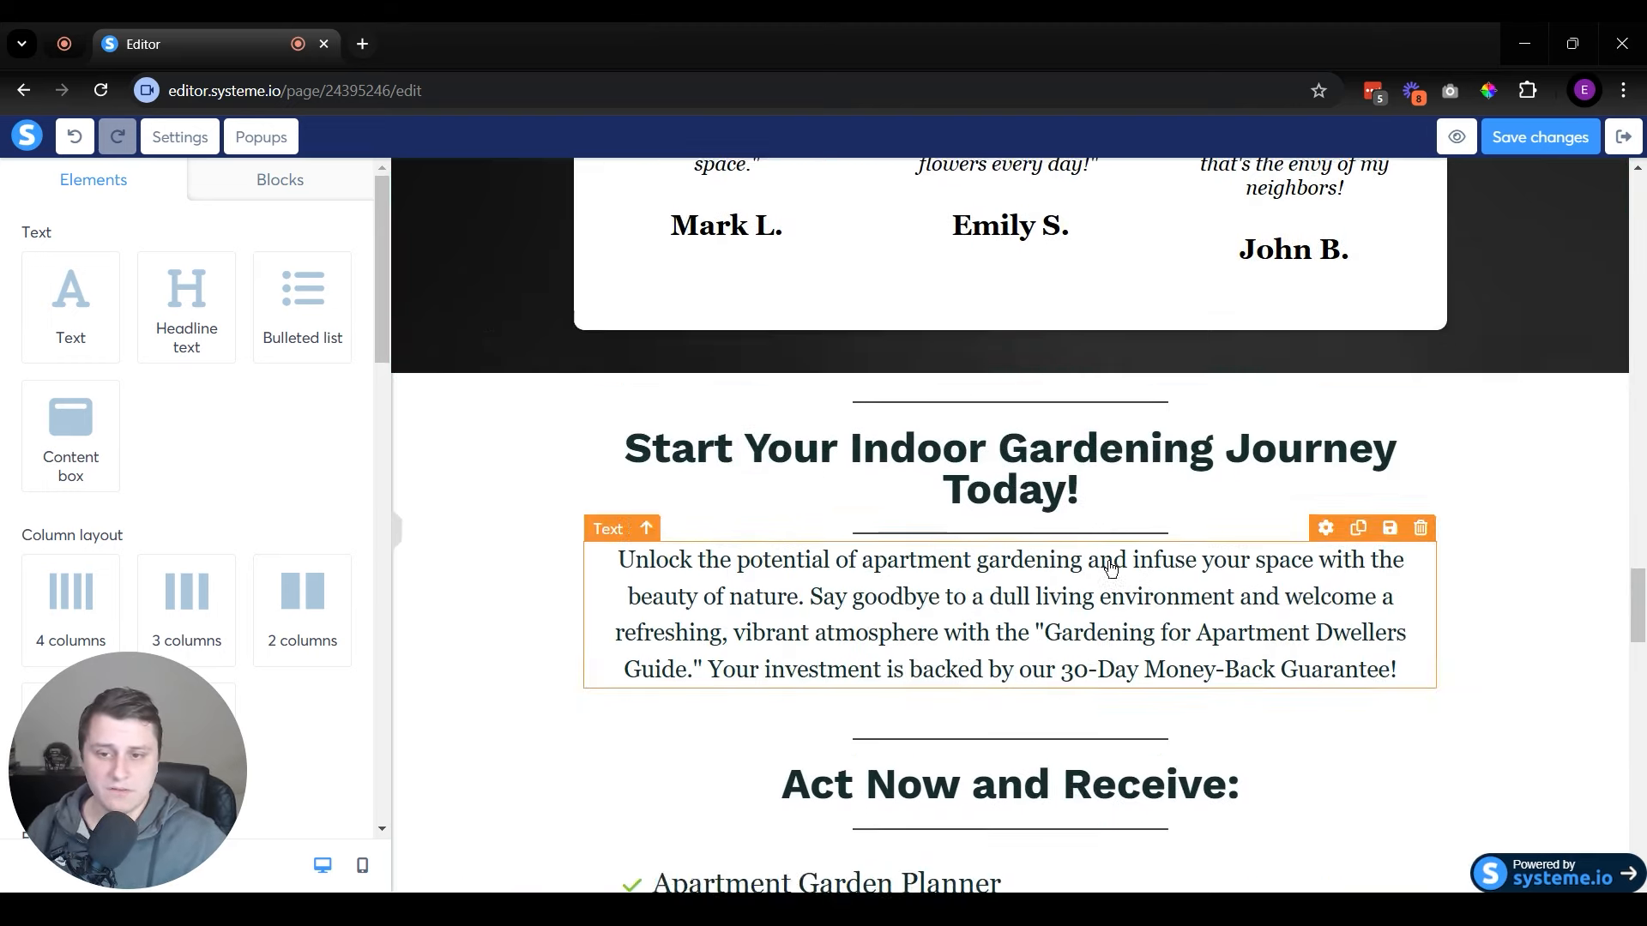
pyautogui.scroll(-12, 1111, 568)
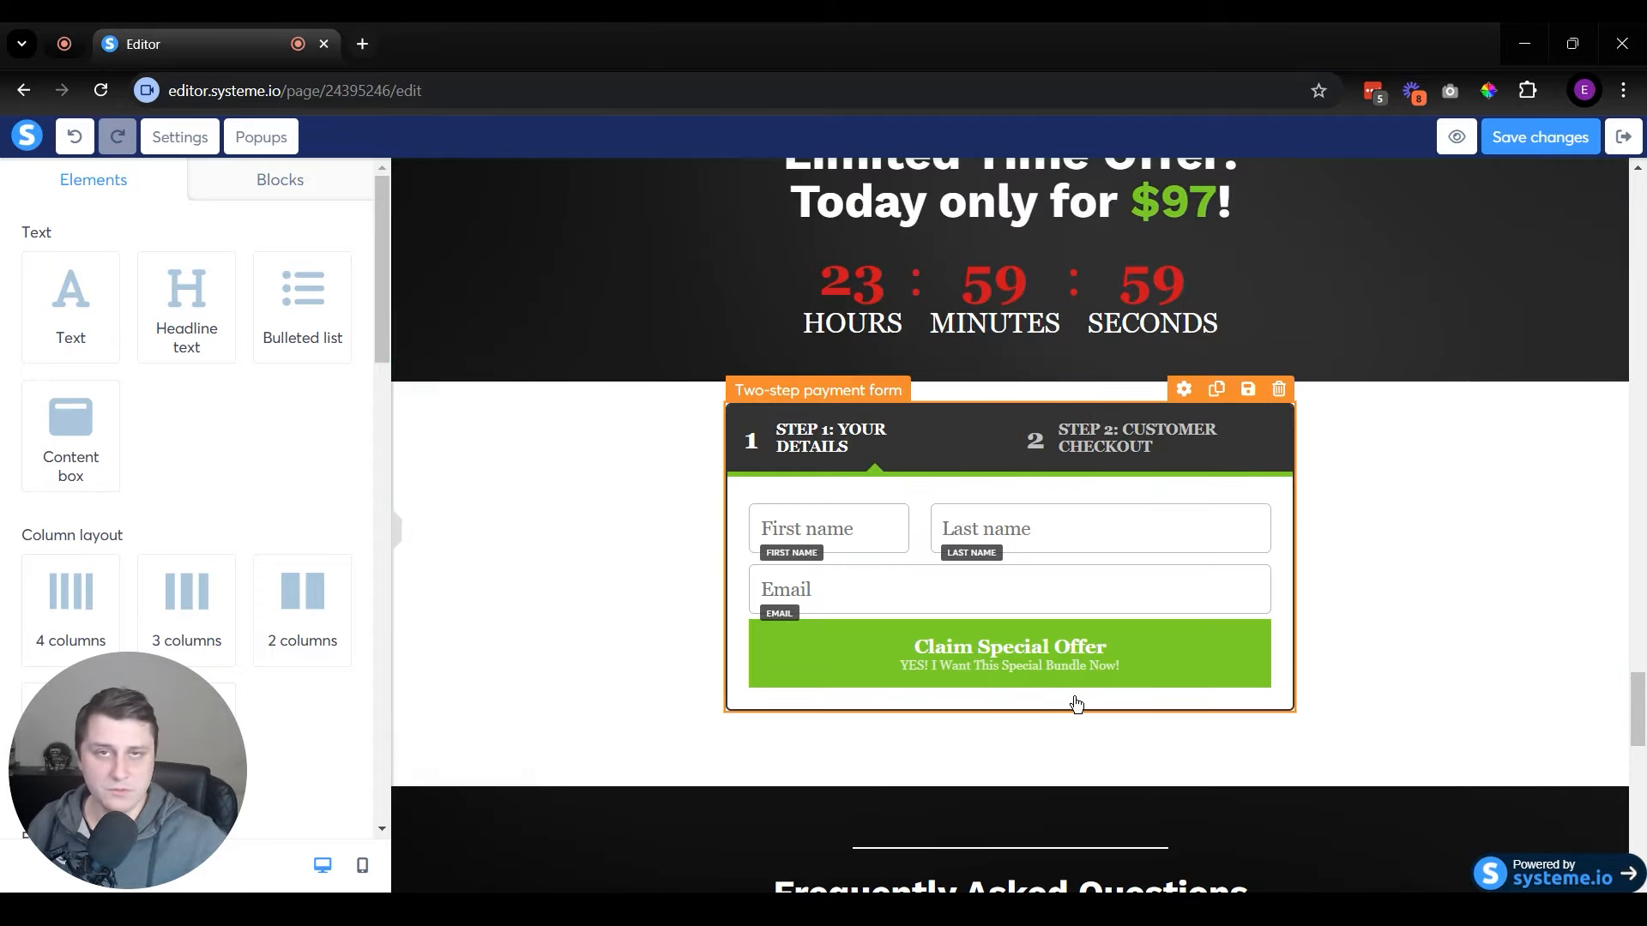
# - Save the sales page and leave its editor, then open the funnel's Thank You Page for editing
pyautogui.click(1578, 142)
pyautogui.click(1623, 137)
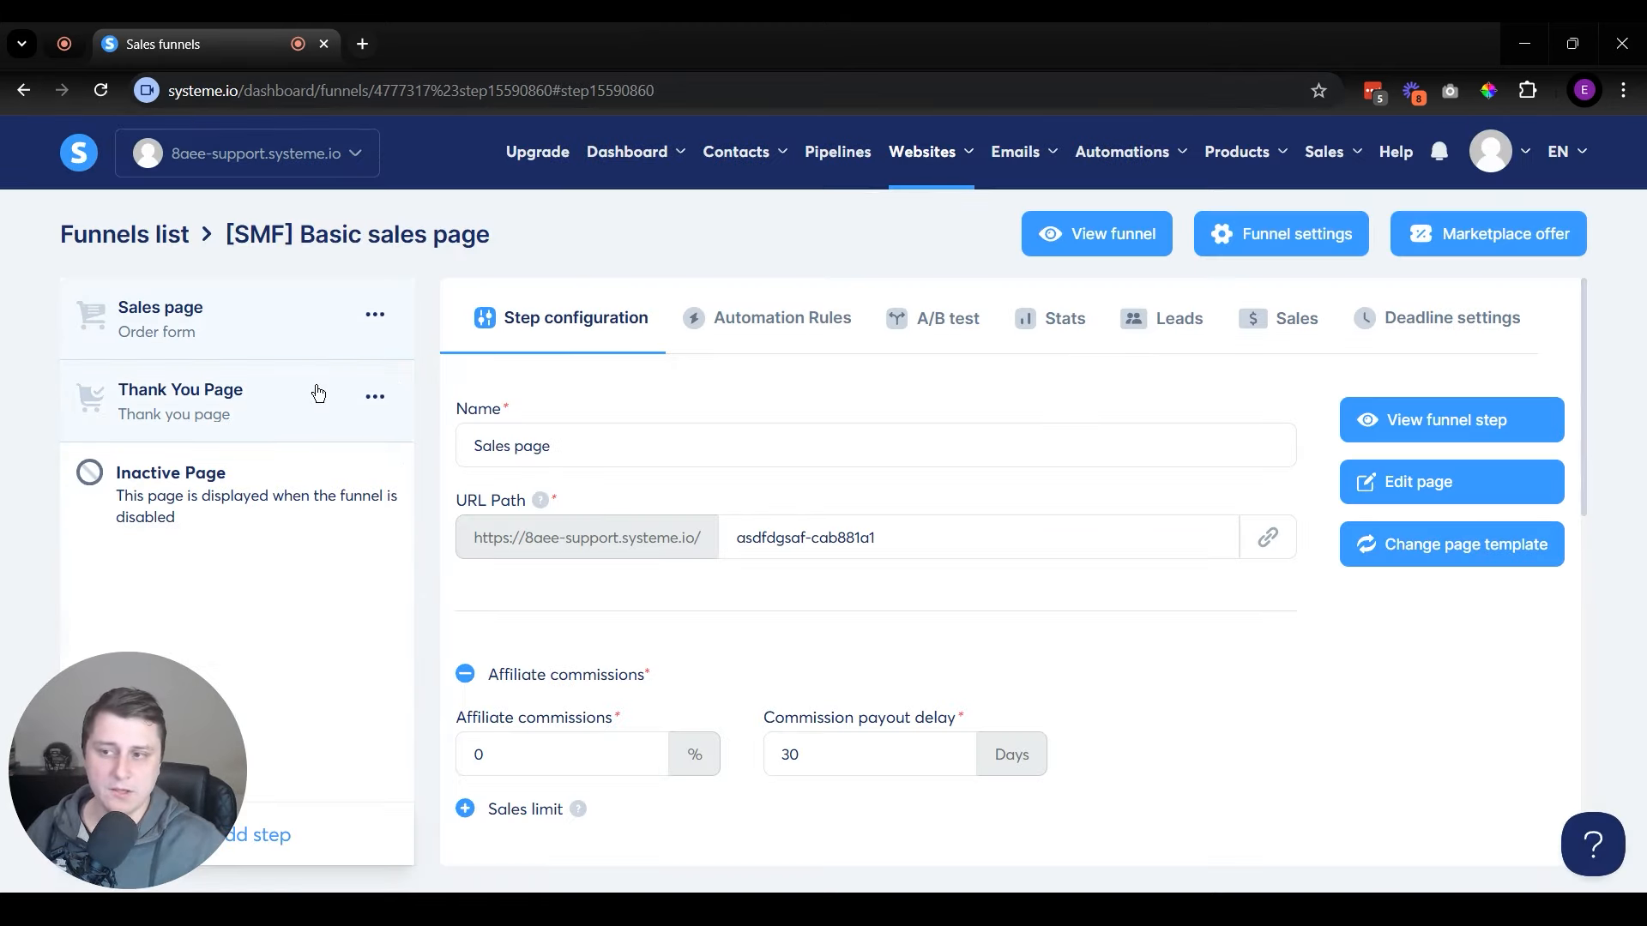
pyautogui.click(291, 407)
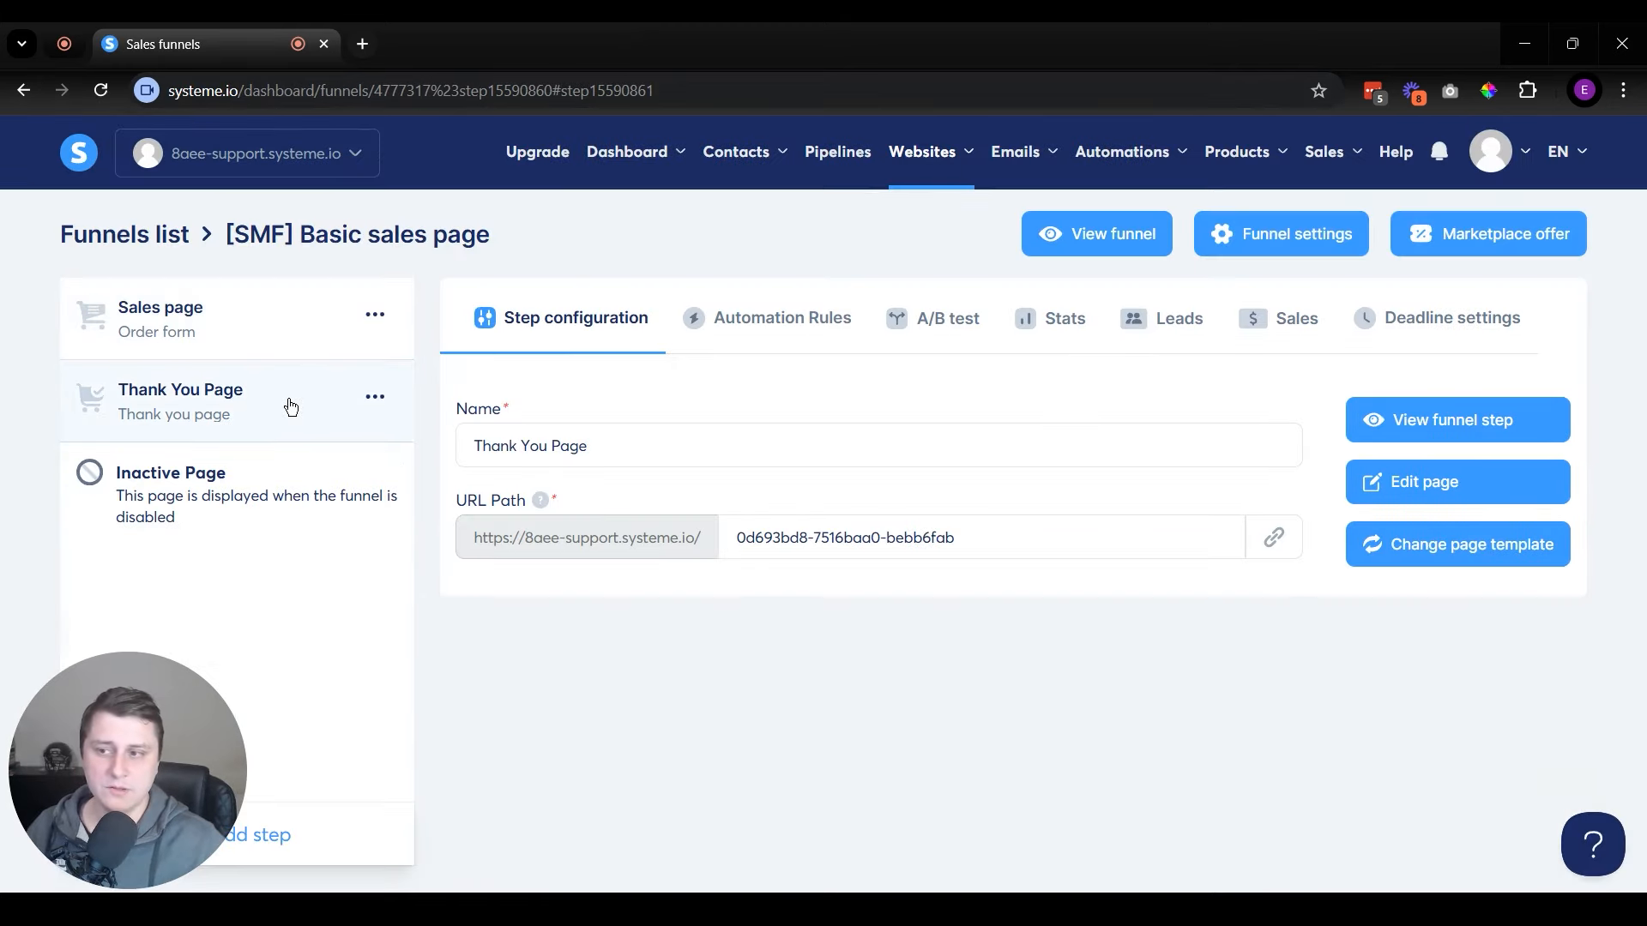
pyautogui.click(1439, 482)
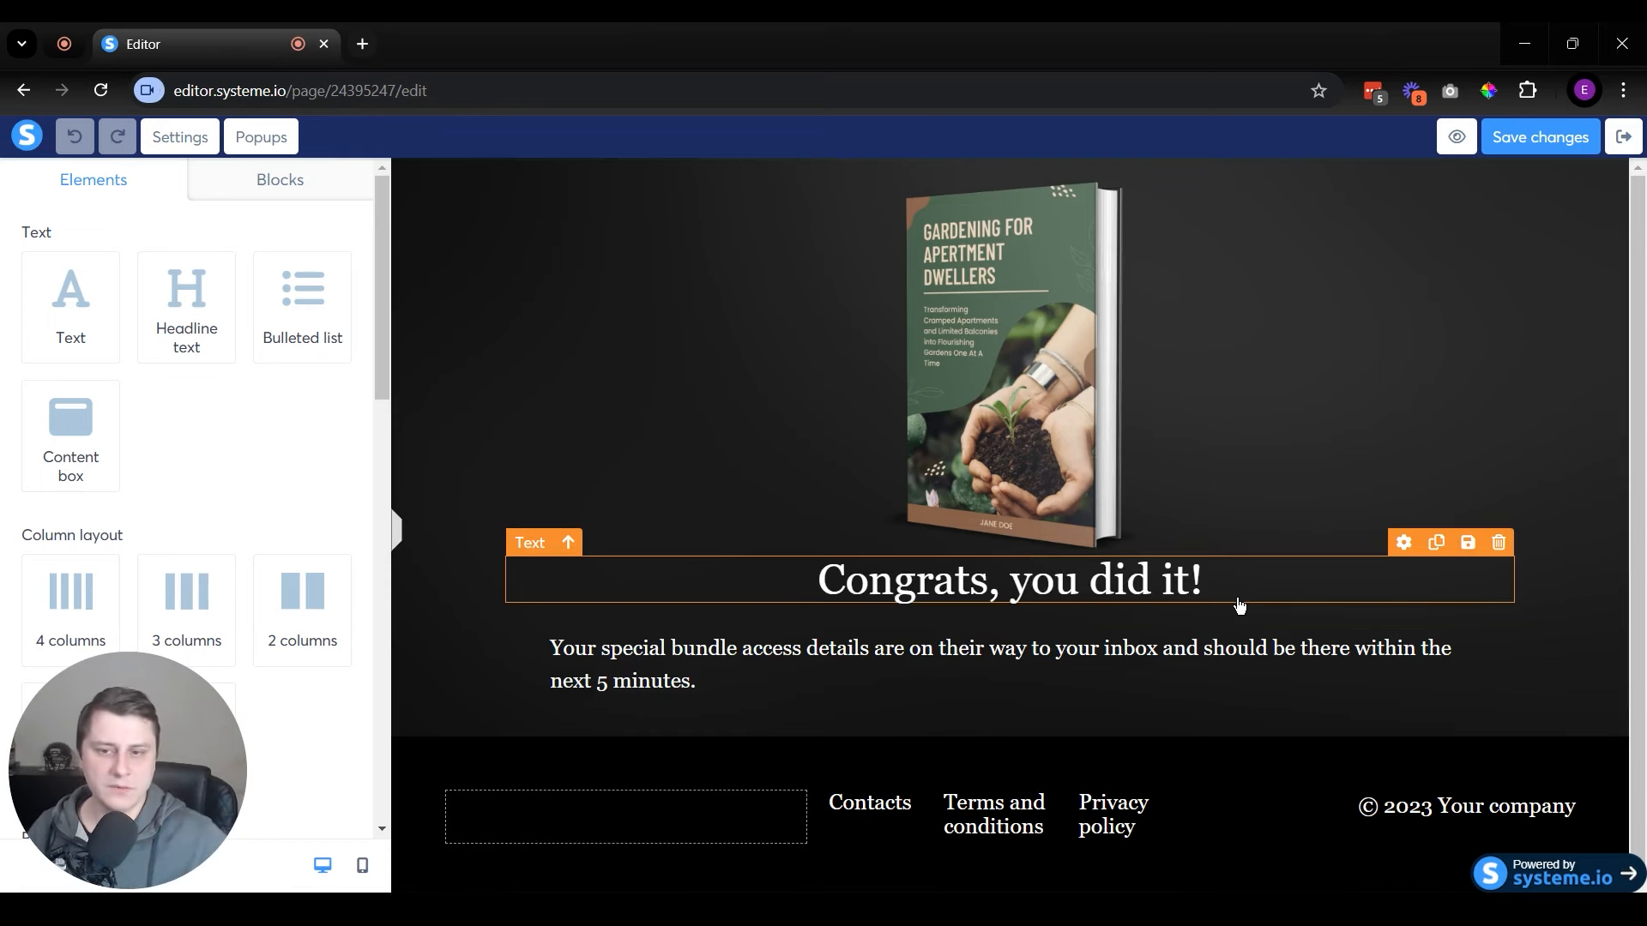
# - Add a paragraph below the access details text: "In case you haven't received an email from us, feel free to reach out to ....."
pyautogui.click(917, 704)
pyautogui.press('Return')
pyautogui.press('Return')
pyautogui.write('In case ')
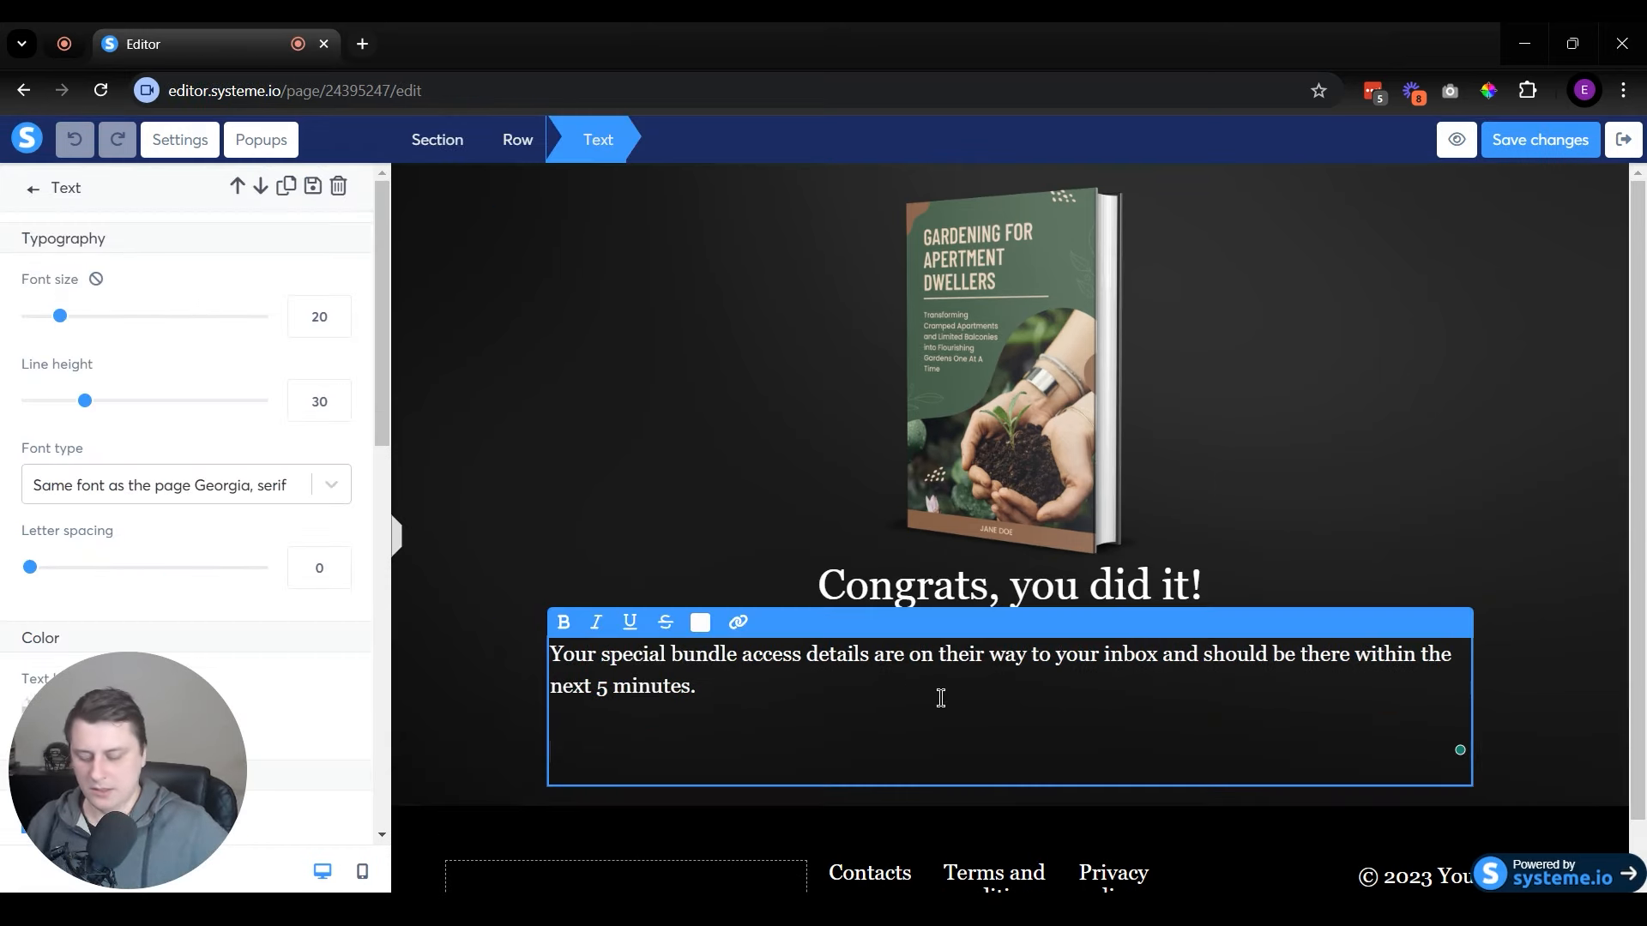
pyautogui.write('you h')
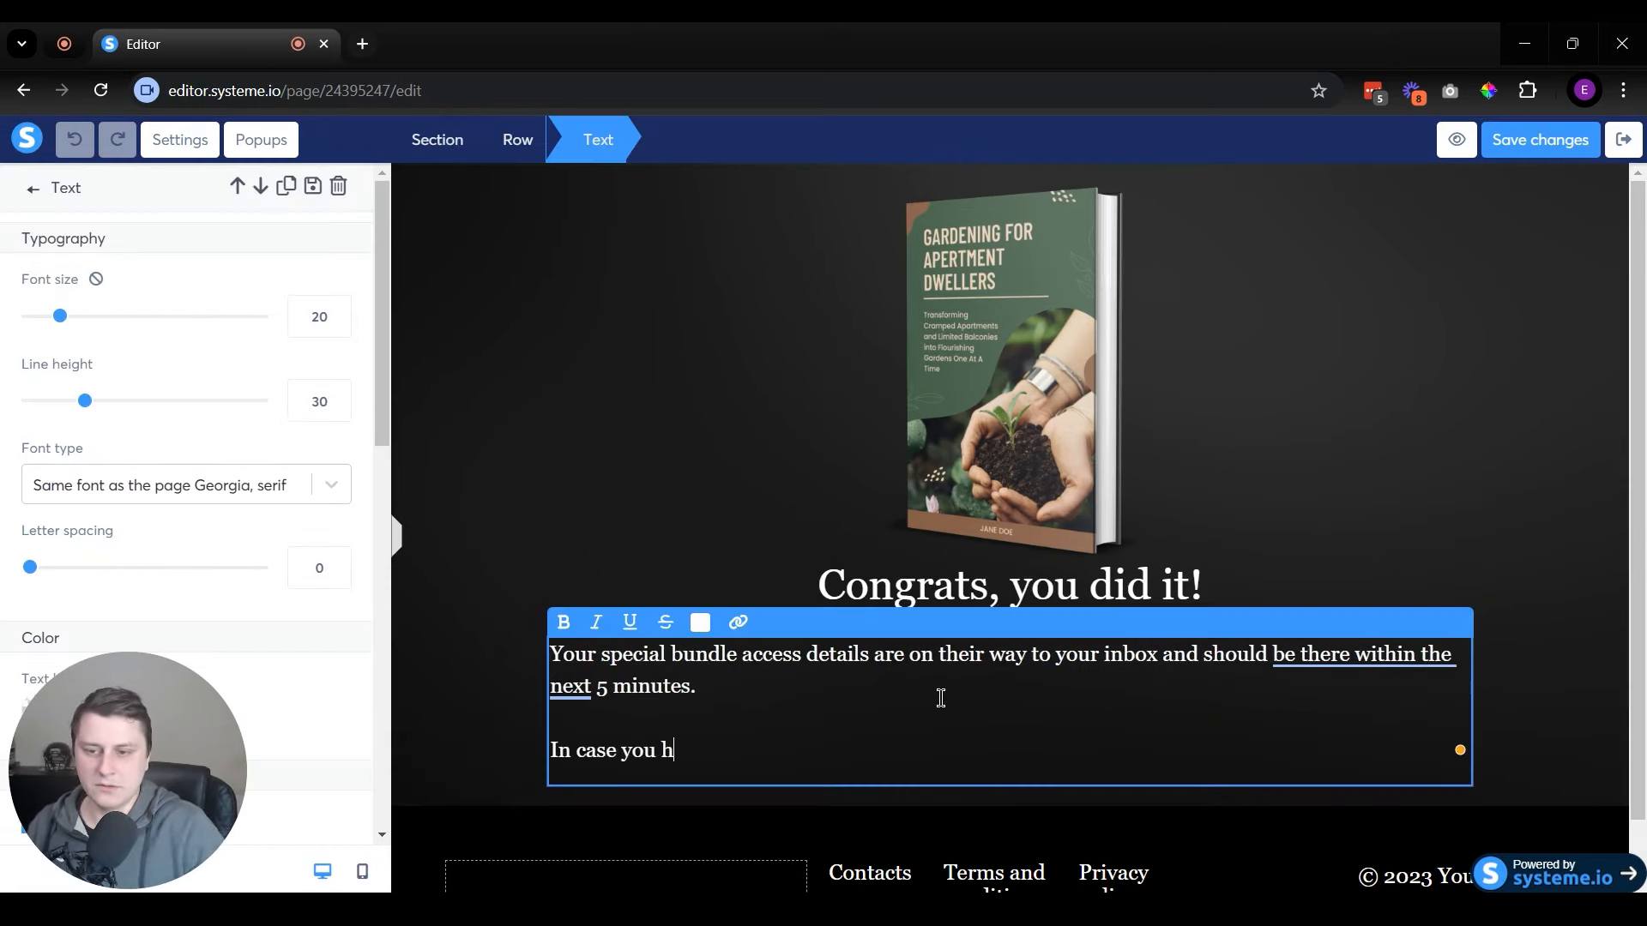
pyautogui.write("aven't received an email from us, feel free to reach out to .....")
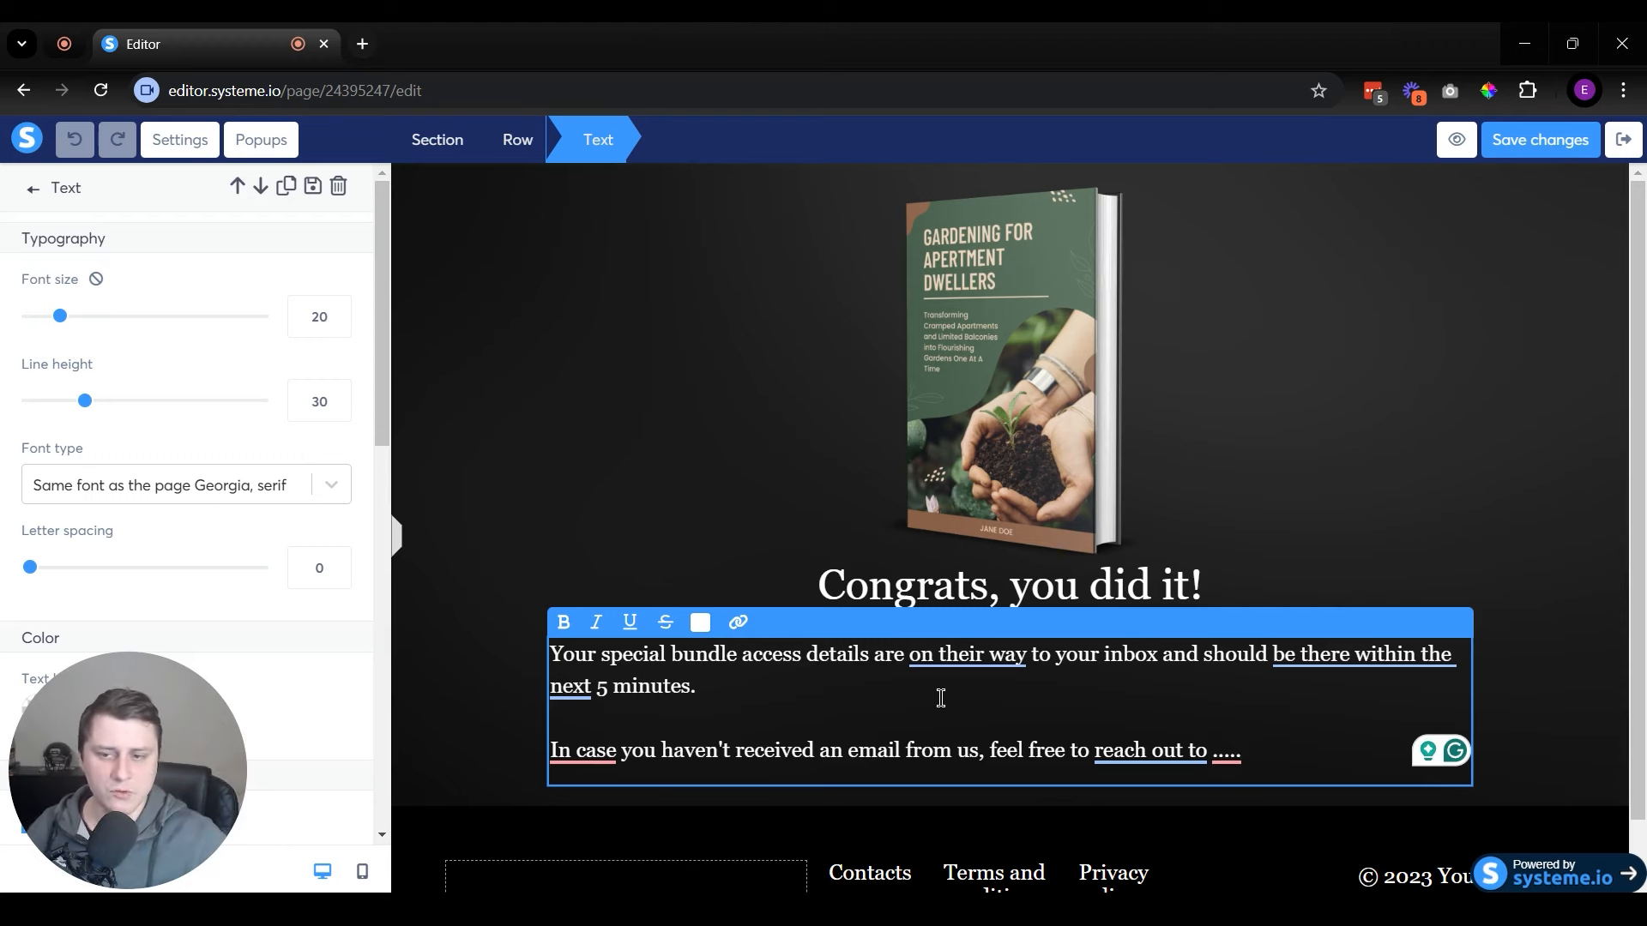
pyautogui.moveTo(1258, 743); pyautogui.dragTo(1215, 759)
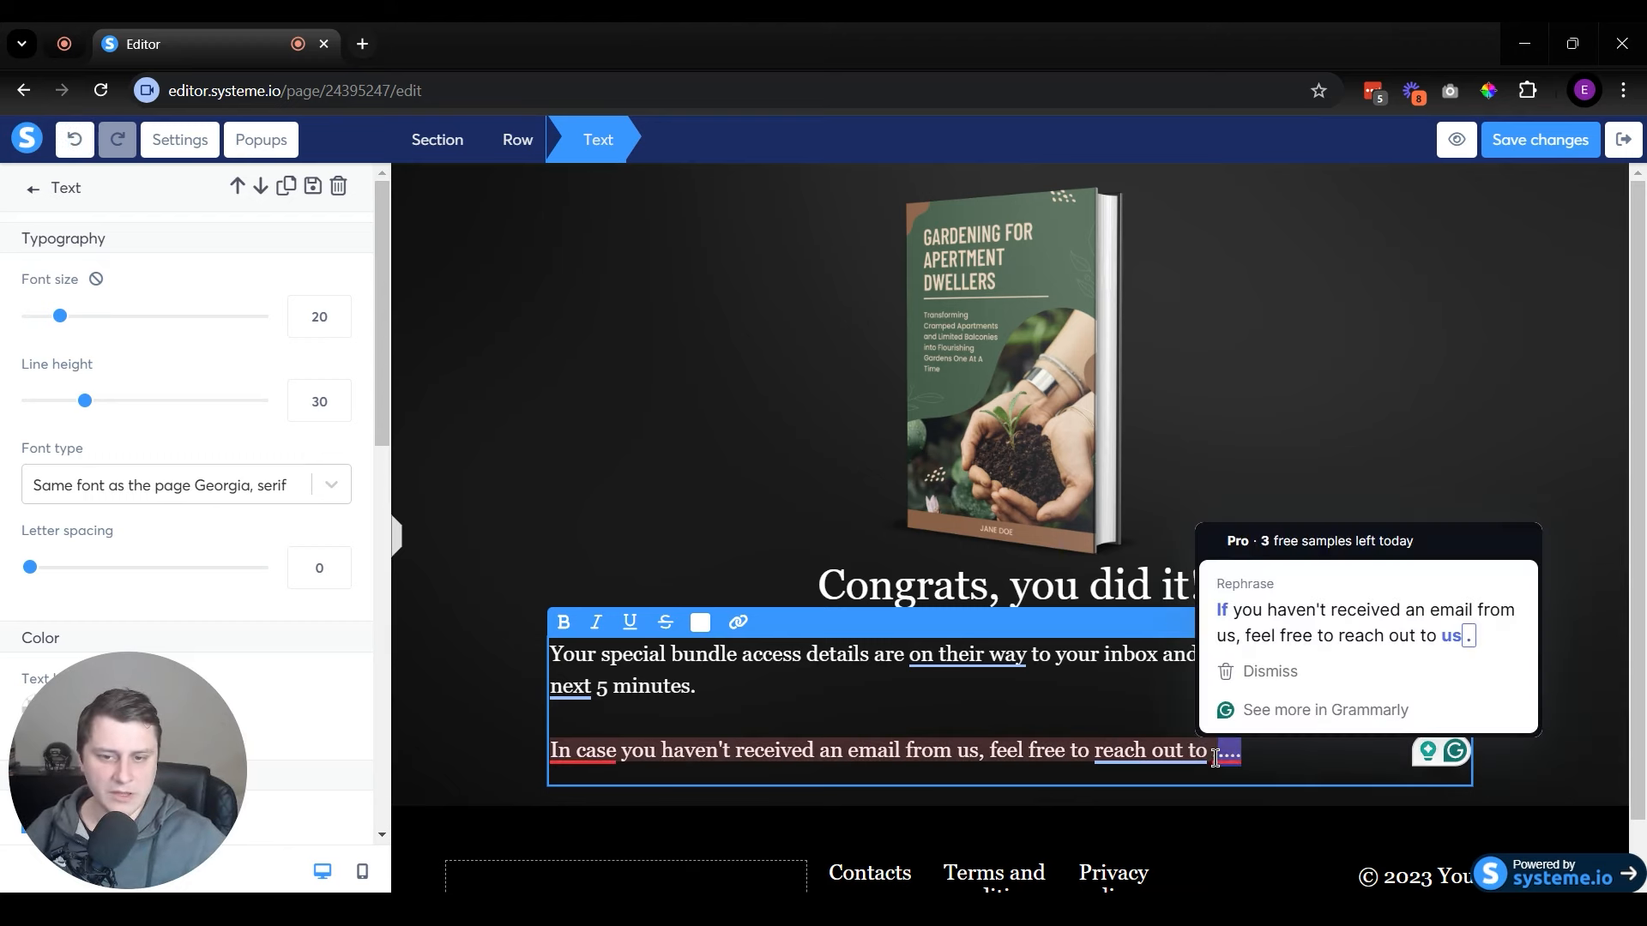
pyautogui.click(1375, 350)
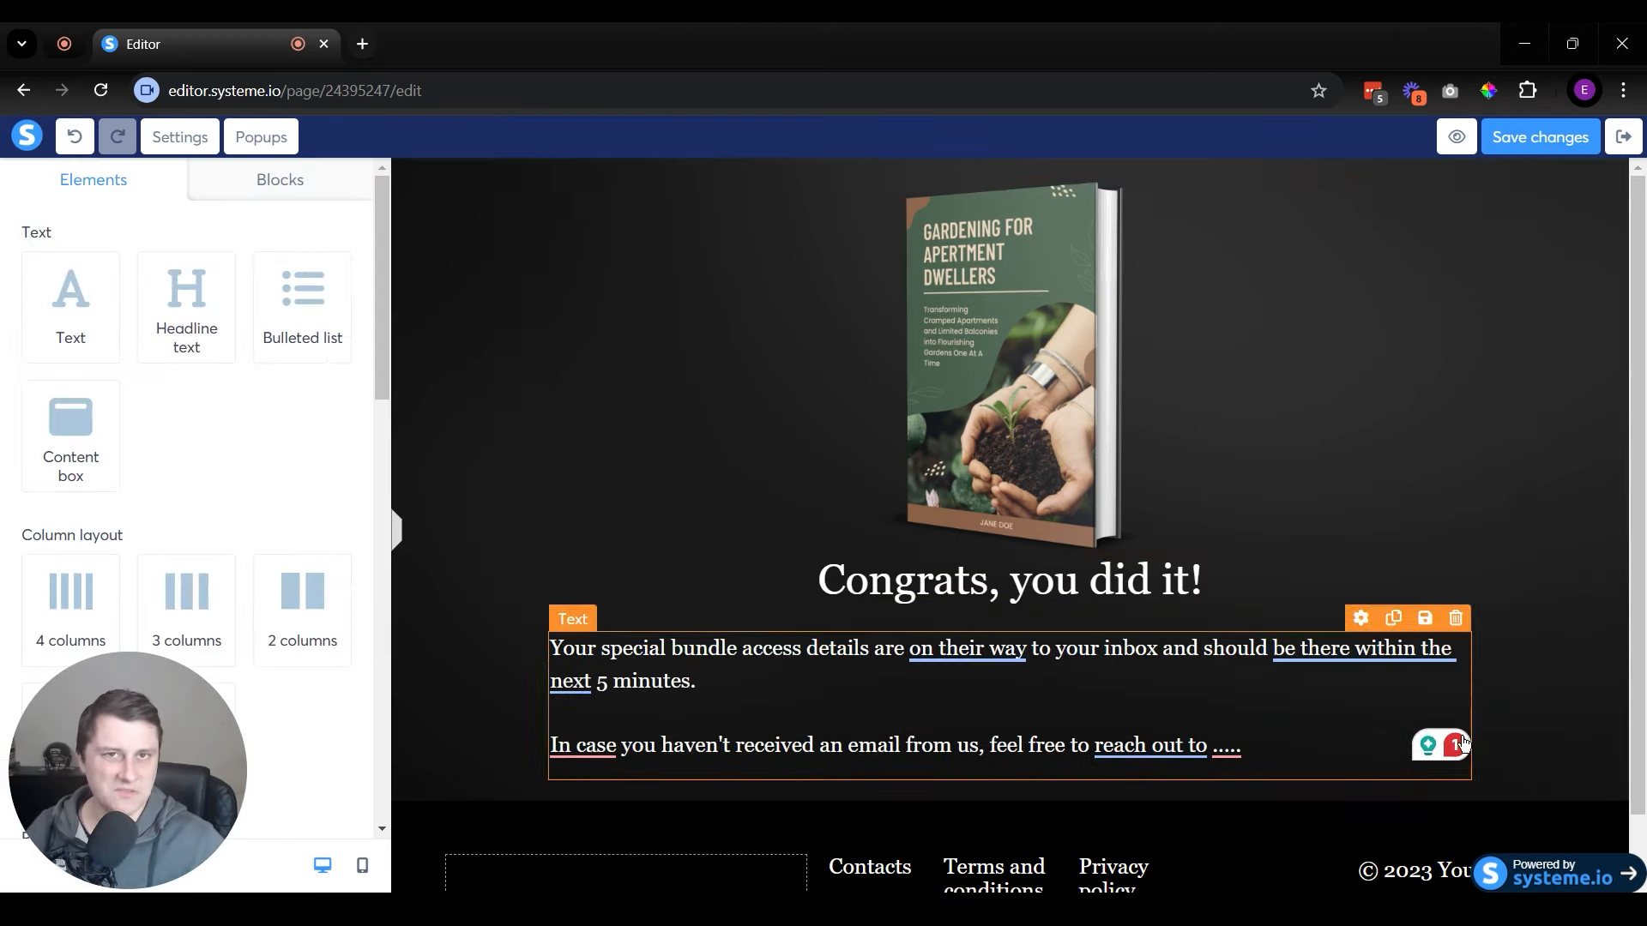
pyautogui.scroll(-1, 1312, 699)
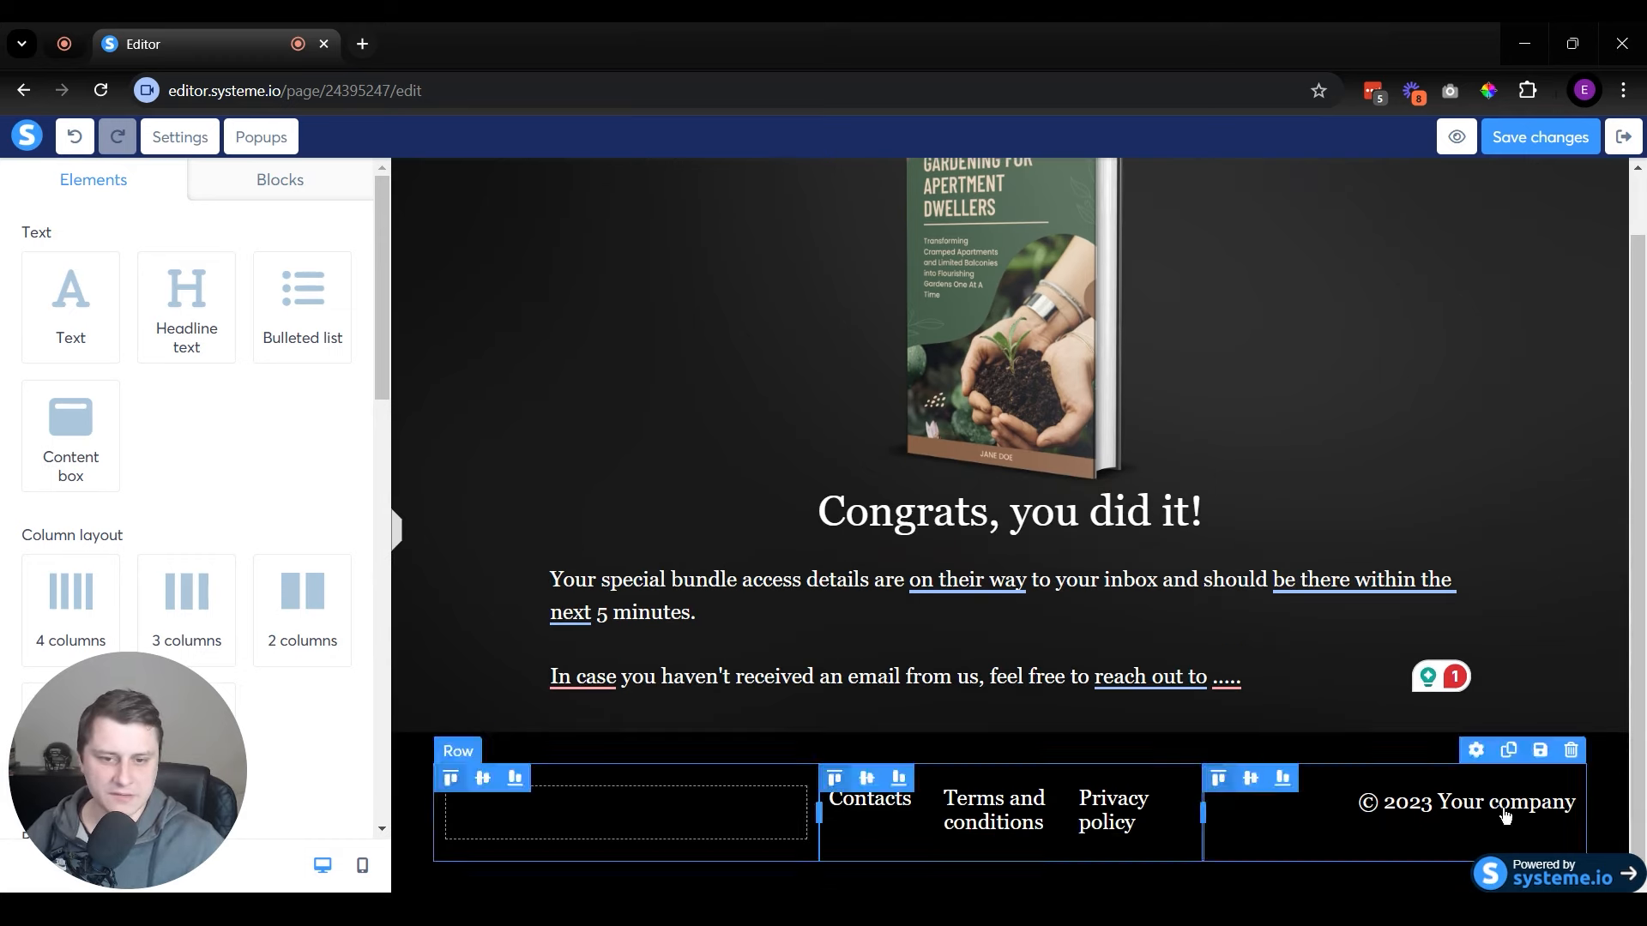
pyautogui.click(1581, 578)
pyautogui.scroll(1, 790, 592)
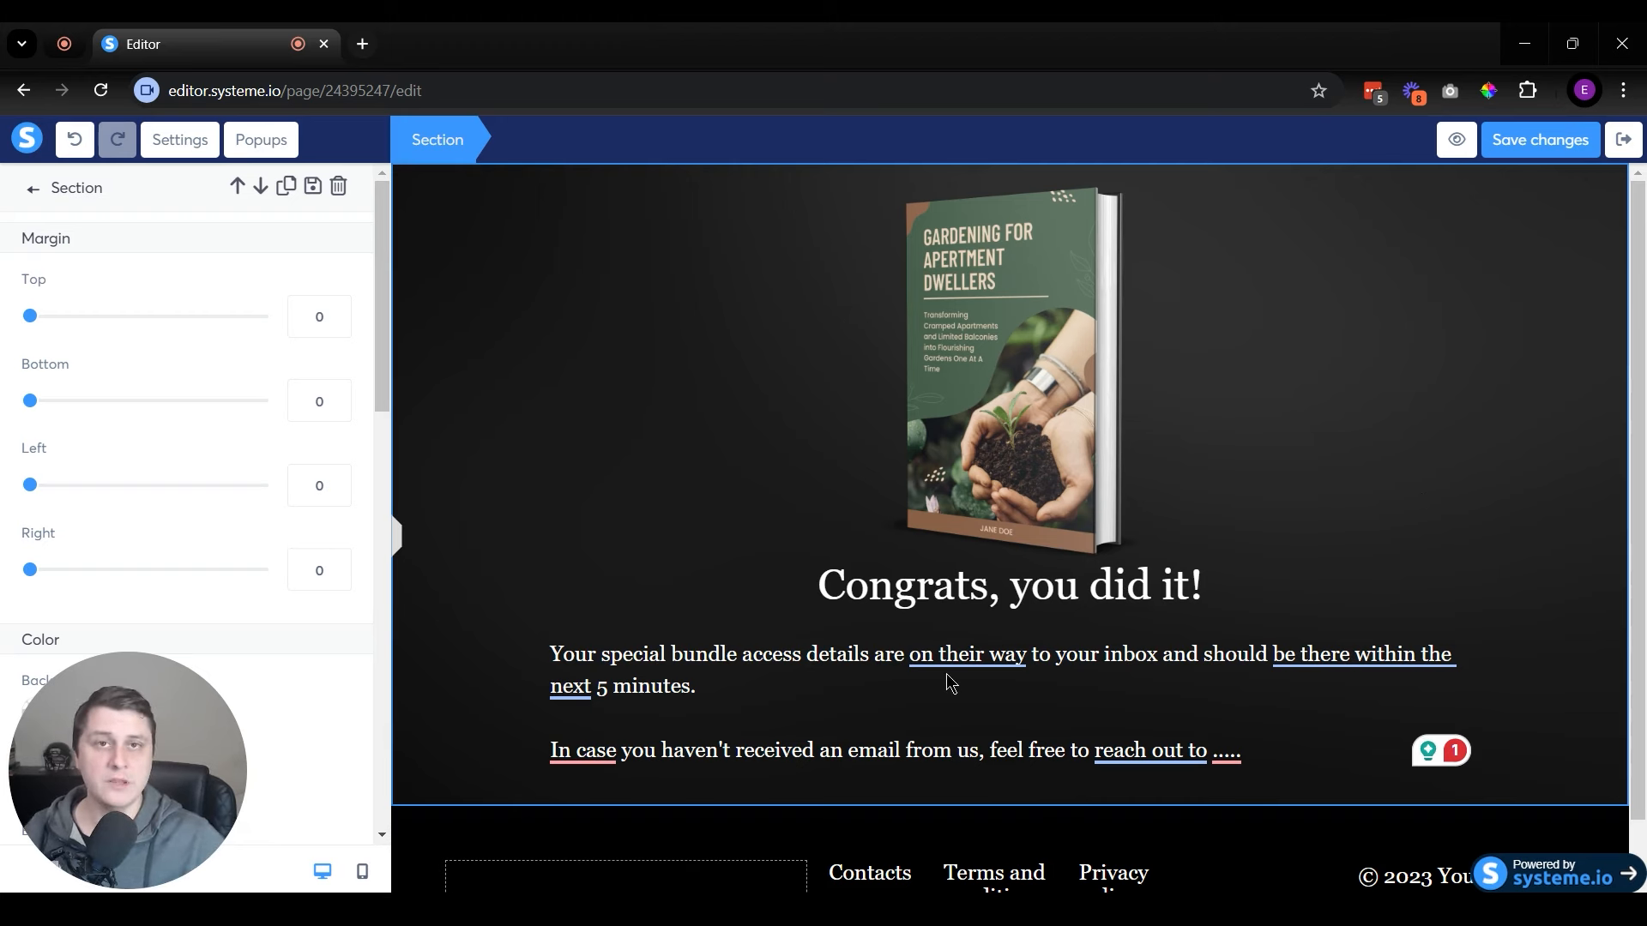
# - Save the Thank You Page, leave its editor and show the original Sales page step's configuration
pyautogui.click(1600, 144)
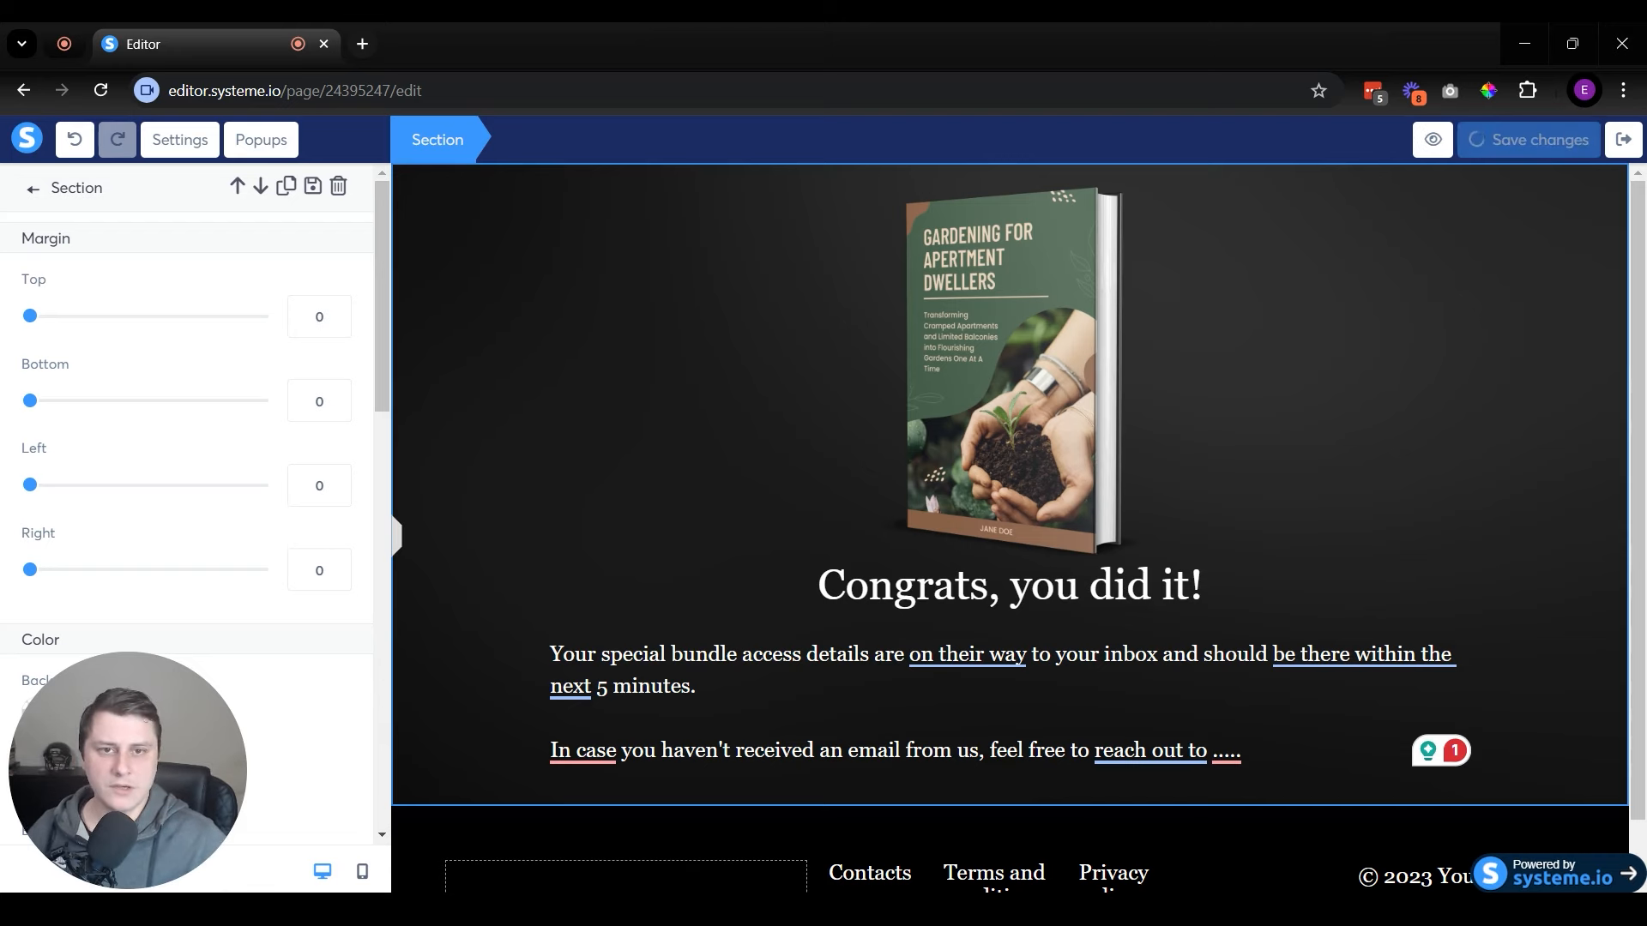
pyautogui.click(1610, 146)
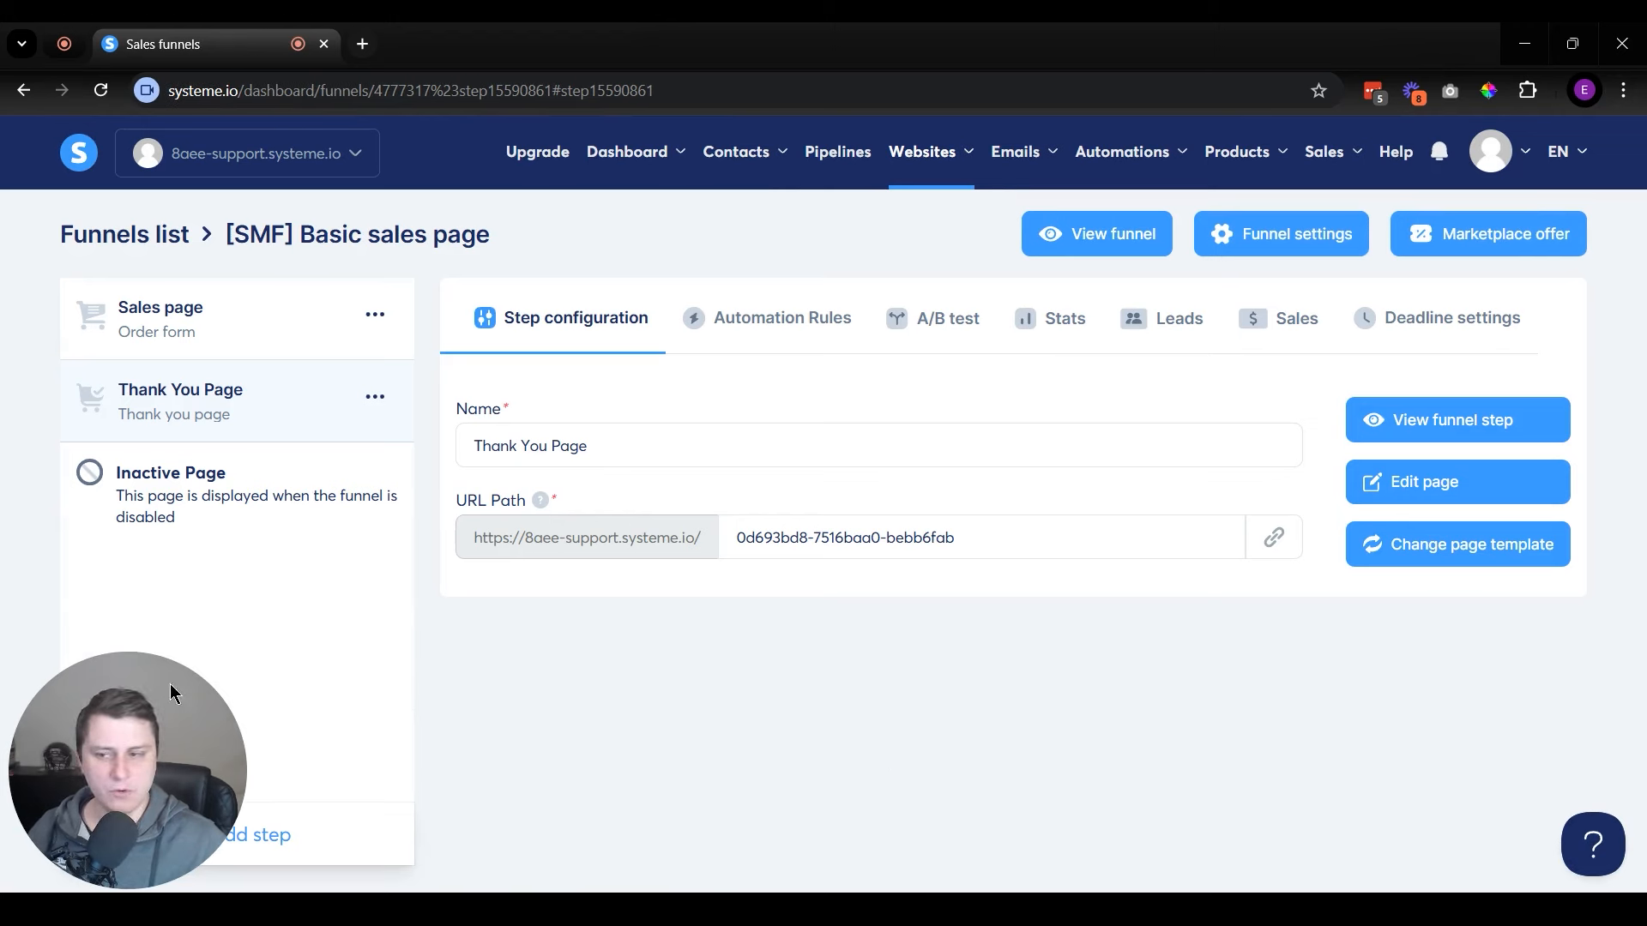
pyautogui.moveTo(130, 759); pyautogui.dragTo(1560, 883)
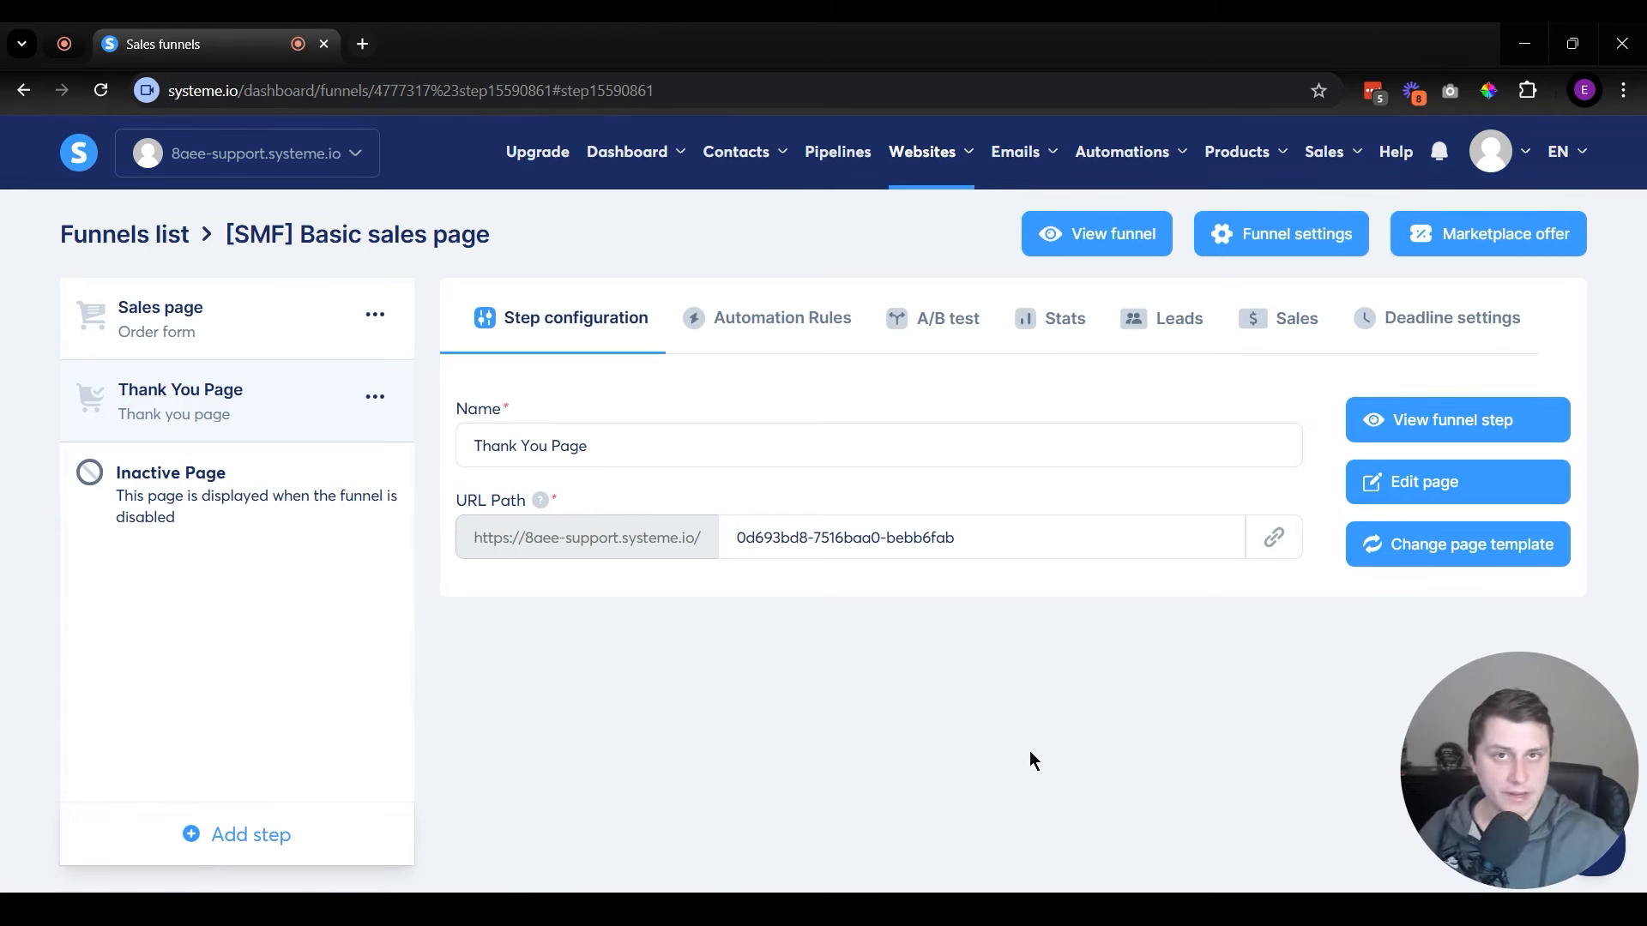
pyautogui.click(237, 334)
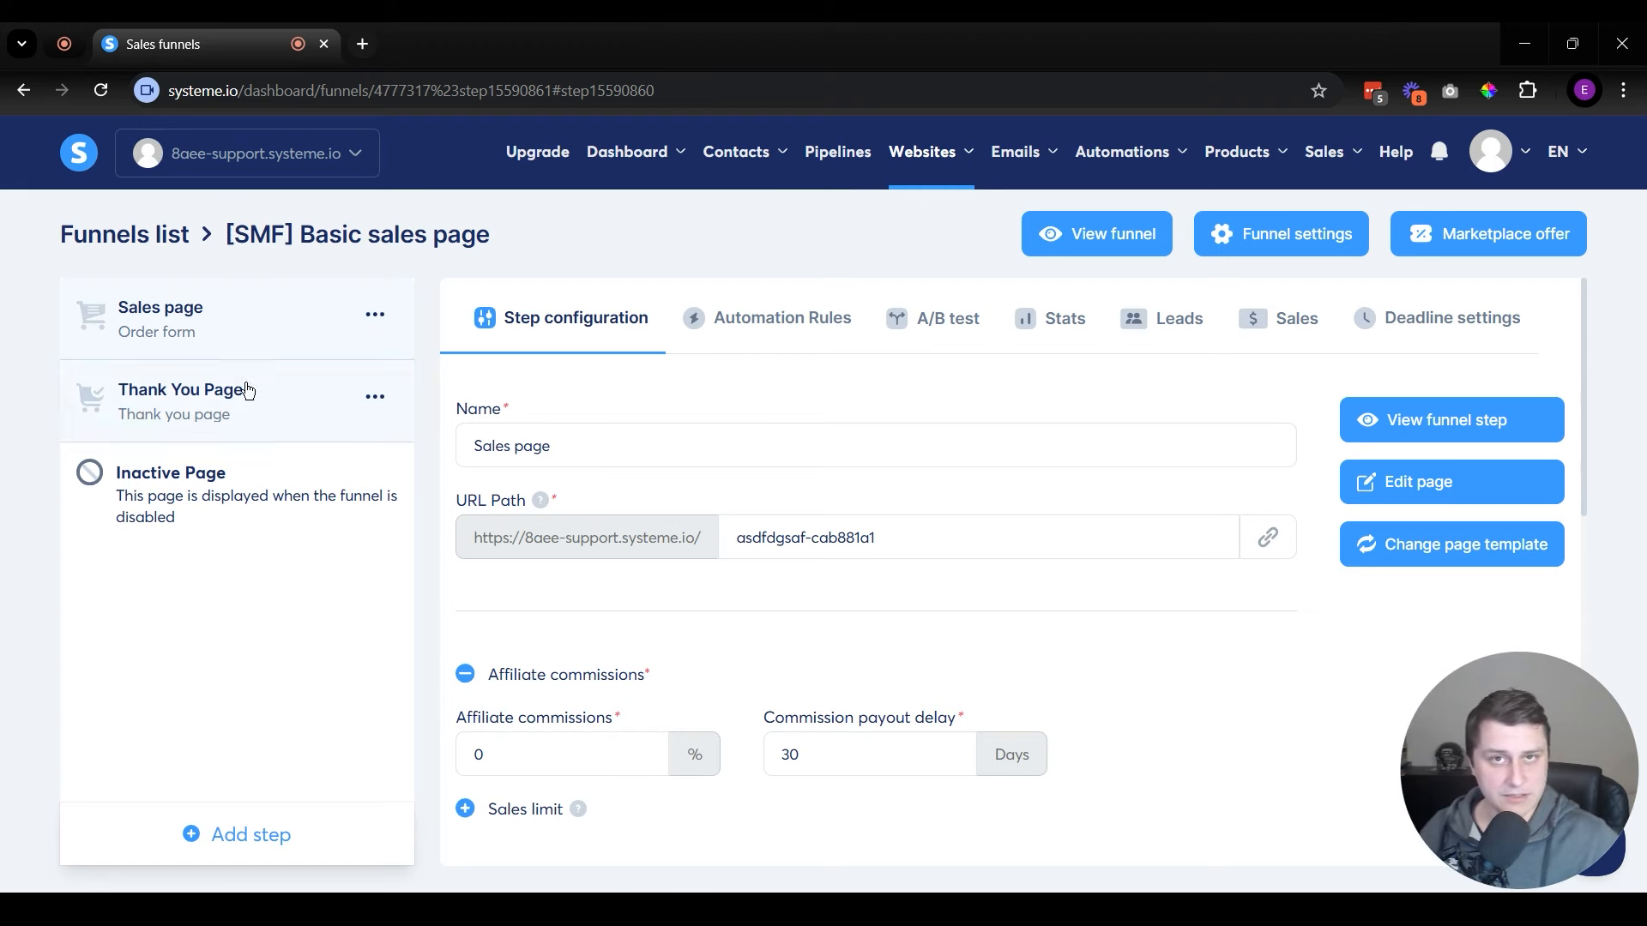
# - Start a new funnel step named "Sales page 11111"
pyautogui.click(271, 837)
pyautogui.click(533, 470)
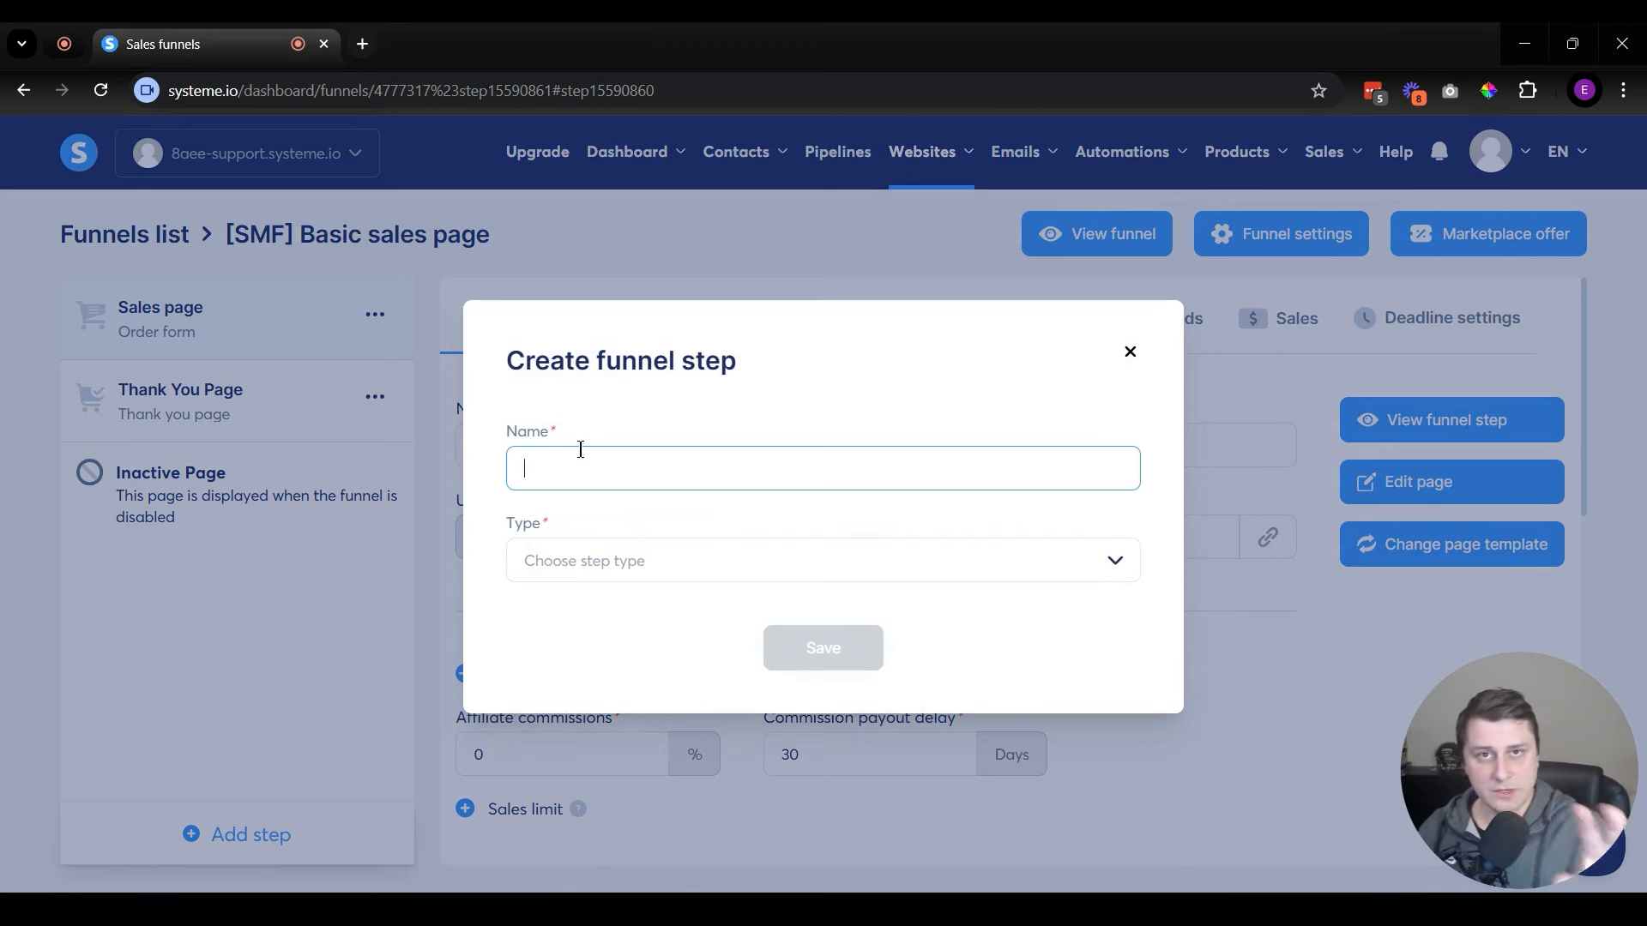
pyautogui.write('Sales pag')
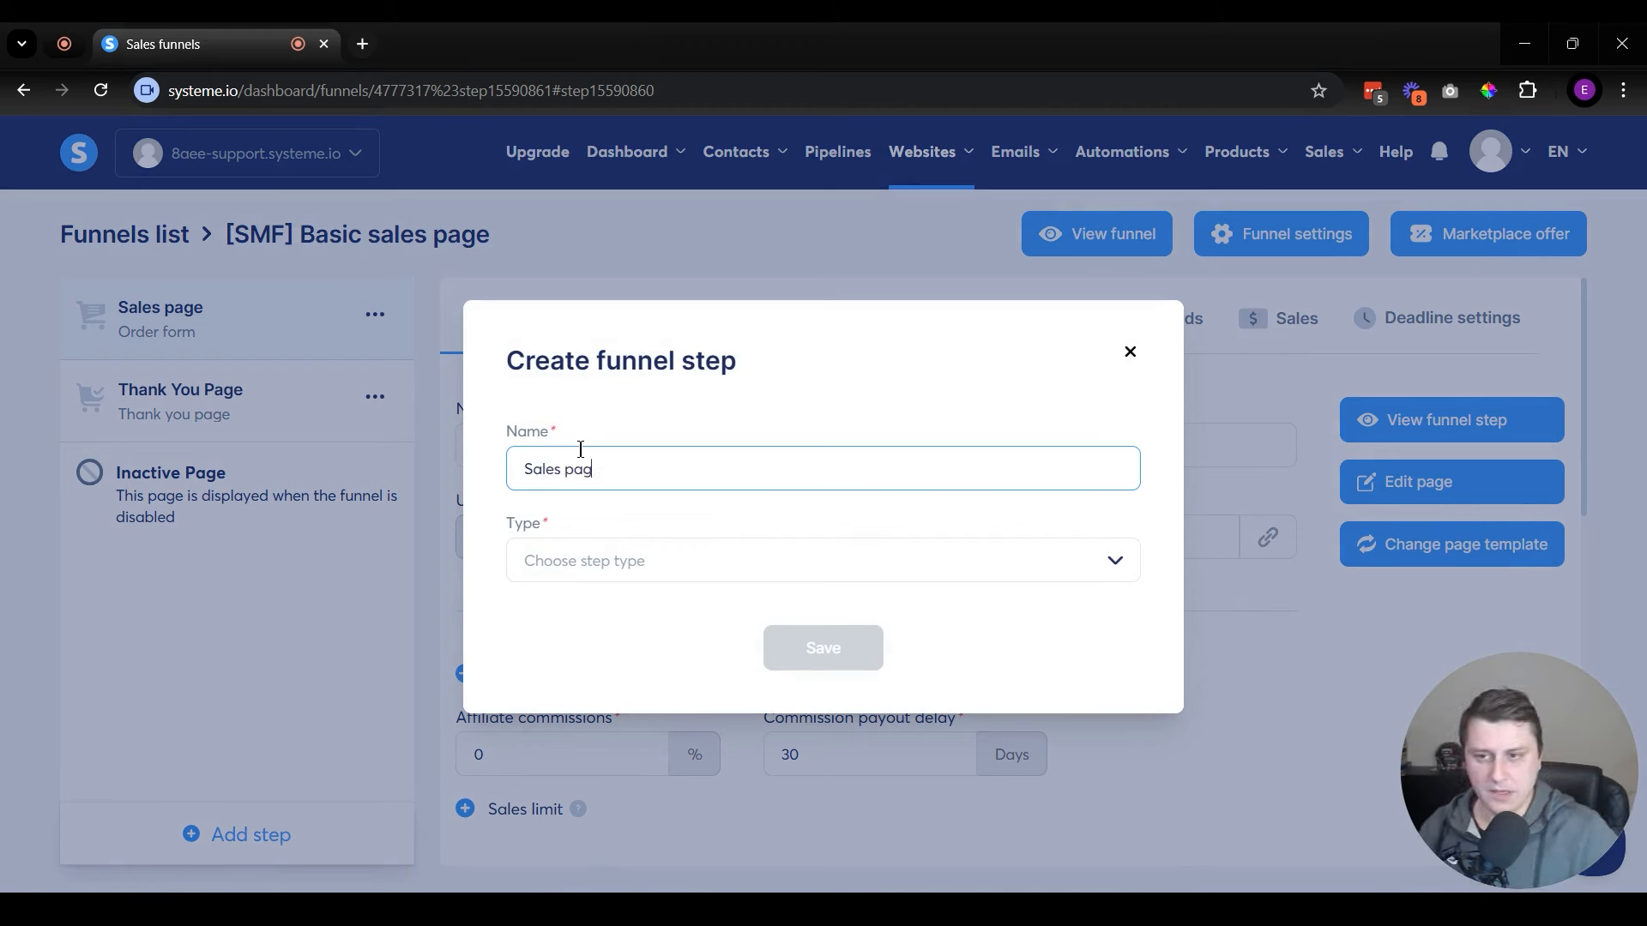
pyautogui.write('e 11111')
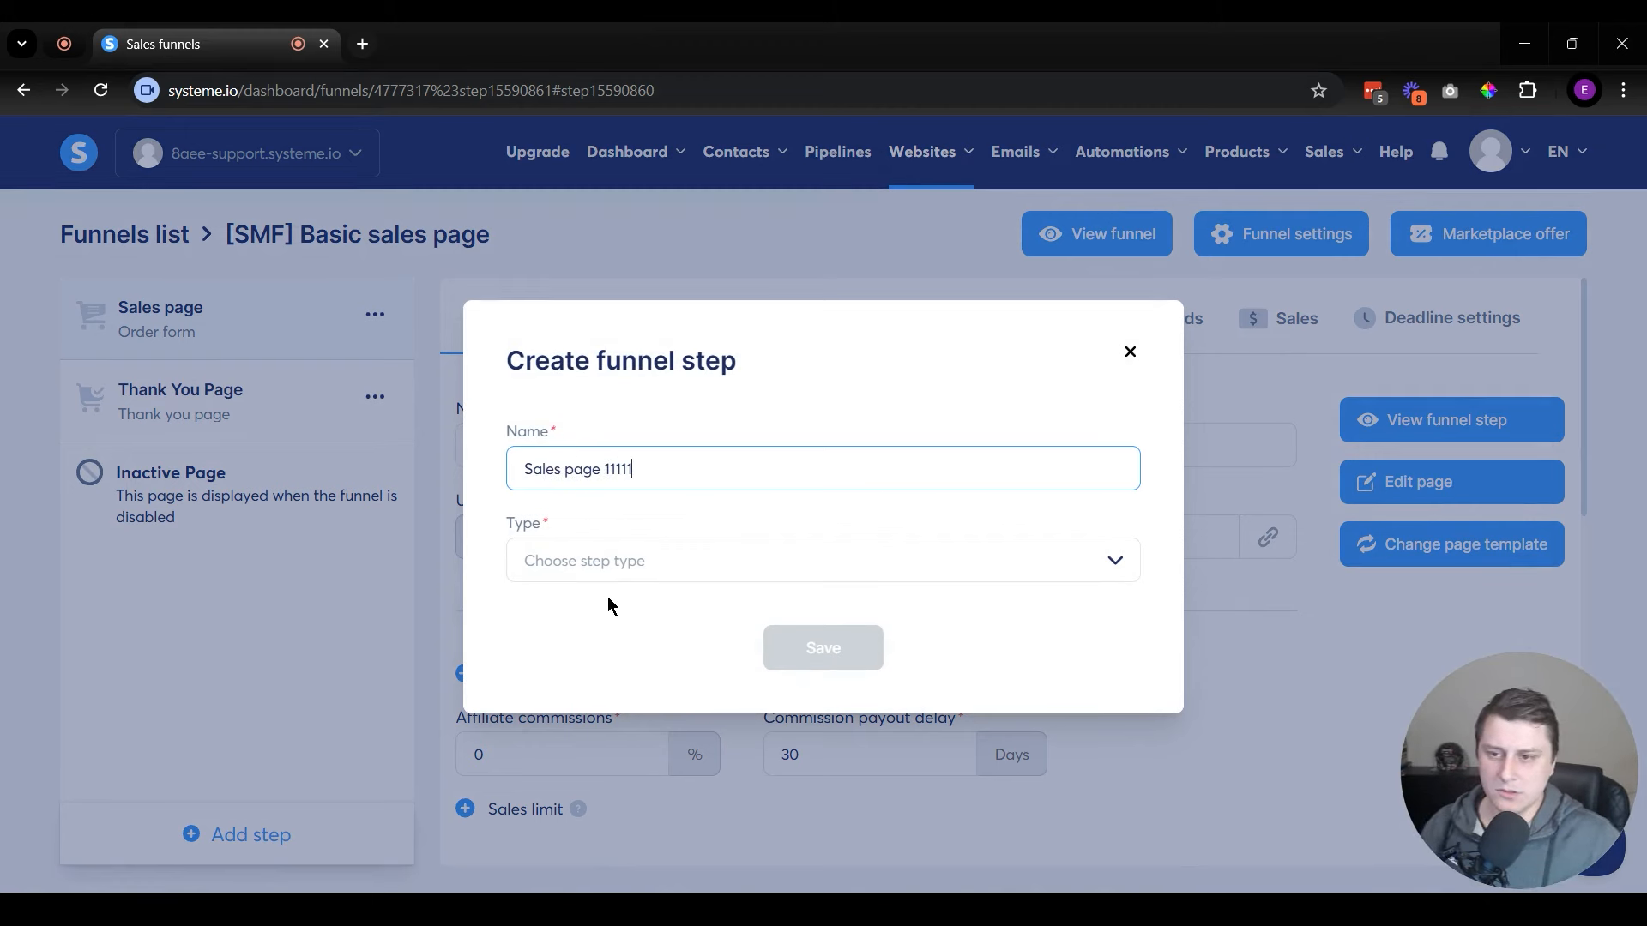
# - Filter the available funnel step types by "sales", clear the filter and browse the full list of types
pyautogui.click(564, 557)
pyautogui.write('sal')
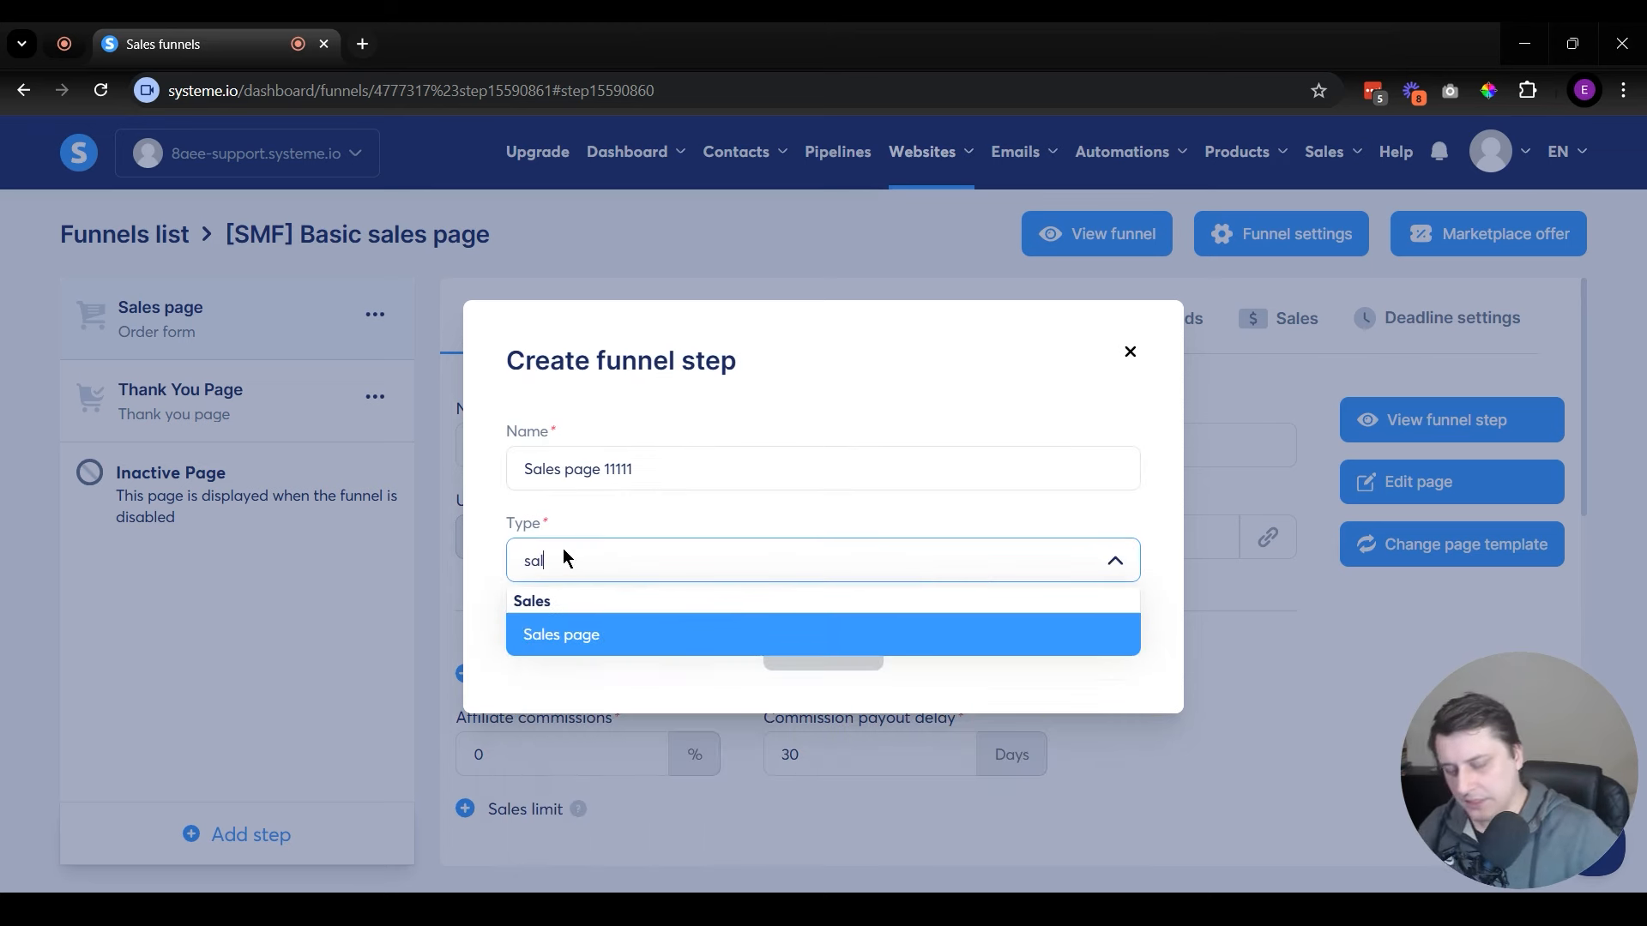
pyautogui.write('es')
pyautogui.press('BackSpace')
pyautogui.press('BackSpace')
pyautogui.press('BackSpace')
pyautogui.press('BackSpace')
pyautogui.press('BackSpace')
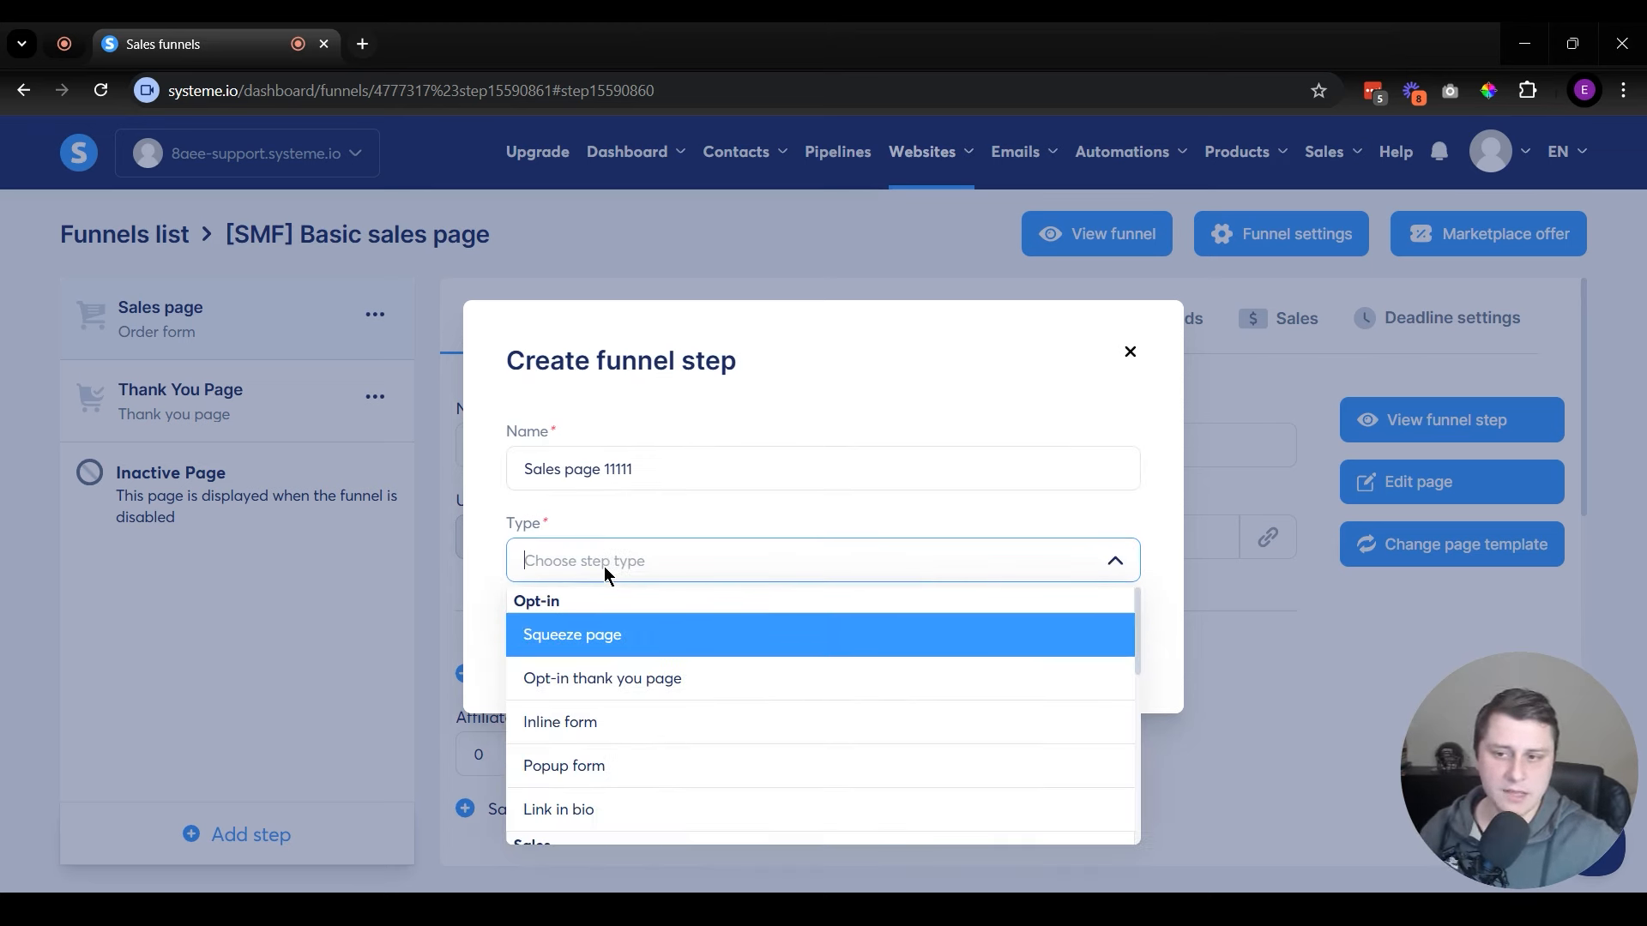
pyautogui.scroll(-3, 817, 688)
pyautogui.scroll(-5, 829, 690)
pyautogui.scroll(10, 832, 690)
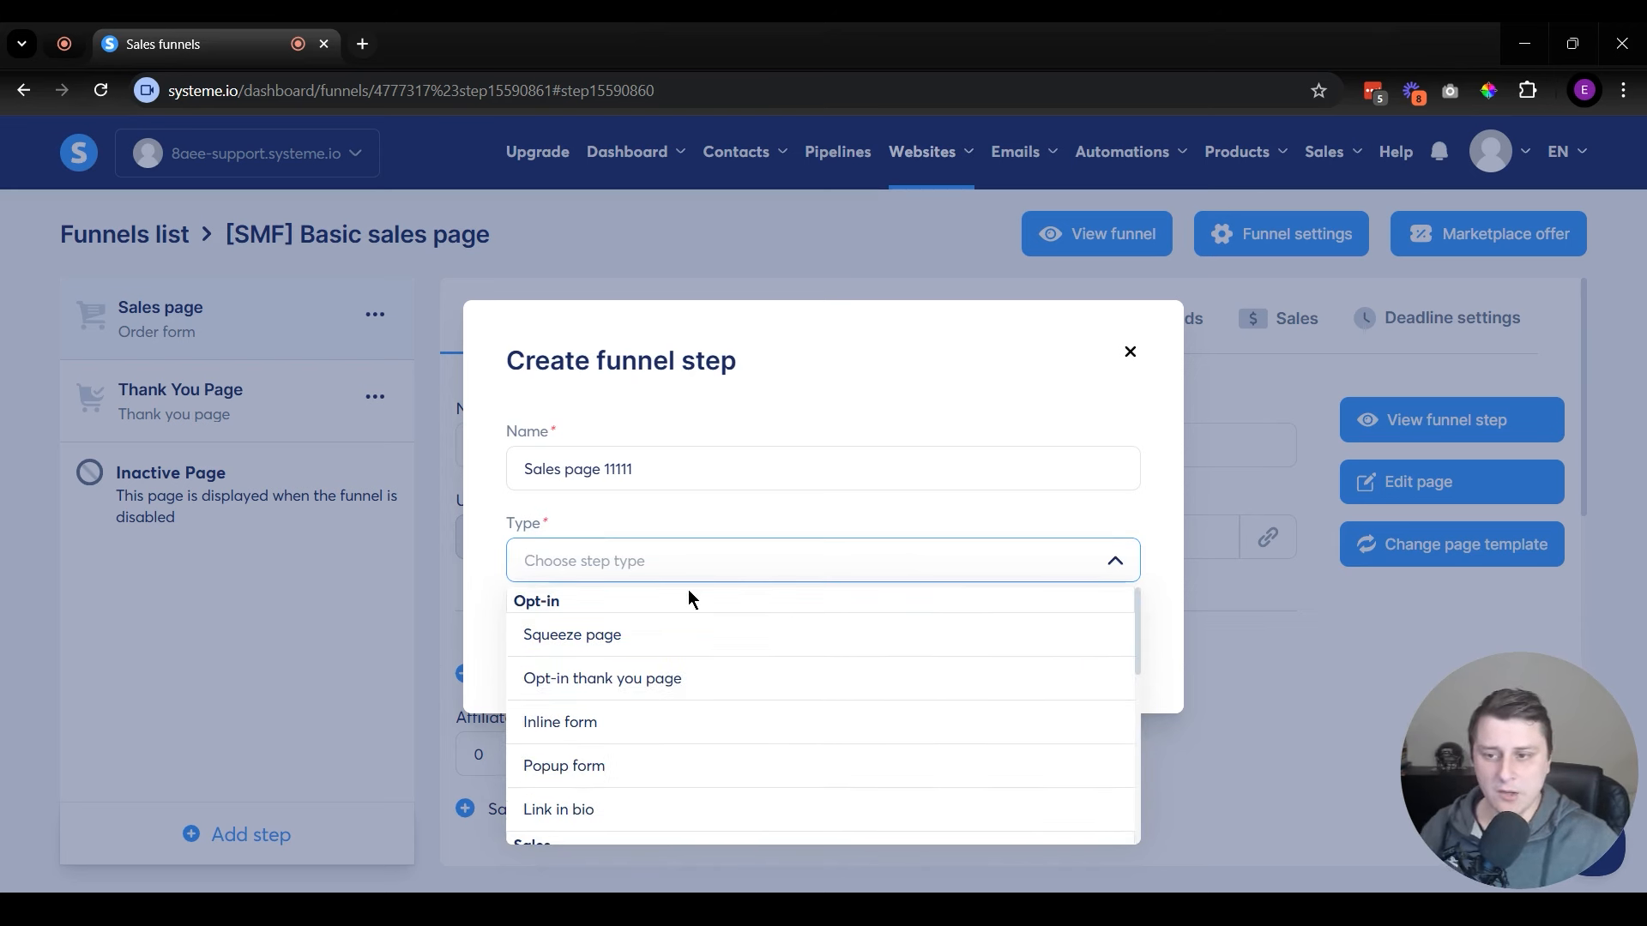
# - Set the new step's type to Sales page and save the step
pyautogui.write('sales')
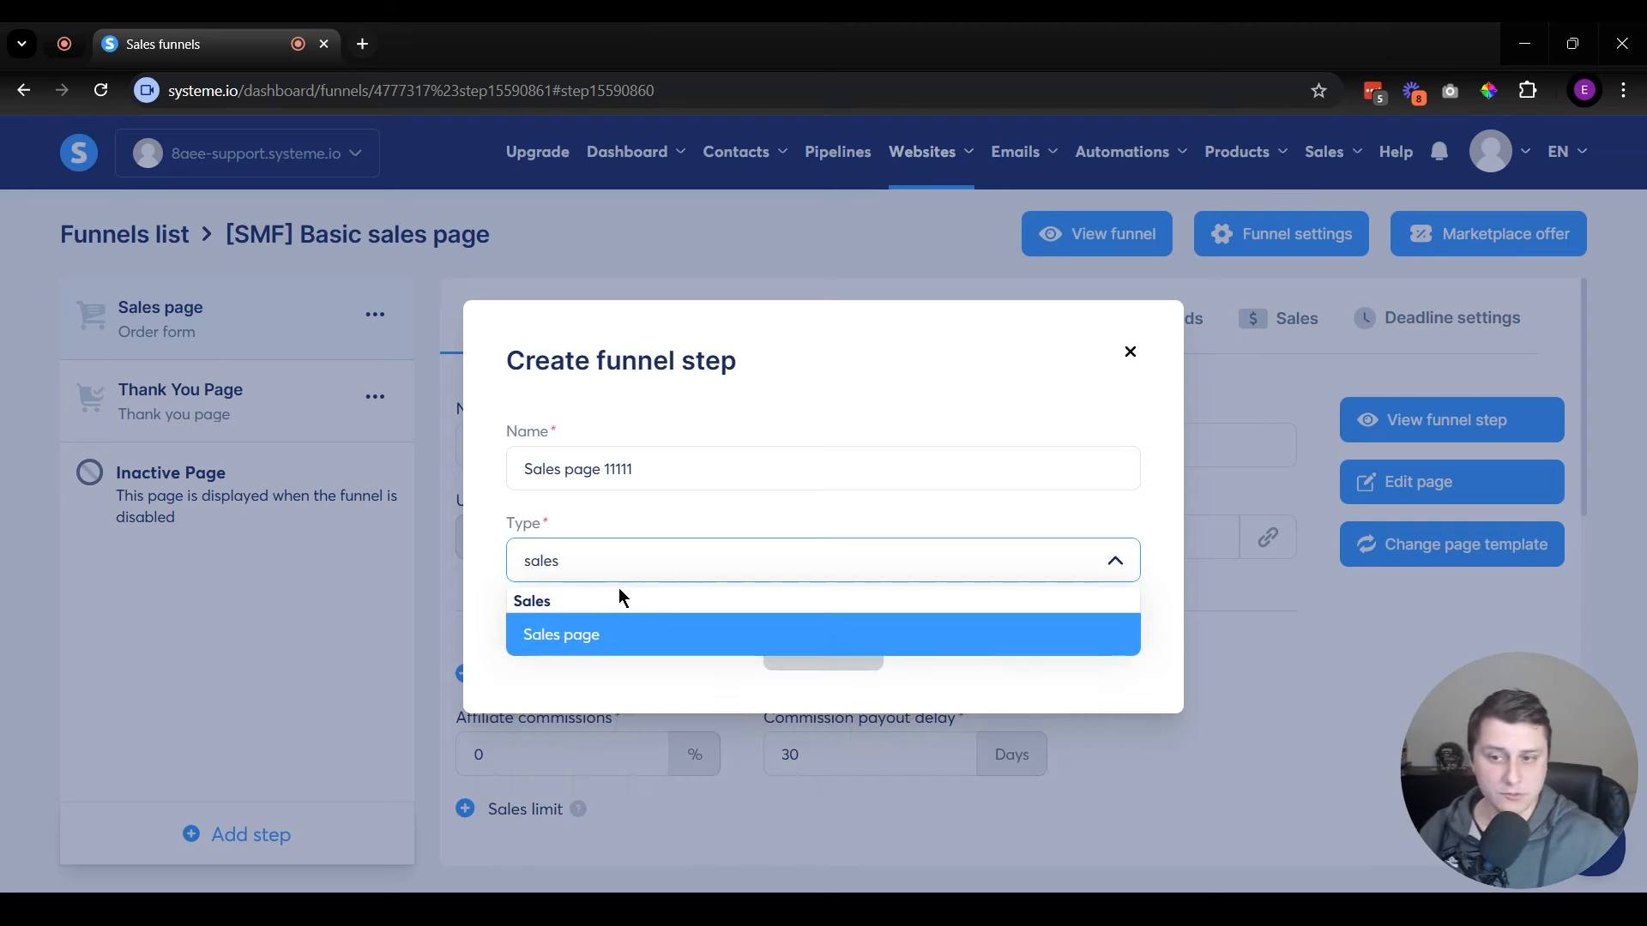
pyautogui.click(607, 640)
pyautogui.click(809, 650)
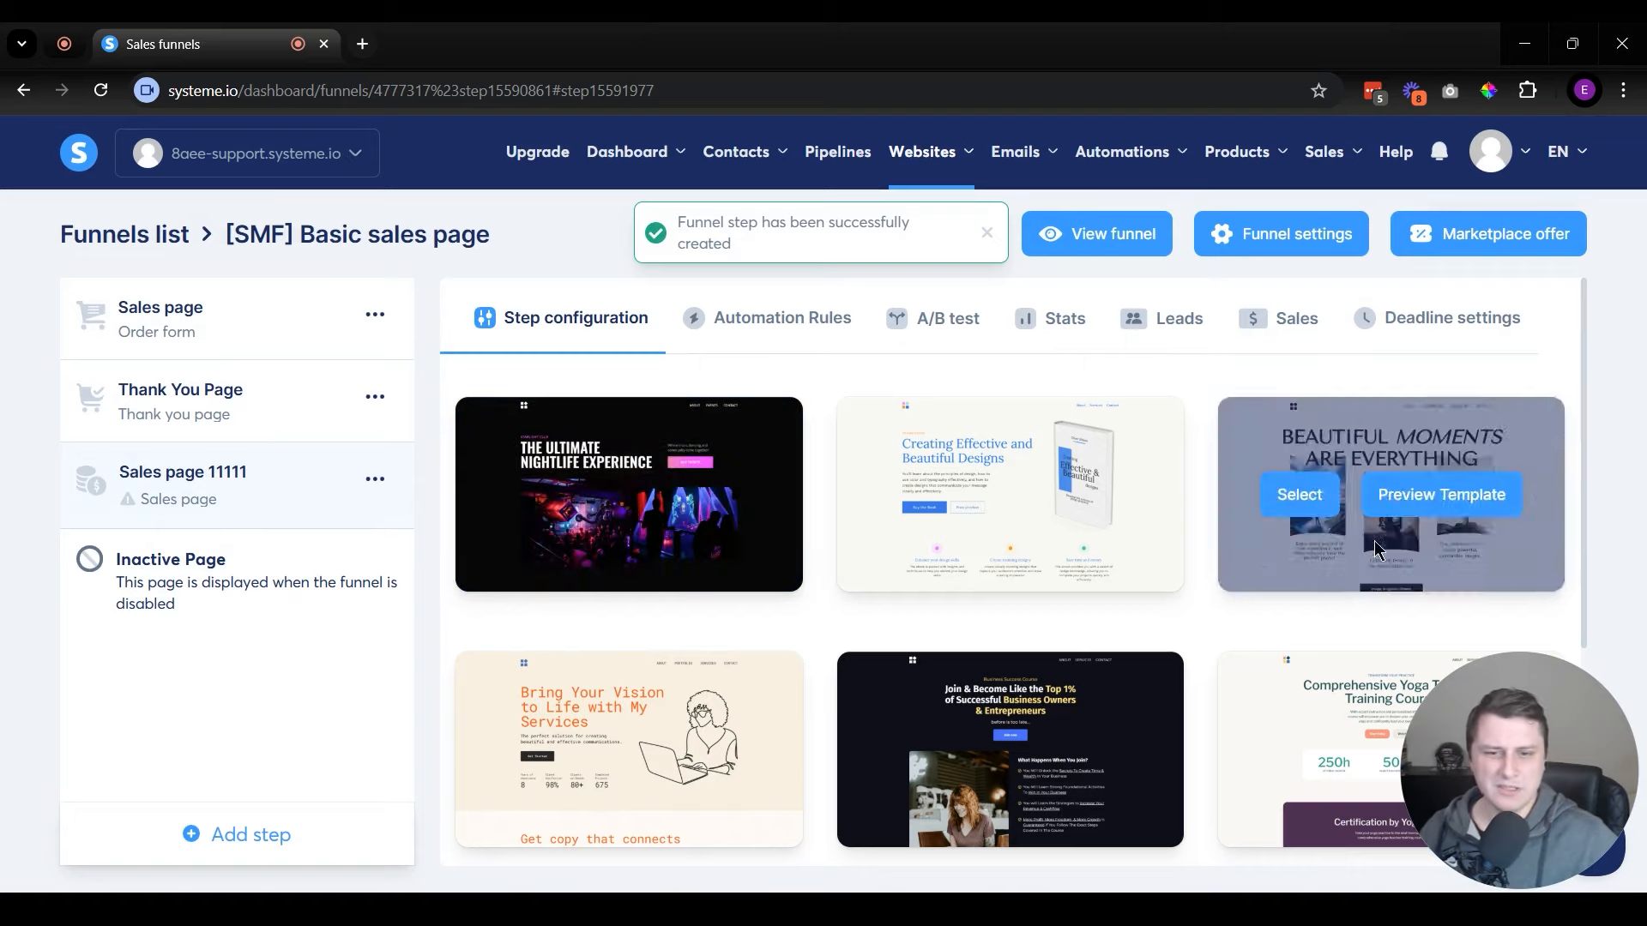
# - Apply "The Ultimate Nightlife Experience" template to the "Sales page 11111" step and open the page for editing
pyautogui.scroll(-3, 1201, 775)
pyautogui.scroll(4, 1110, 614)
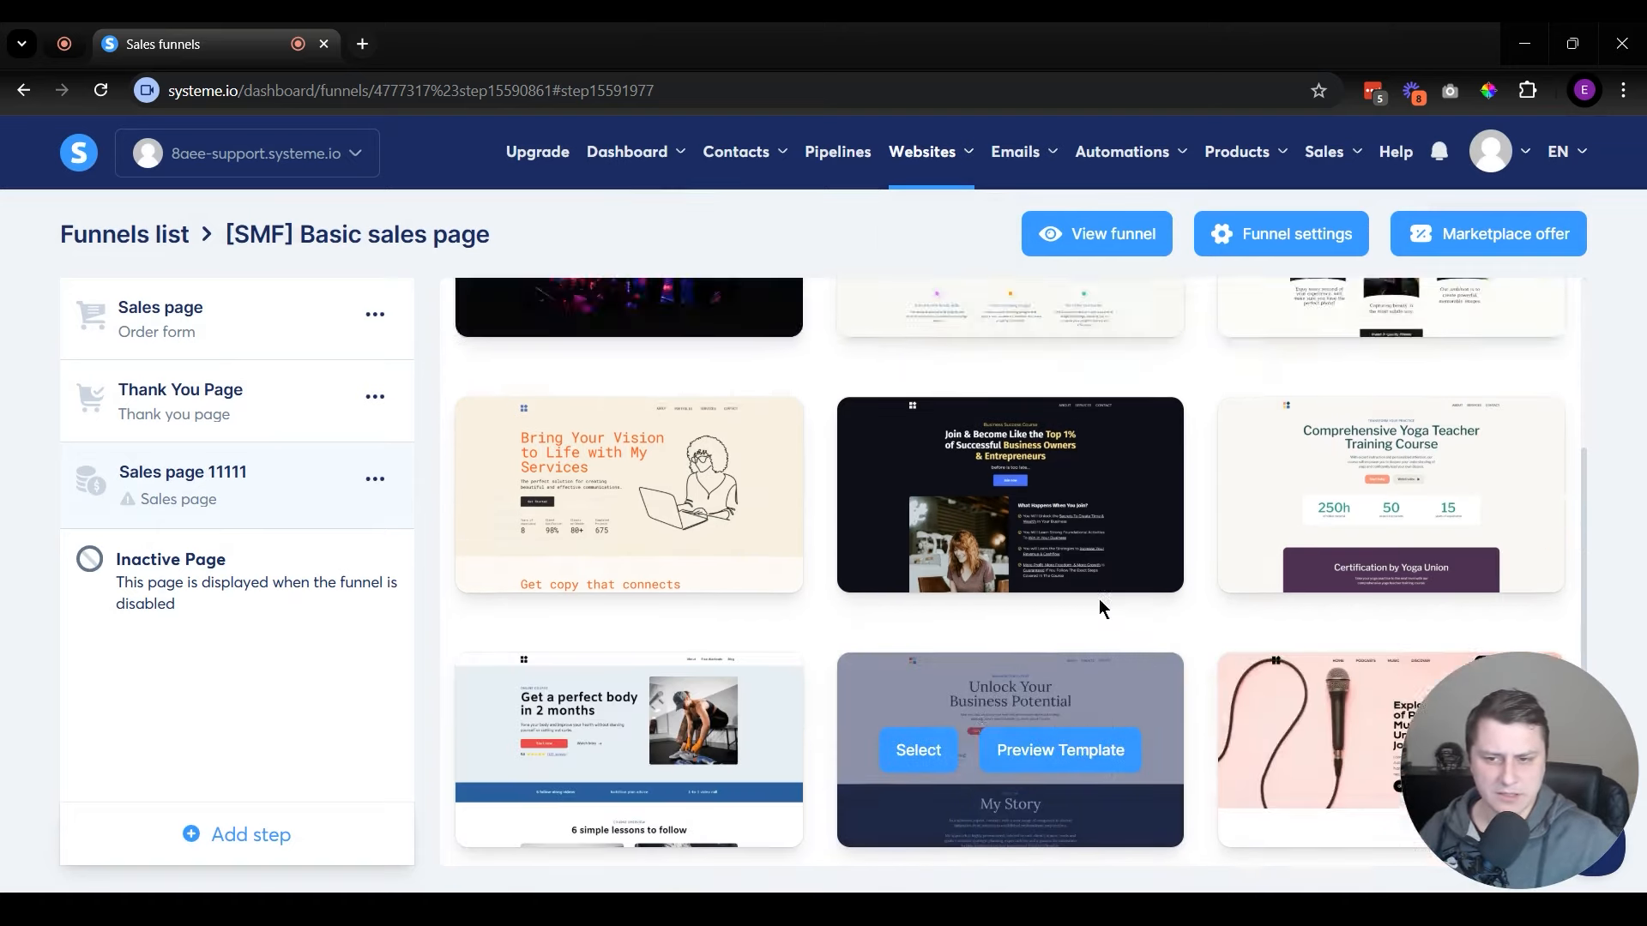
pyautogui.click(539, 490)
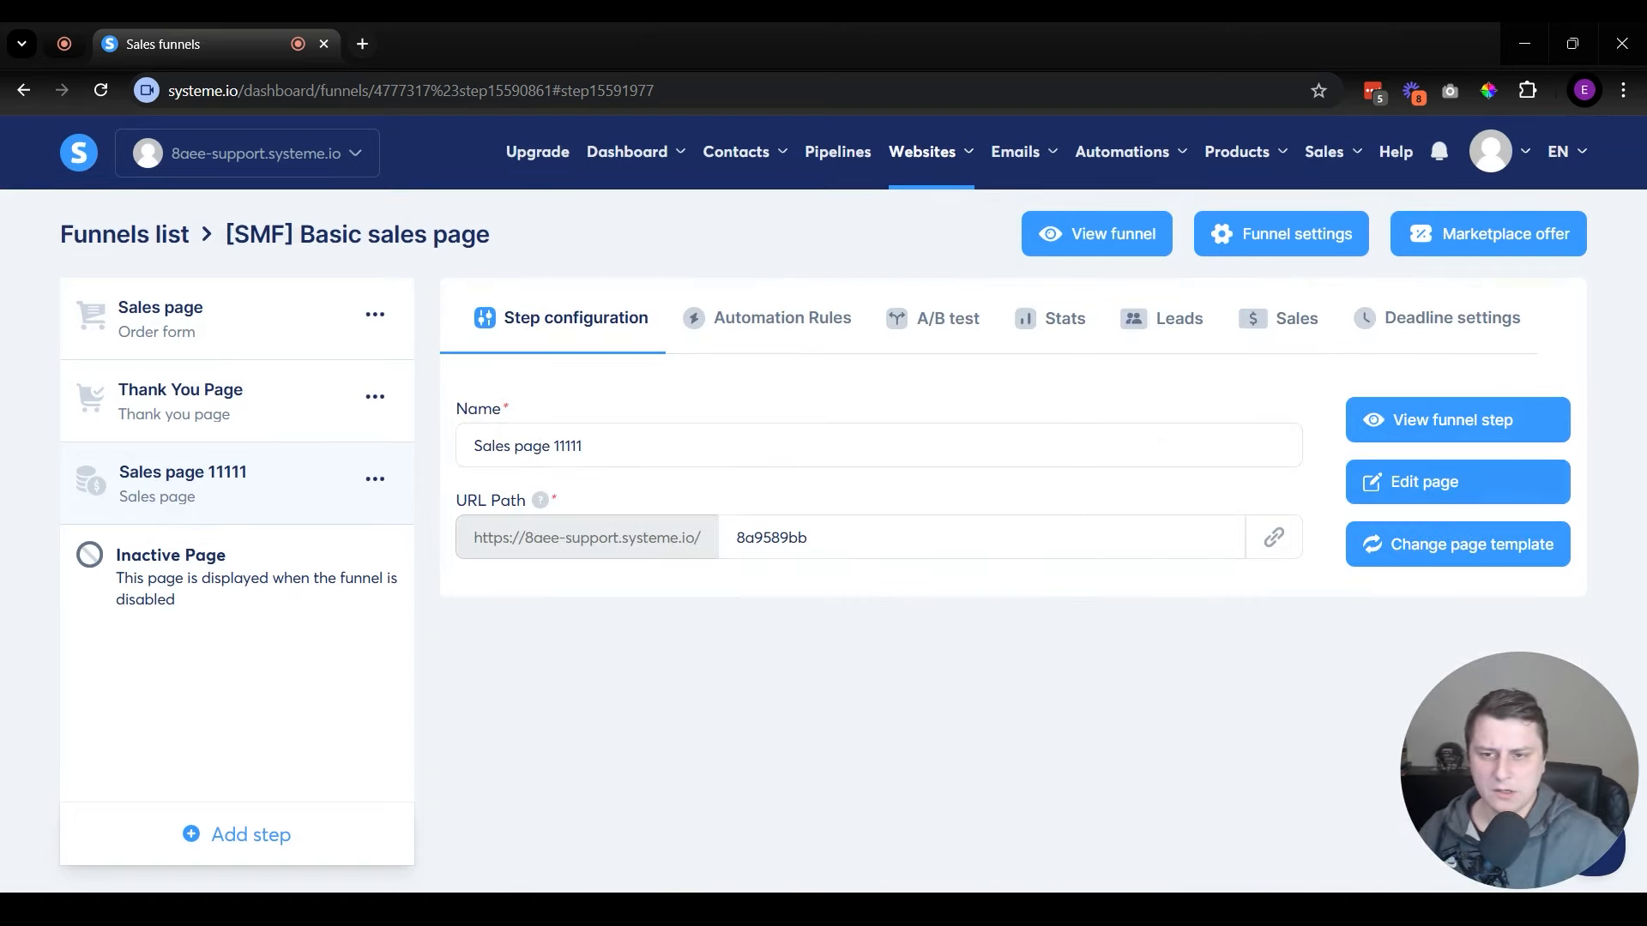
pyautogui.click(1454, 485)
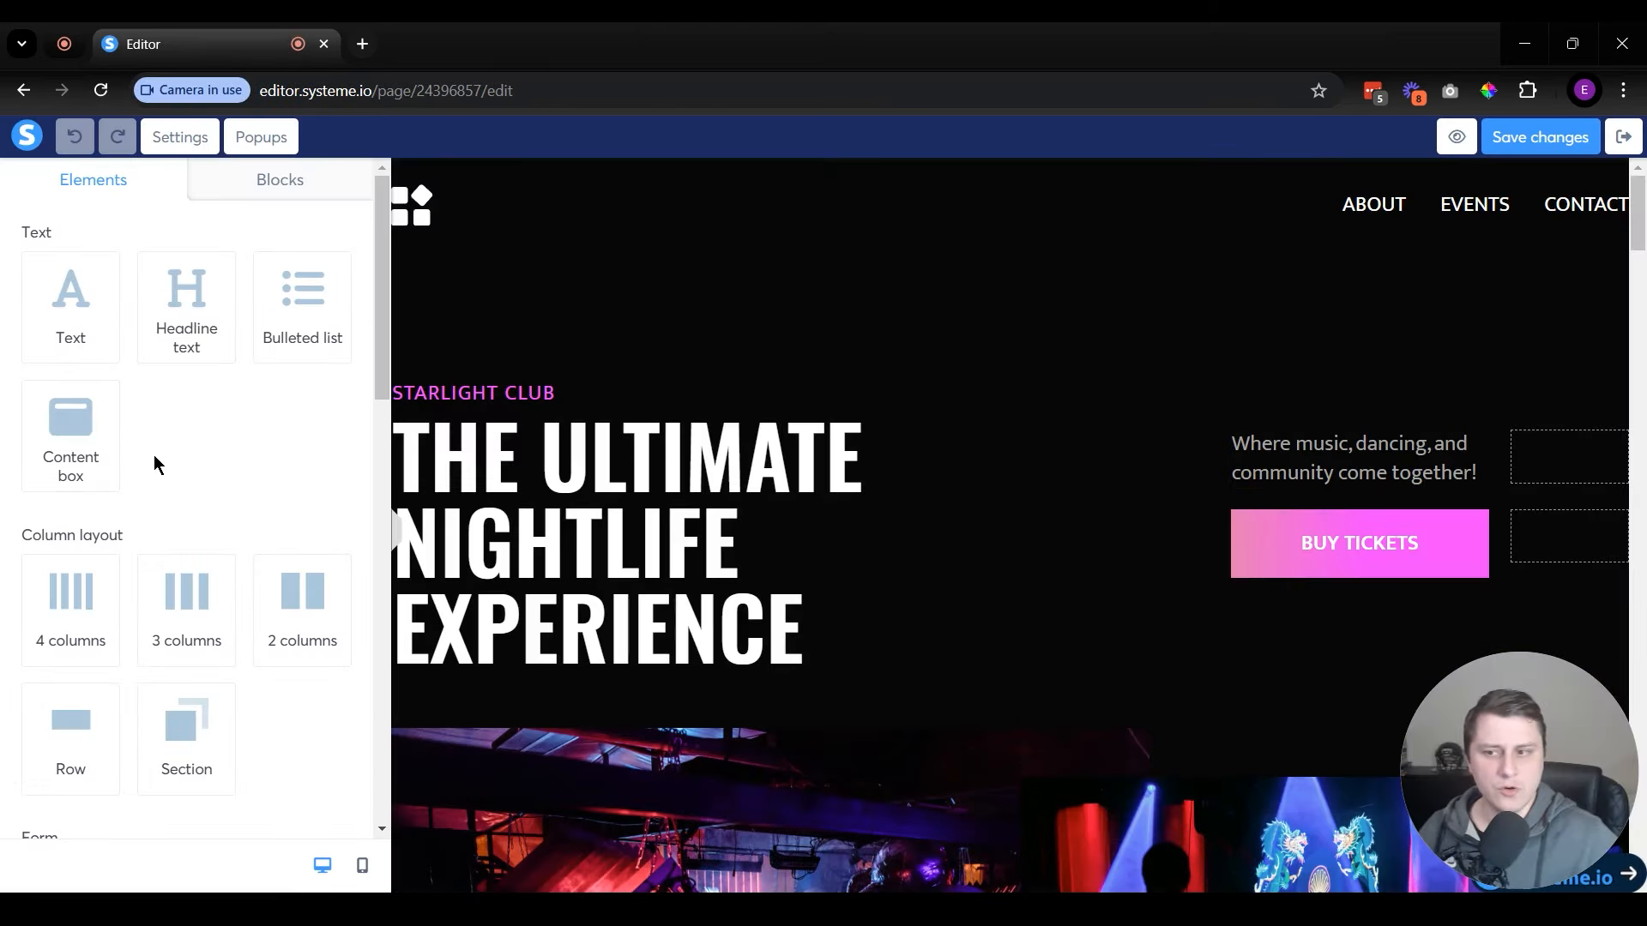
# - Examine the available page elements, including the payment ones, and the BUY TICKETS button's settings, then leave the editor
pyautogui.moveTo(379, 290); pyautogui.dragTo(373, 577)
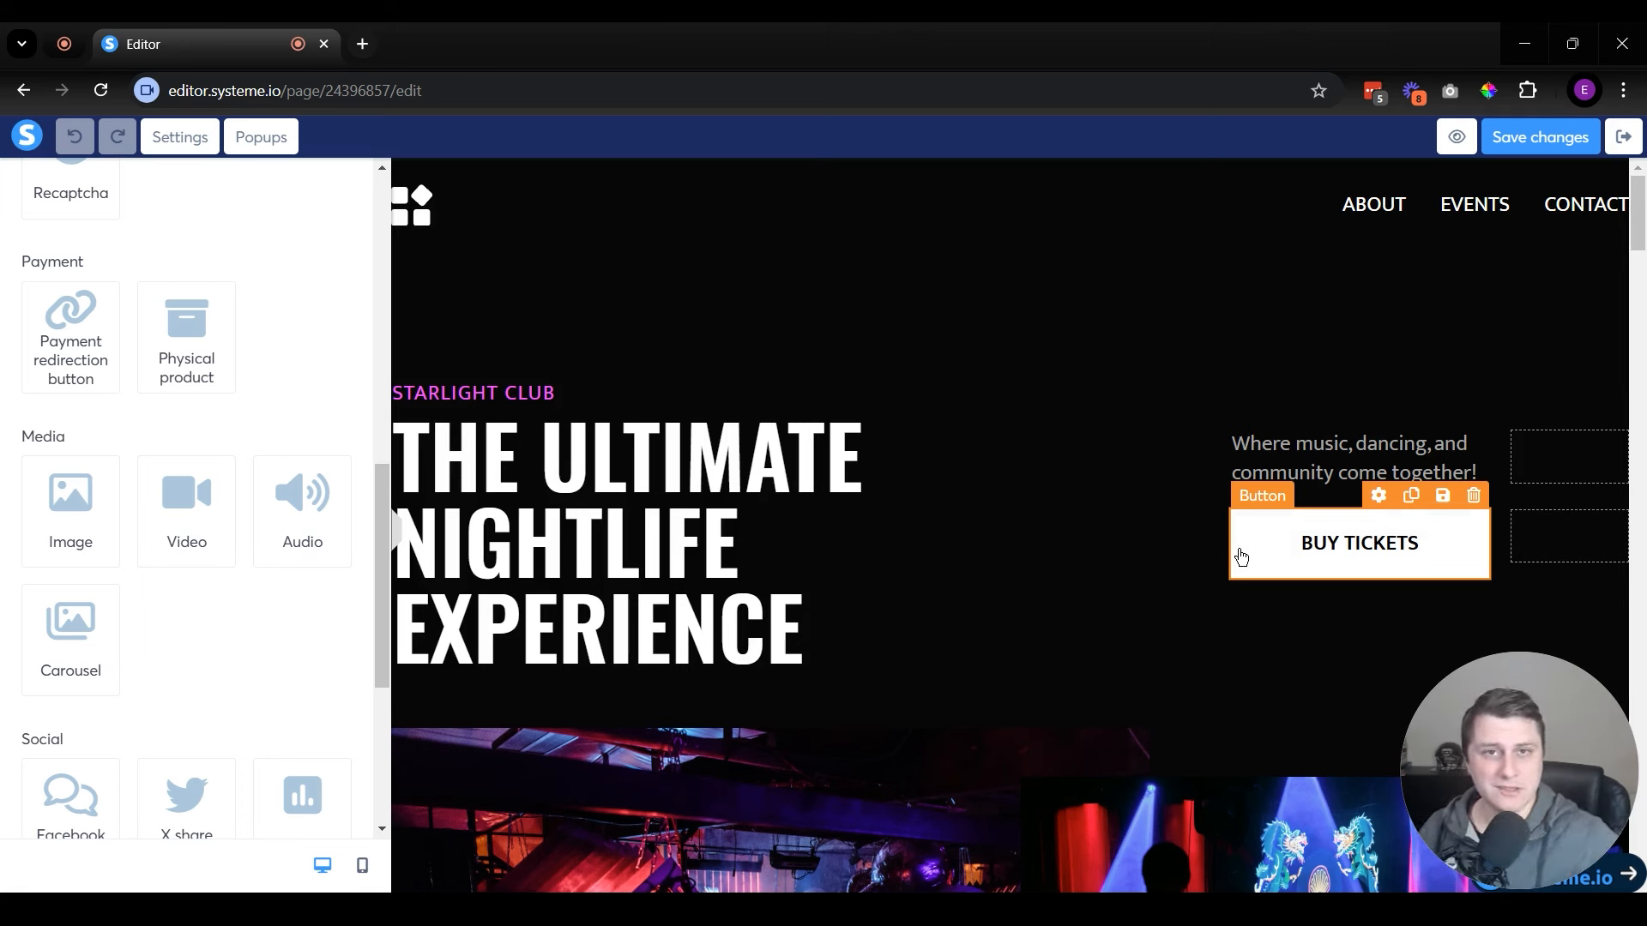
pyautogui.moveTo(383, 530)
pyautogui.mouseDown()
pyautogui.moveTo(378, 704)
pyautogui.moveTo(375, 533)
pyautogui.mouseUp()
pyautogui.scroll(3, 172, 515)
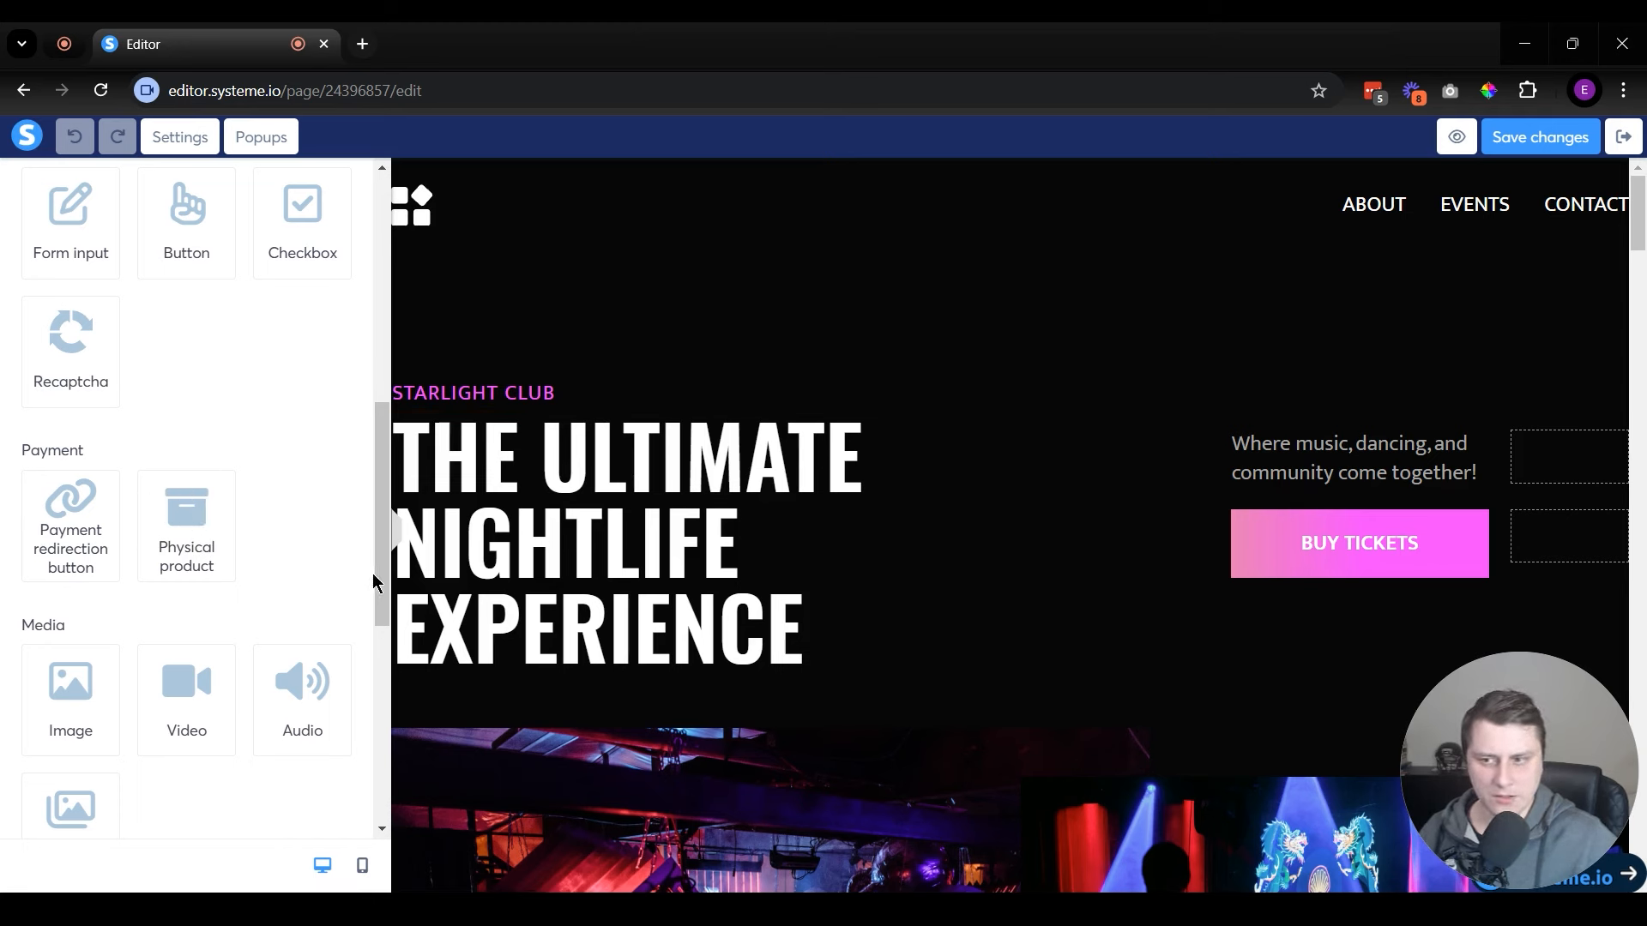
pyautogui.scroll(8, 378, 583)
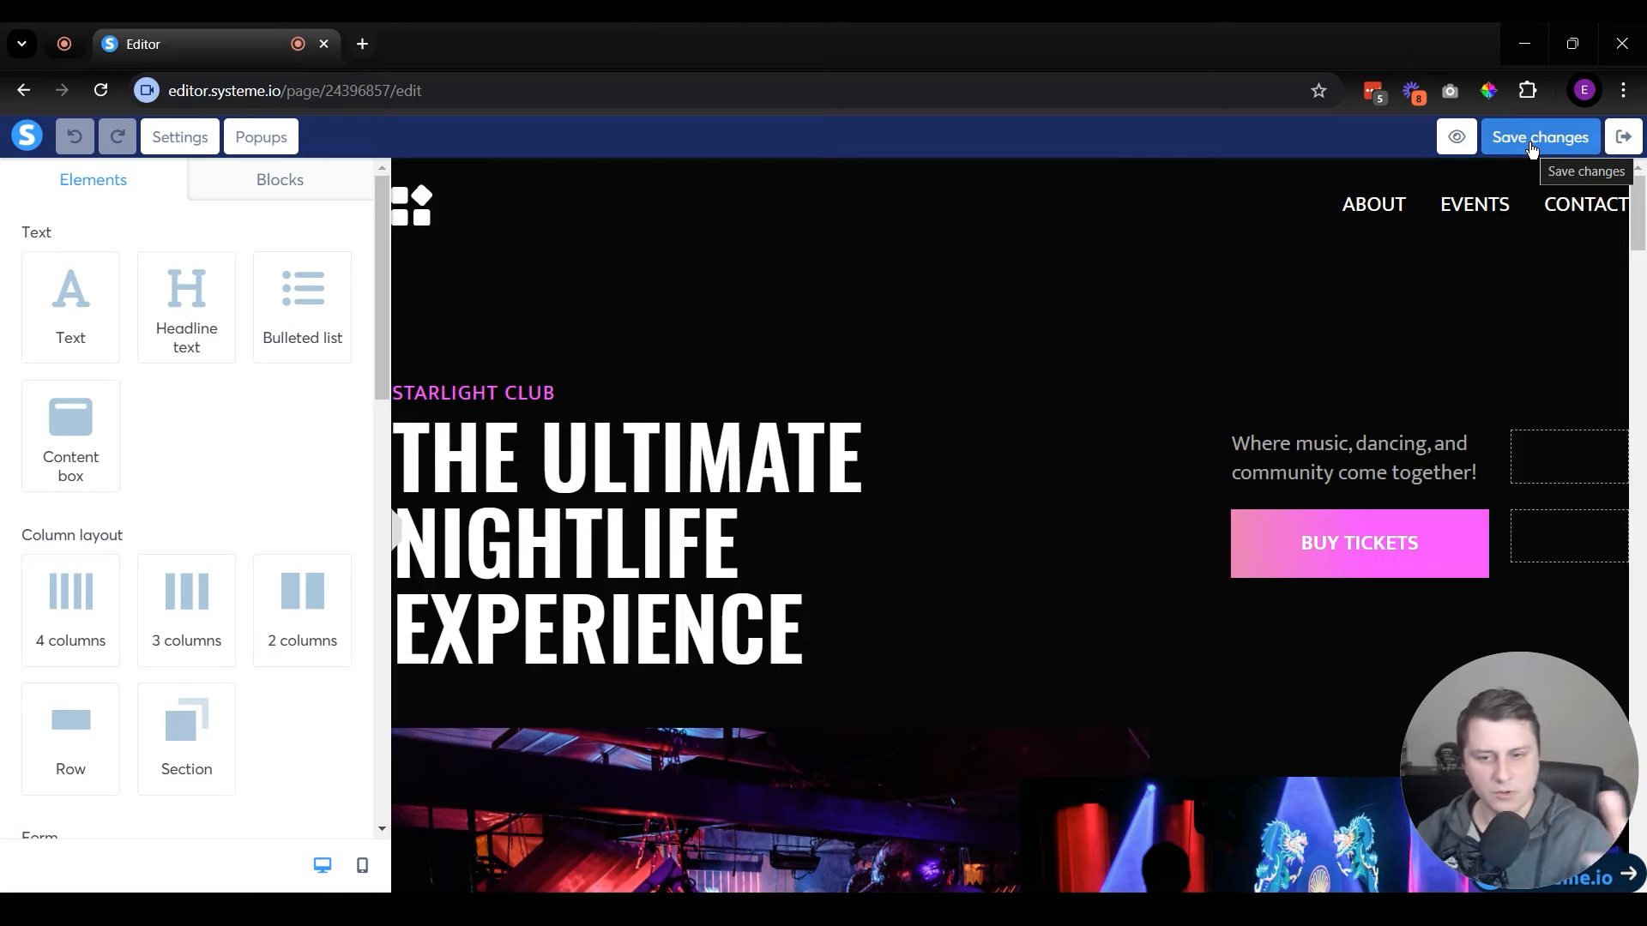
pyautogui.click(1346, 545)
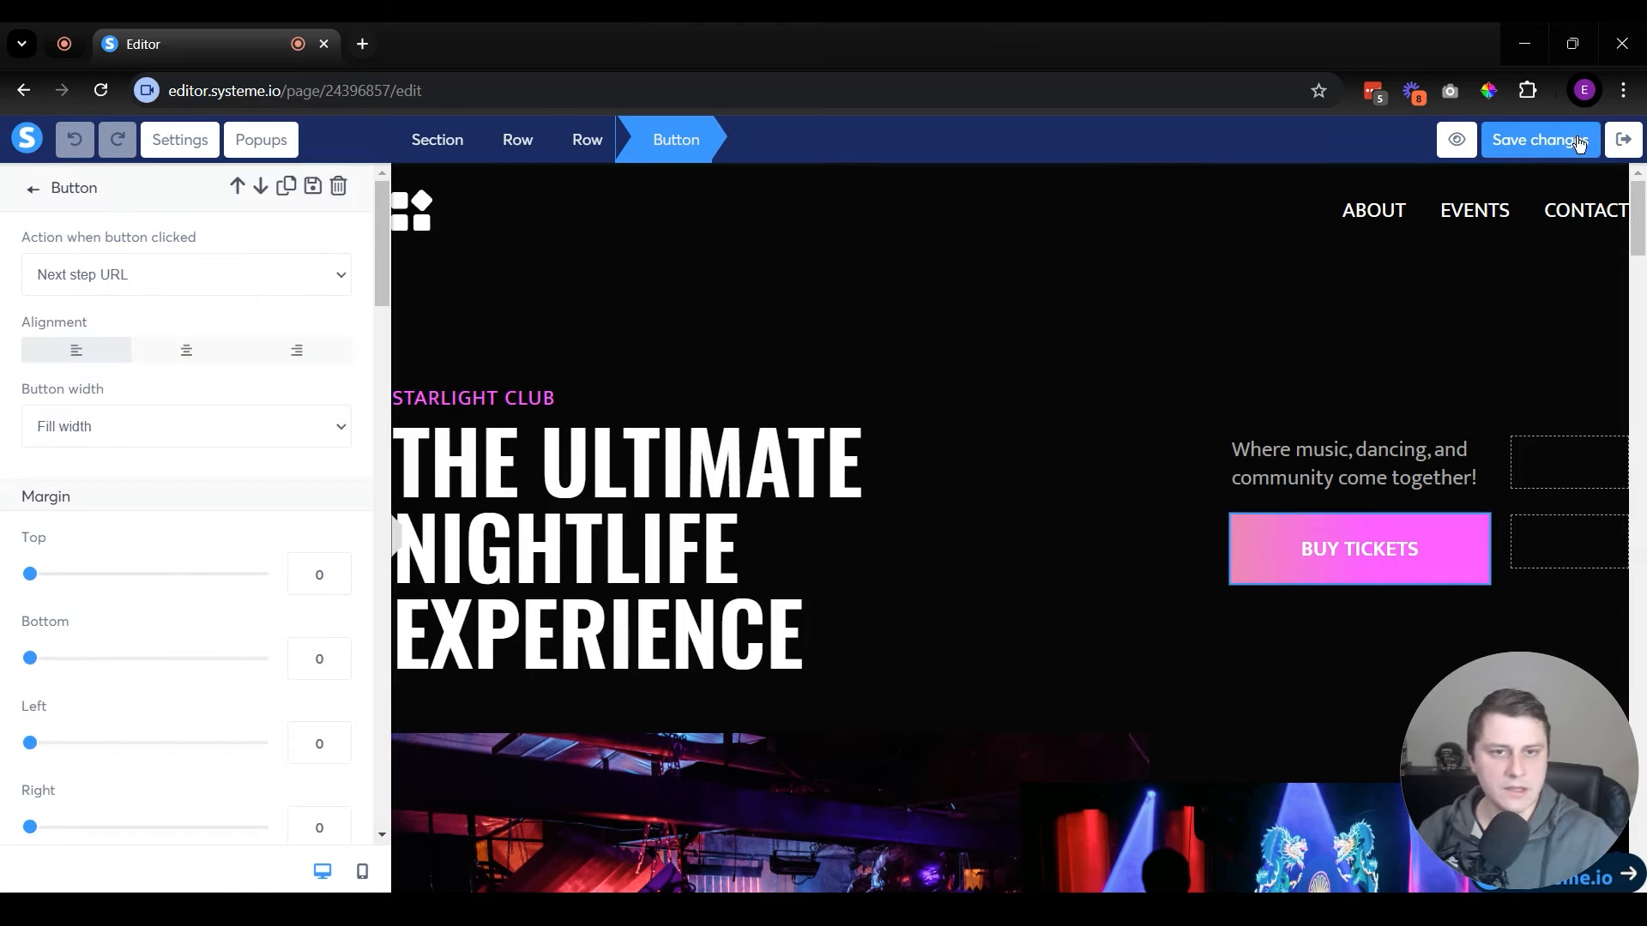
pyautogui.click(1612, 156)
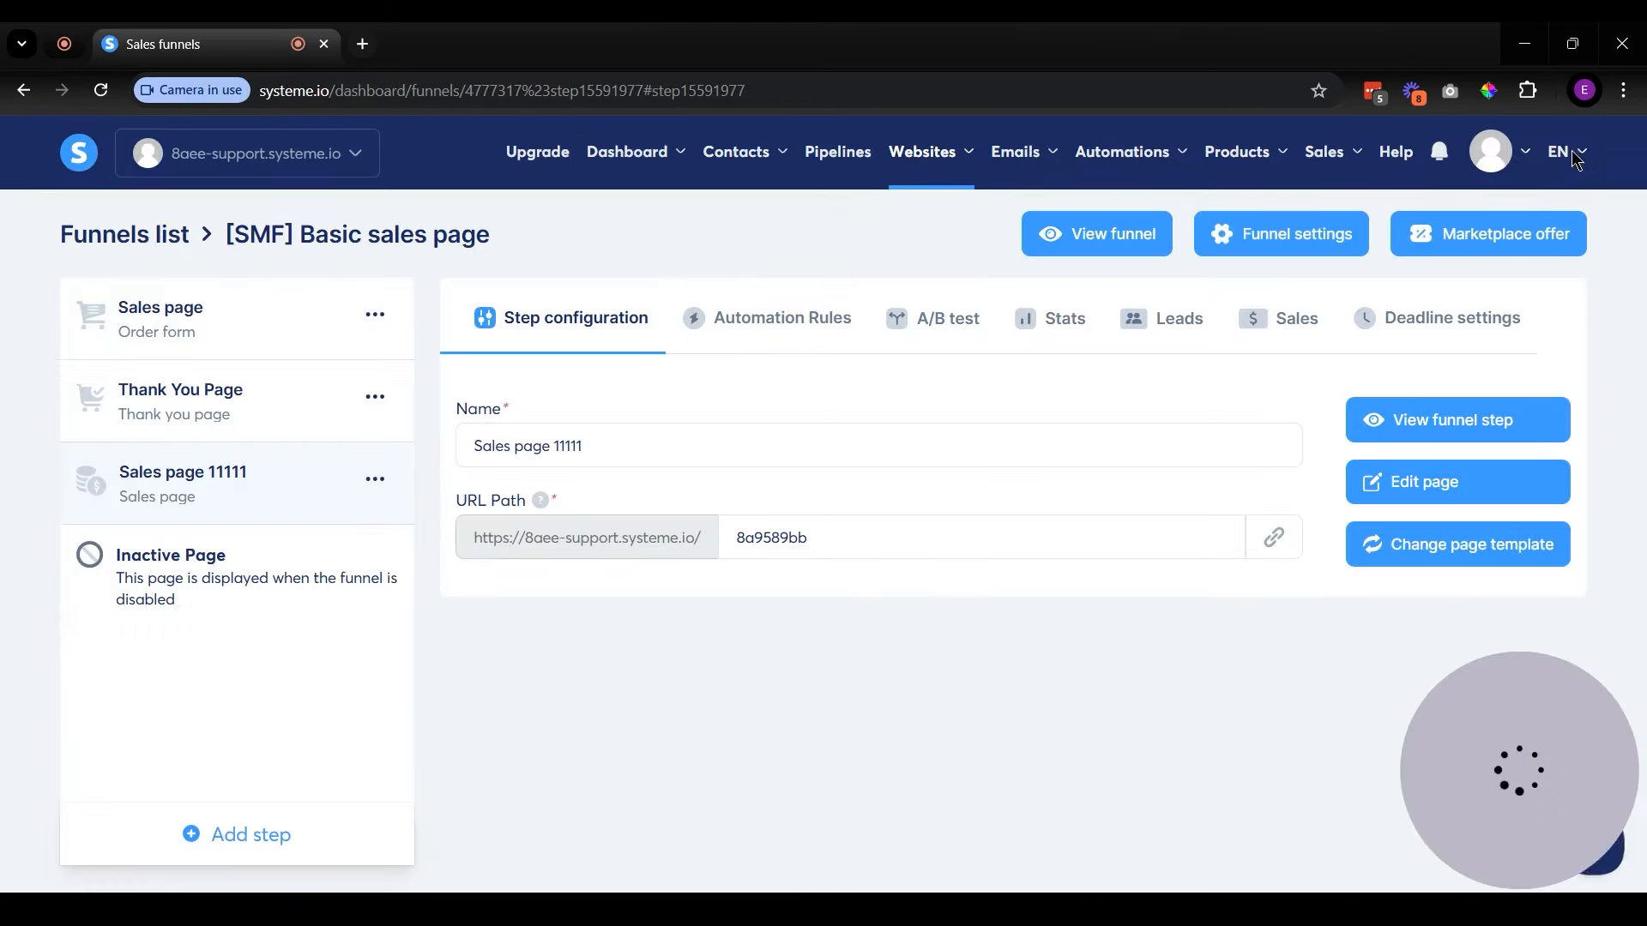
# - Create a funnel step named "Checkout/order form page" of type Order form
pyautogui.click(281, 837)
pyautogui.click(648, 464)
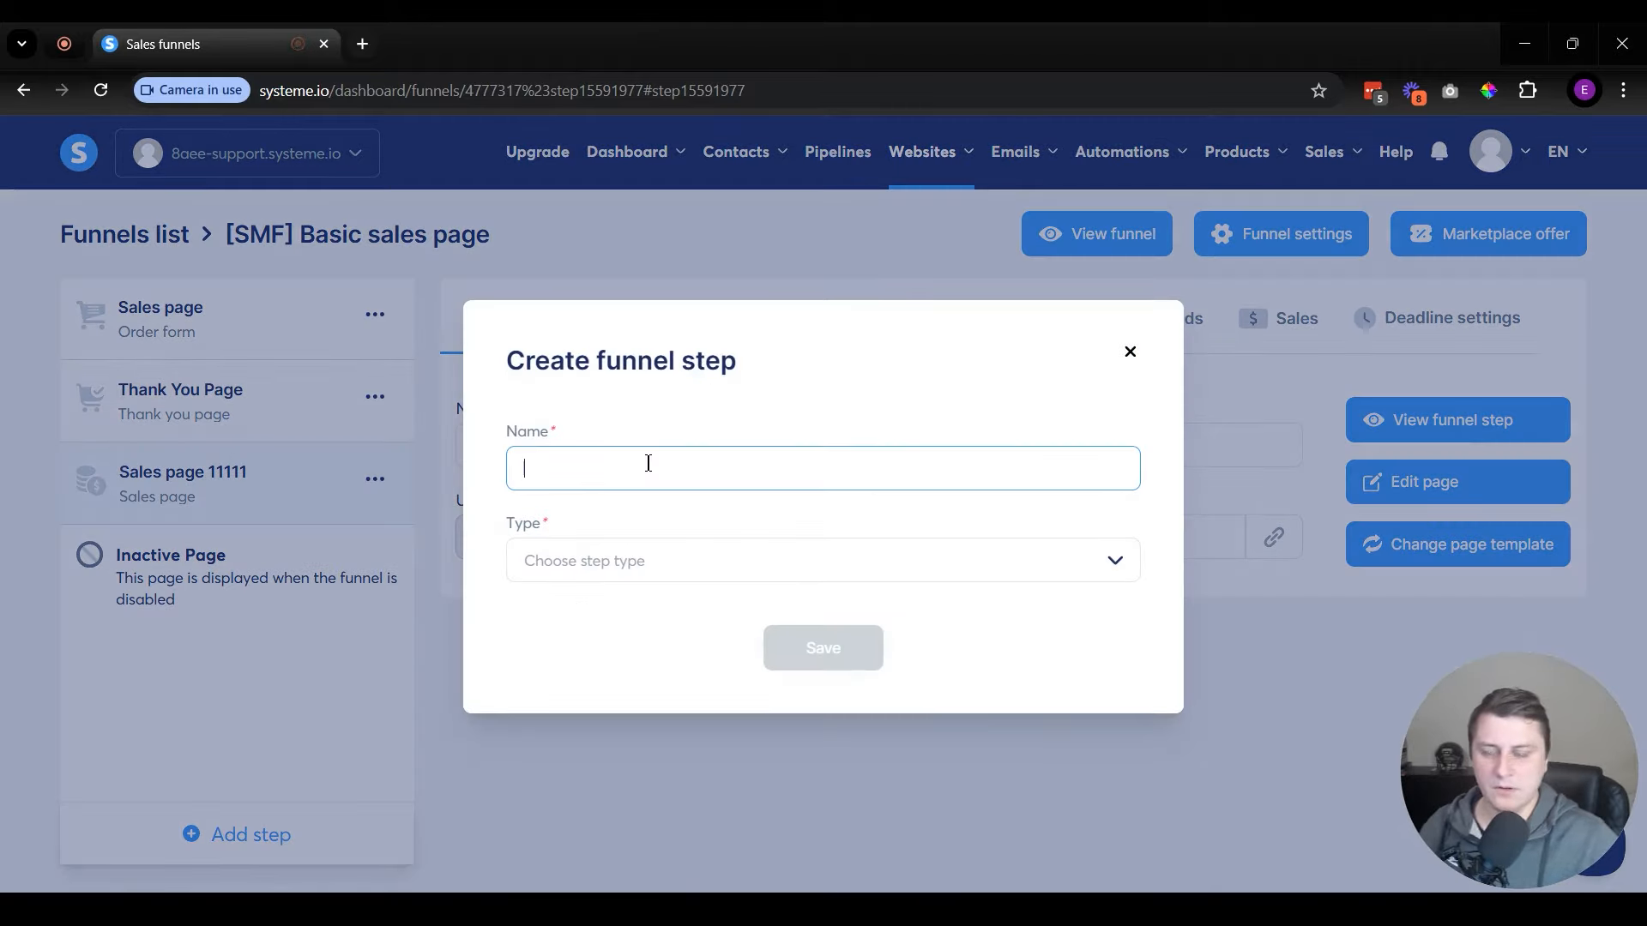
pyautogui.write('C')
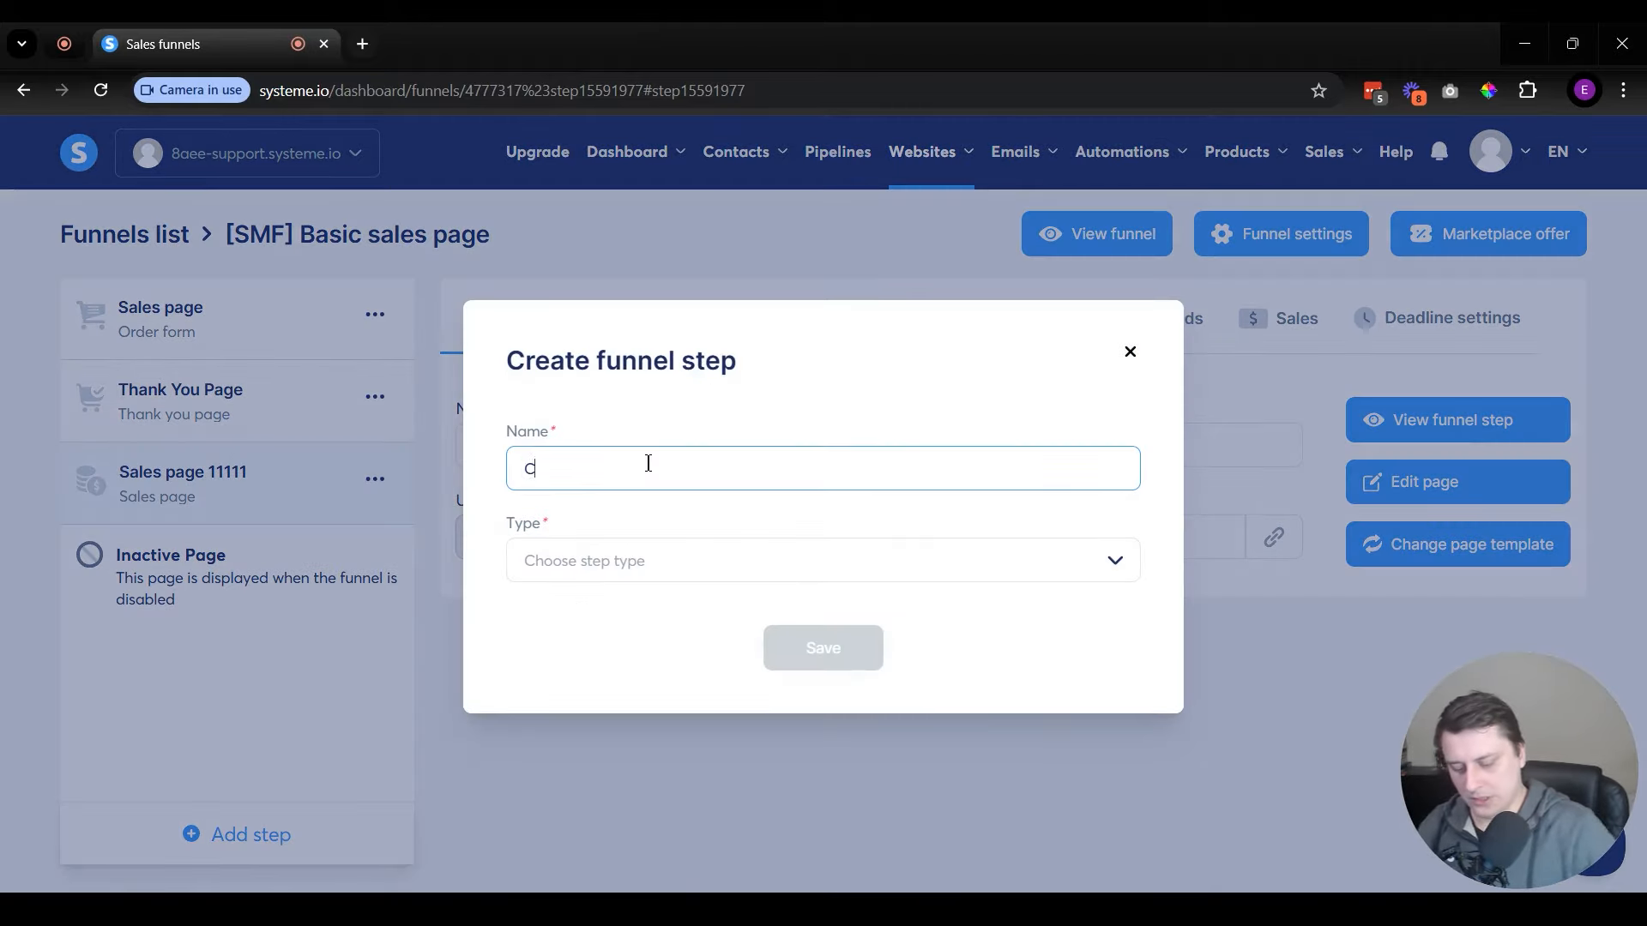
pyautogui.write('heckout ')
pyautogui.write('order form page')
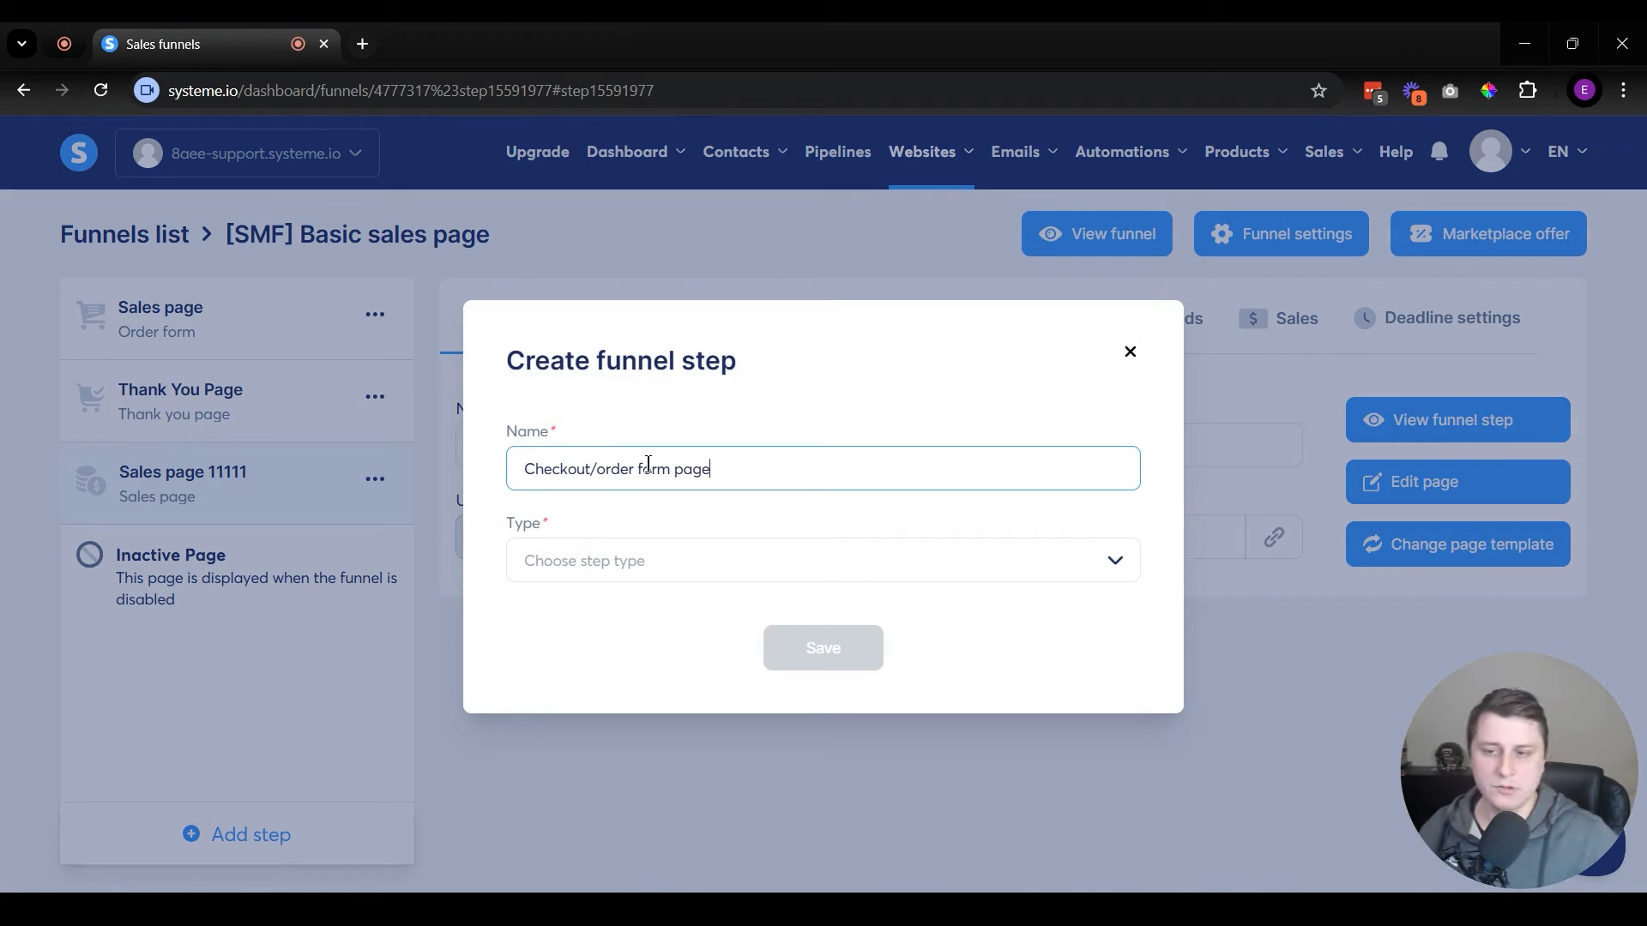
pyautogui.click(667, 564)
pyautogui.scroll(-2, 700, 686)
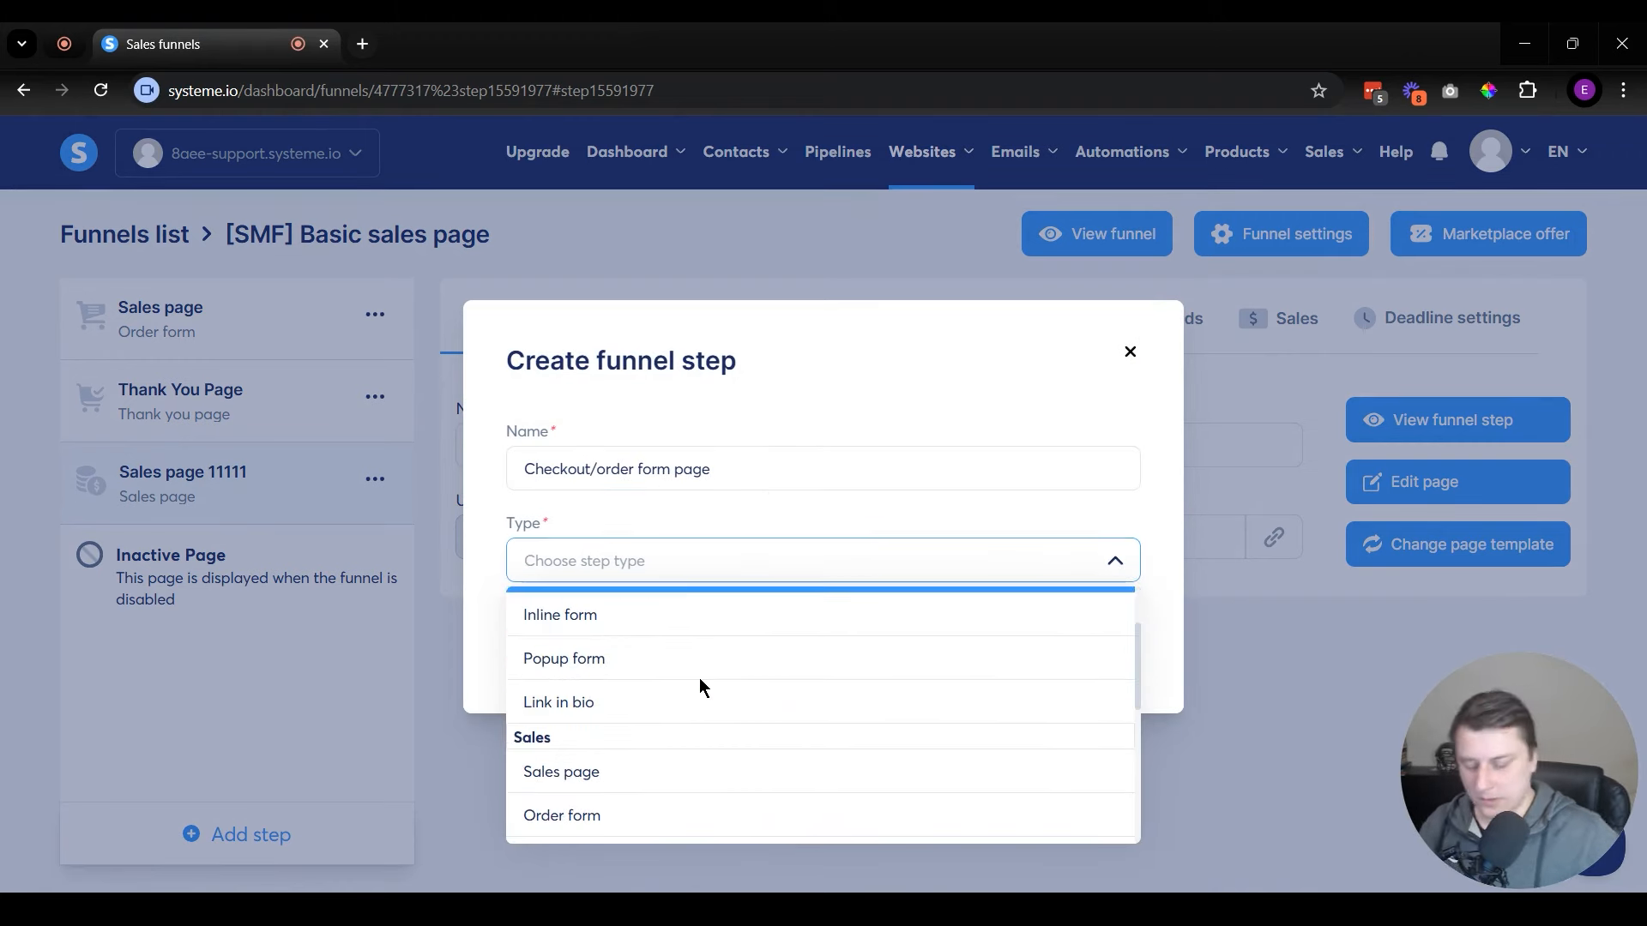
pyautogui.write('order')
pyautogui.click(635, 635)
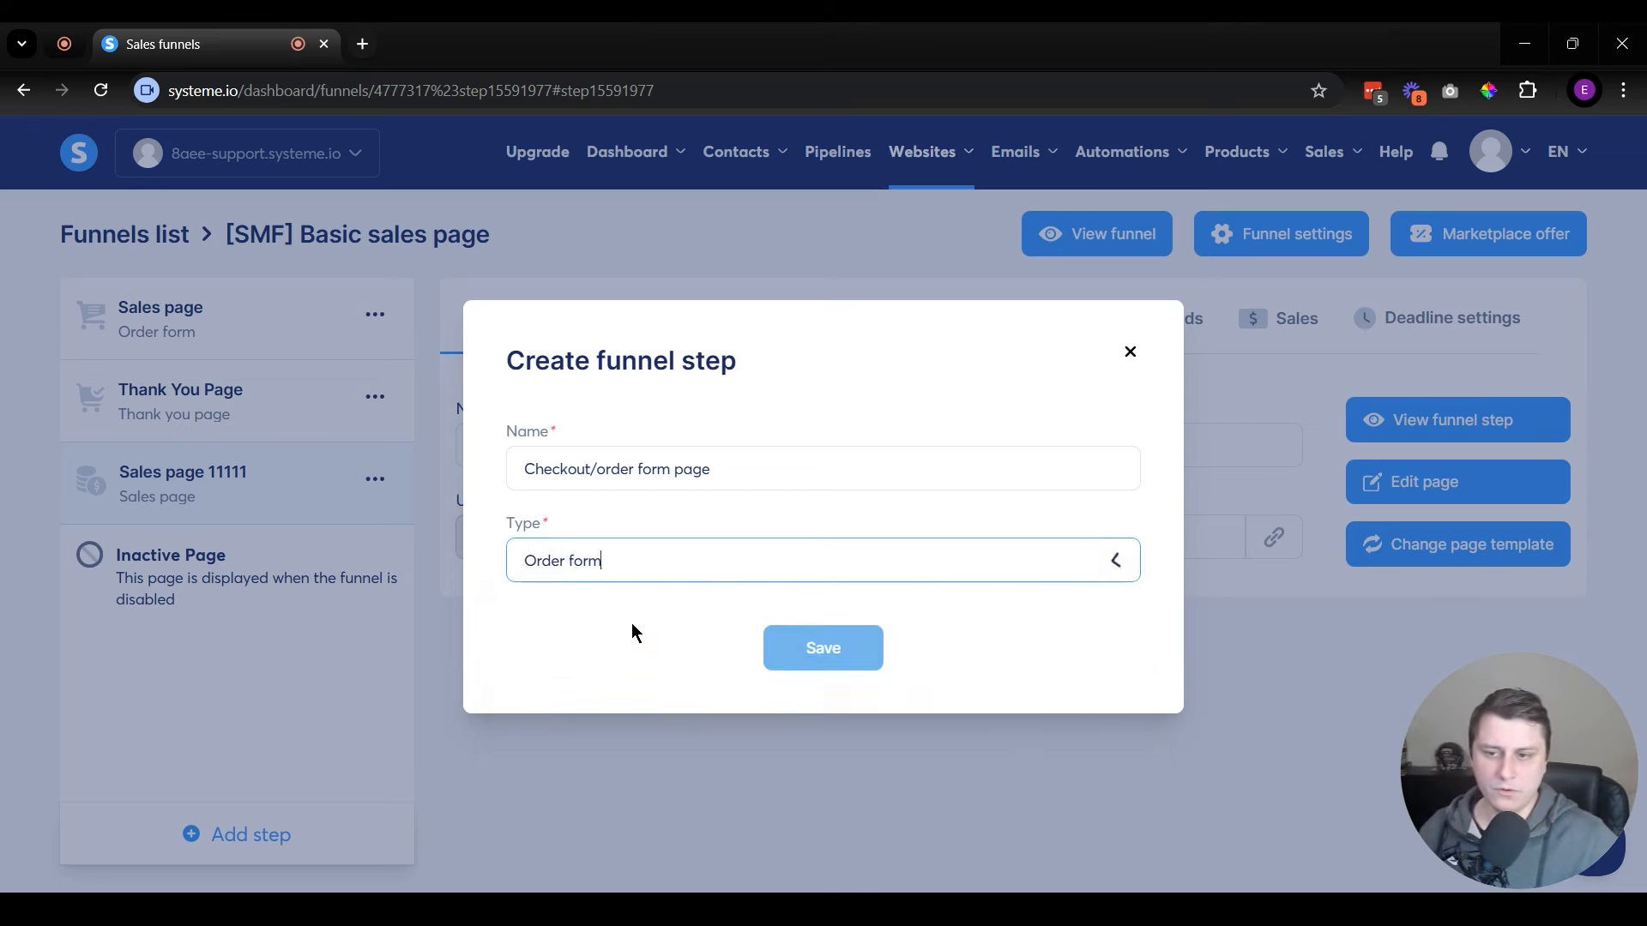
pyautogui.click(829, 662)
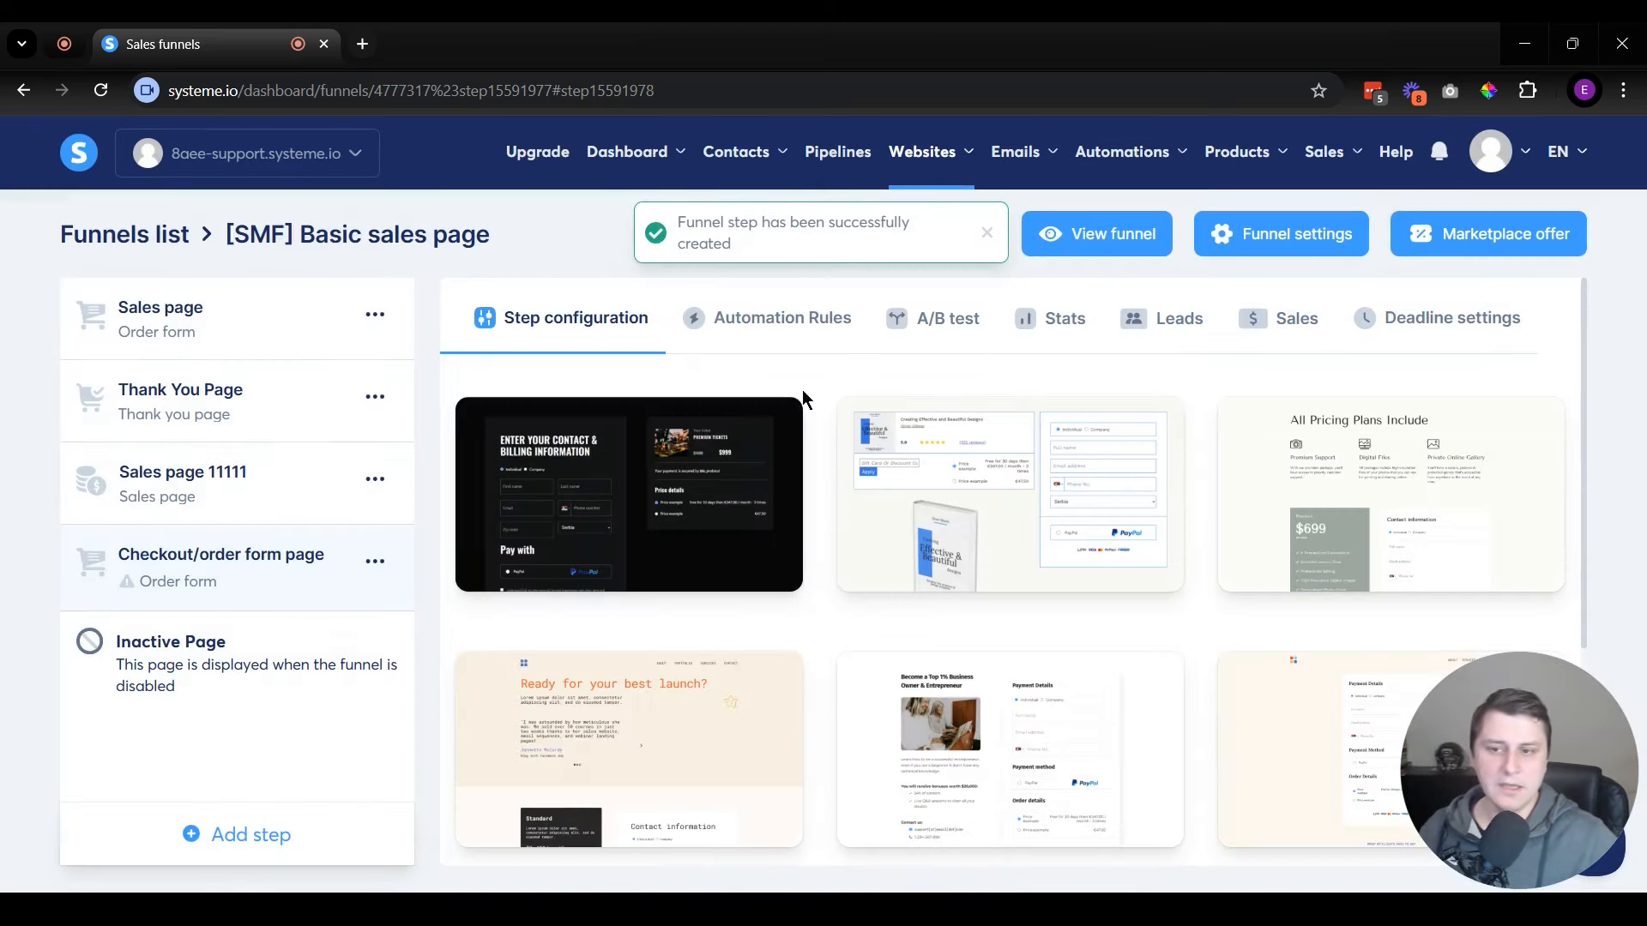
# - Apply the black "Enter your contact & billing information" template to the order form step and open the page for editing
pyautogui.click(545, 496)
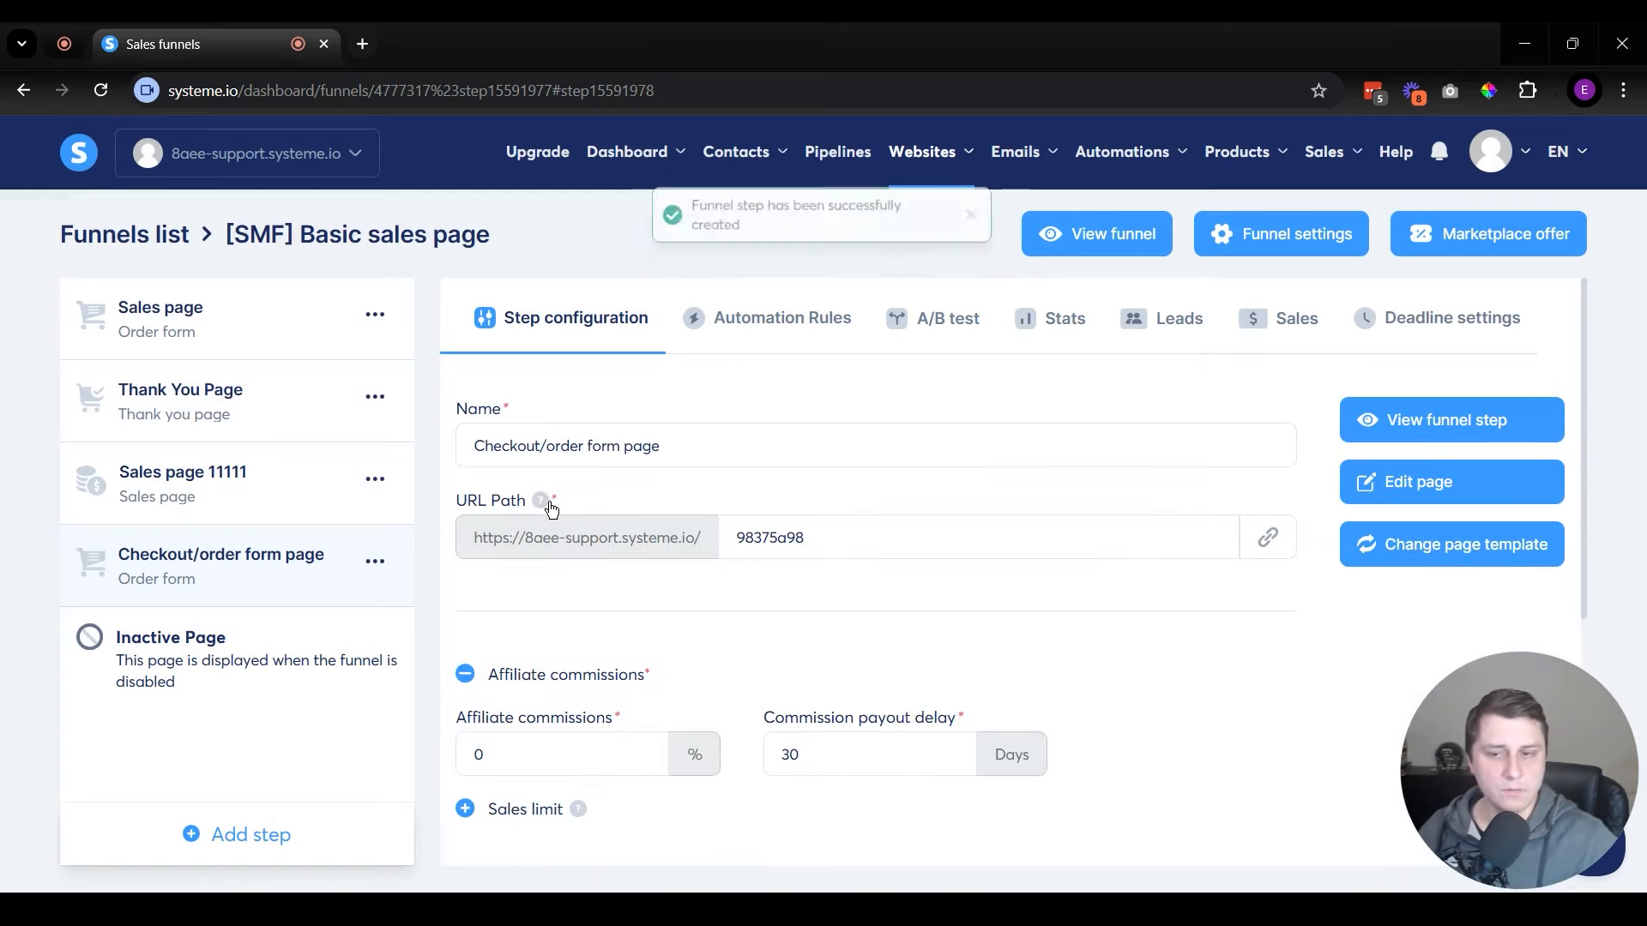
pyautogui.click(1415, 483)
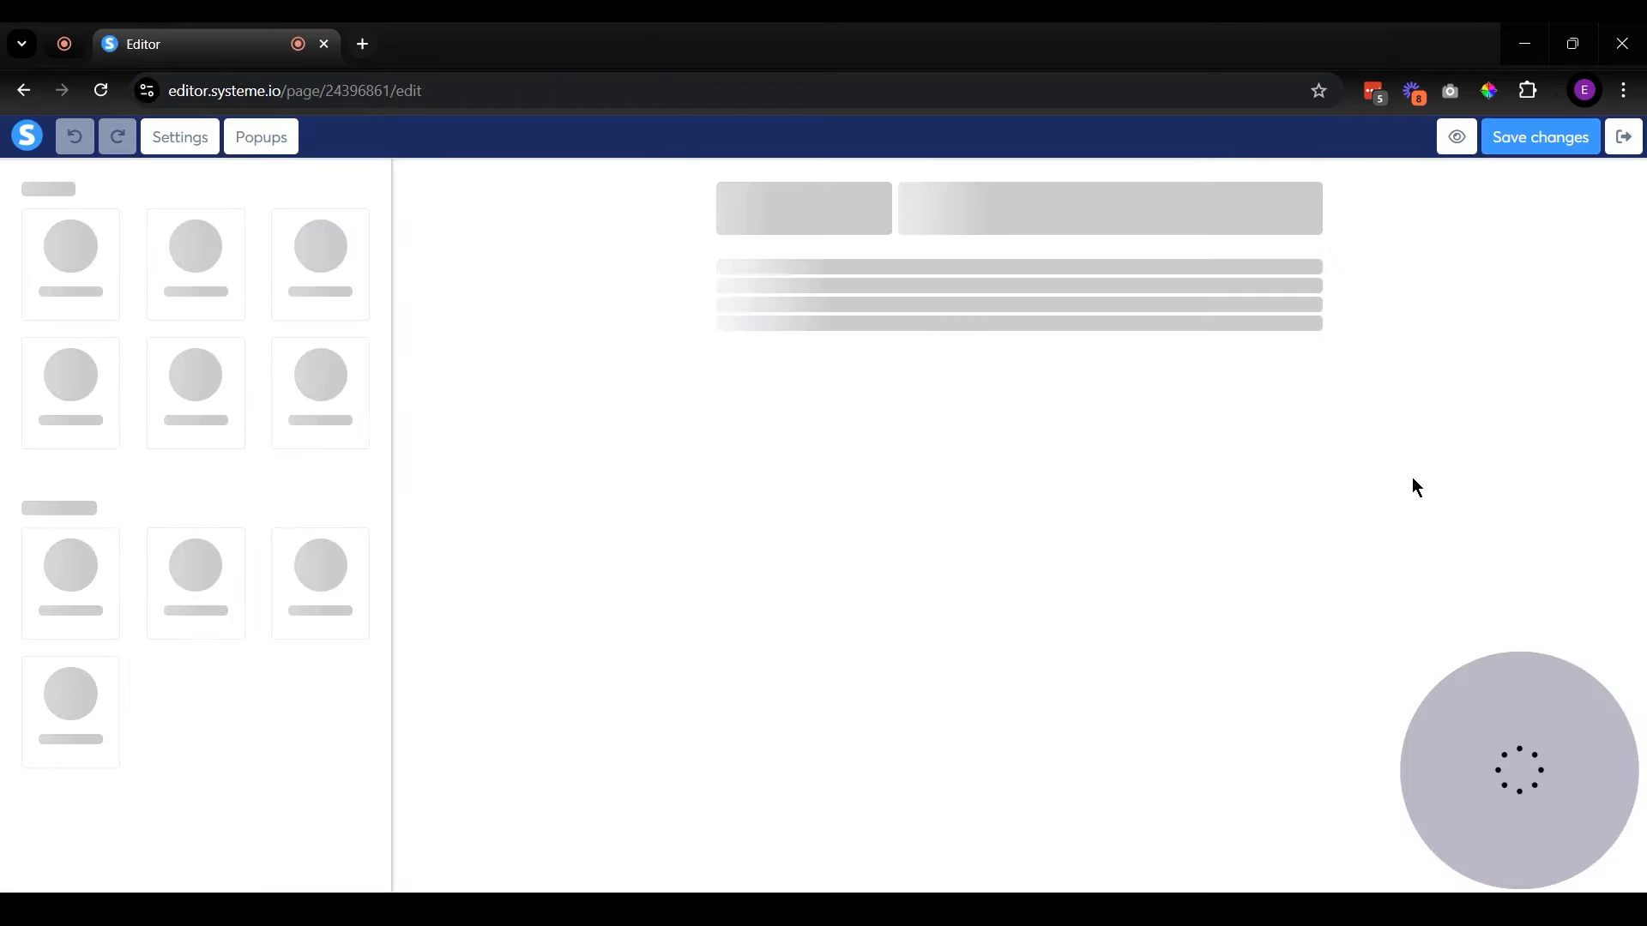
# - Review the order form page's billing fields, payment methods and ticket price details, then leave the editor
pyautogui.scroll(-2, 577, 467)
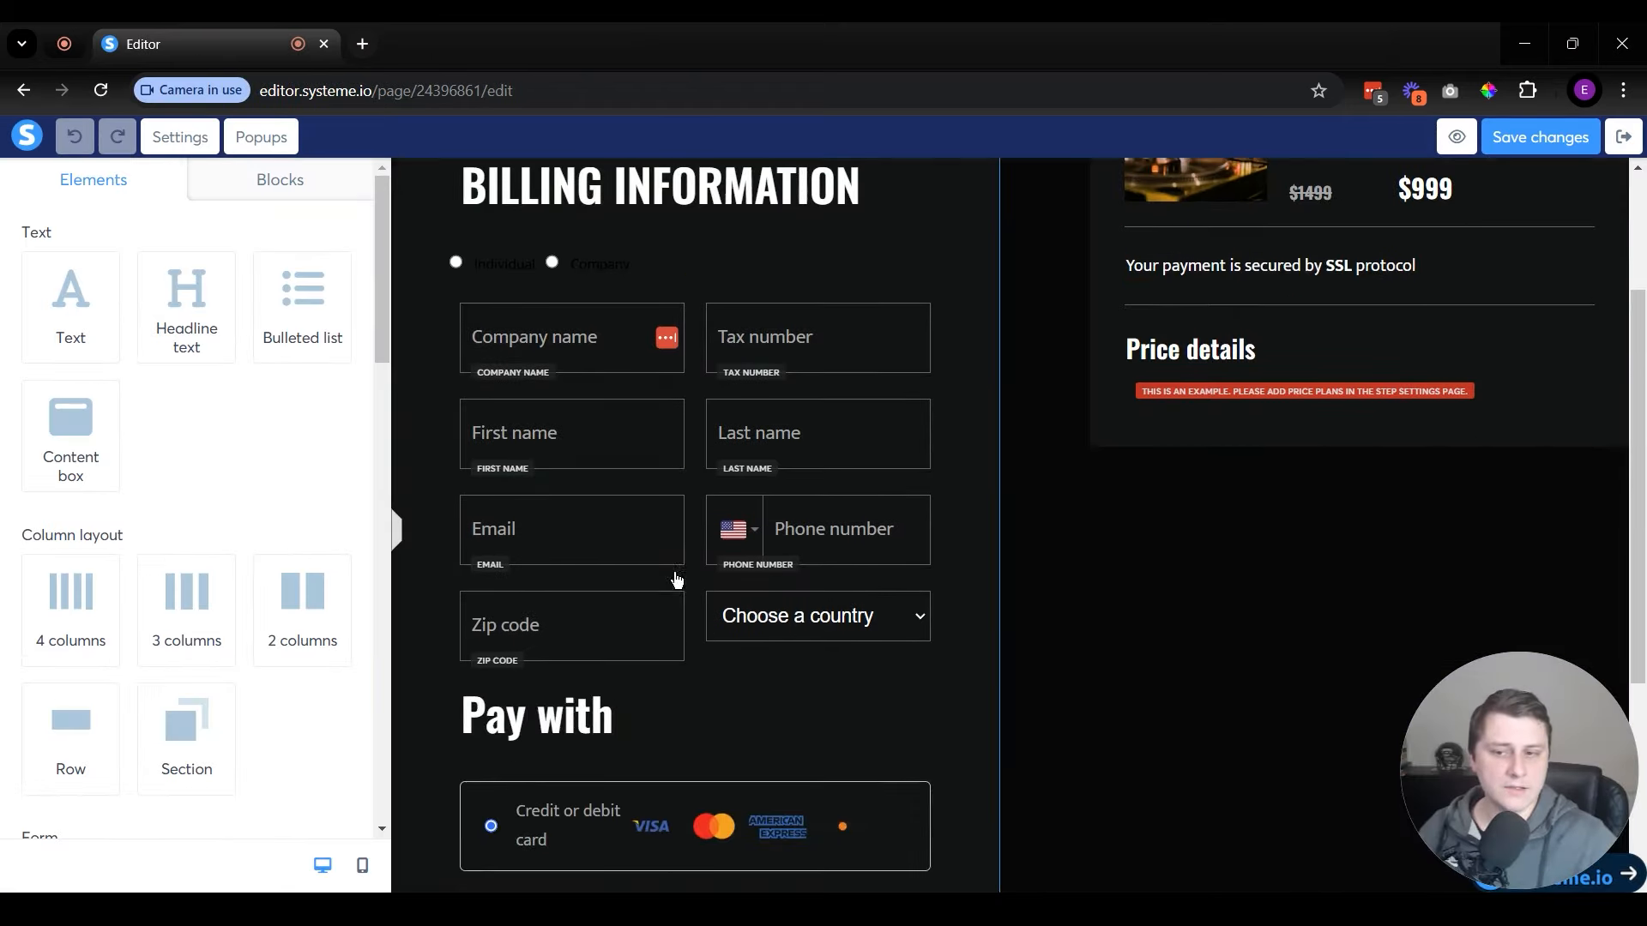
pyautogui.scroll(-3, 665, 562)
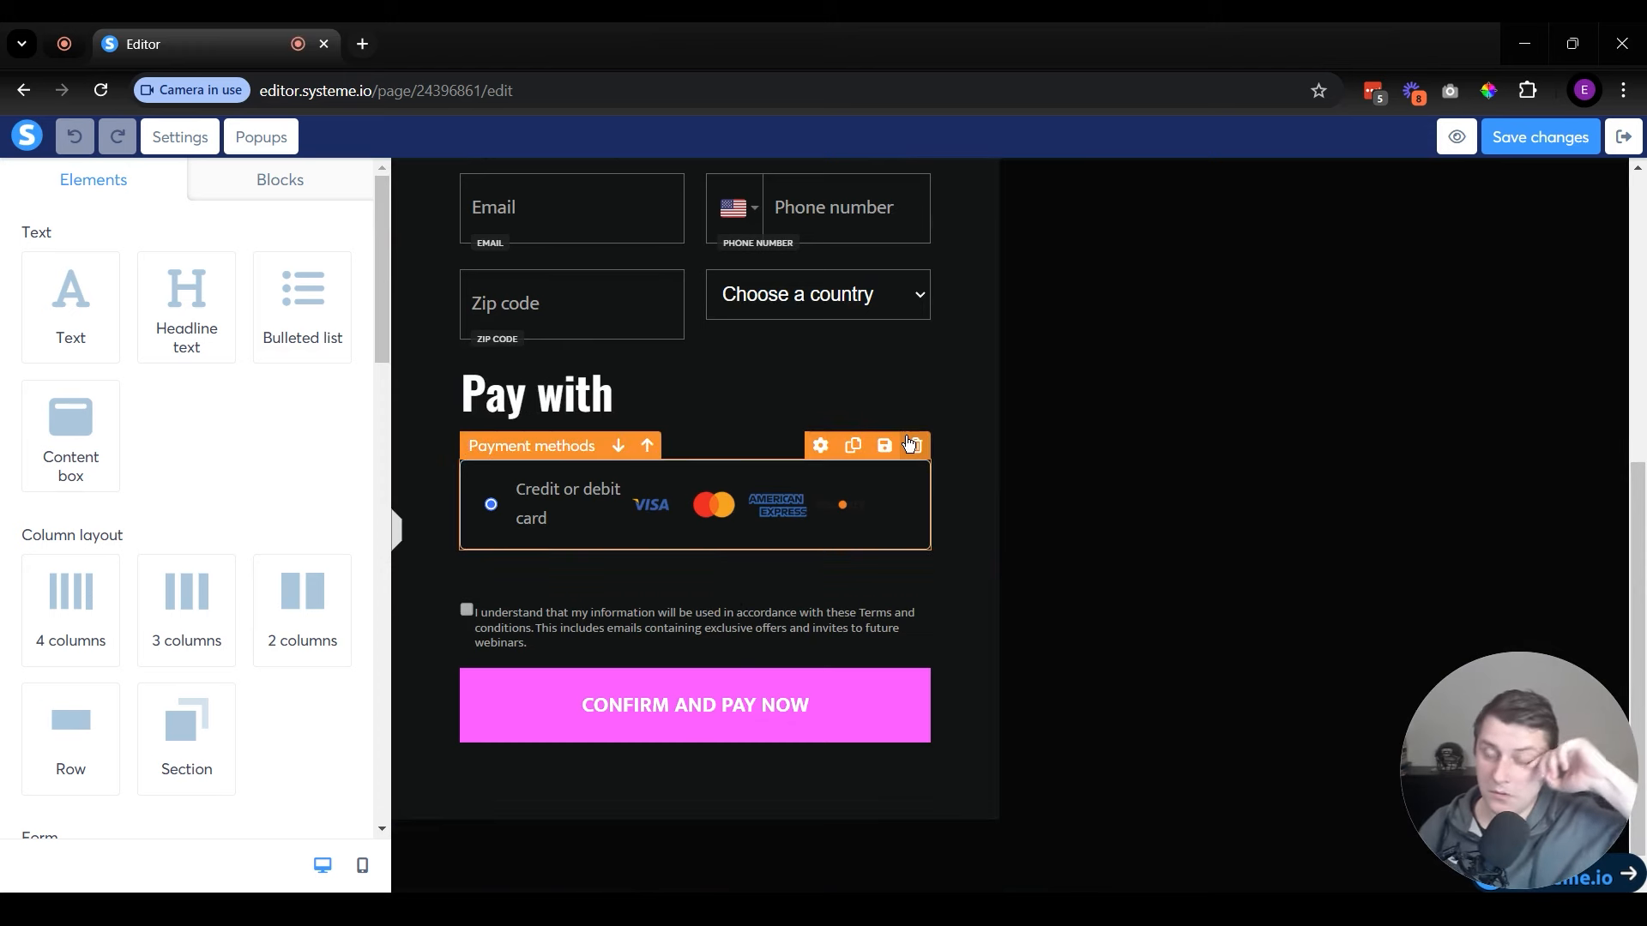
pyautogui.scroll(5, 906, 440)
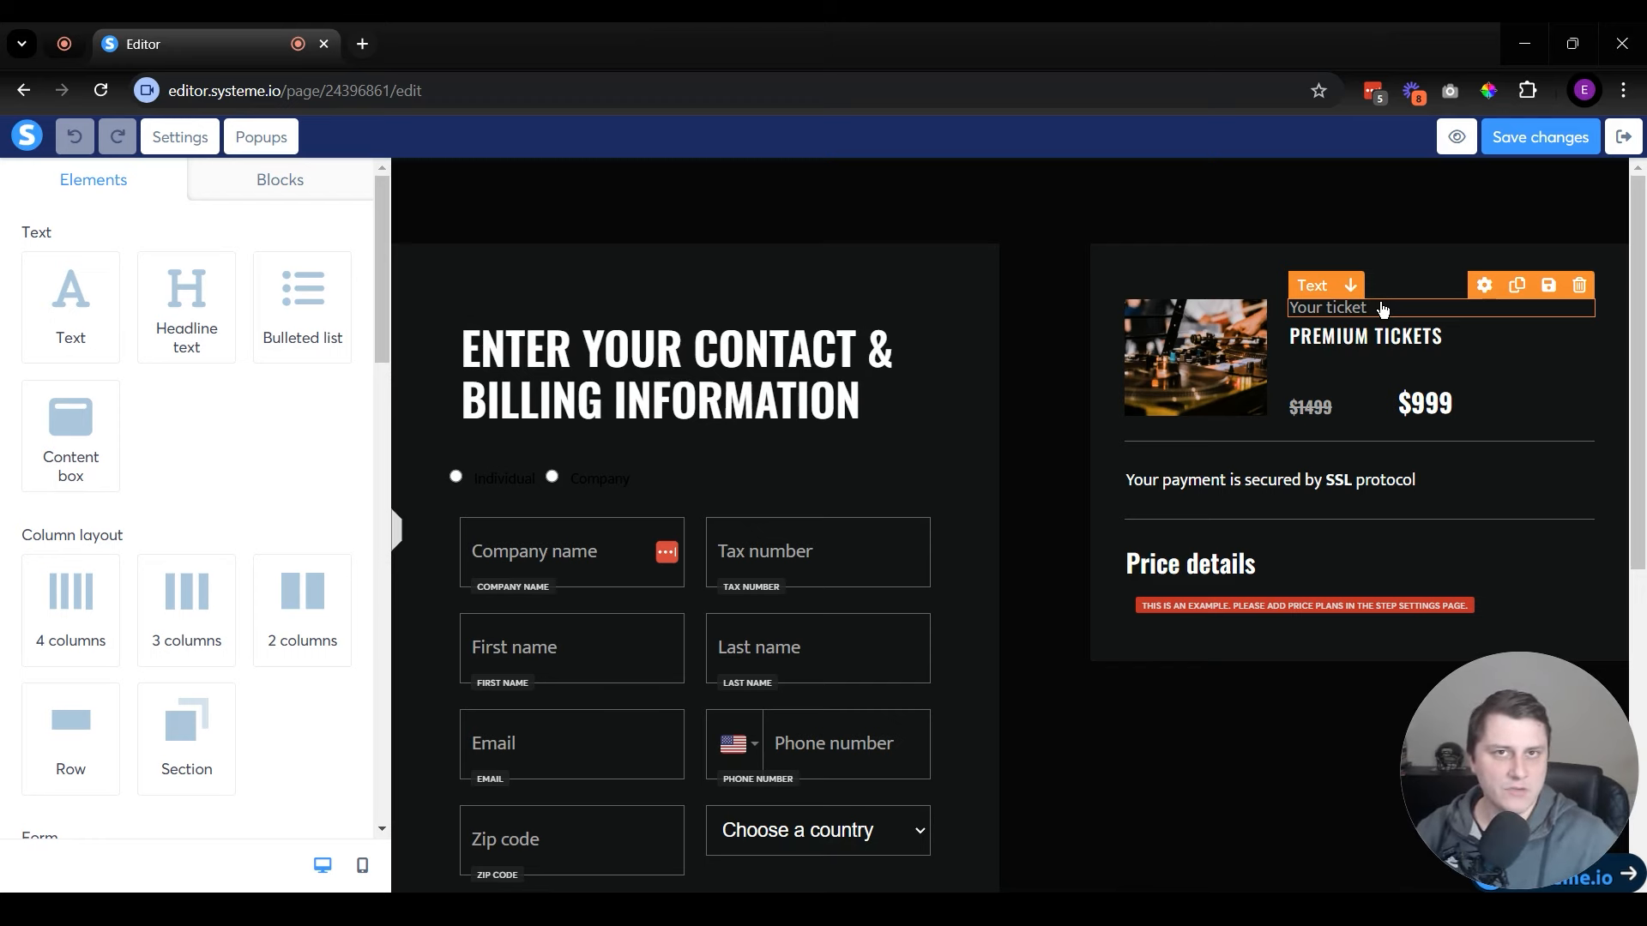
pyautogui.click(1625, 139)
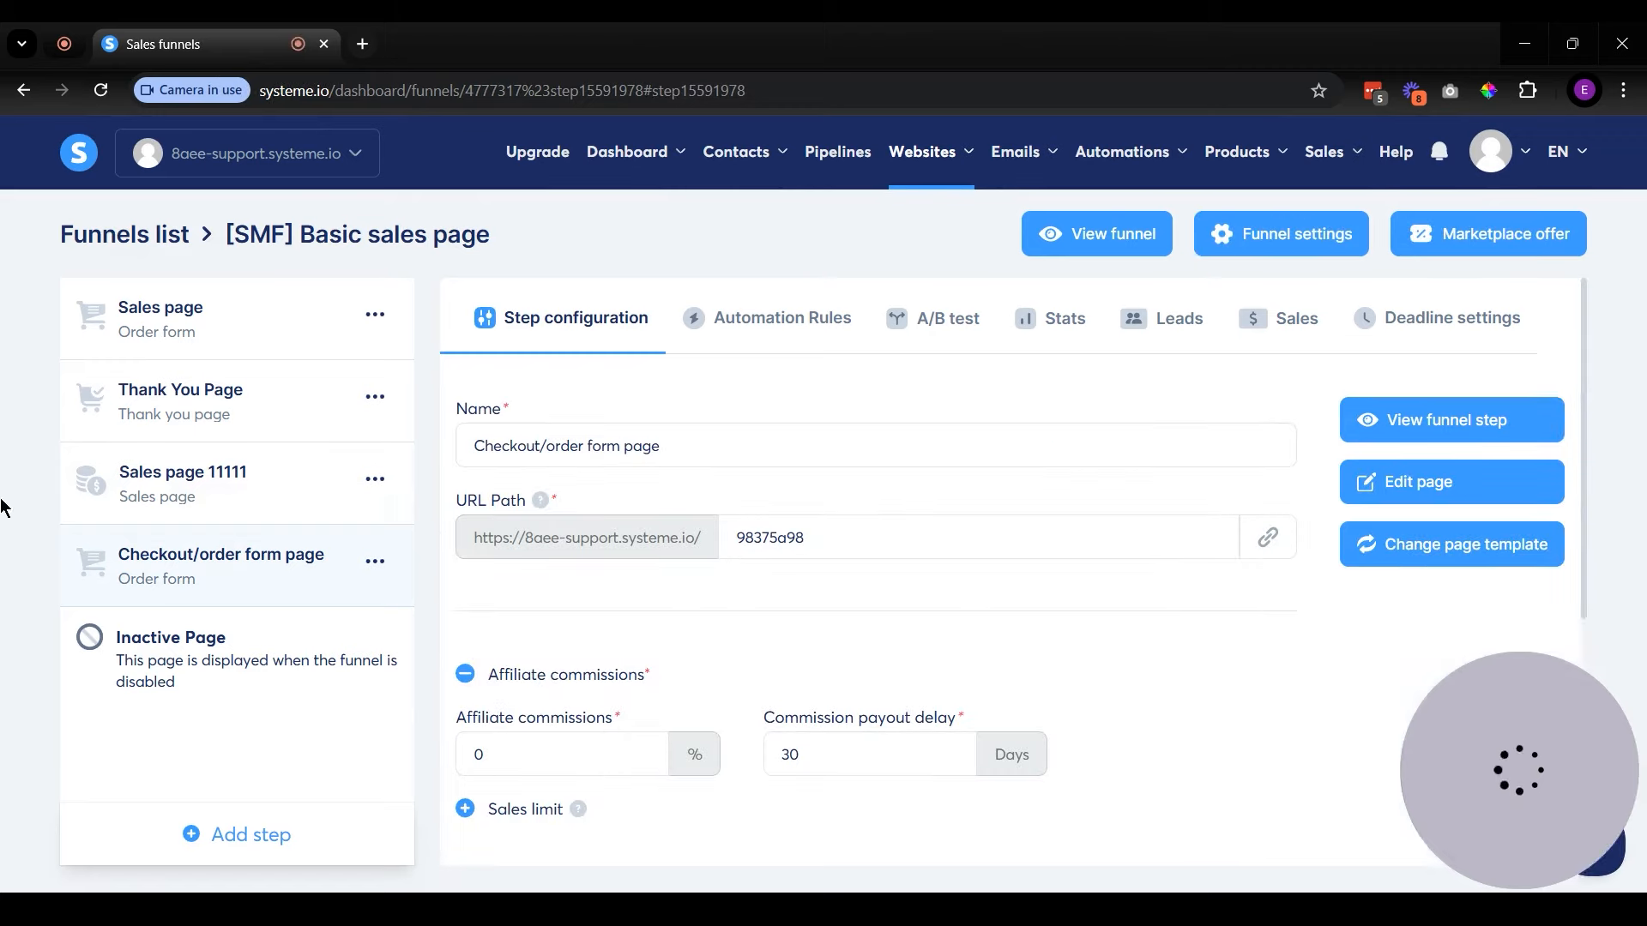
# - Delete the "Sales page 11111" step from the funnel and confirm the removal
pyautogui.click(200, 489)
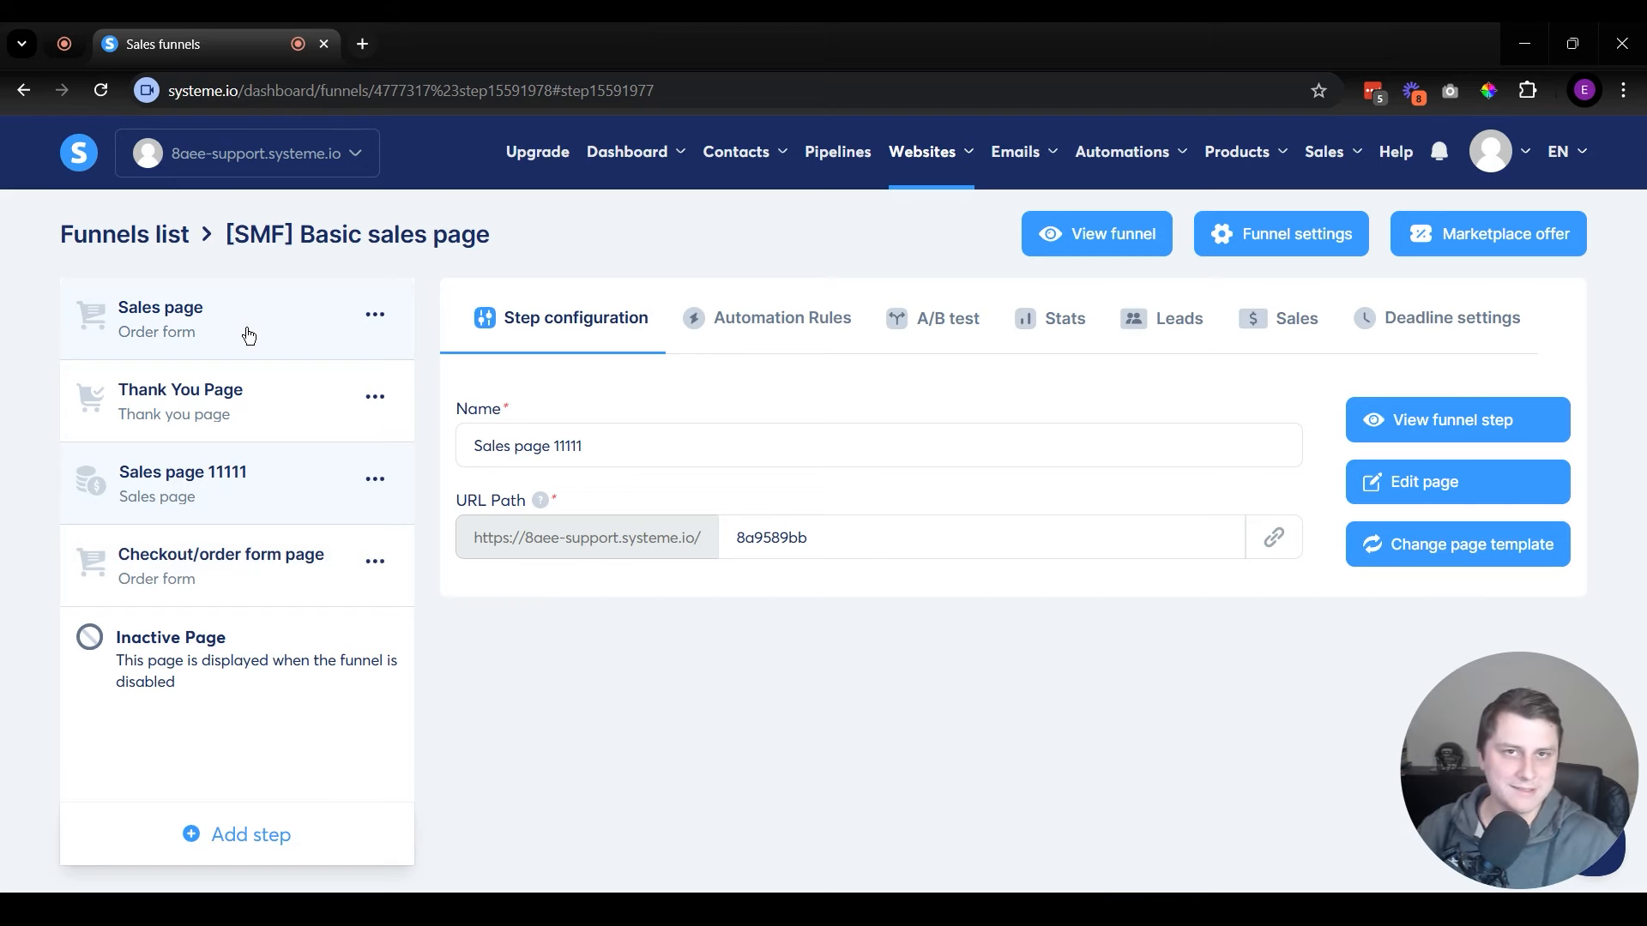
pyautogui.click(373, 479)
pyautogui.click(310, 567)
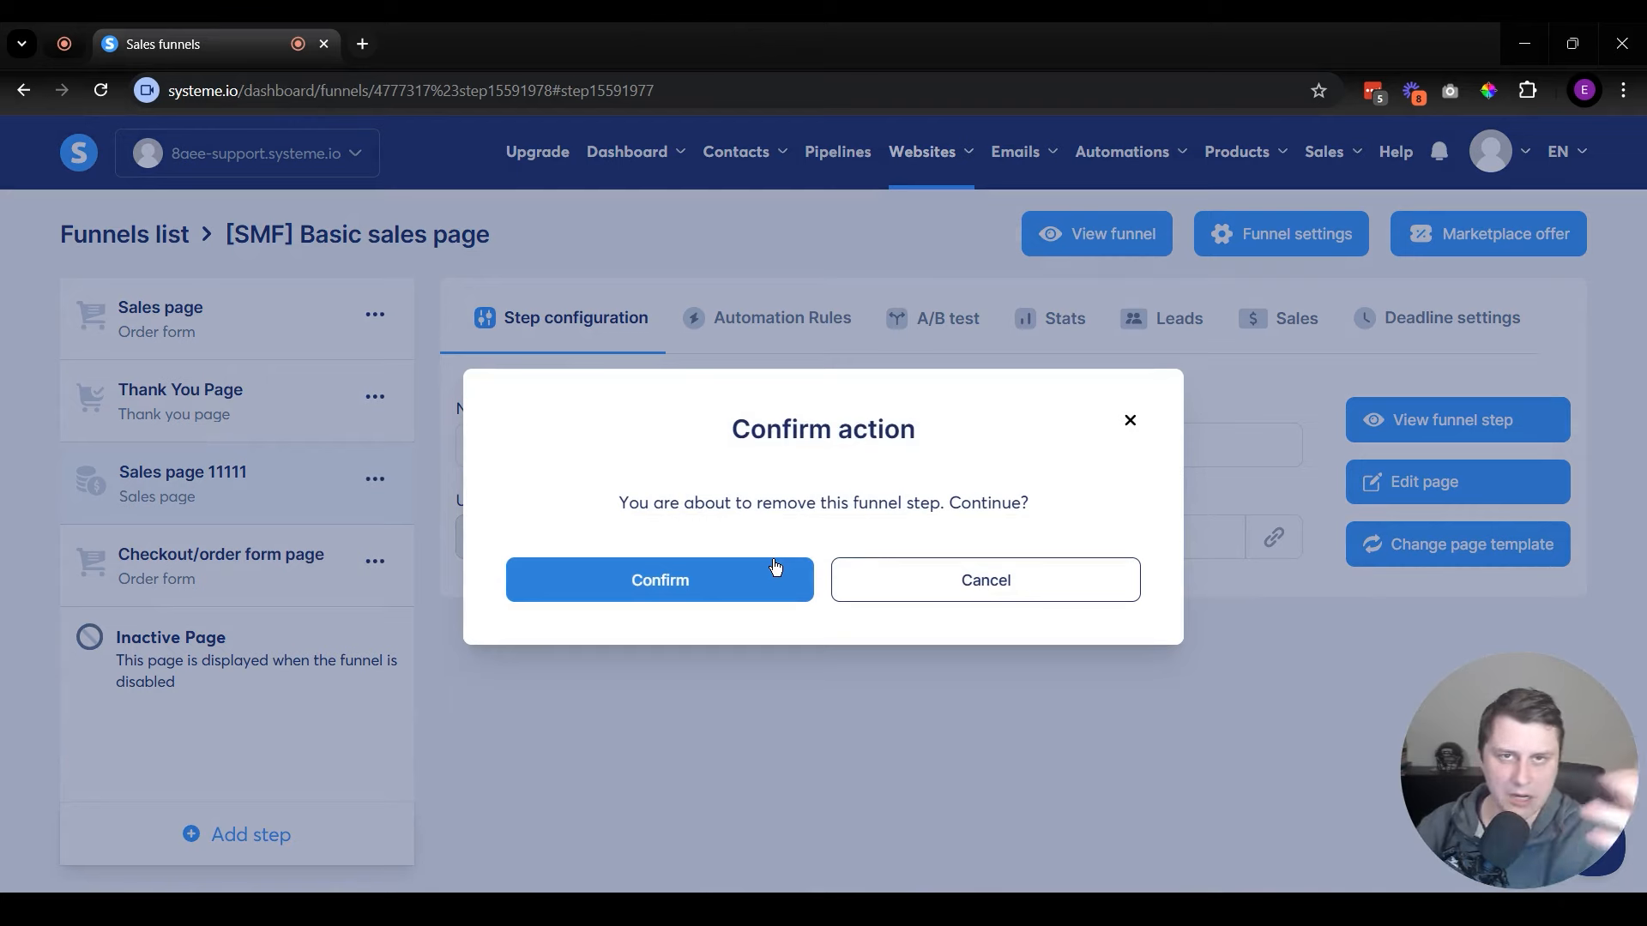
pyautogui.click(764, 587)
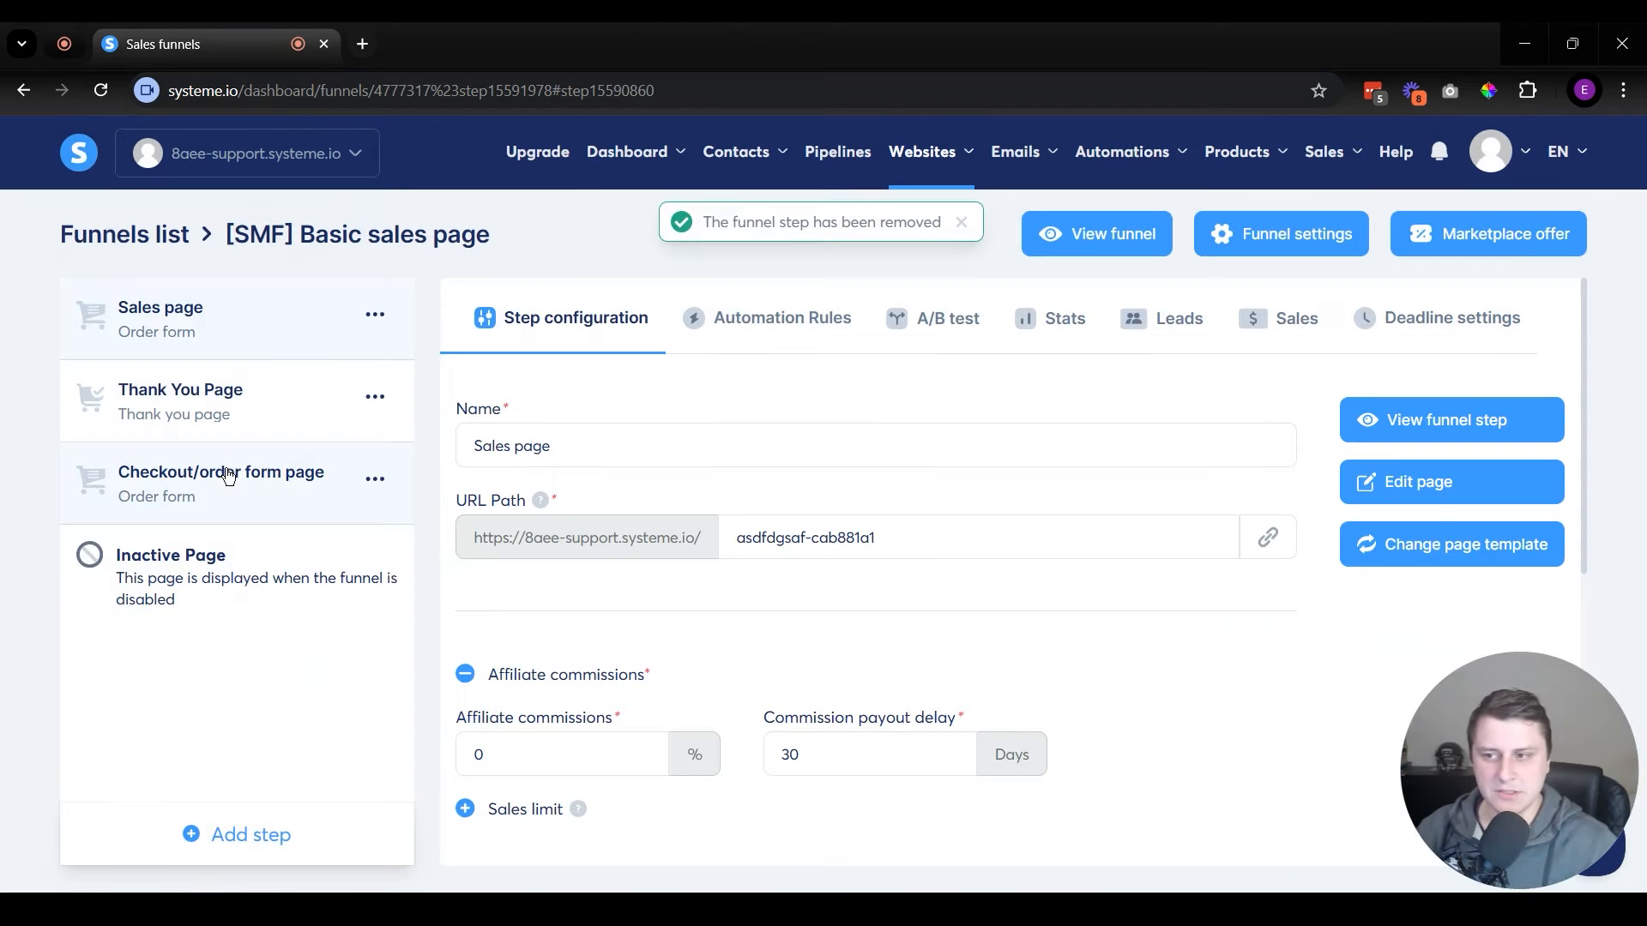
# - Delete the "Checkout/order form page" step from the funnel and confirm the removal
pyautogui.click(375, 481)
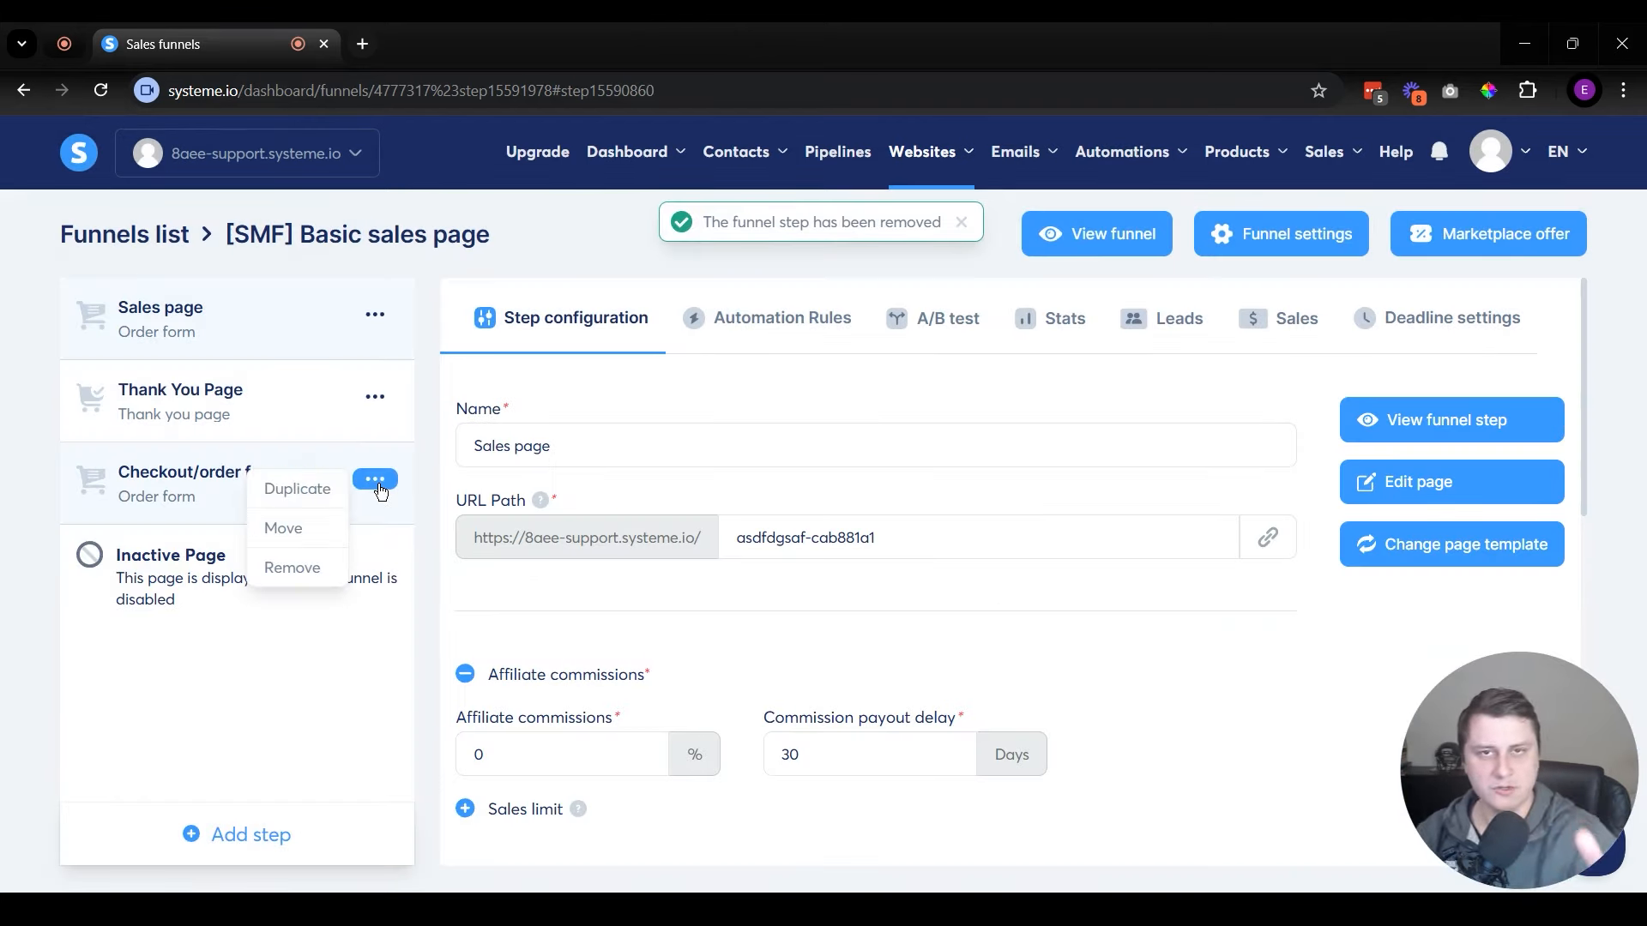
pyautogui.click(22, 445)
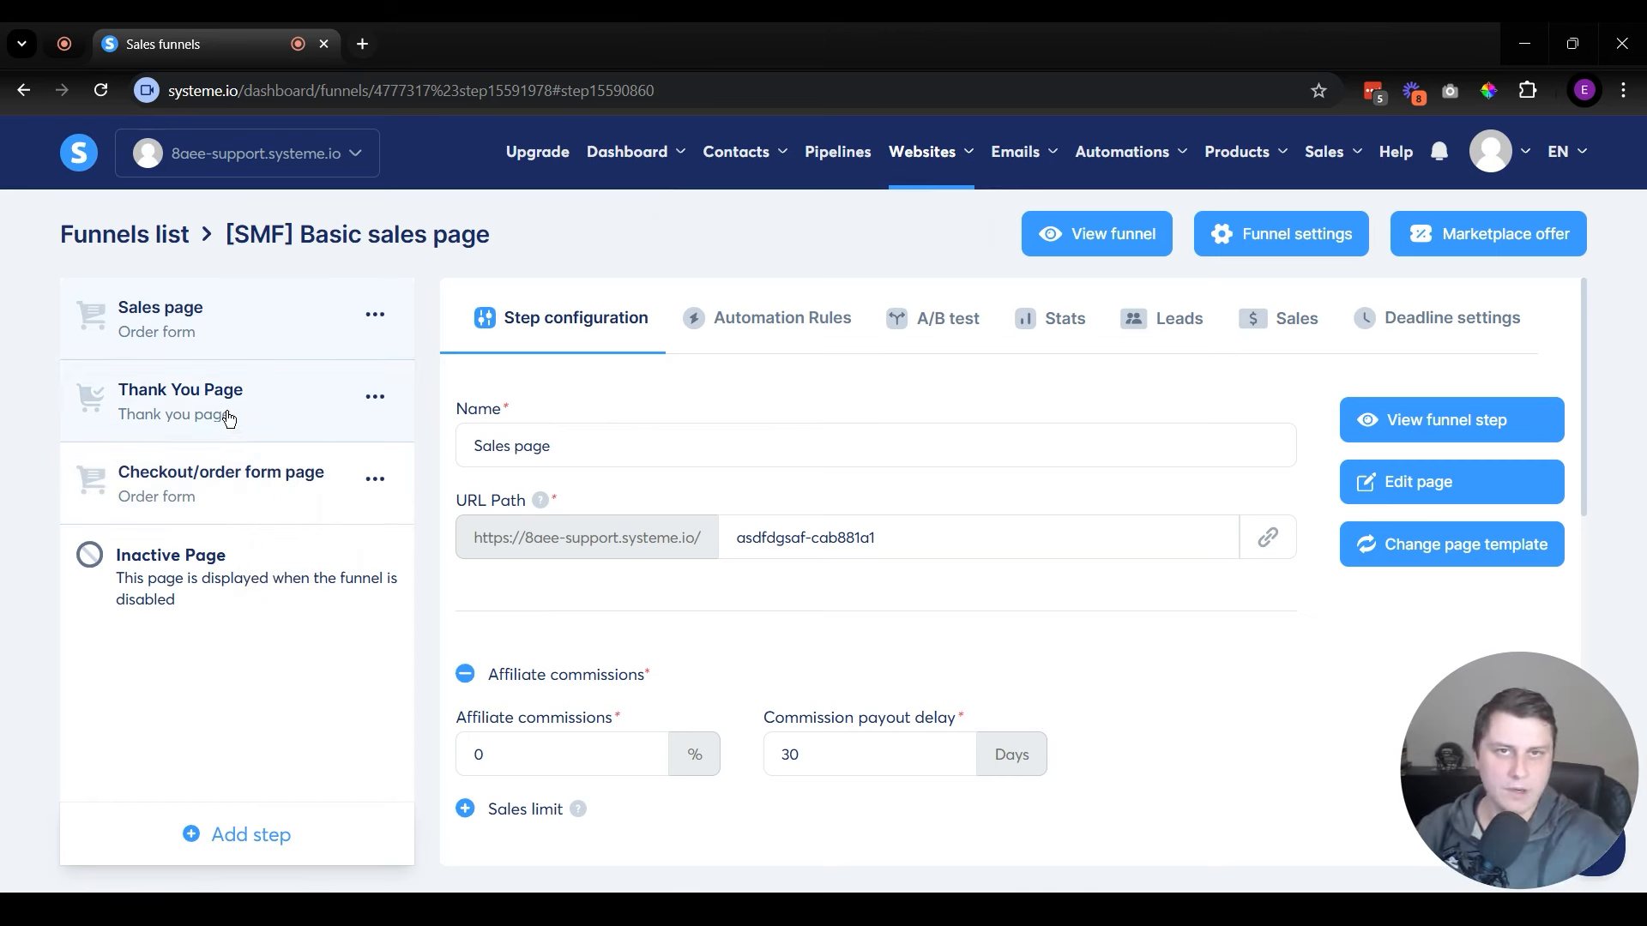
pyautogui.click(375, 479)
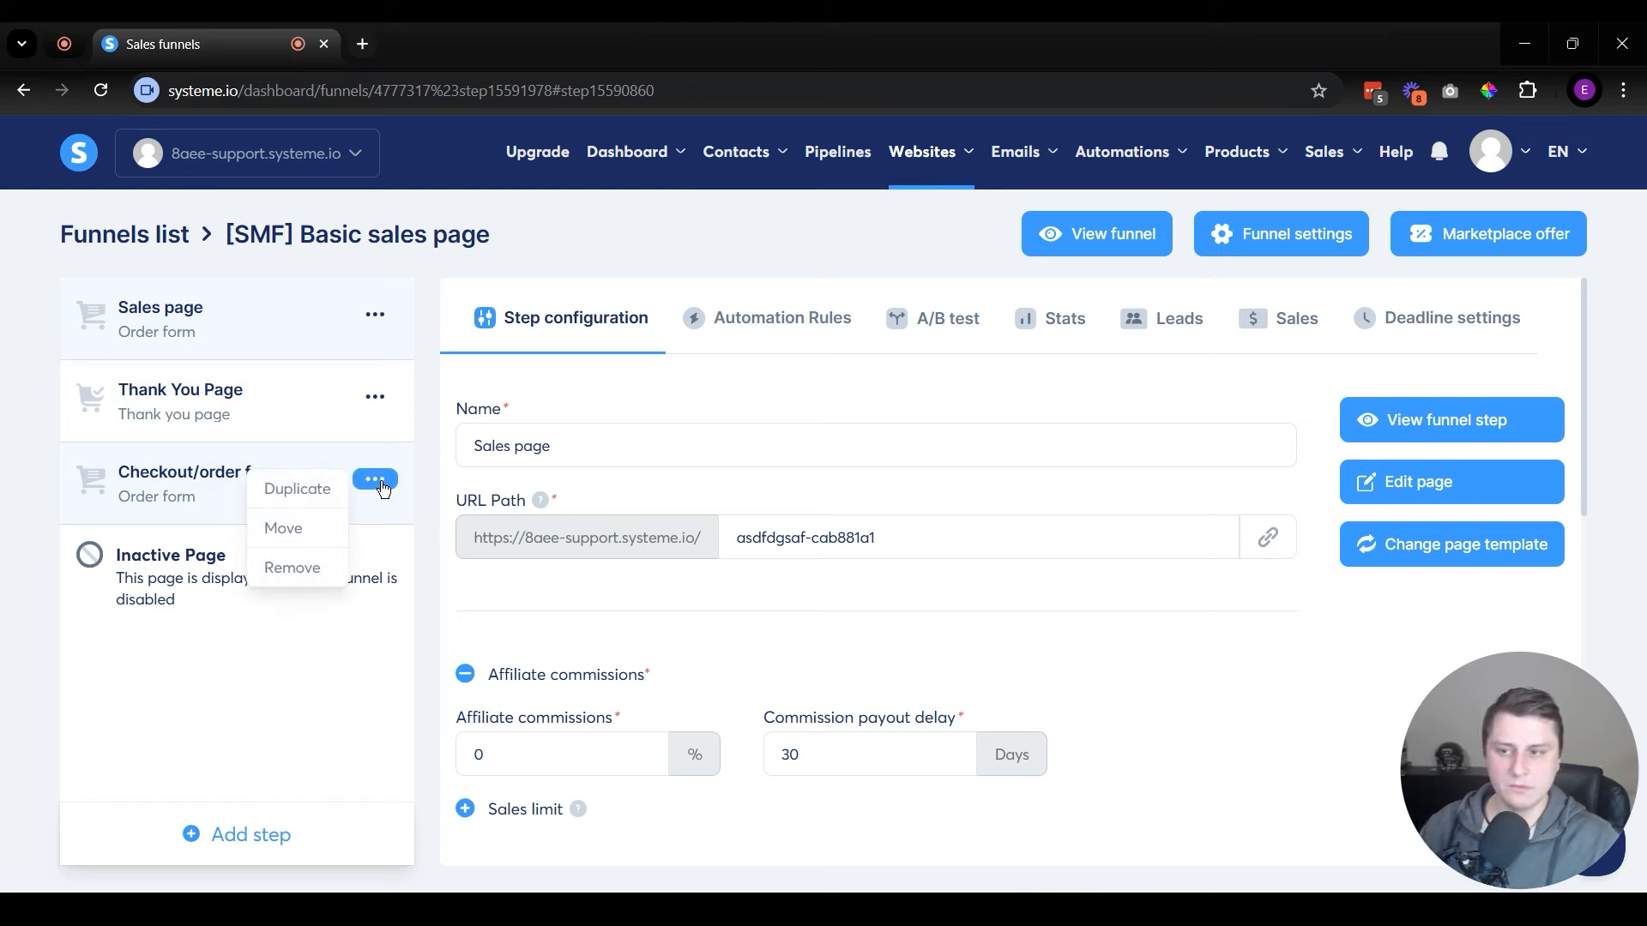
pyautogui.click(299, 568)
pyautogui.click(667, 577)
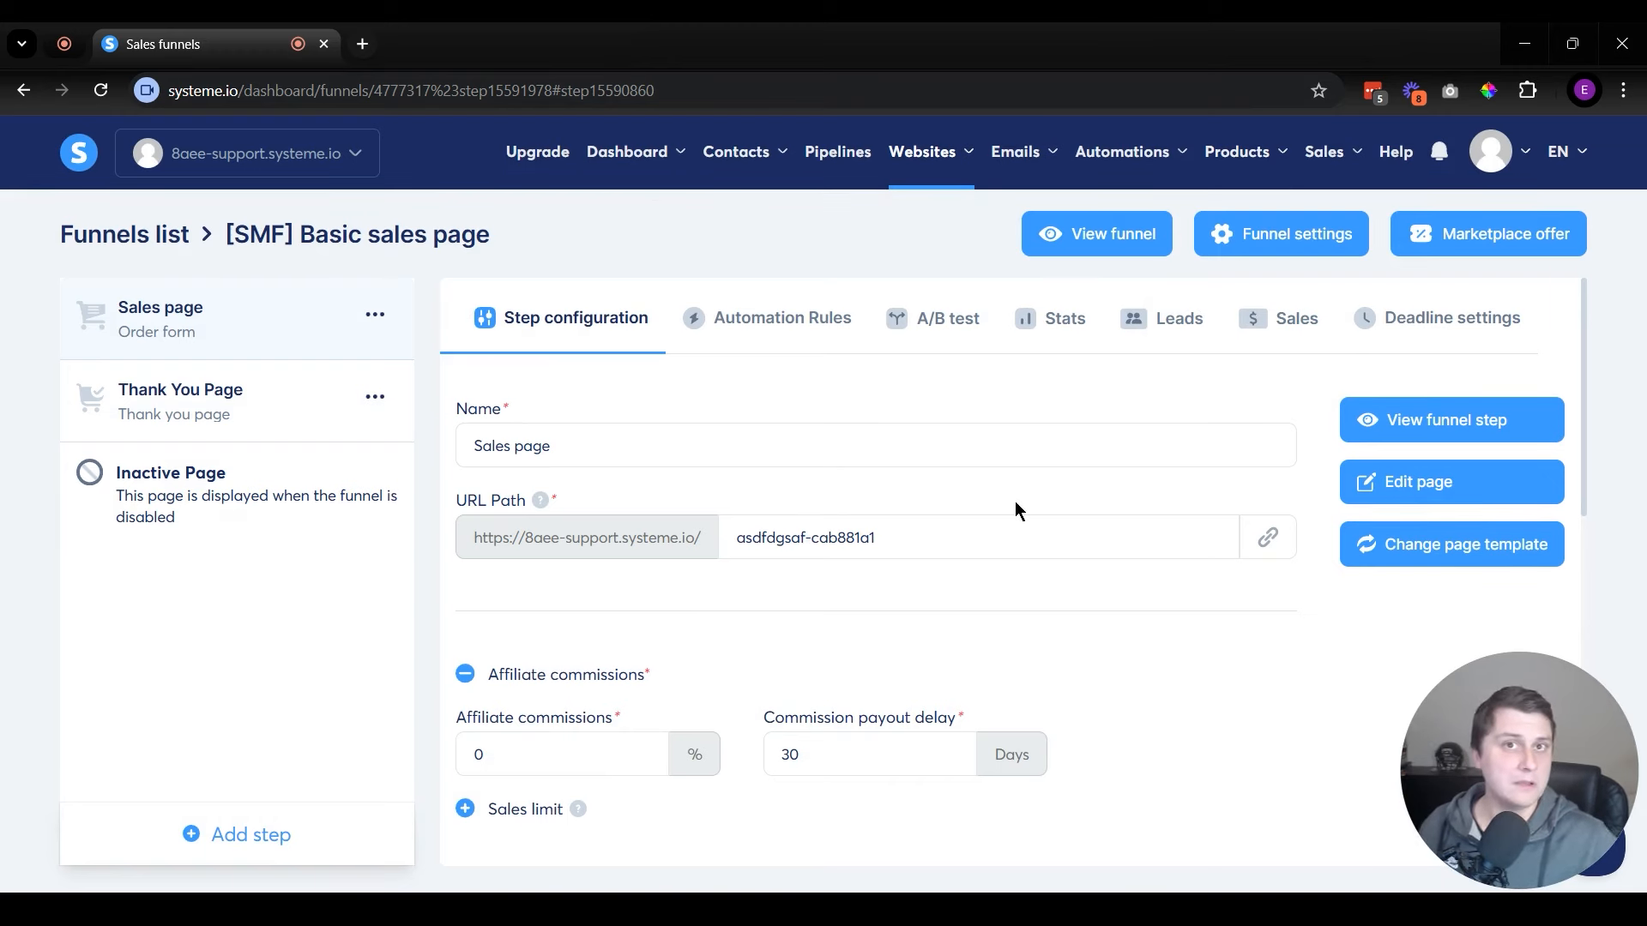
# - Review the Sales page step's digital product offer, its resources and the attached price plan
pyautogui.scroll(-9, 1015, 506)
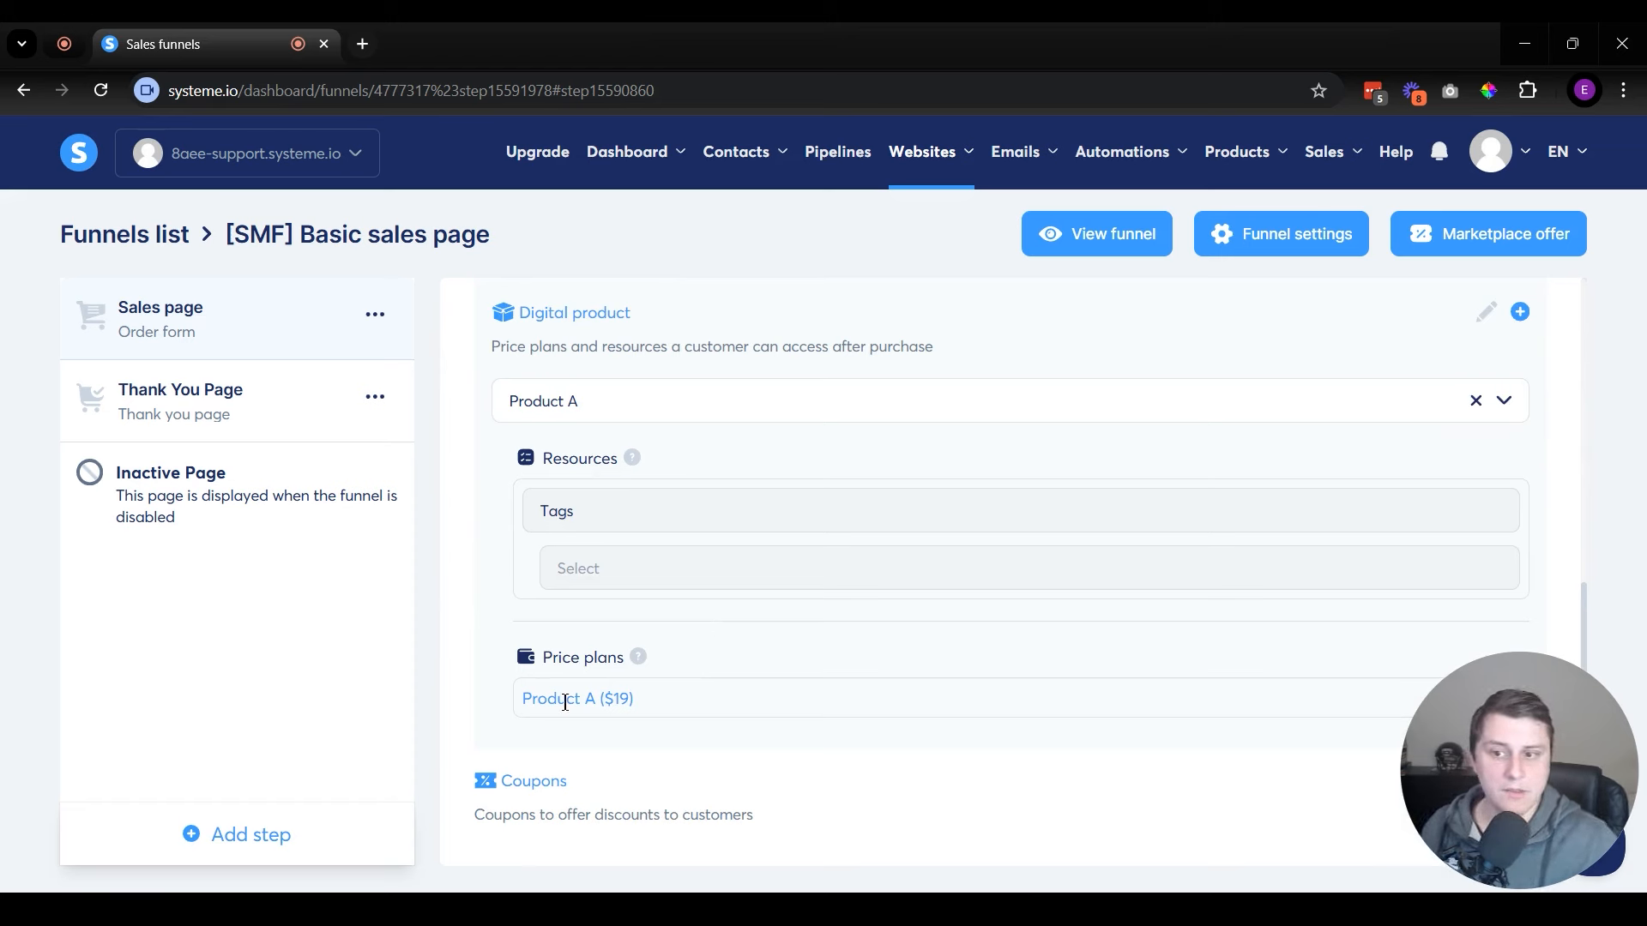
pyautogui.moveTo(526, 697)
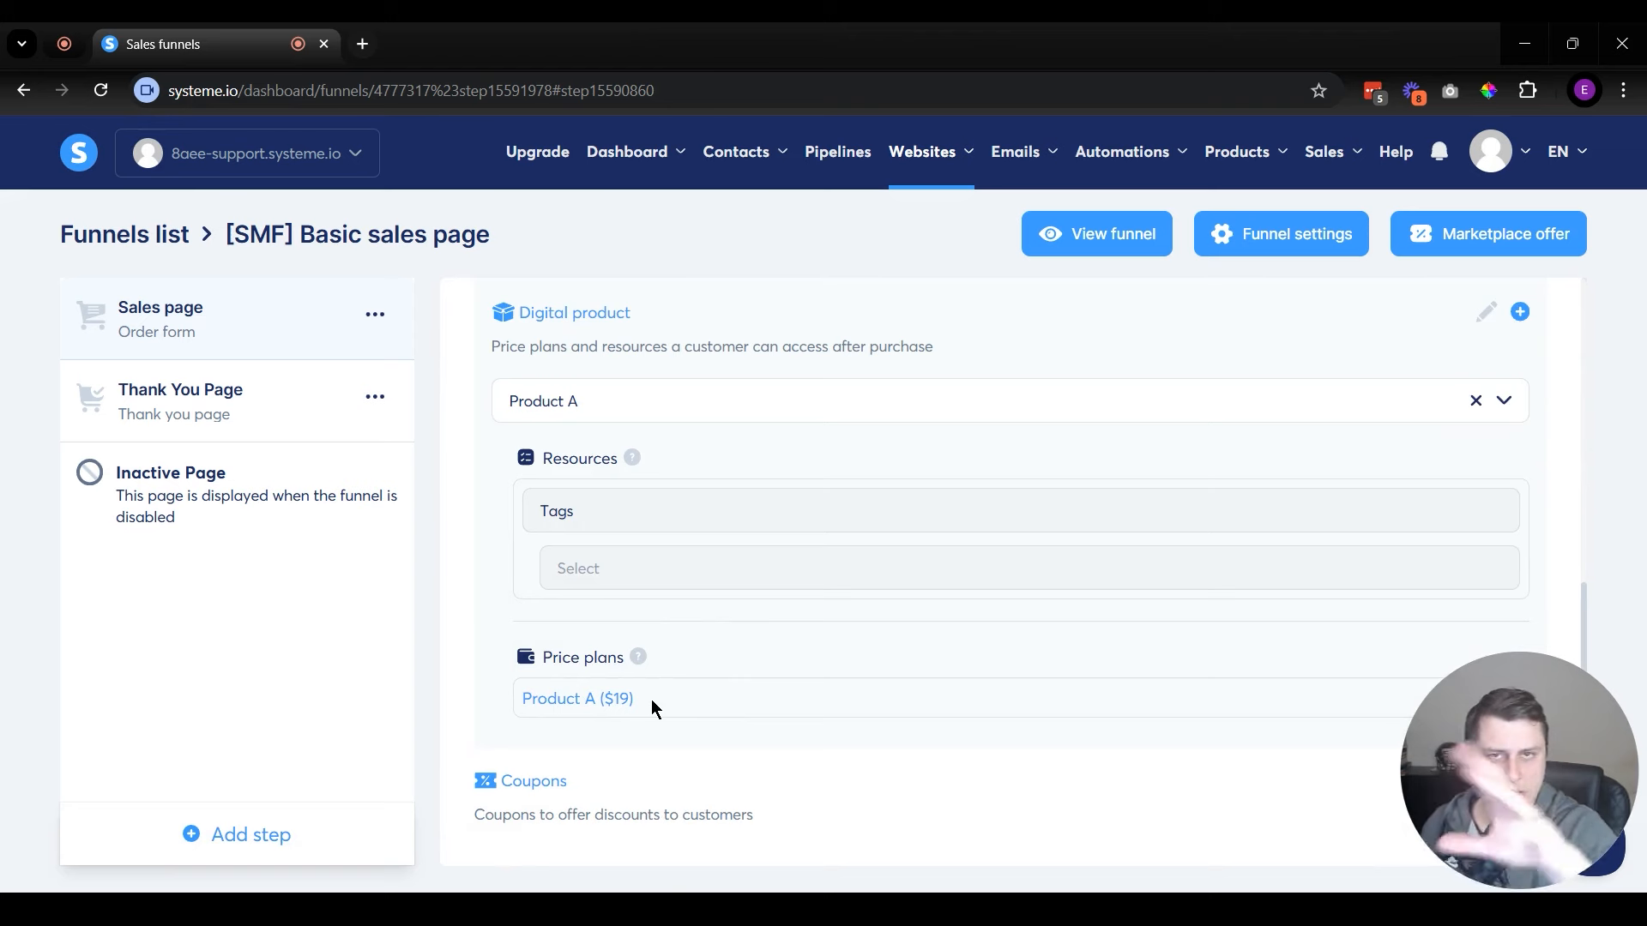
pyautogui.scroll(3, 676, 699)
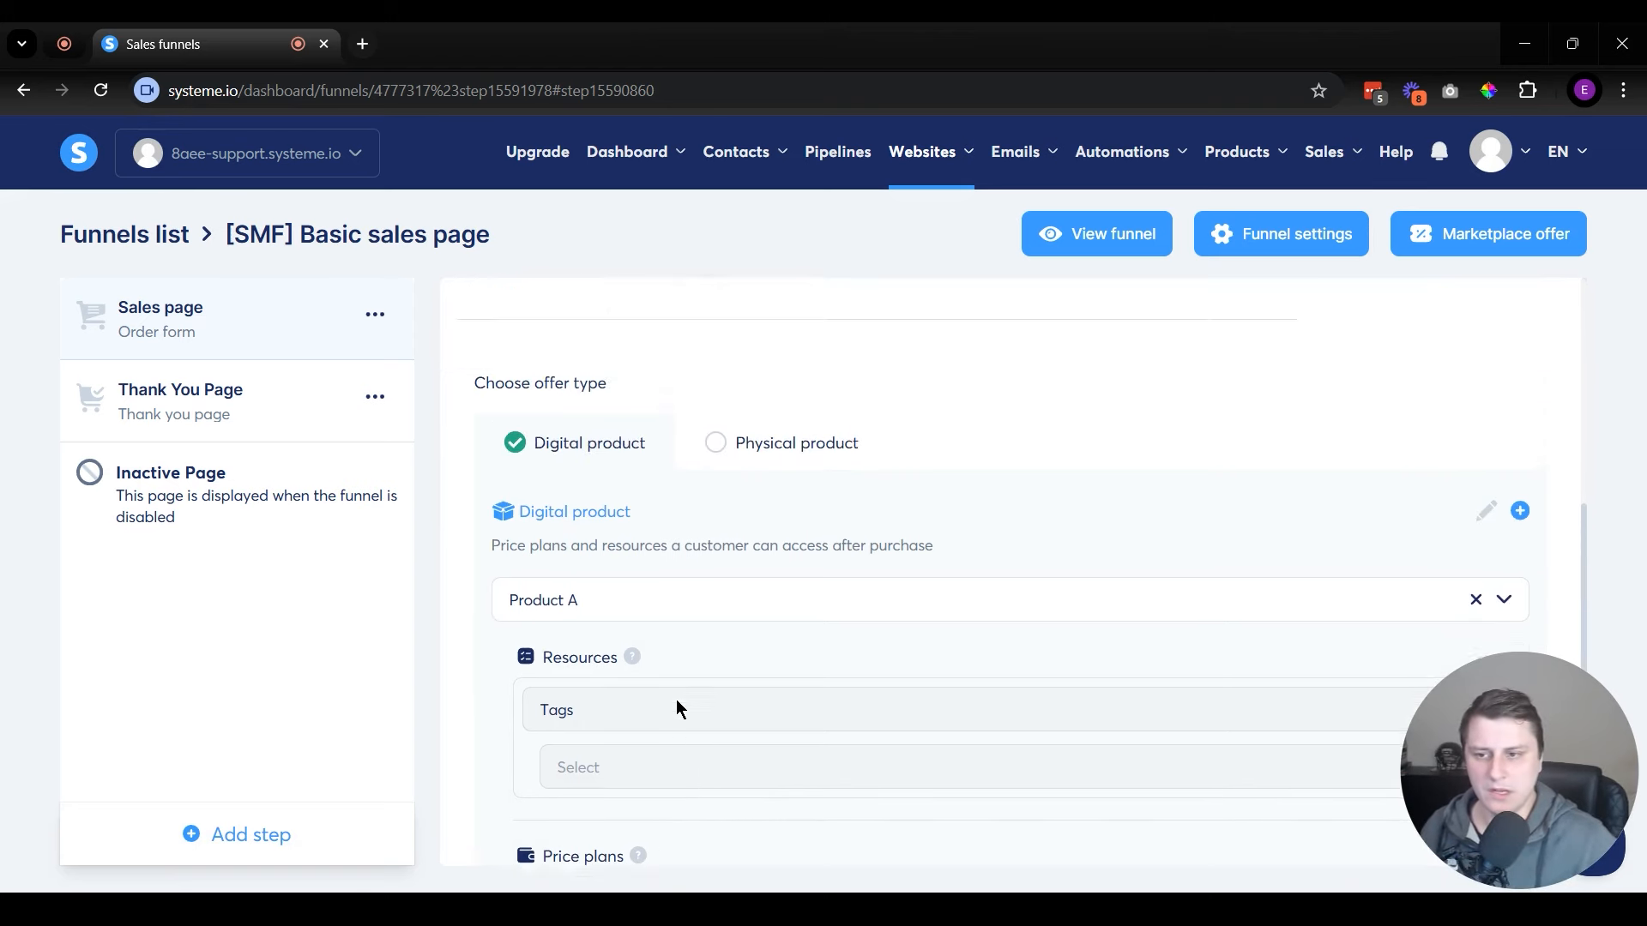
pyautogui.scroll(3, 678, 704)
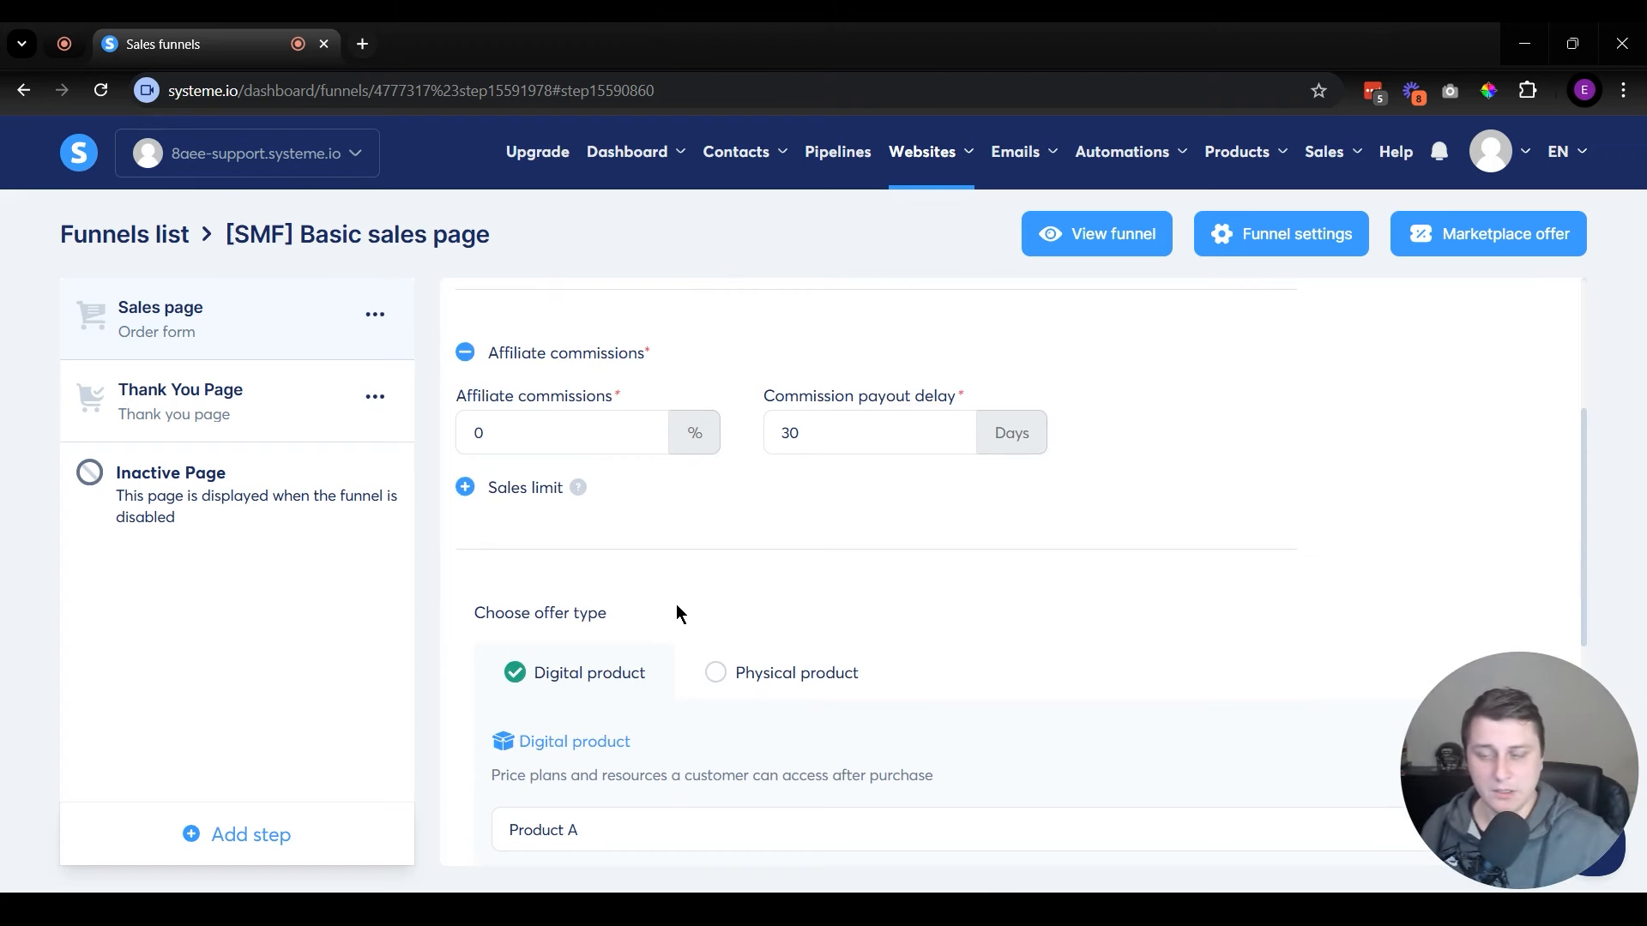
pyautogui.moveTo(922, 168)
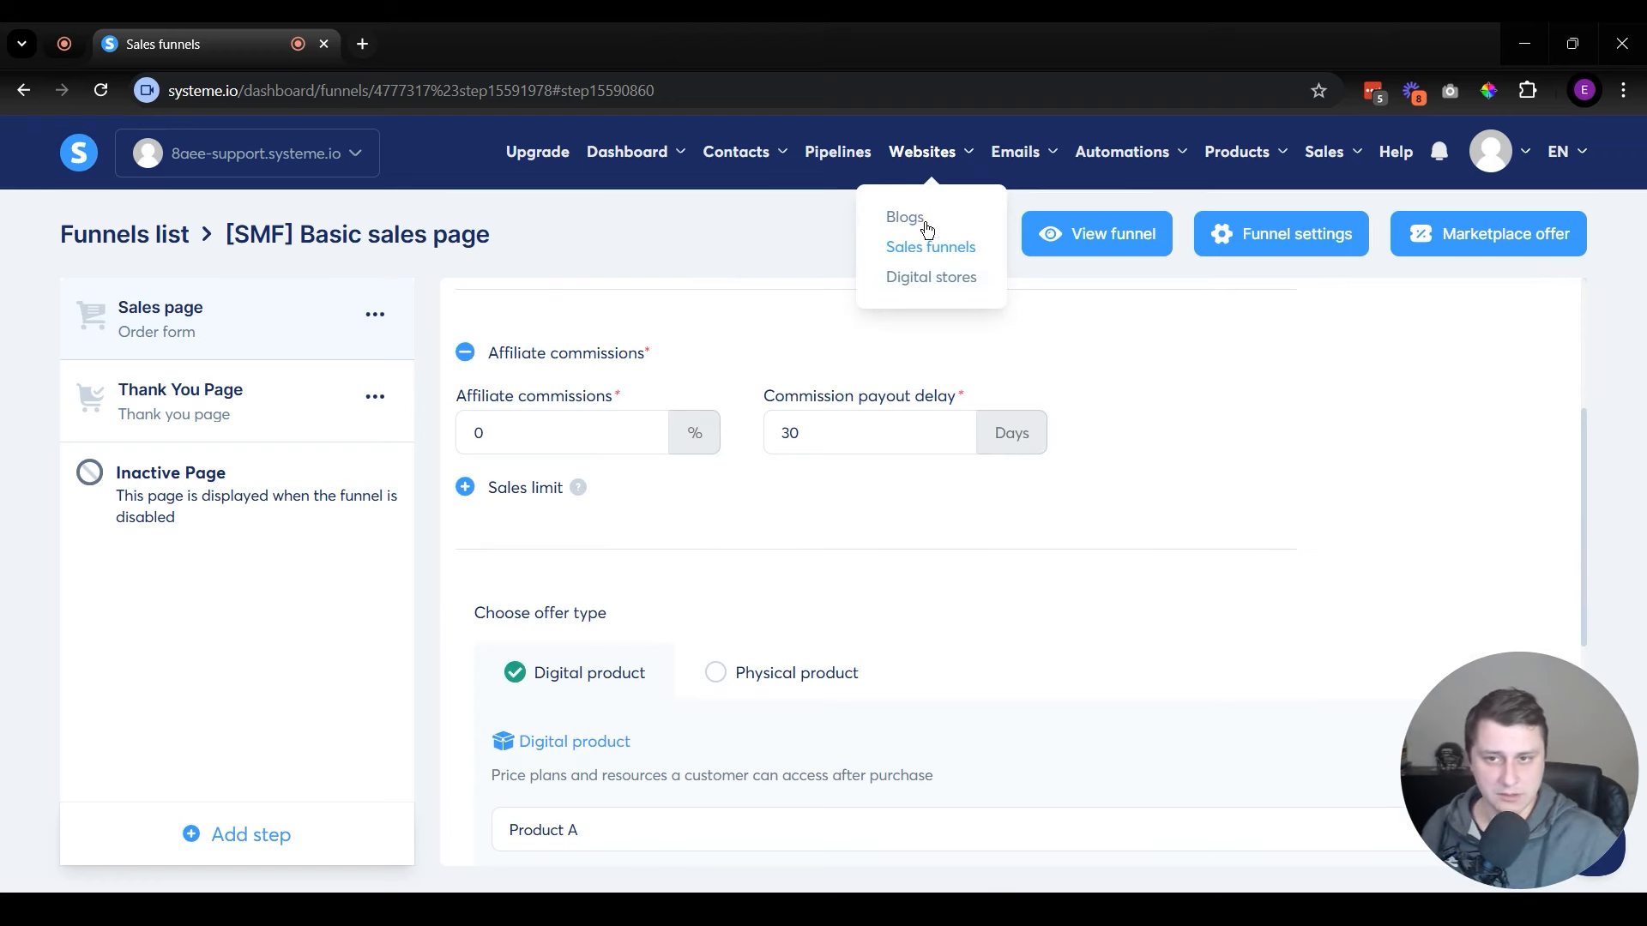
# - Try setting the Sales page step's URL path to "product" and to "productA"
pyautogui.scroll(4, 729, 573)
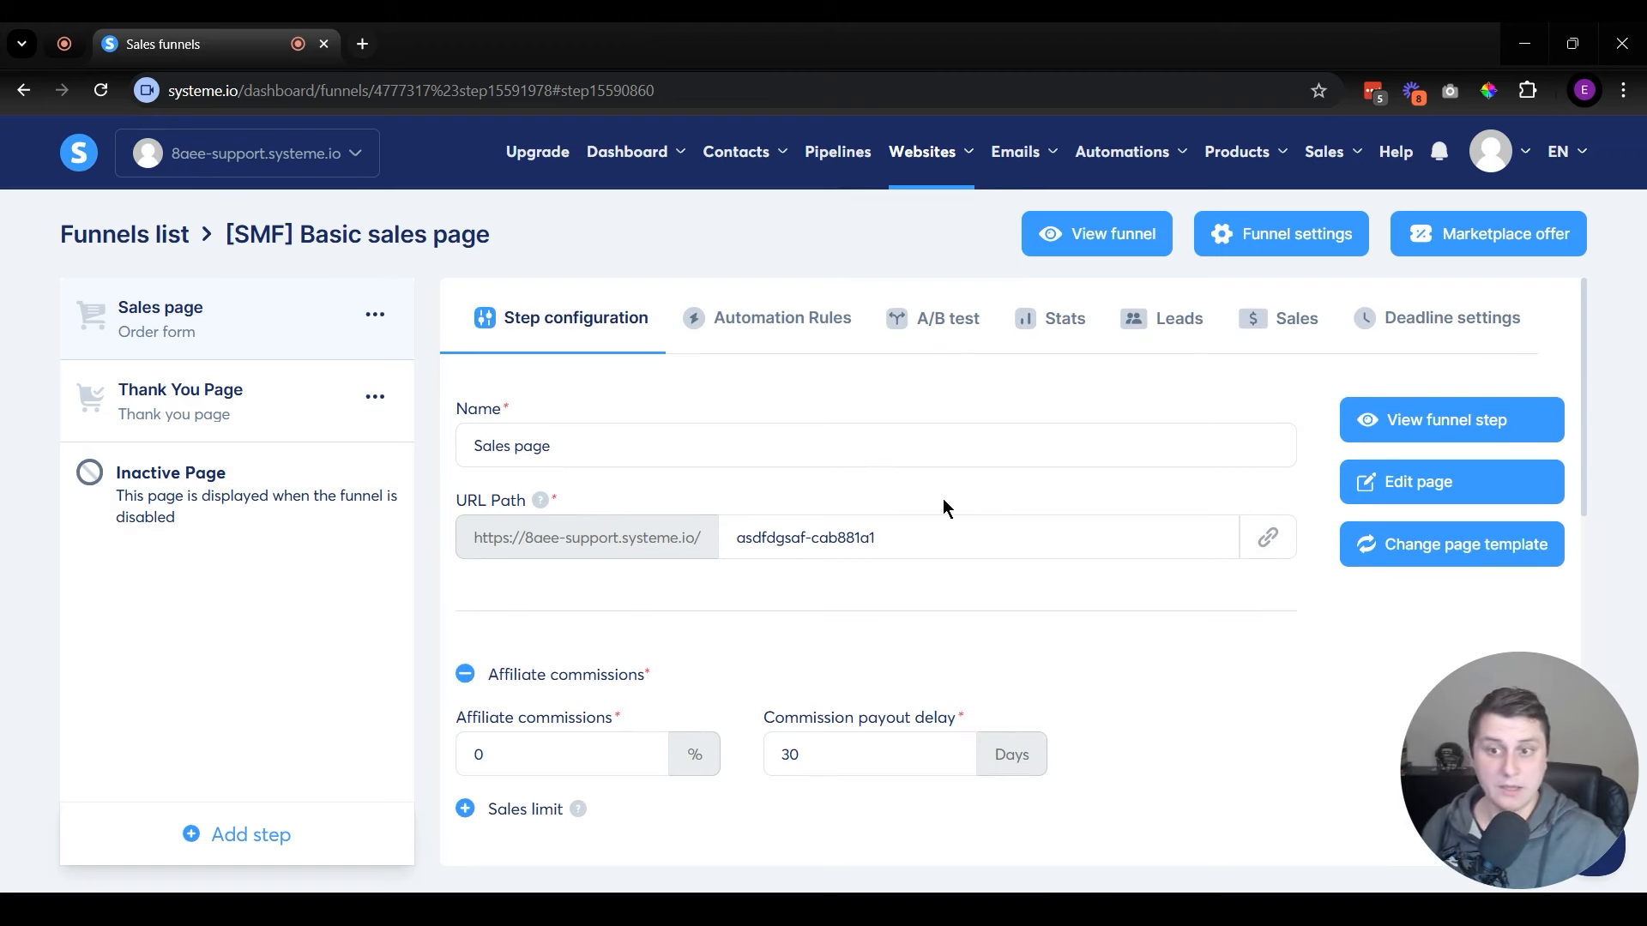
pyautogui.moveTo(945, 527); pyautogui.dragTo(657, 502)
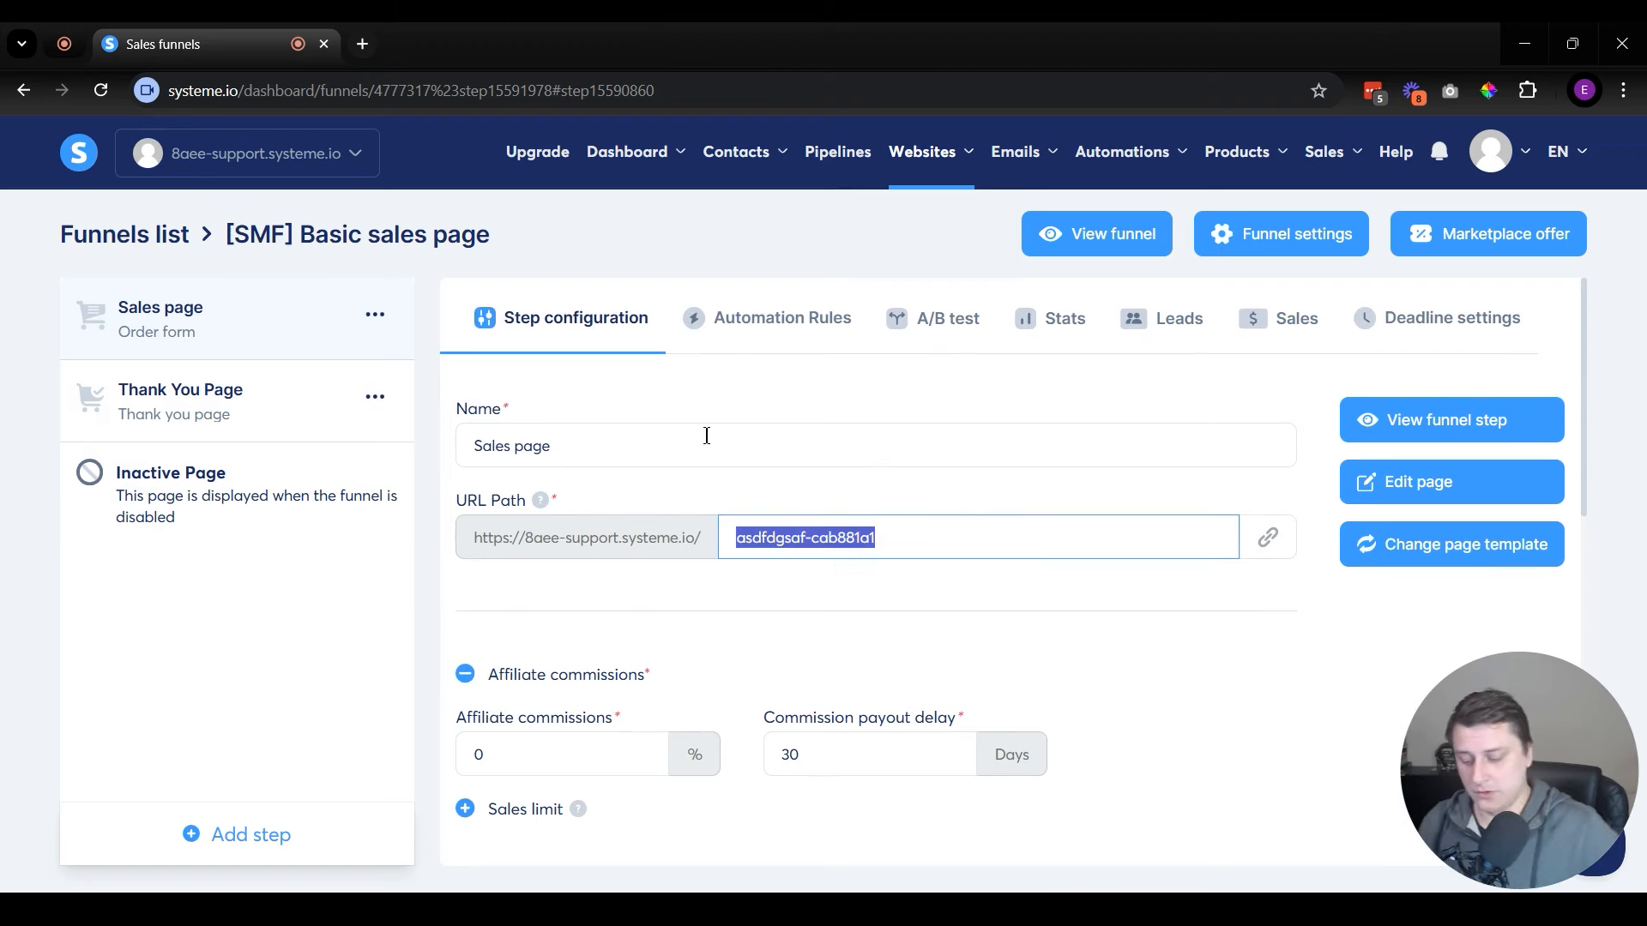
pyautogui.write('product')
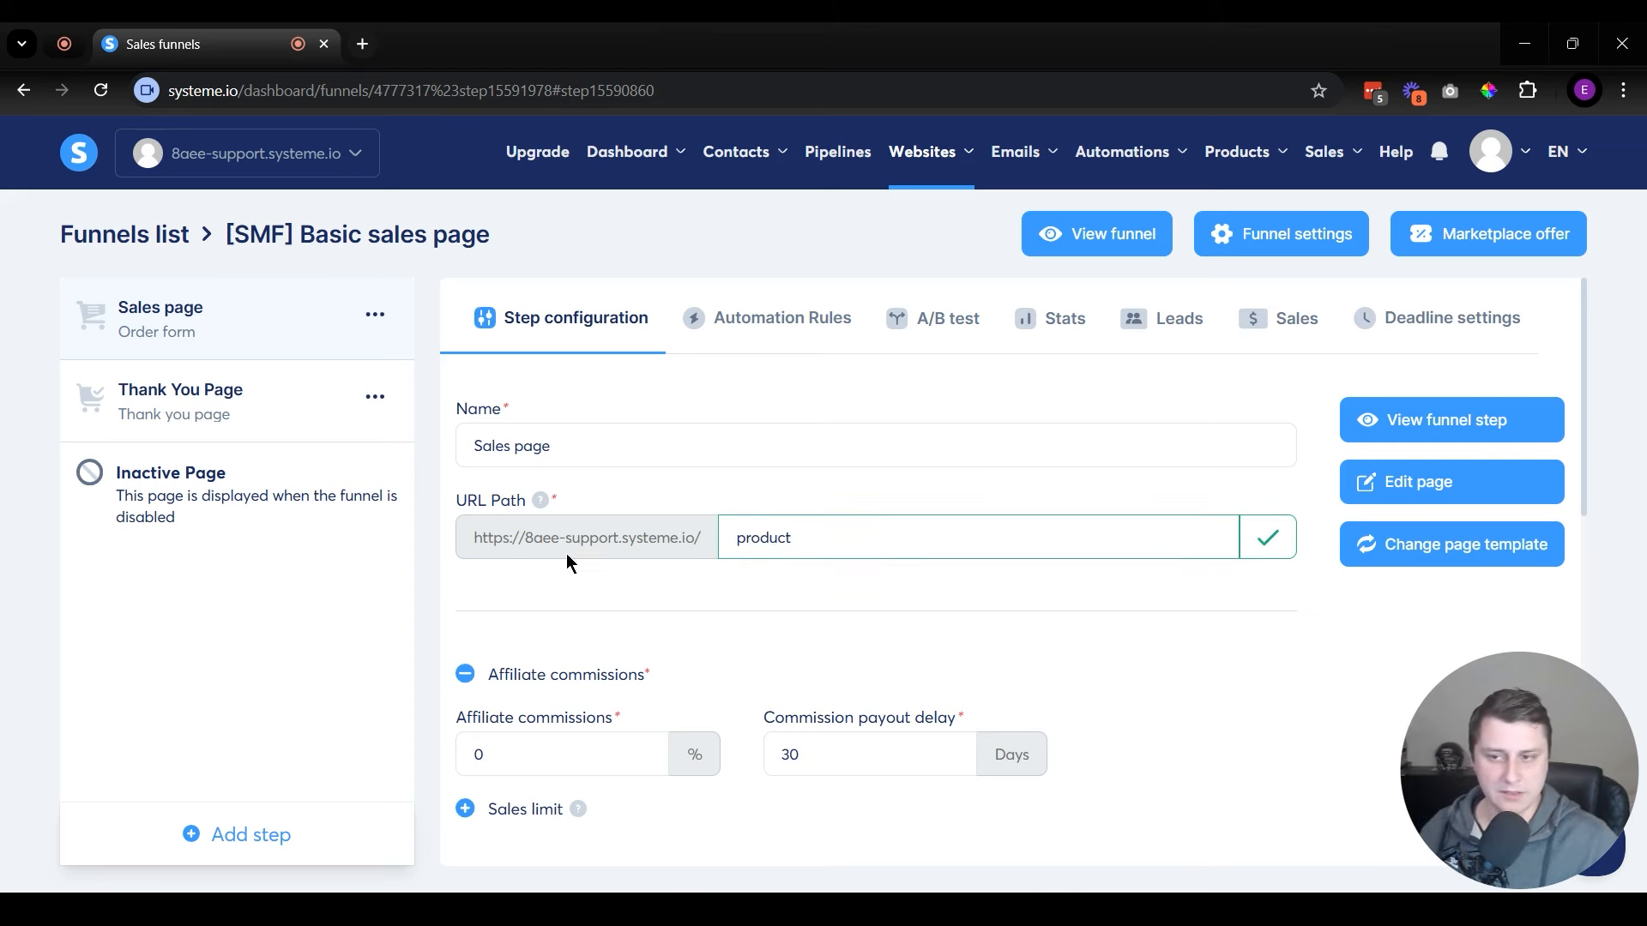
pyautogui.moveTo(468, 537); pyautogui.dragTo(719, 548)
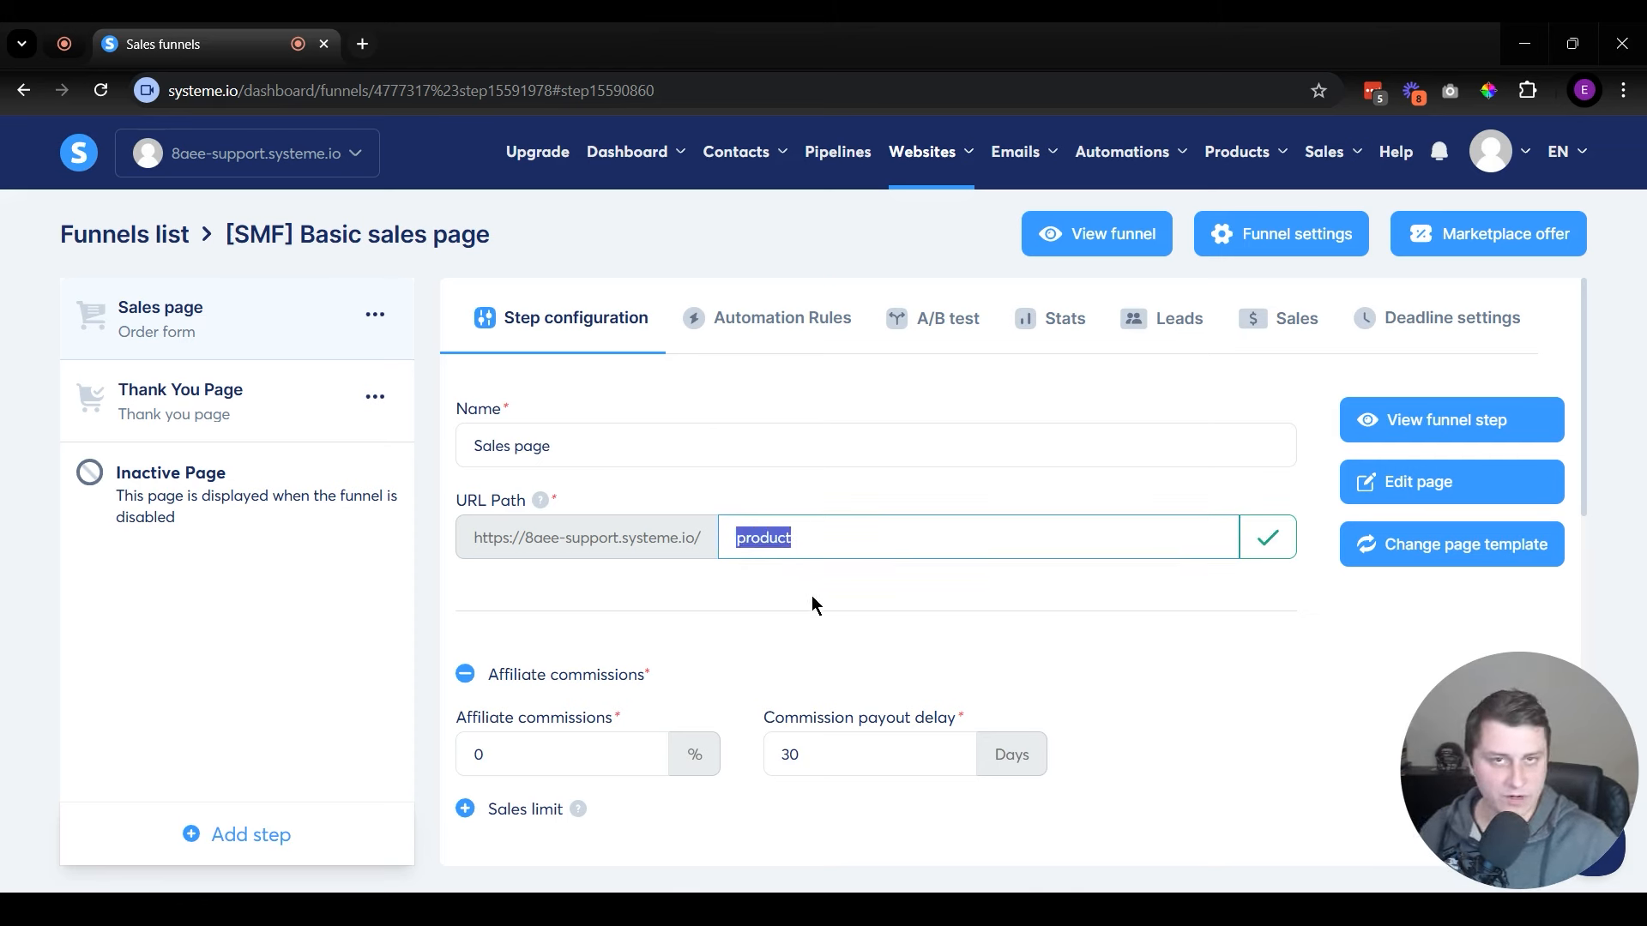
pyautogui.click(837, 528)
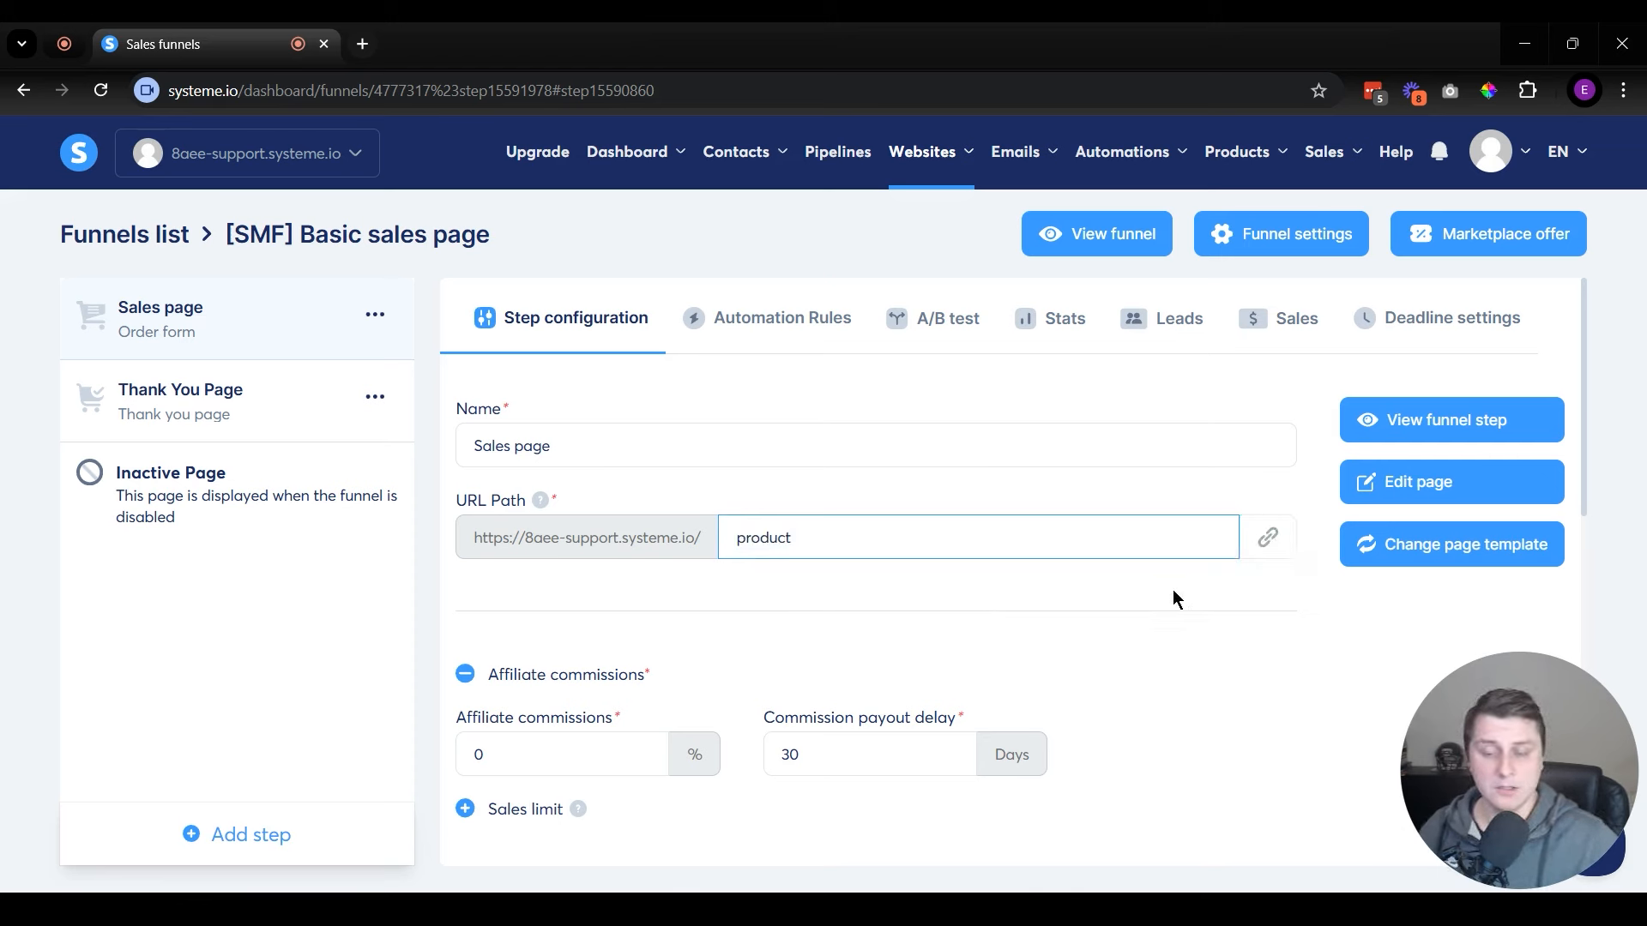
pyautogui.write('A')
pyautogui.click(1173, 589)
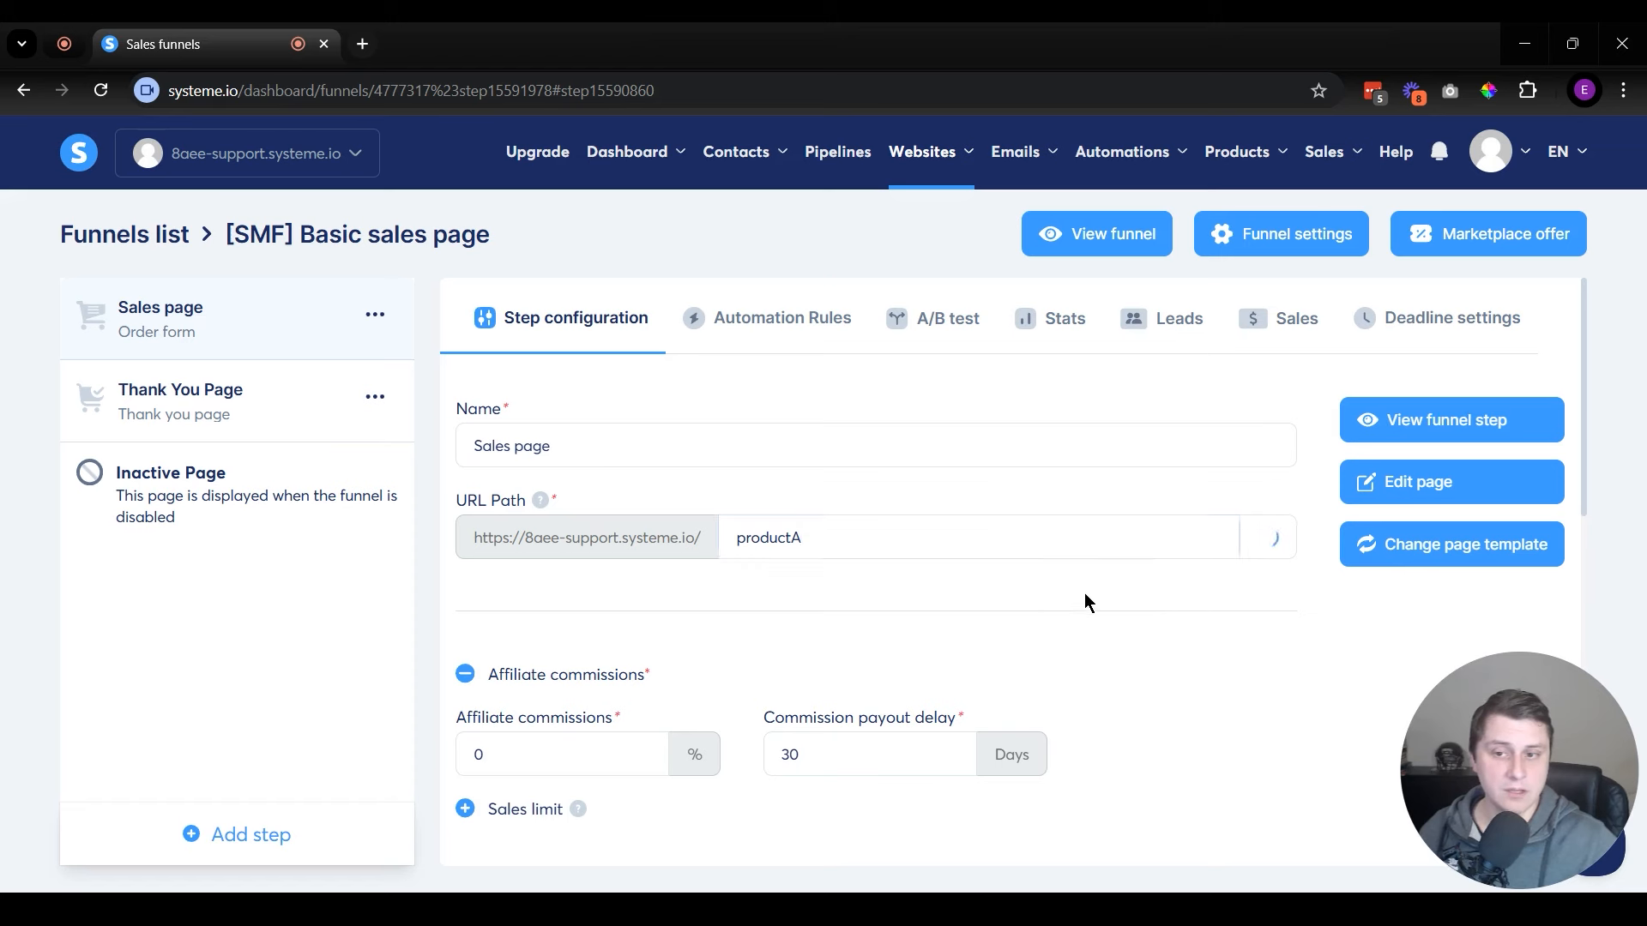
pyautogui.moveTo(480, 587); pyautogui.dragTo(736, 614)
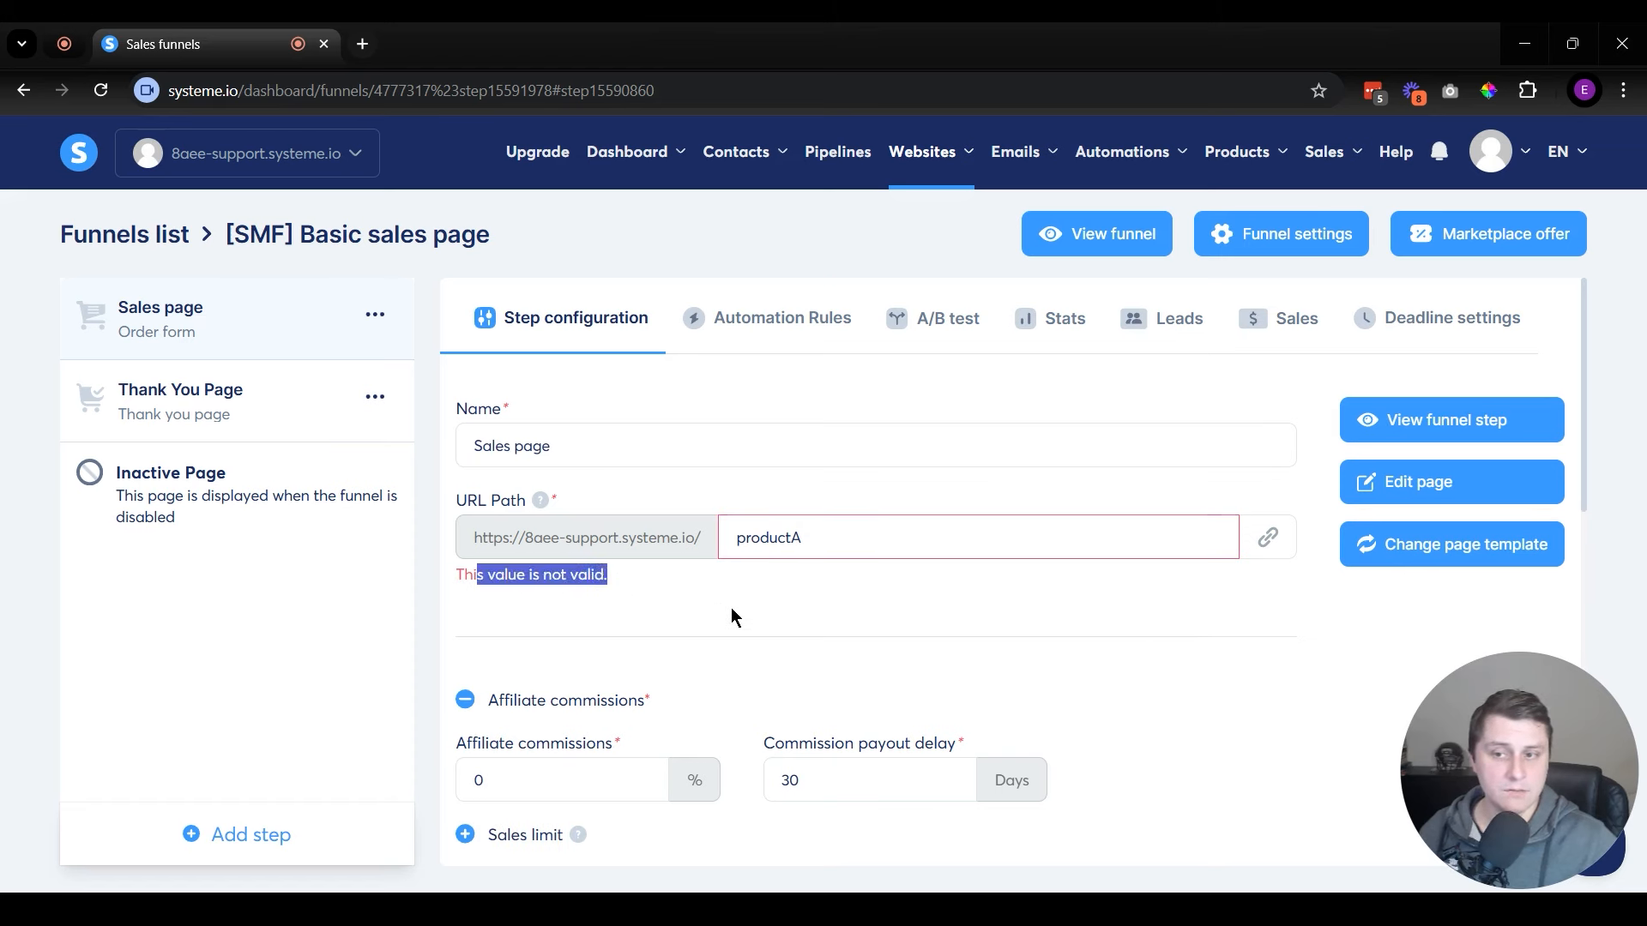
# - Try "product-sales-page" as the Sales page step's URL path, using hyphens instead of spaces
pyautogui.click(867, 534)
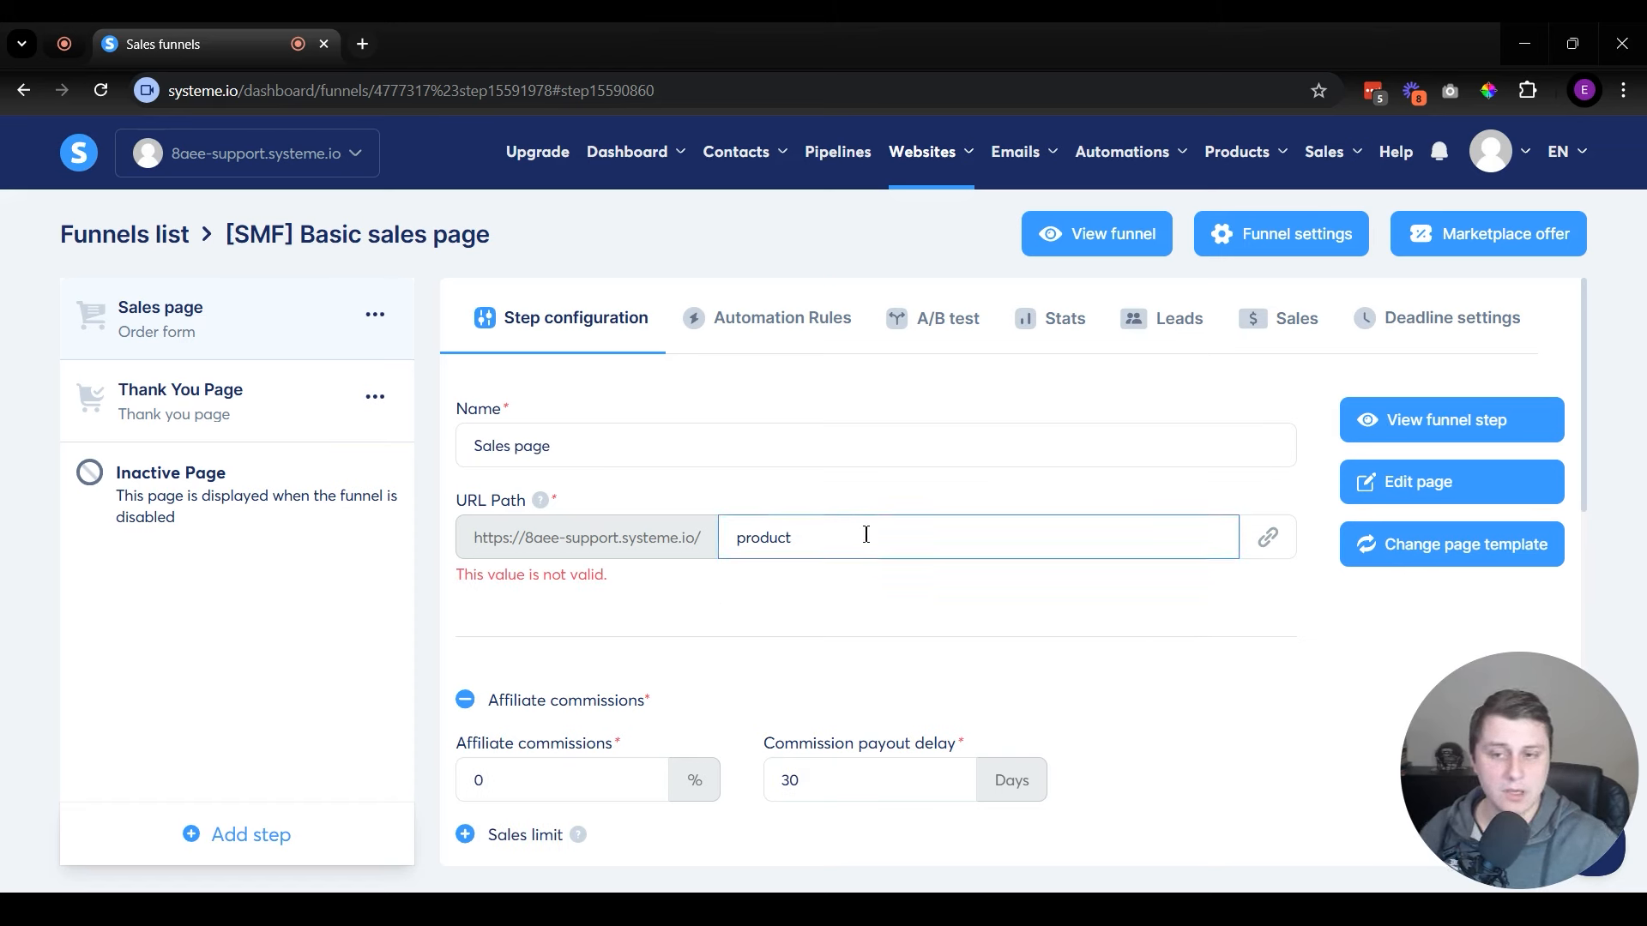
pyautogui.write('sdsdsdsd')
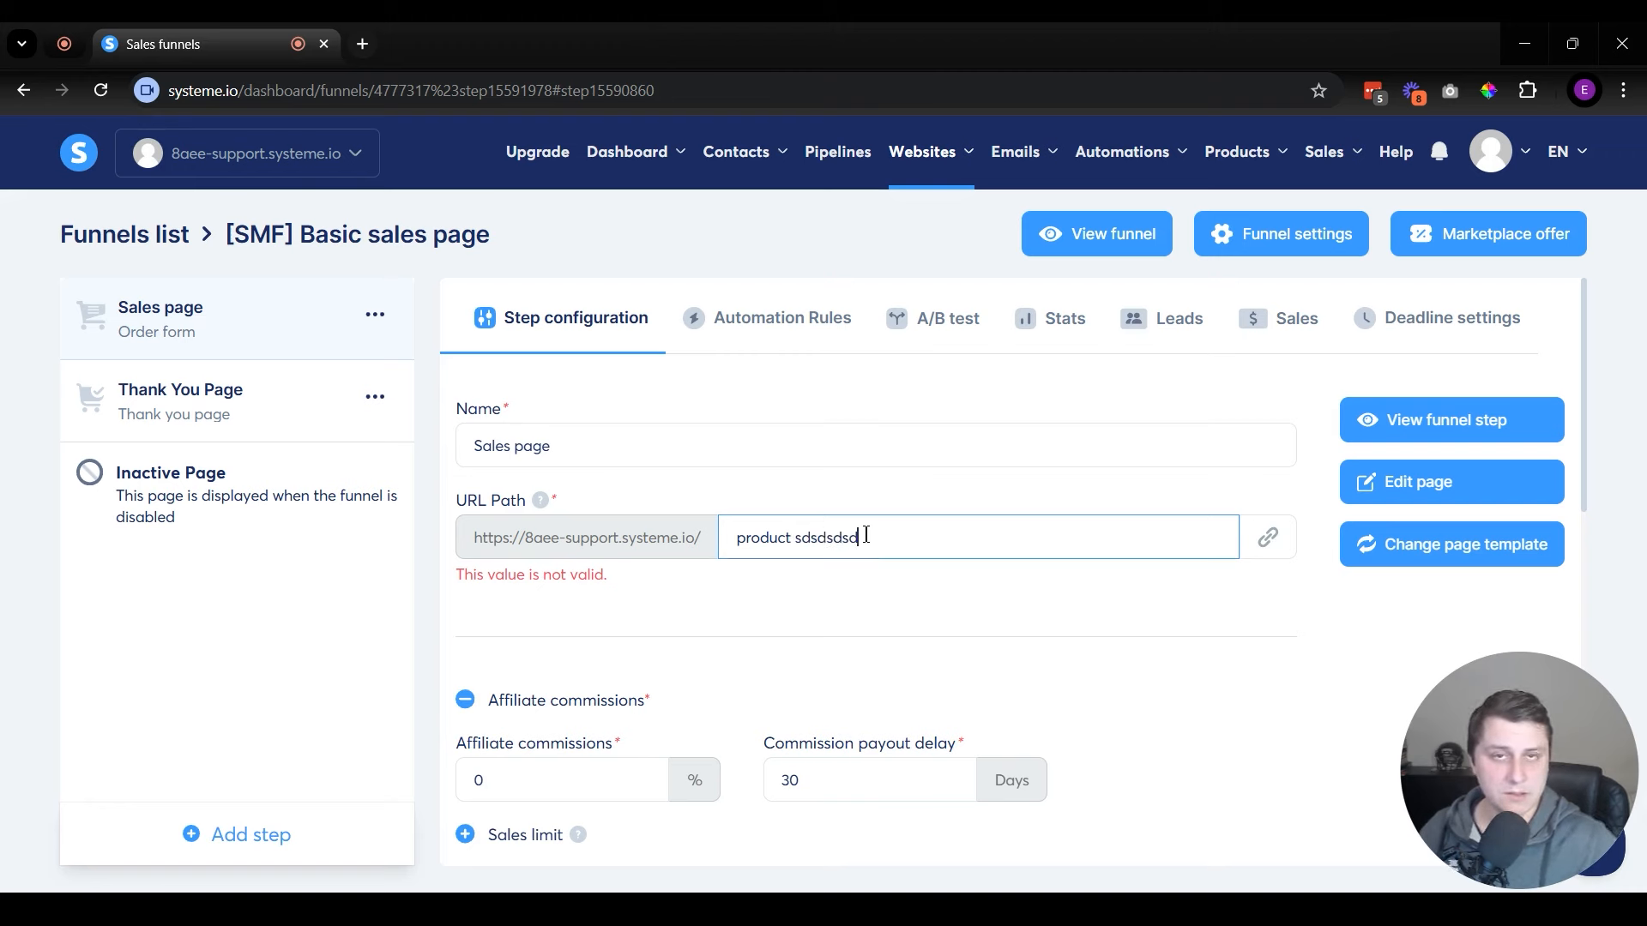
pyautogui.press('BackSpace')
pyautogui.press('BackSpace')
pyautogui.press('BackSpace')
pyautogui.press('BackSpace')
pyautogui.press('BackSpace')
pyautogui.press('BackSpace')
pyautogui.press('BackSpace')
pyautogui.press('BackSpace')
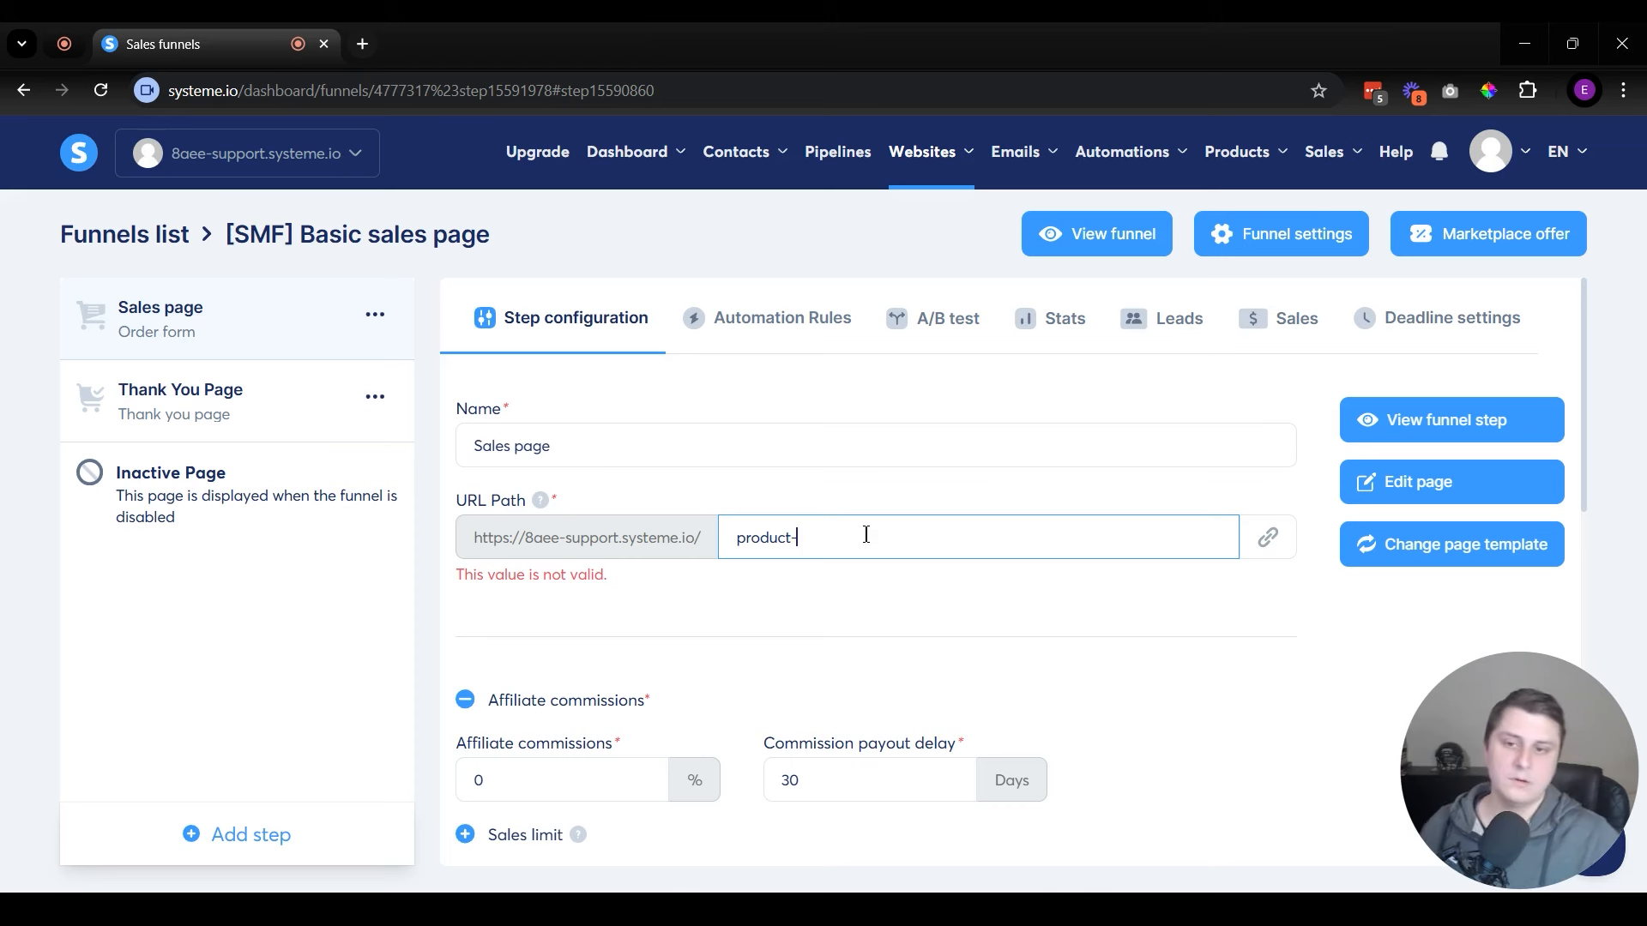
pyautogui.write('-sales-page')
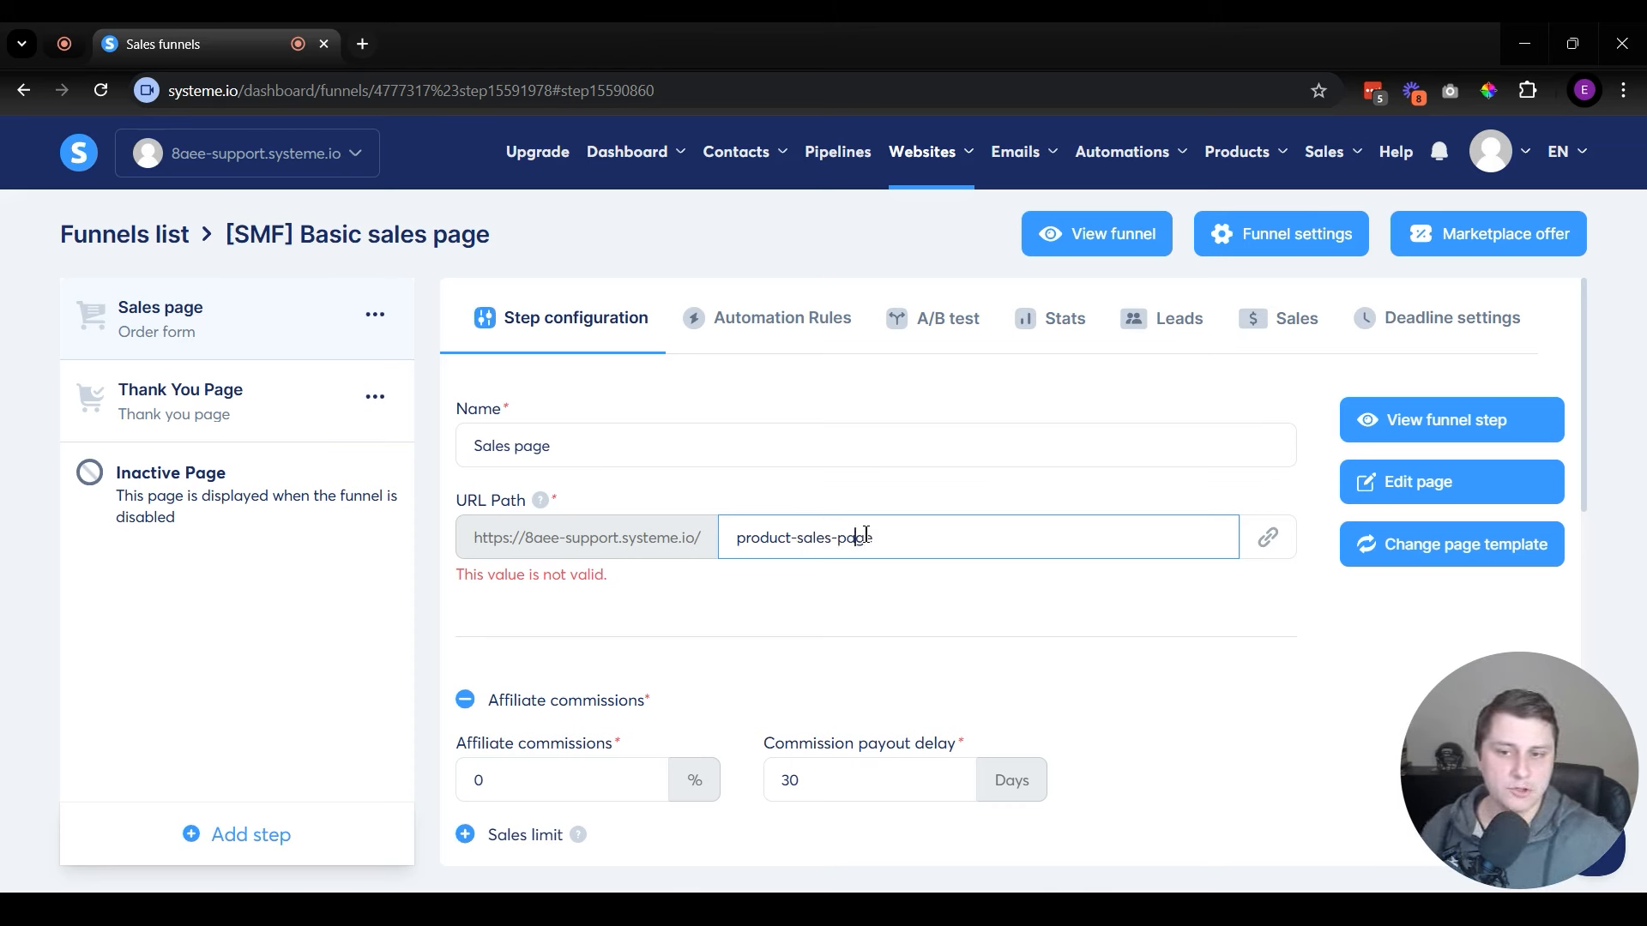
pyautogui.hotkey('shift', 'Left')
pyautogui.press('Right')
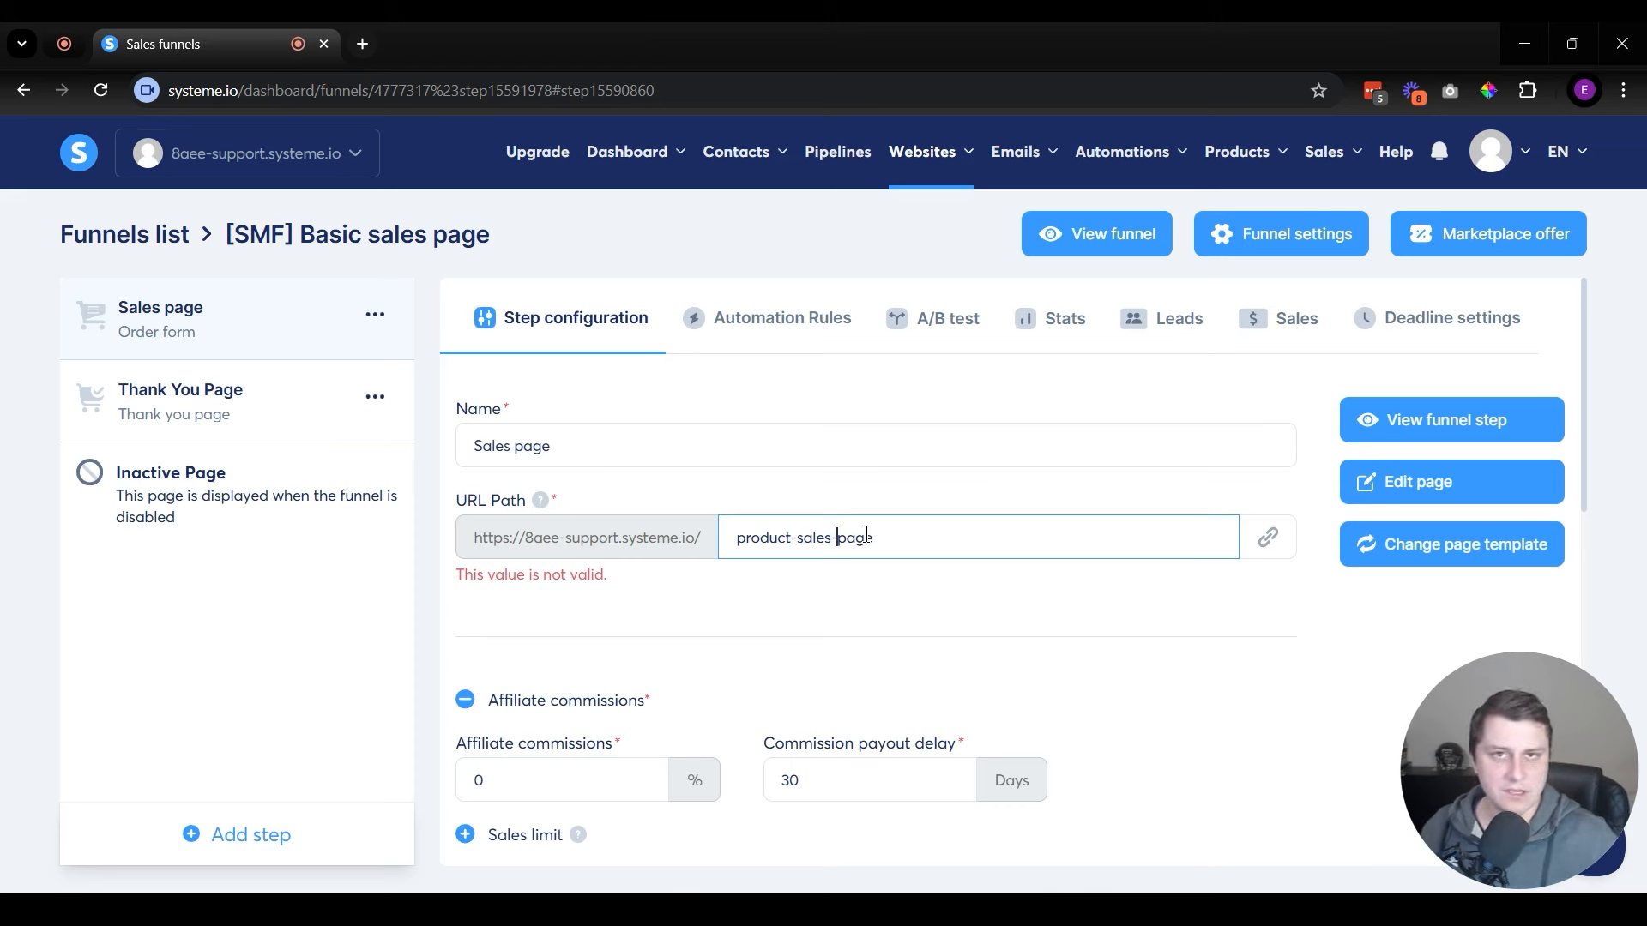
# - Replace the Sales page step's URL path with "abcafg43tg4343g" and save it
pyautogui.hotkey('ctrl', 'a')
pyautogui.write('sdad')
pyautogui.press('BackSpace')
pyautogui.press('BackSpace')
pyautogui.press('BackSpace')
pyautogui.press('BackSpace')
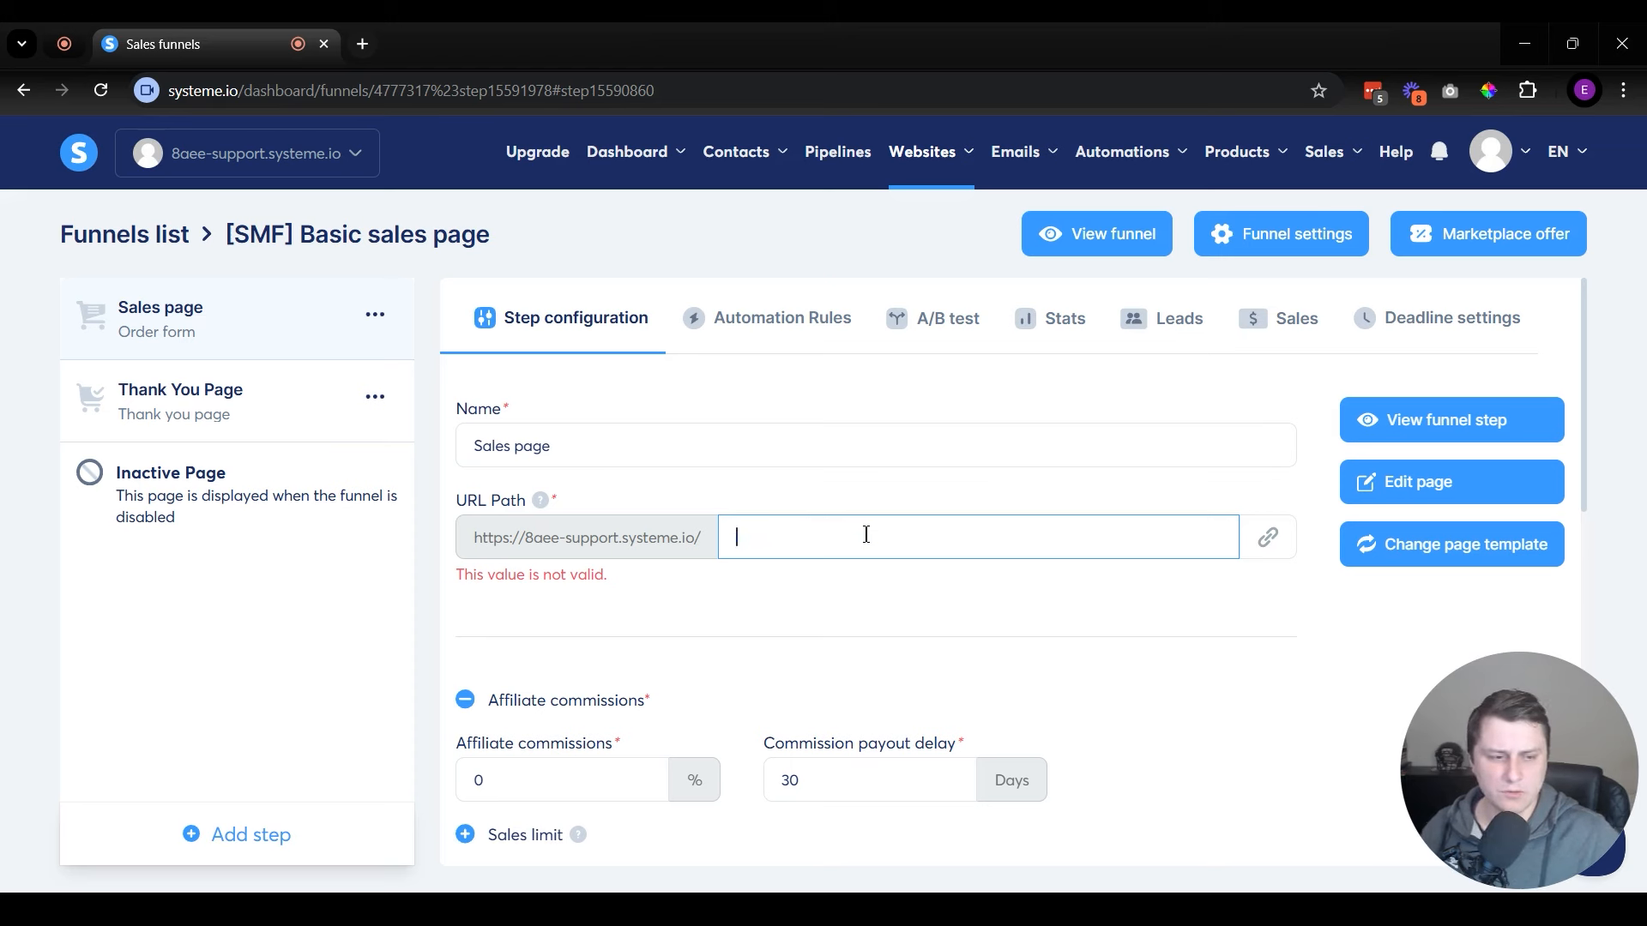
pyautogui.write('abc')
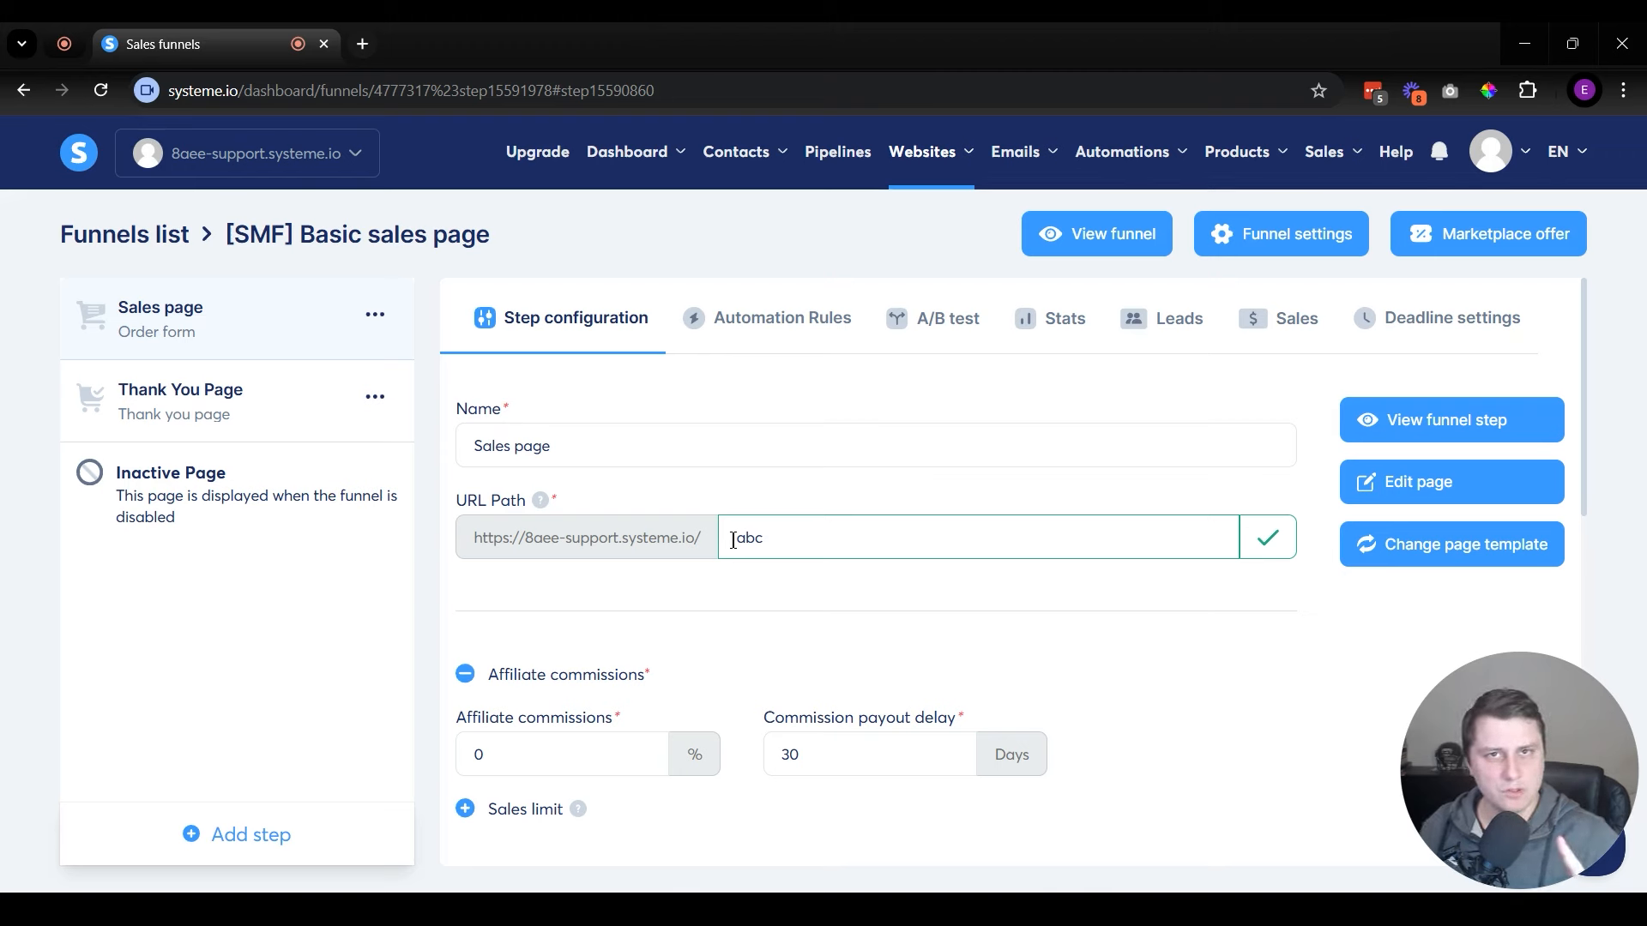
pyautogui.click(823, 539)
pyautogui.write('afg43t')
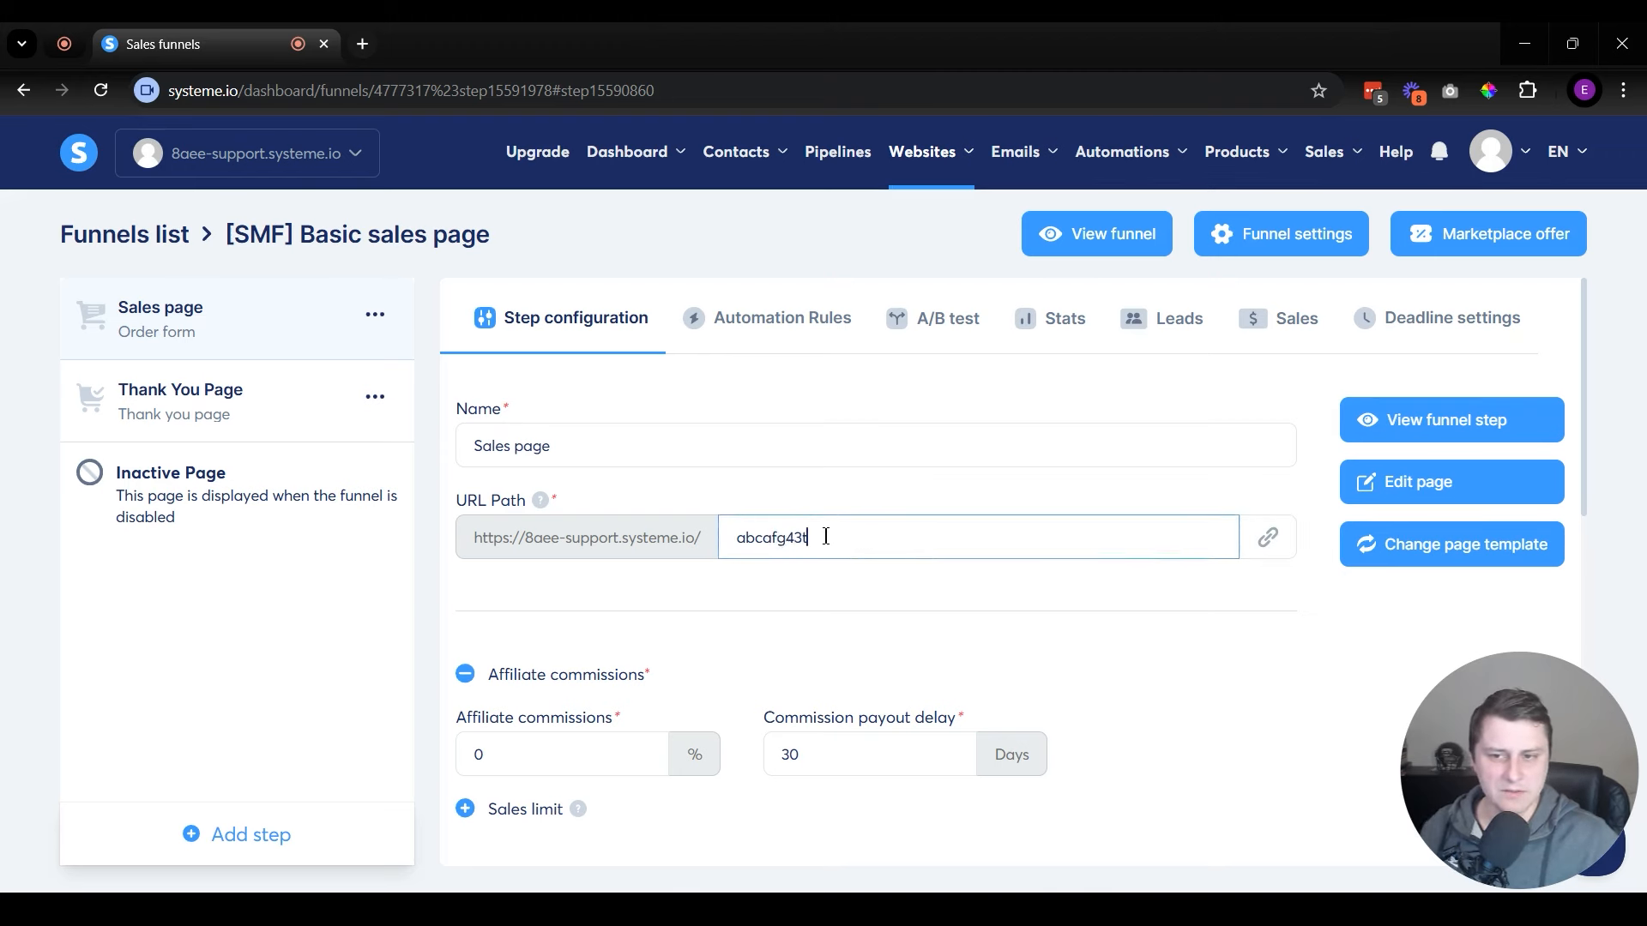
pyautogui.write('g4343g')
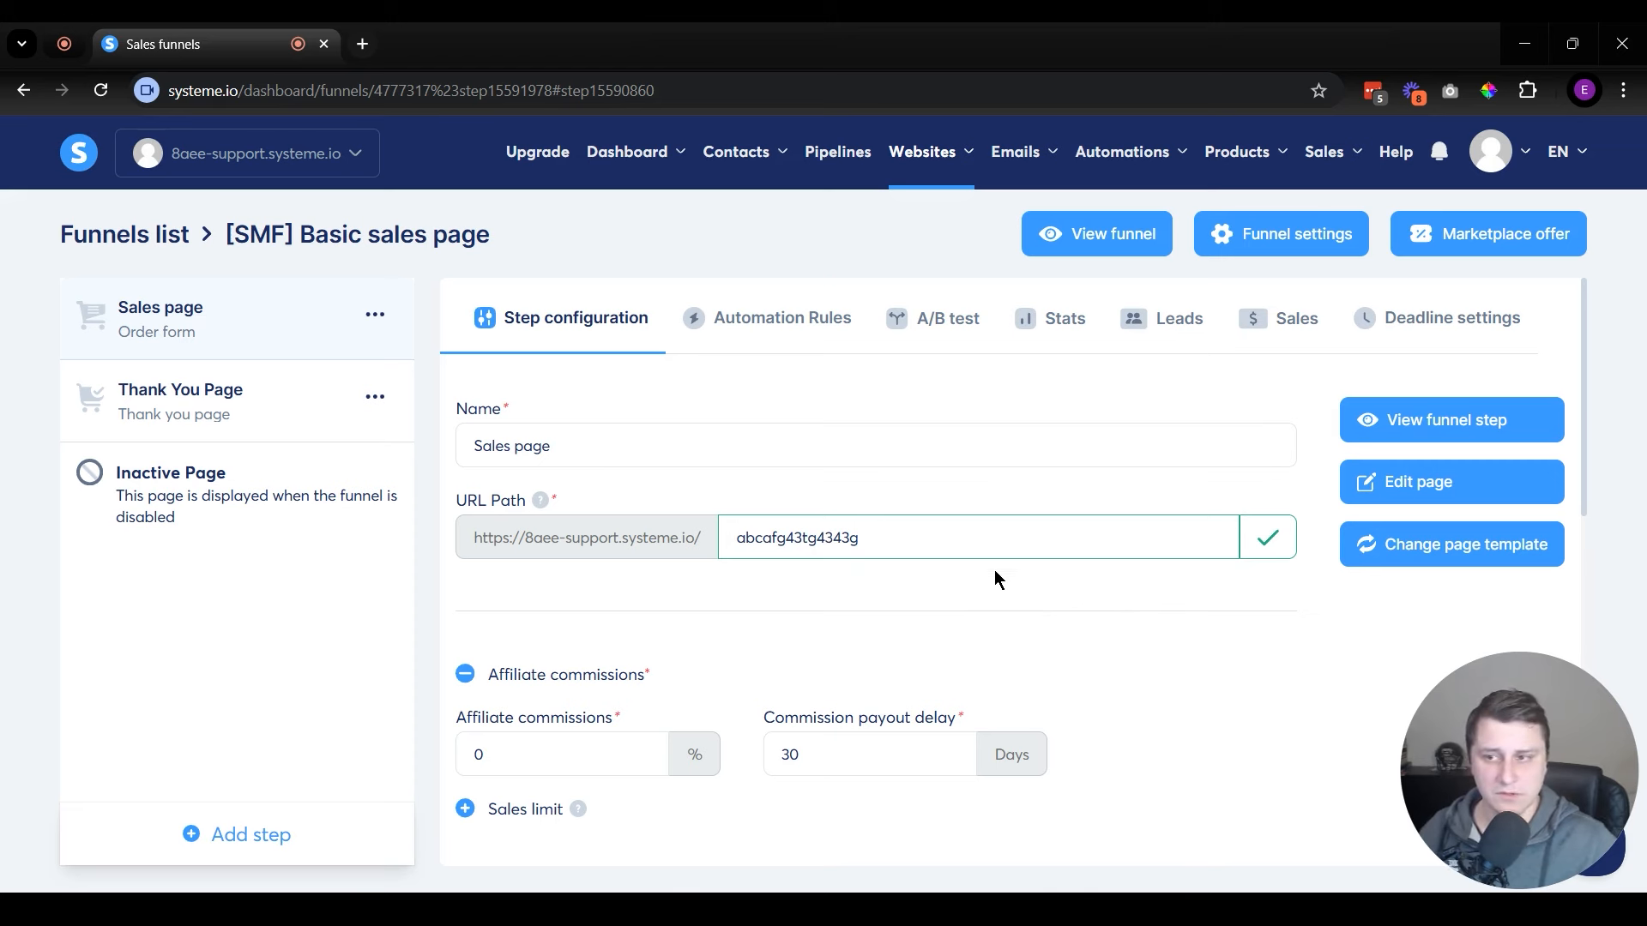
pyautogui.click(897, 613)
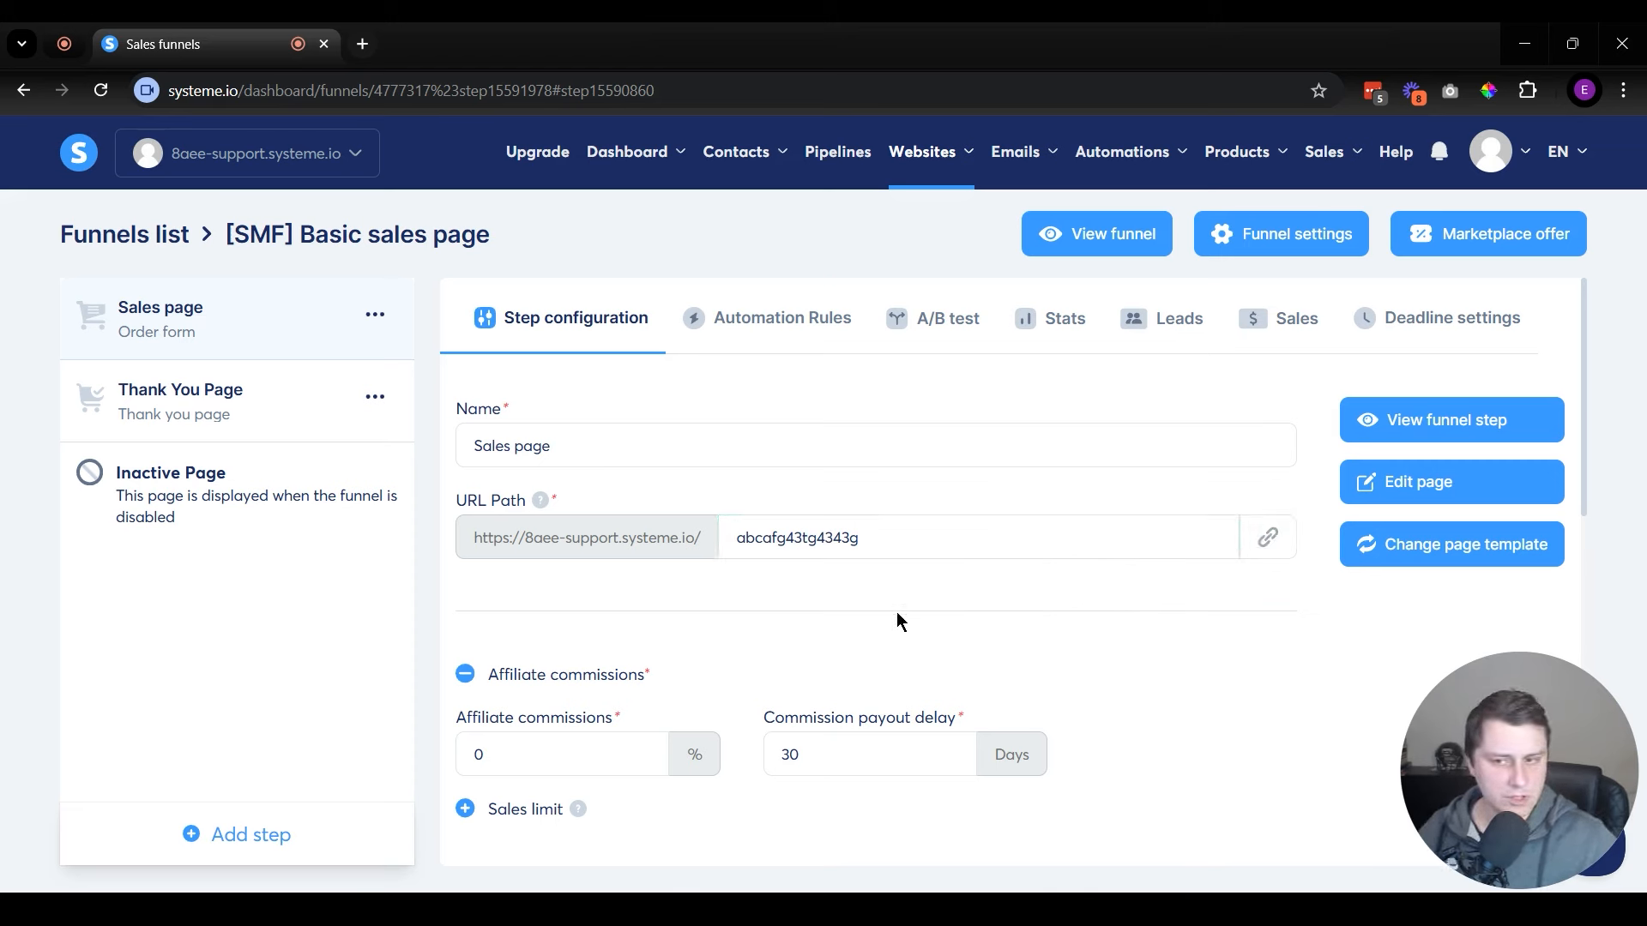